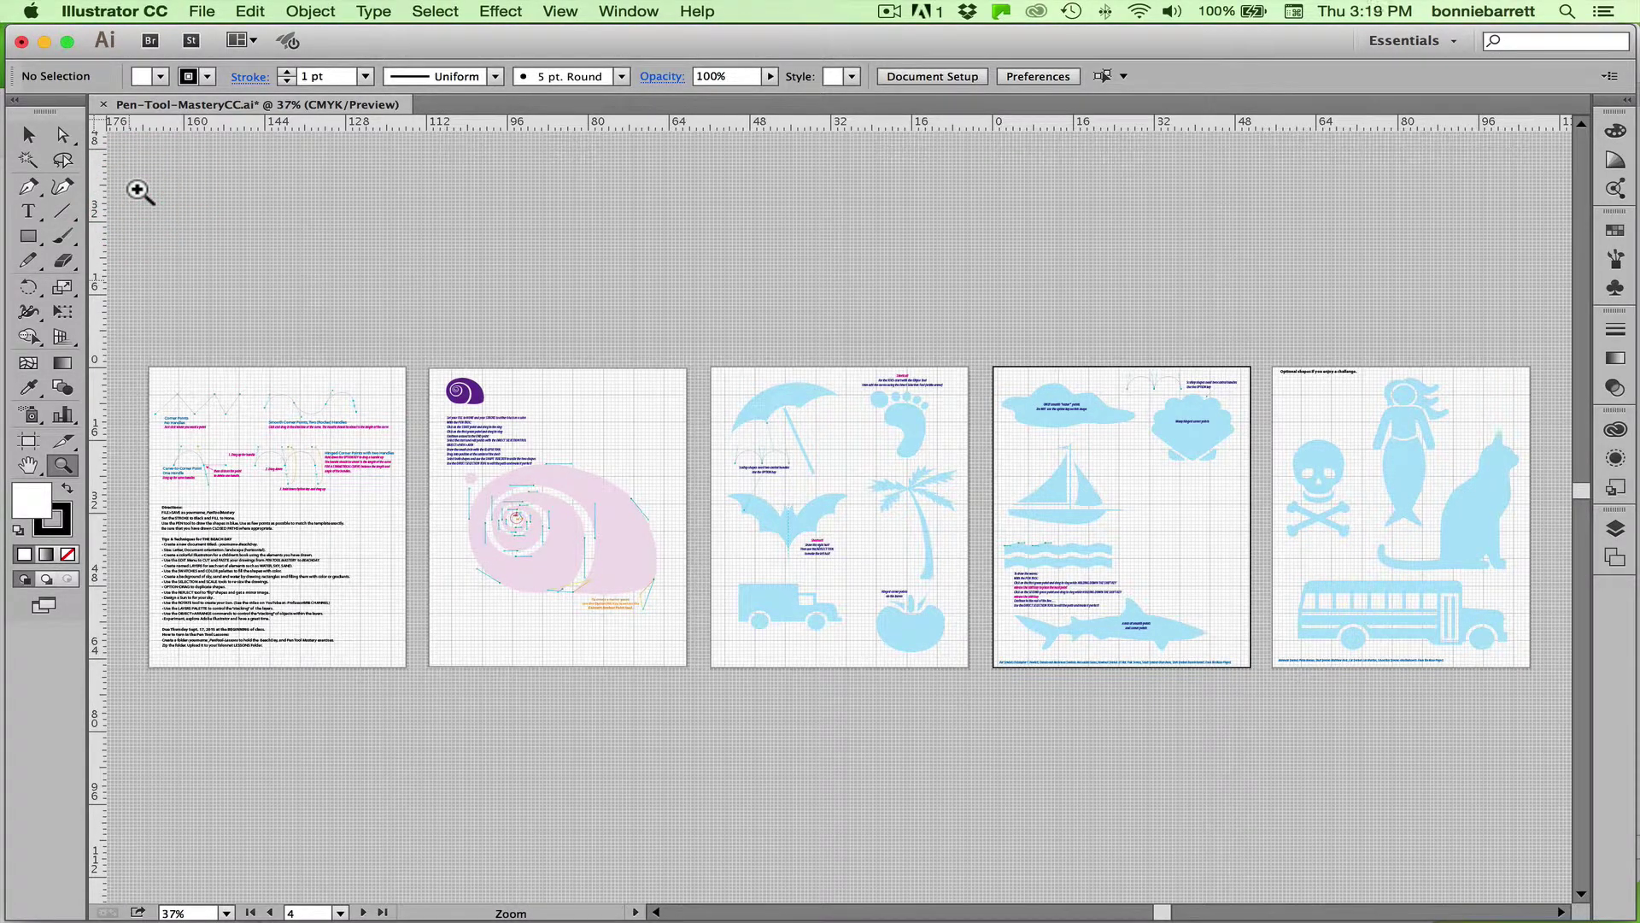
- Marquee-zoom onto the first practice page showing the corner, smooth, curve-to-corner and hinged point examples
drag(131, 325, 416, 536)
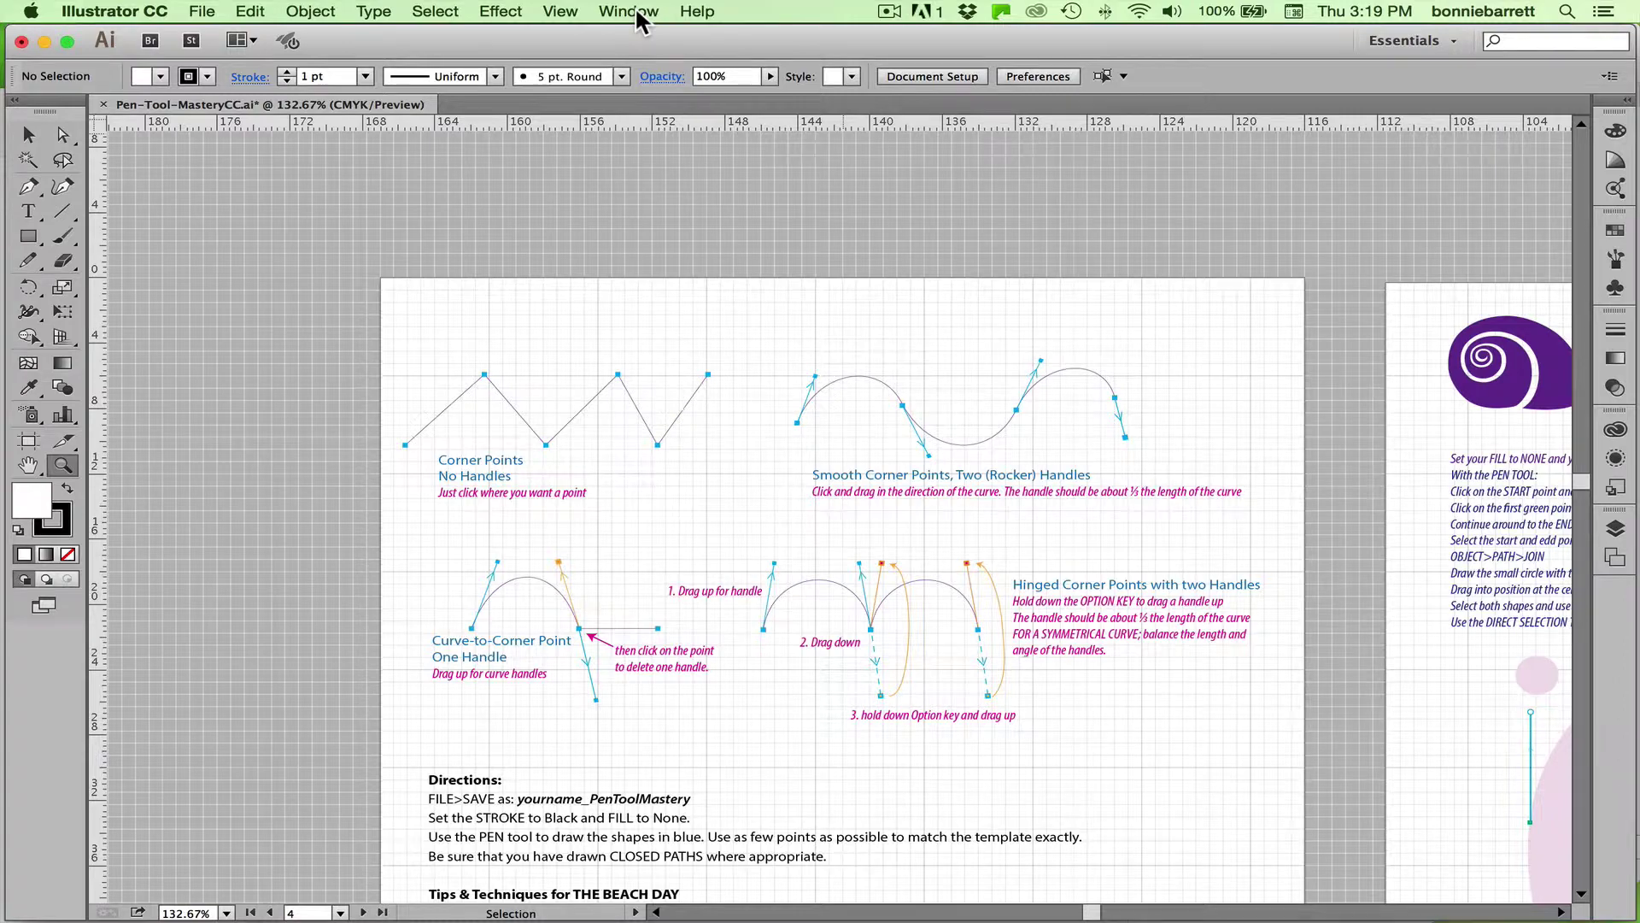
- Choose Window > View > introduction so the point examples and drawing directions fill the window
click(636, 19)
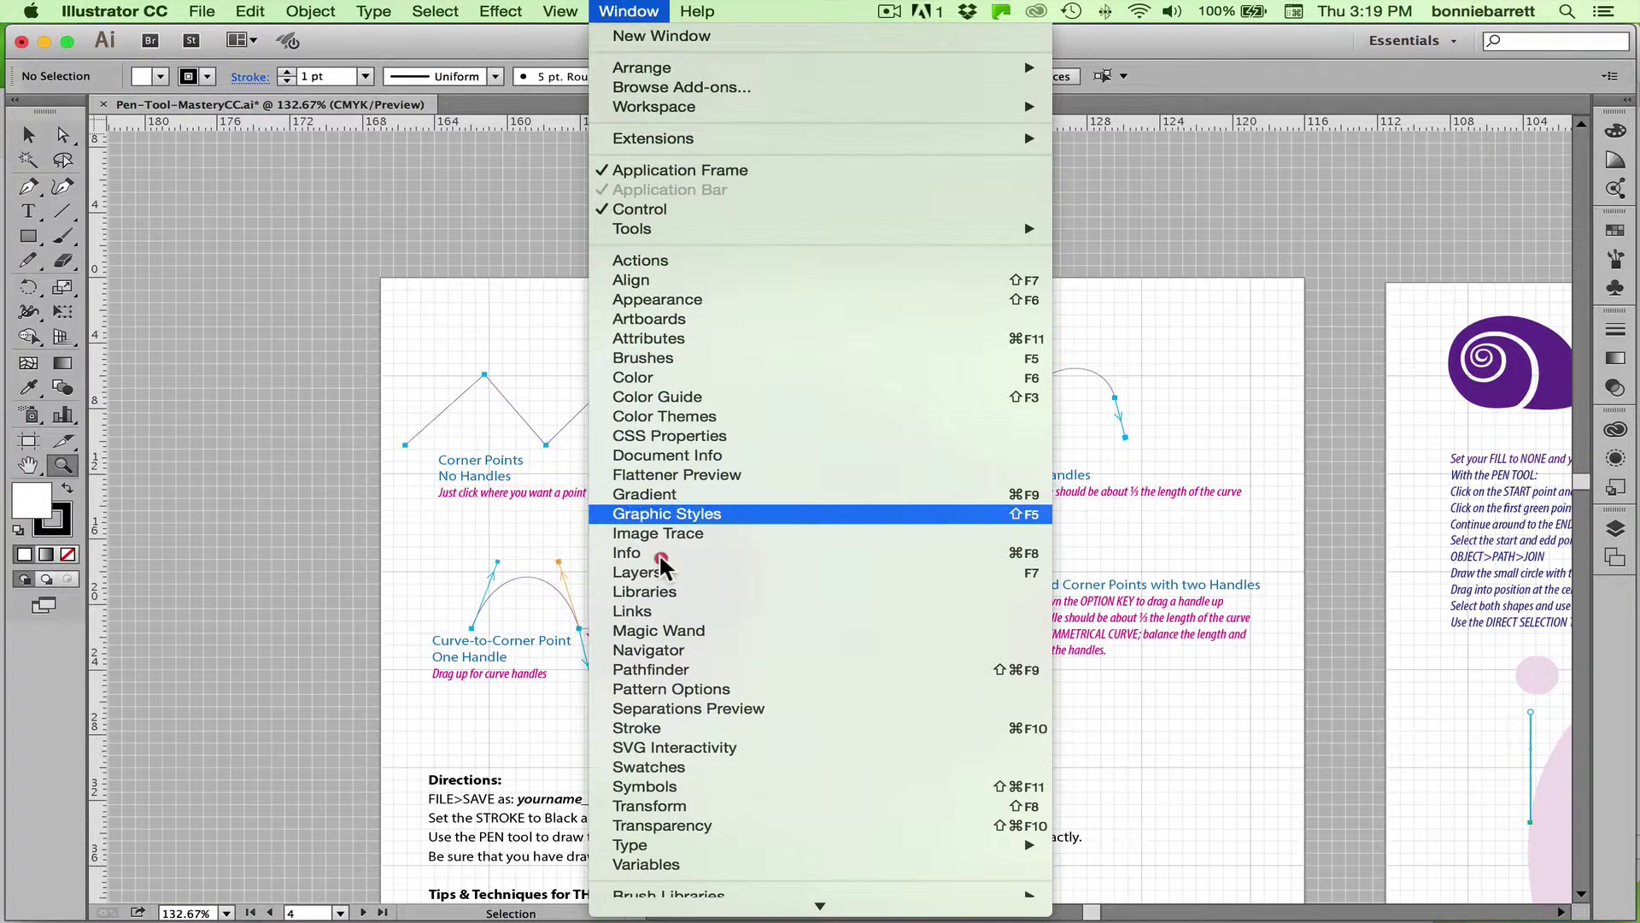
mouse_move(566, 13)
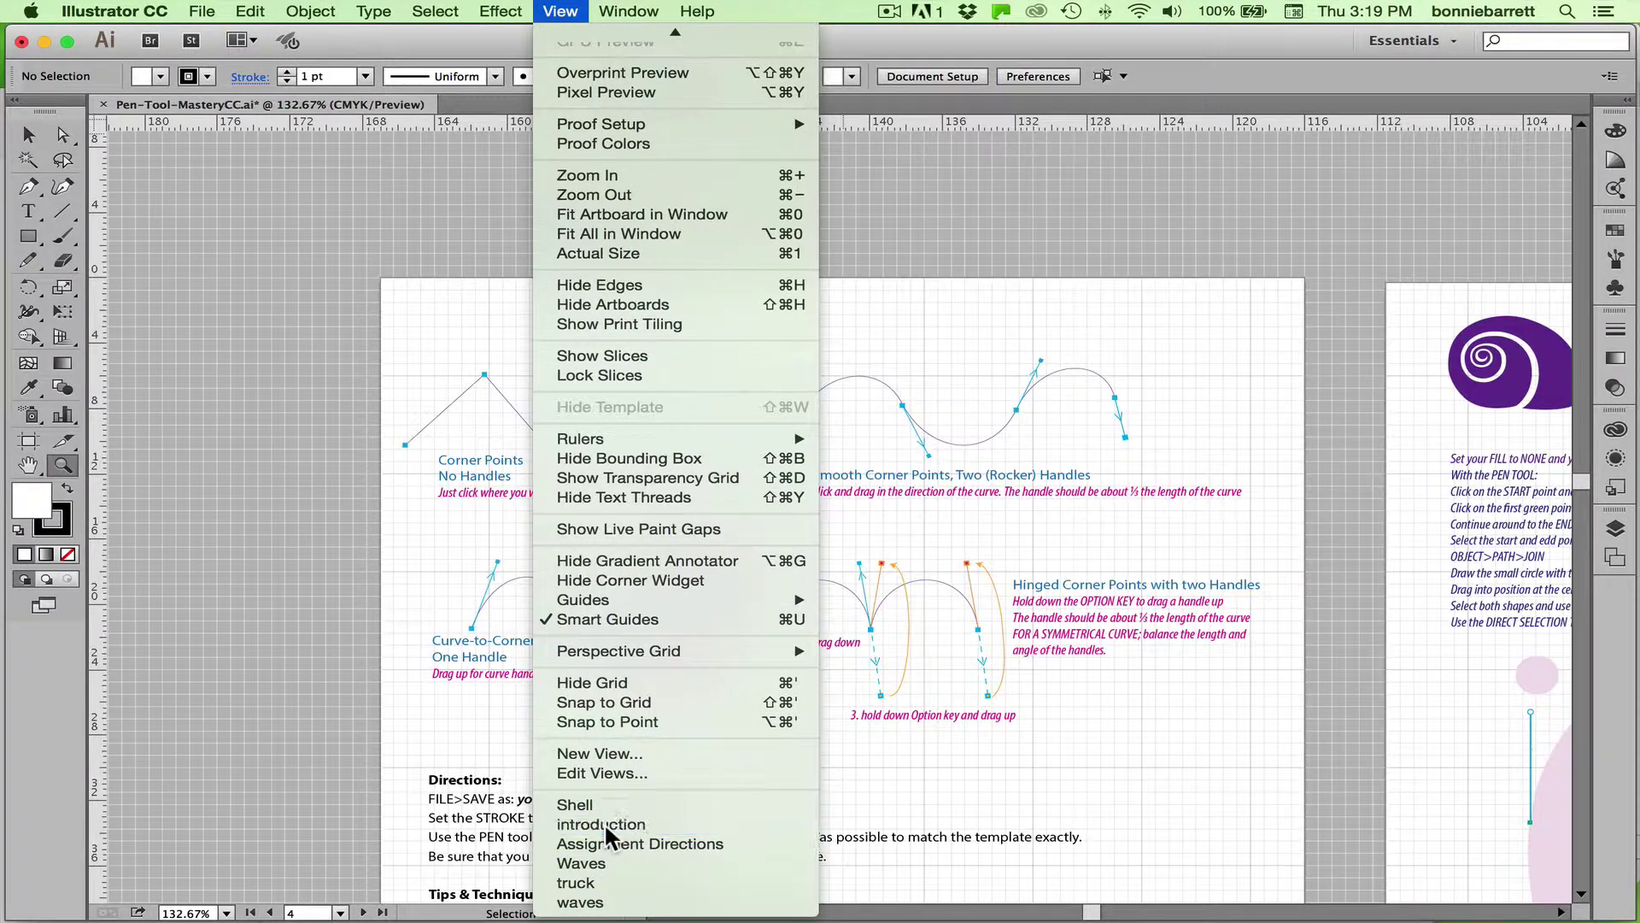
click(603, 822)
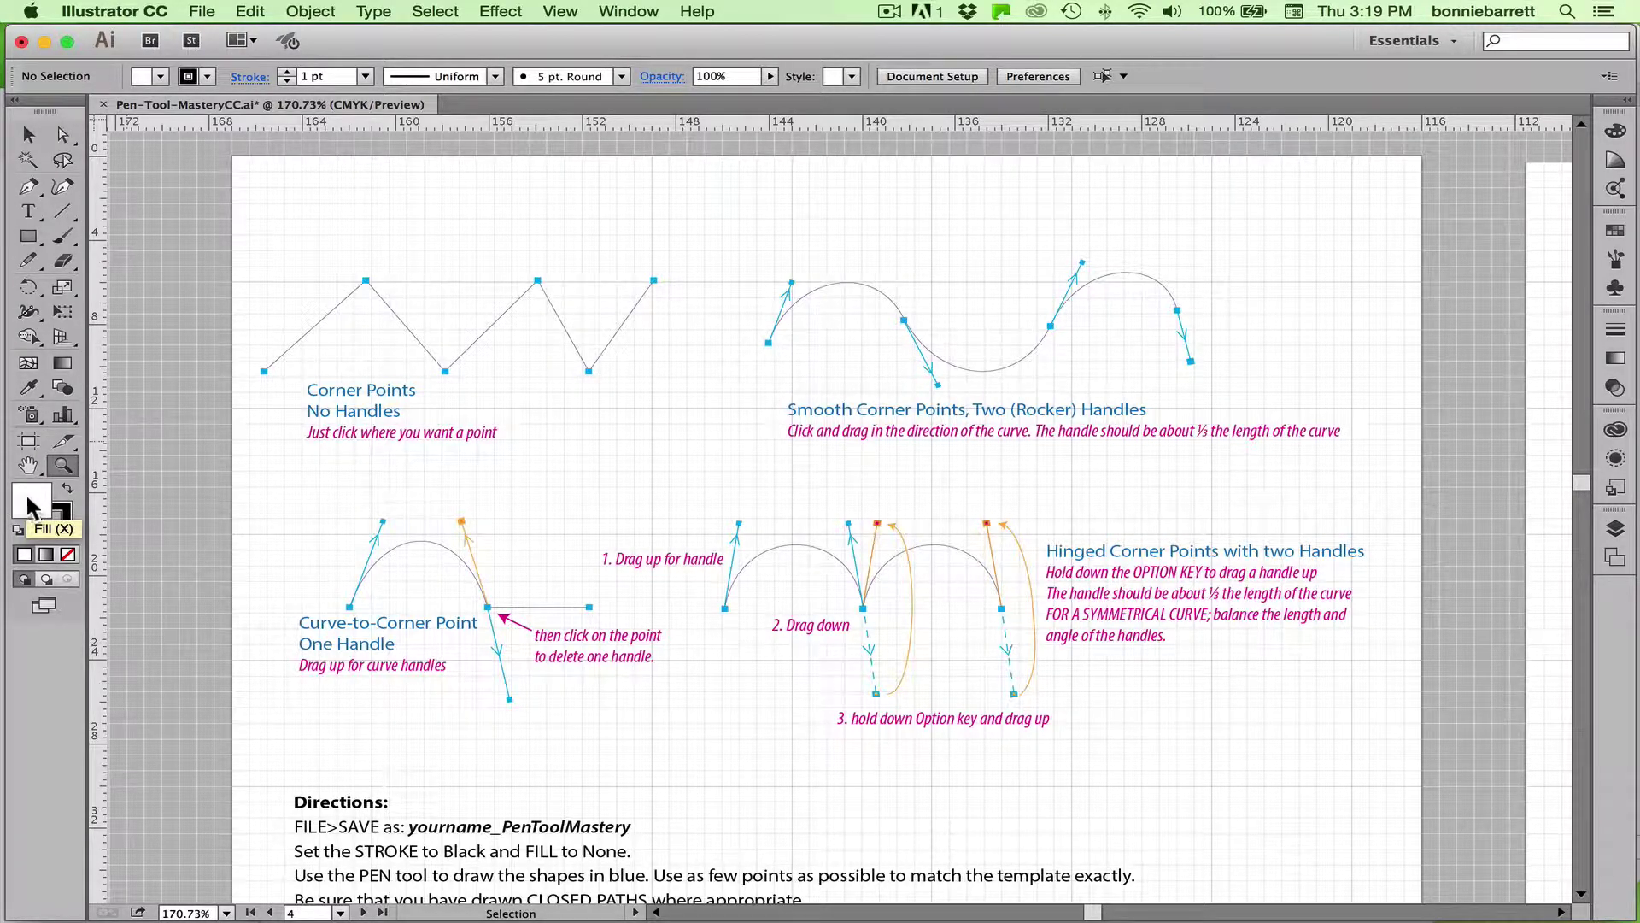
- Set the fill to None and the stroke to the magenta swatch, then collapse the Swatches panel
click(68, 554)
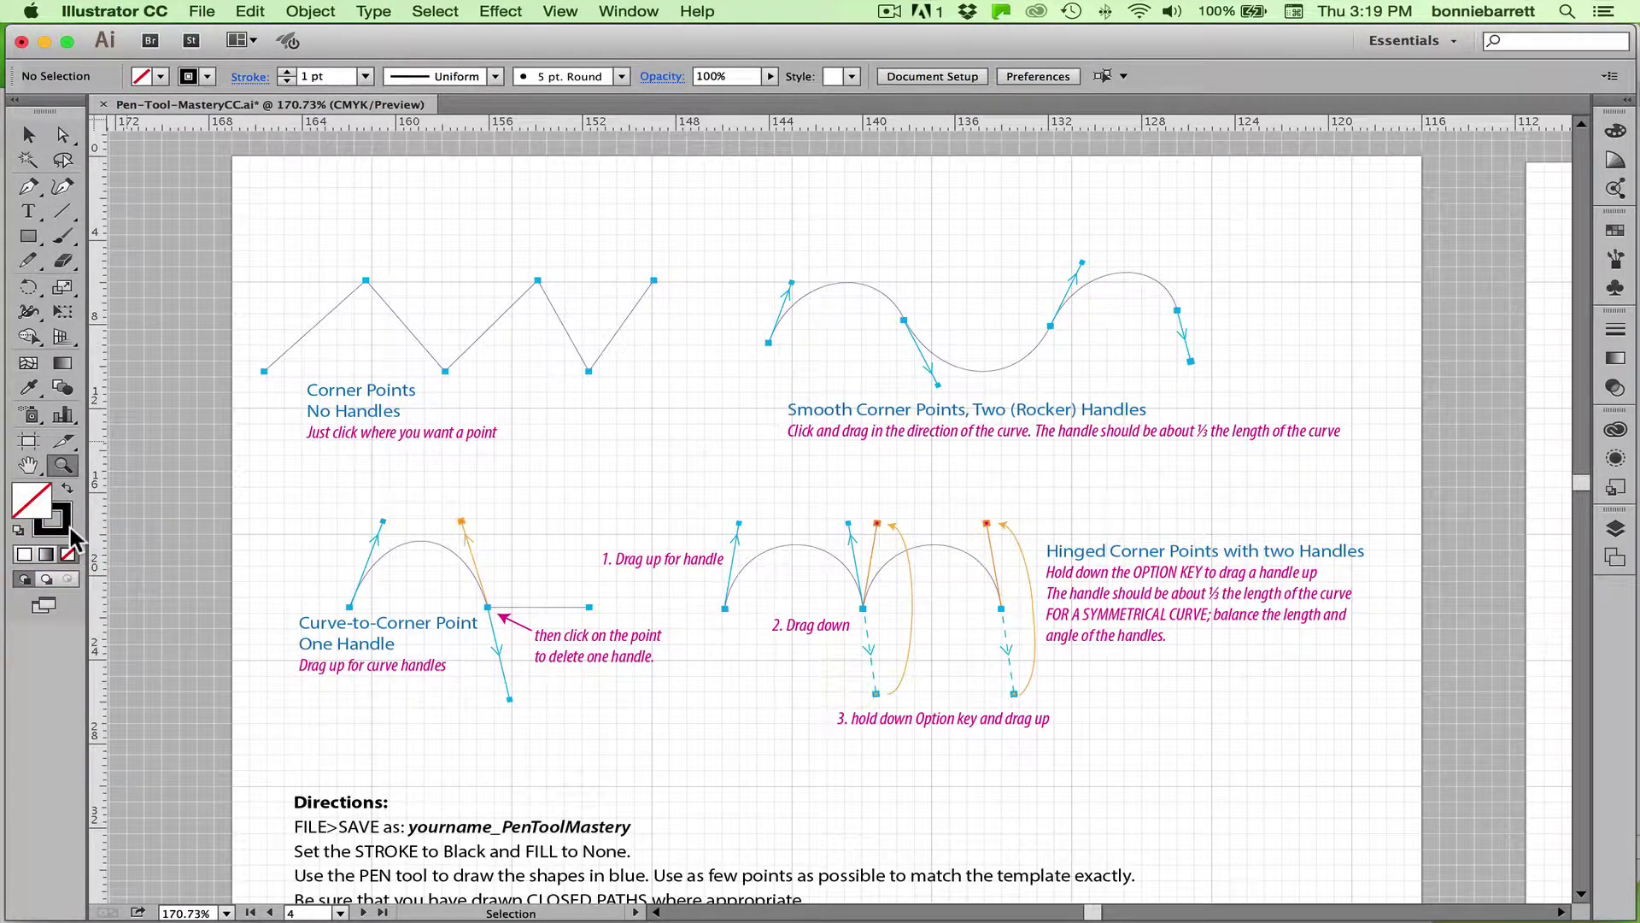
click(68, 525)
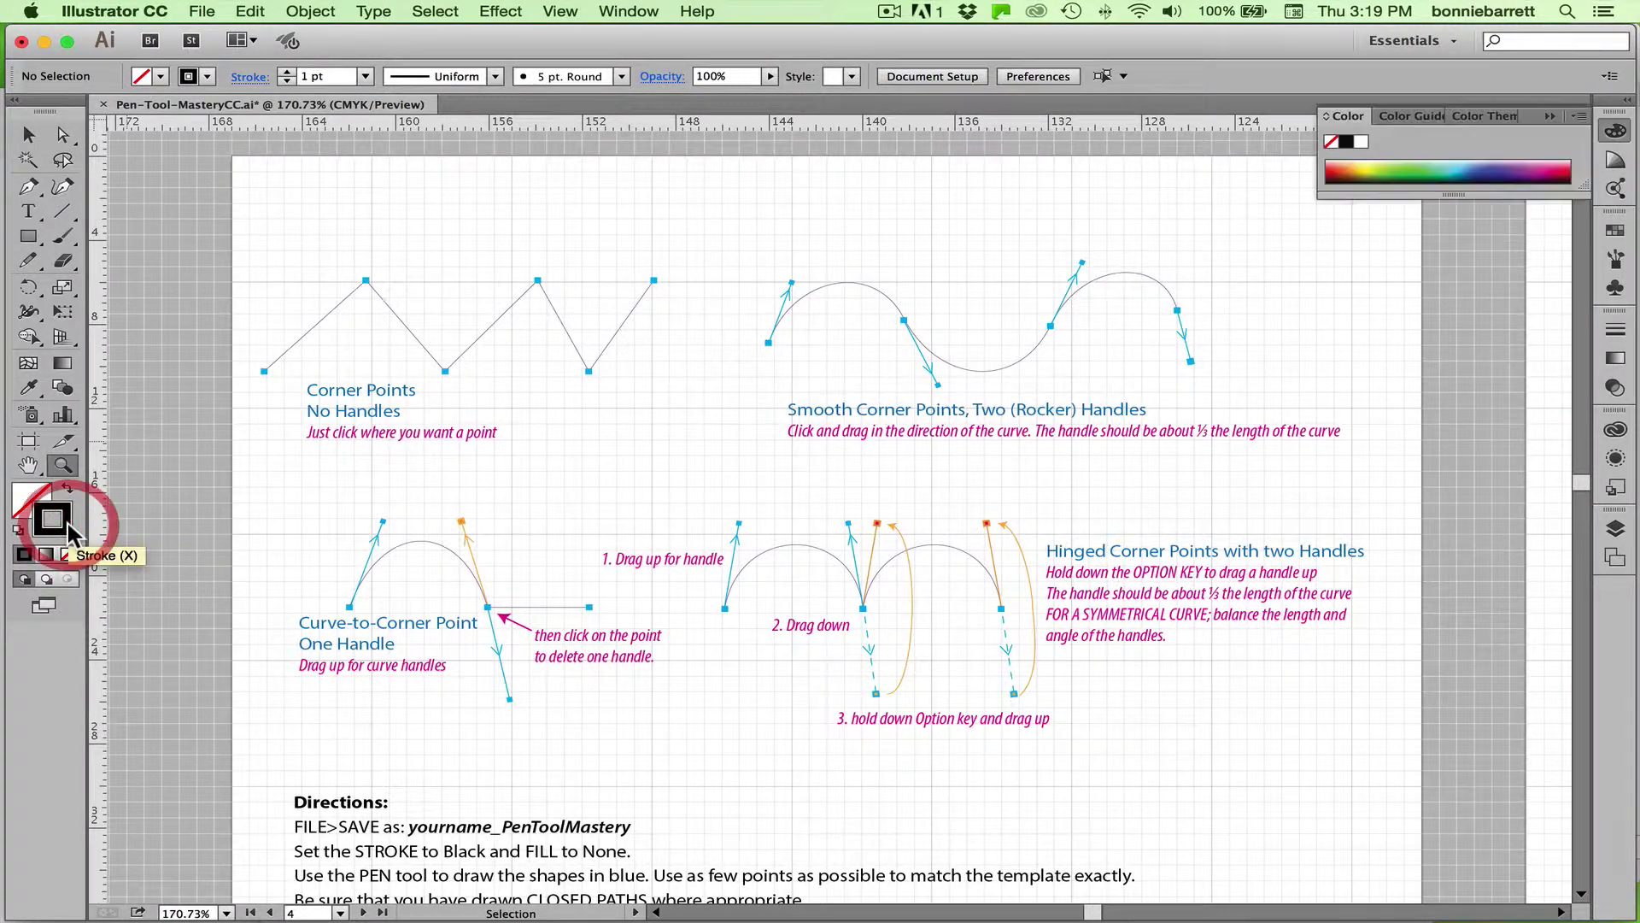
click(1614, 231)
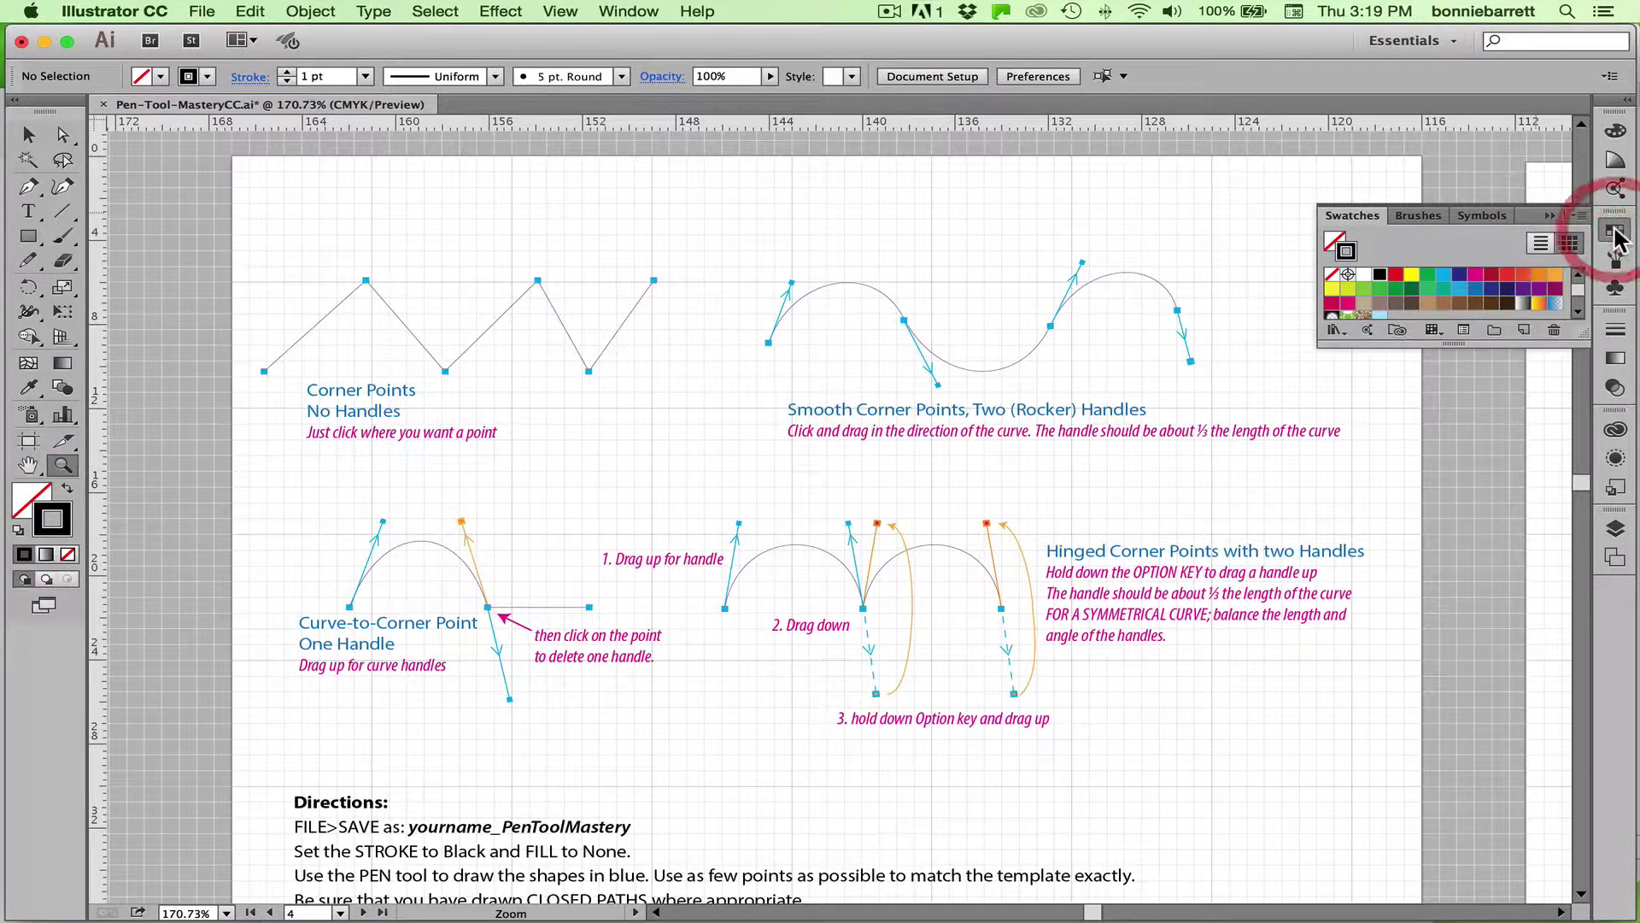
click(1474, 275)
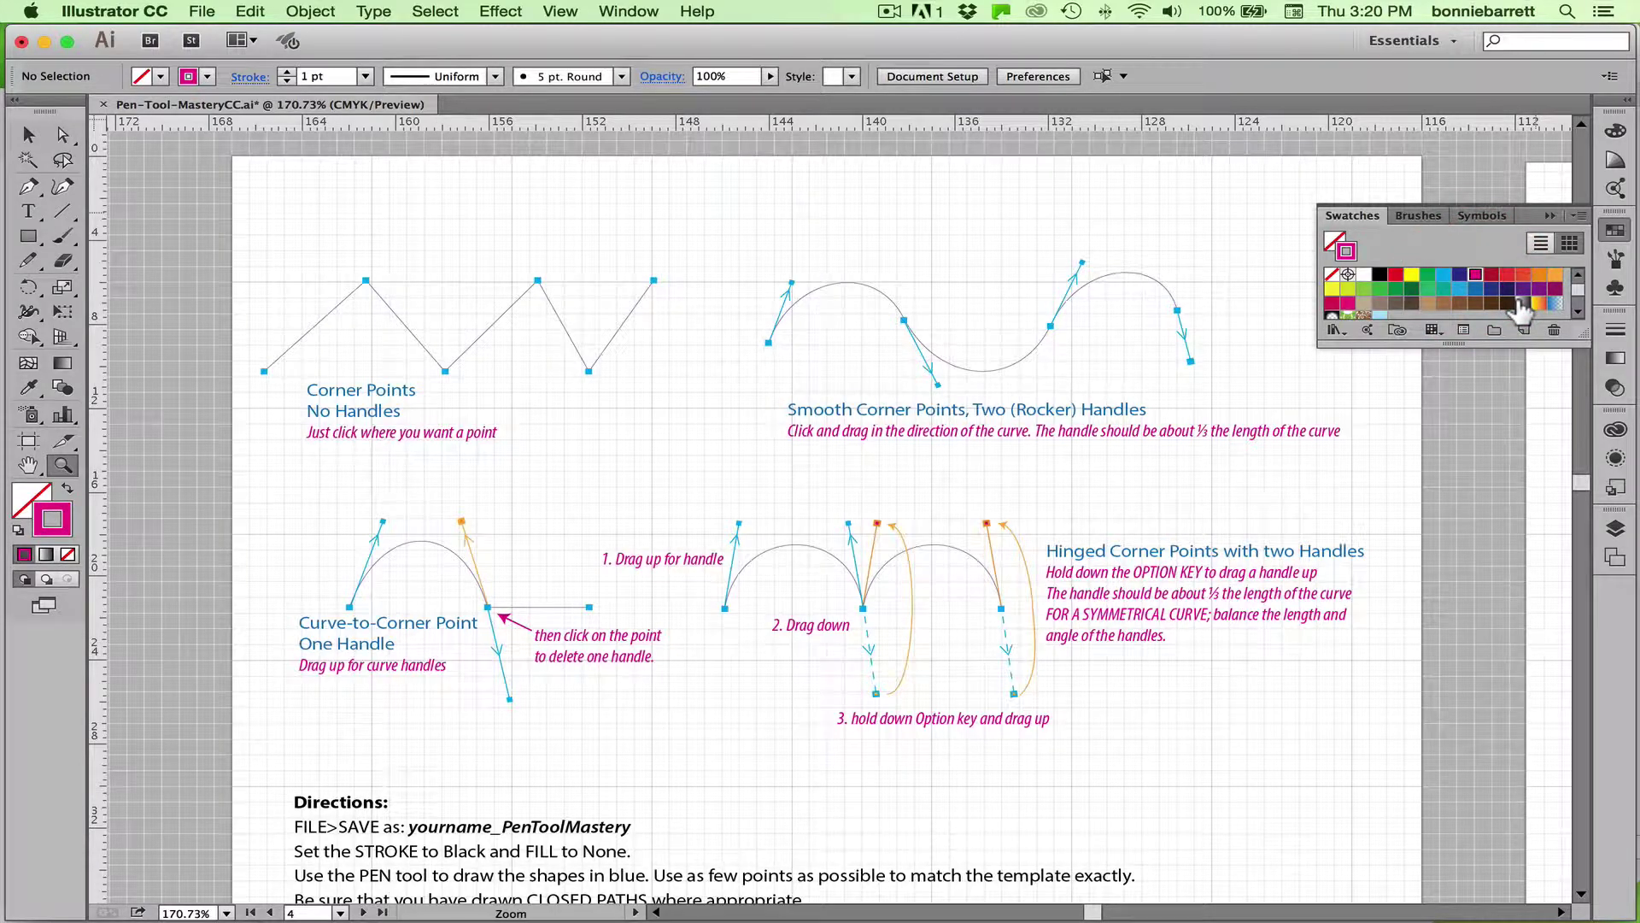
click(1550, 215)
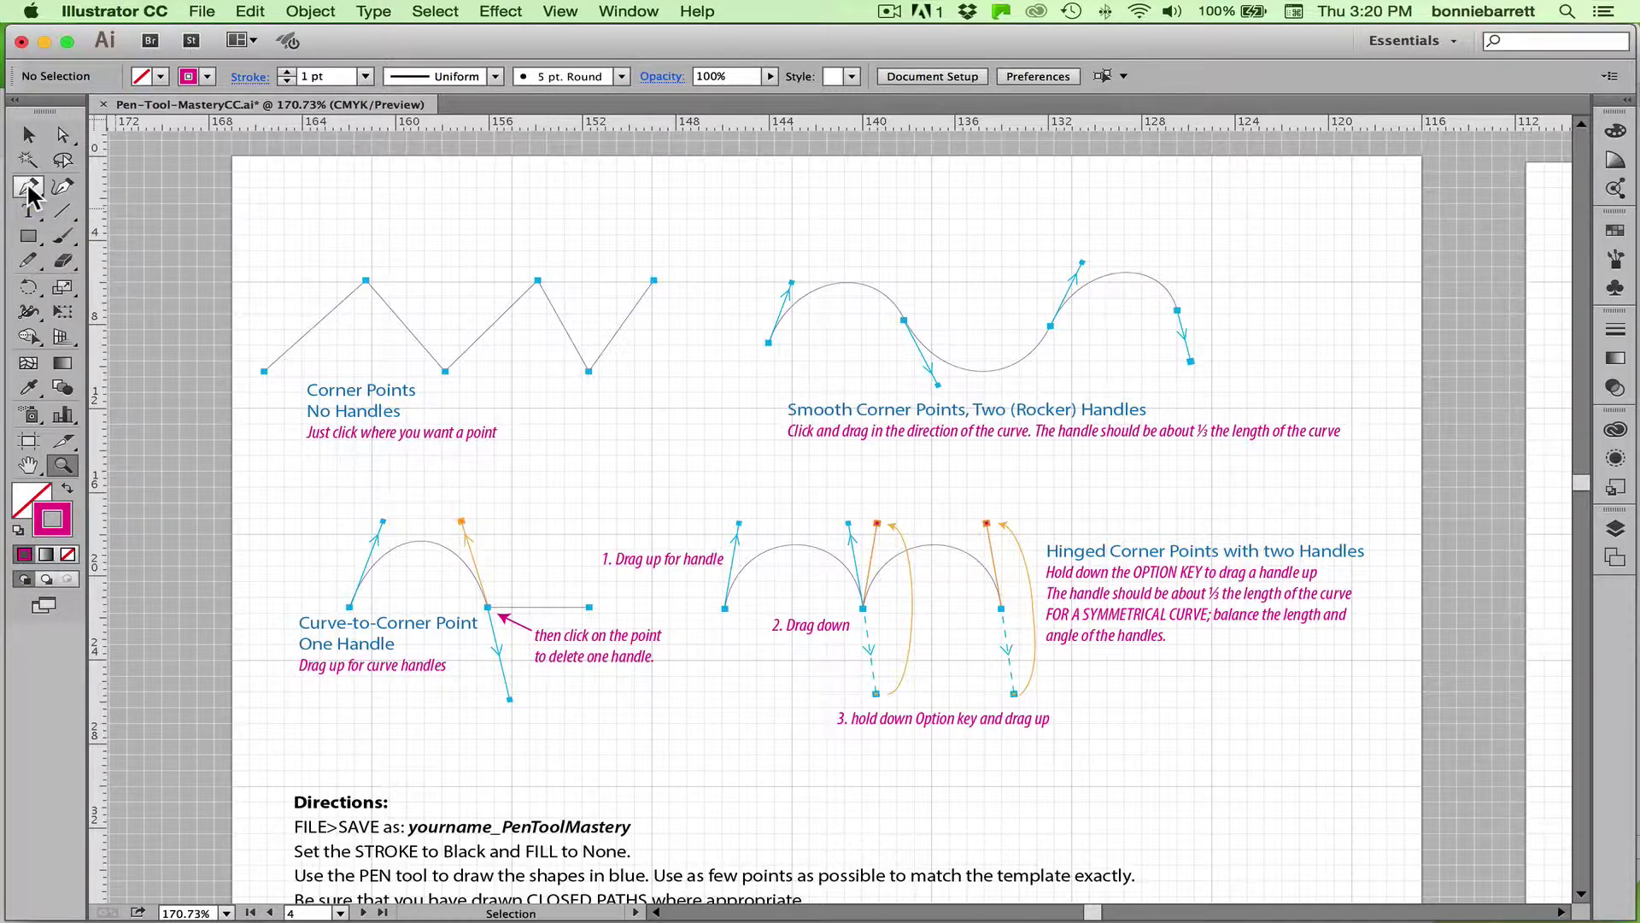
- Tear off the Pen tool flyout and park the floating panel at the top of the canvas
drag(29, 190, 307, 226)
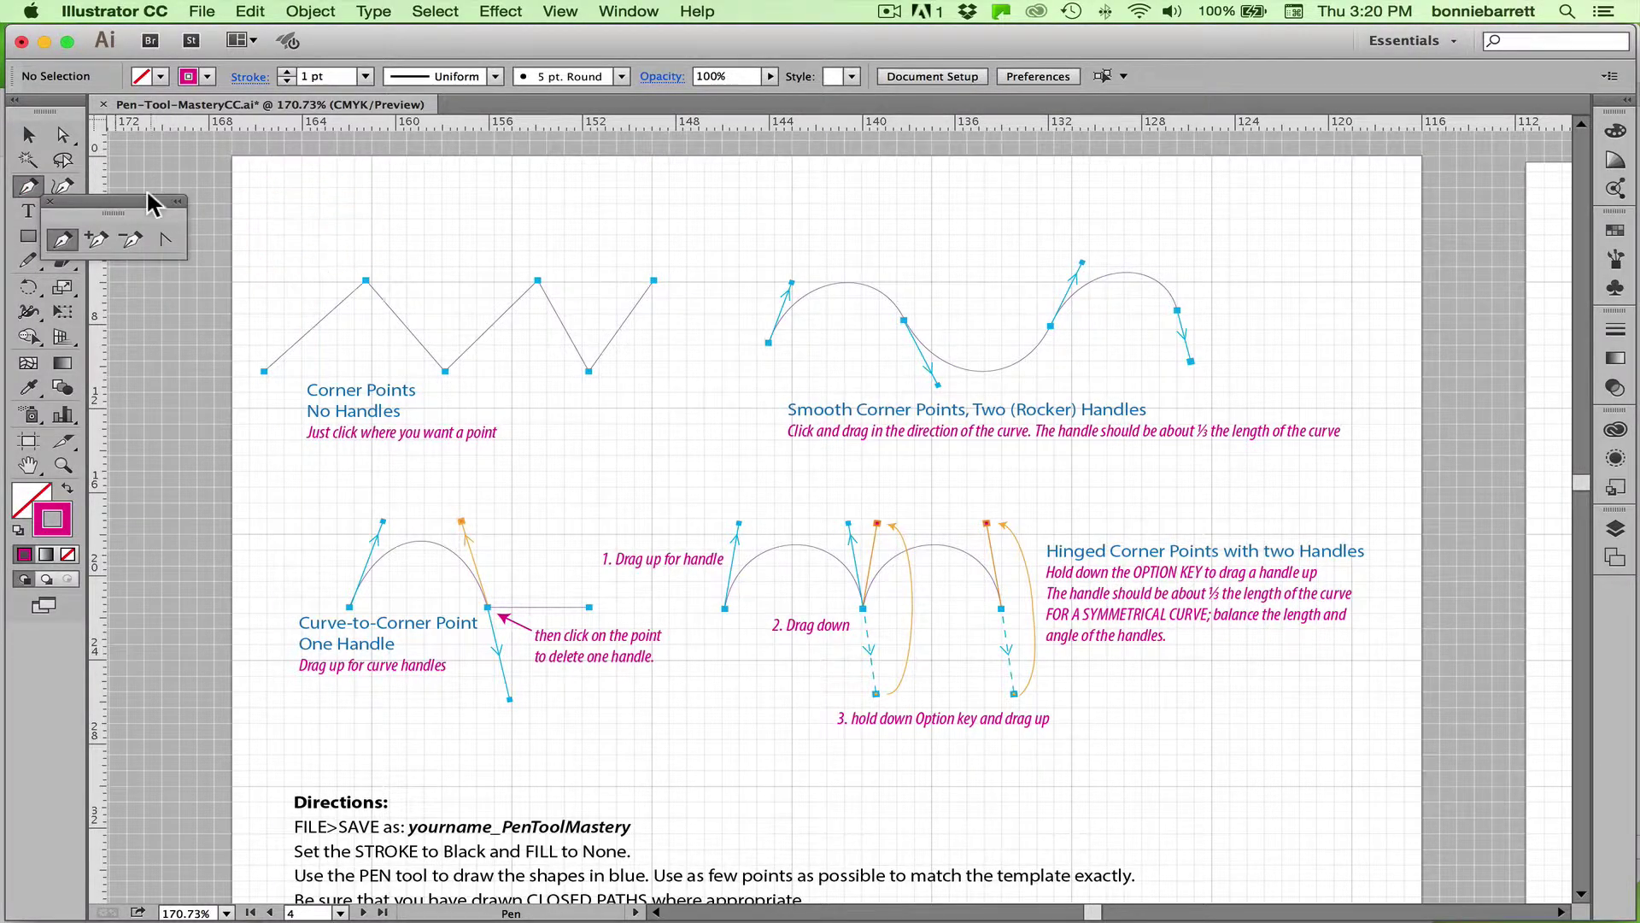
drag(140, 199, 786, 162)
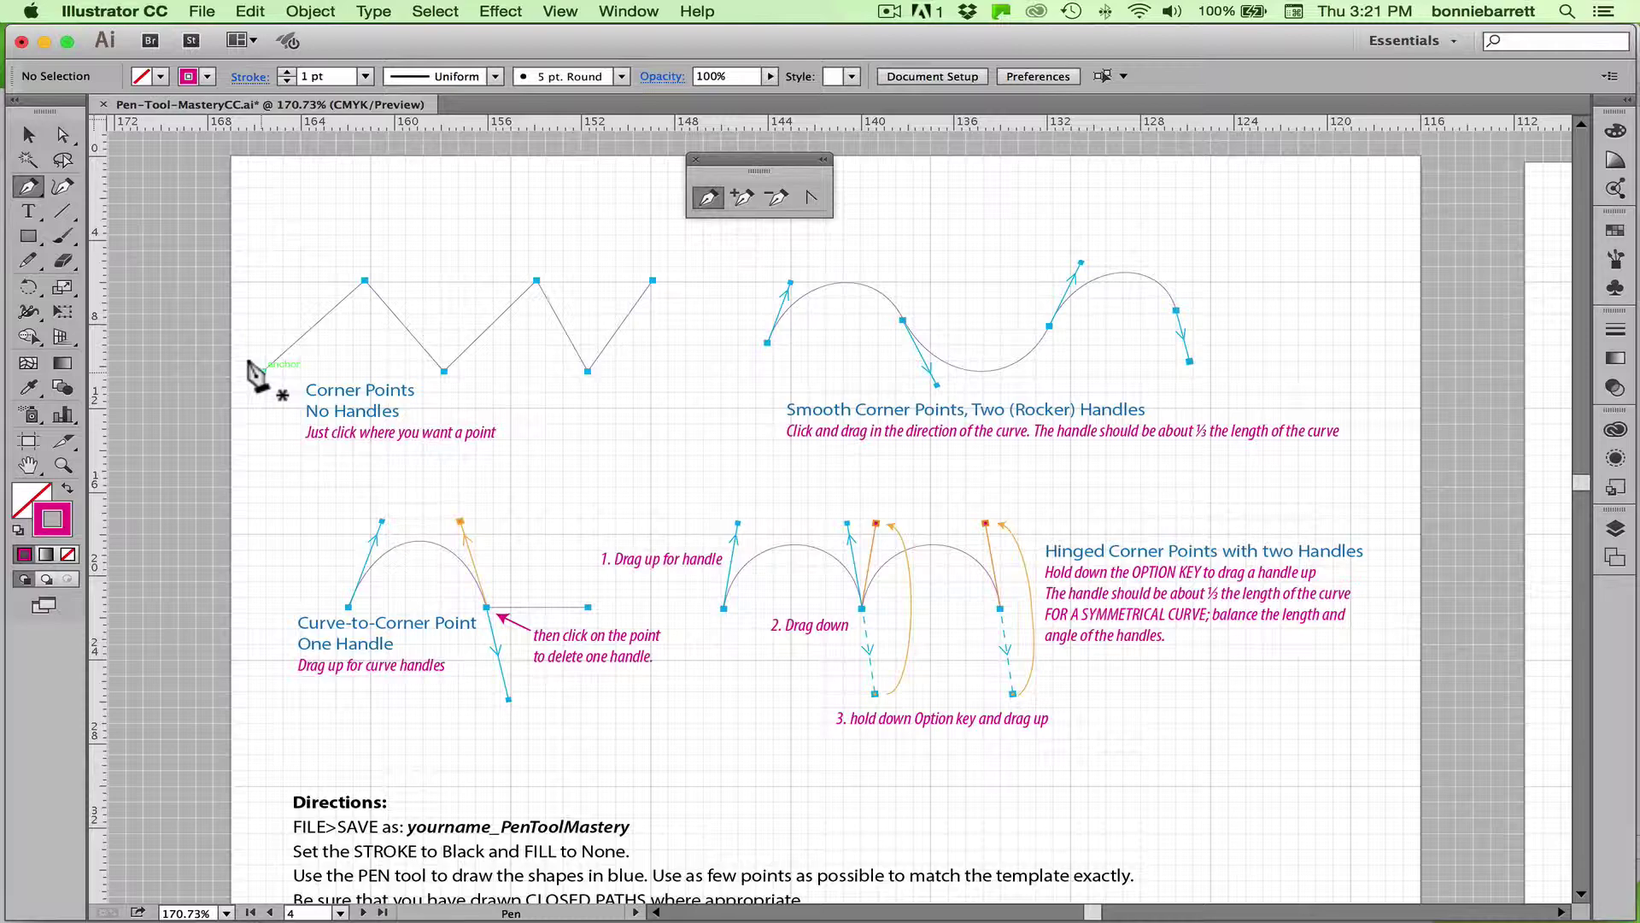
- Click the six corners of the Corner Points zigzag, then Cmd-click empty canvas to finish
click(261, 369)
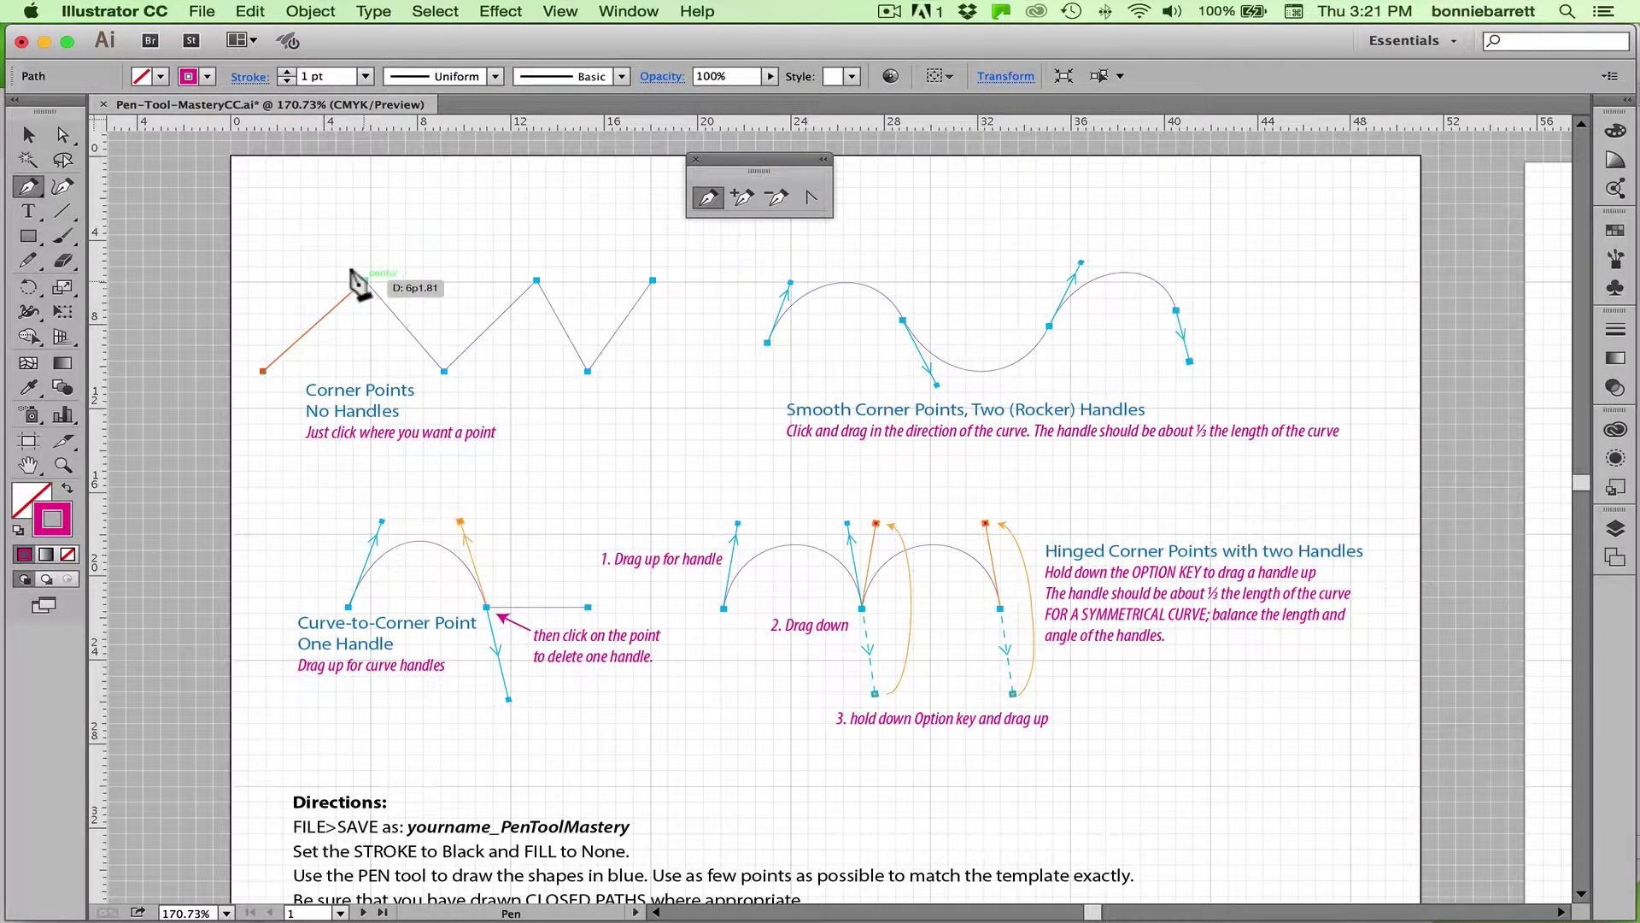
click(365, 280)
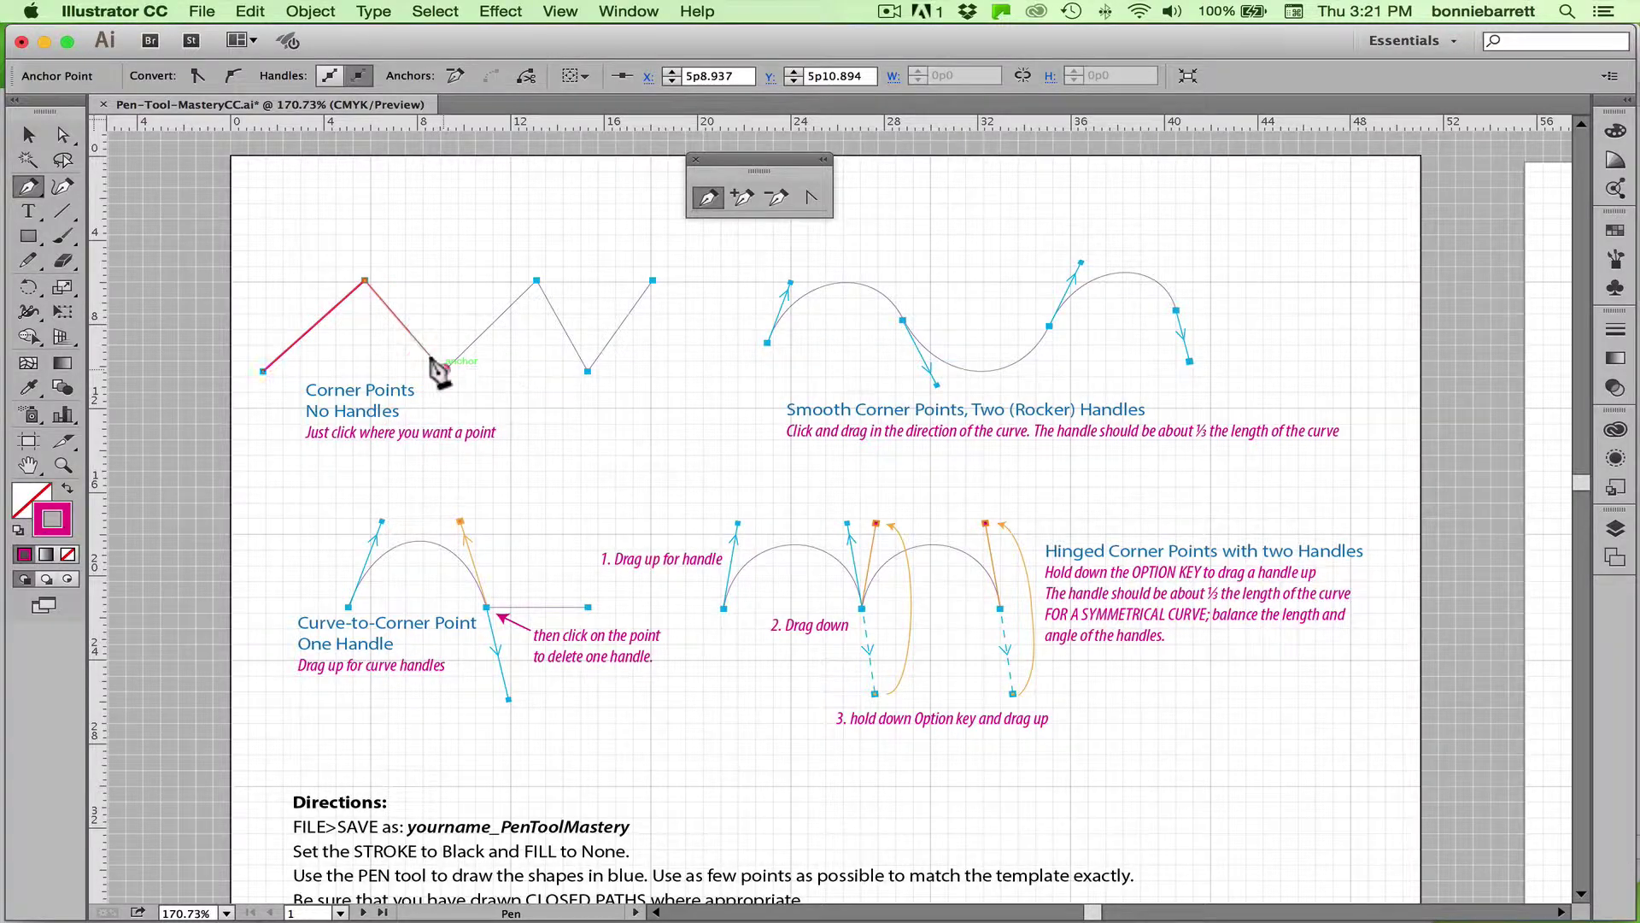
click(443, 369)
click(536, 280)
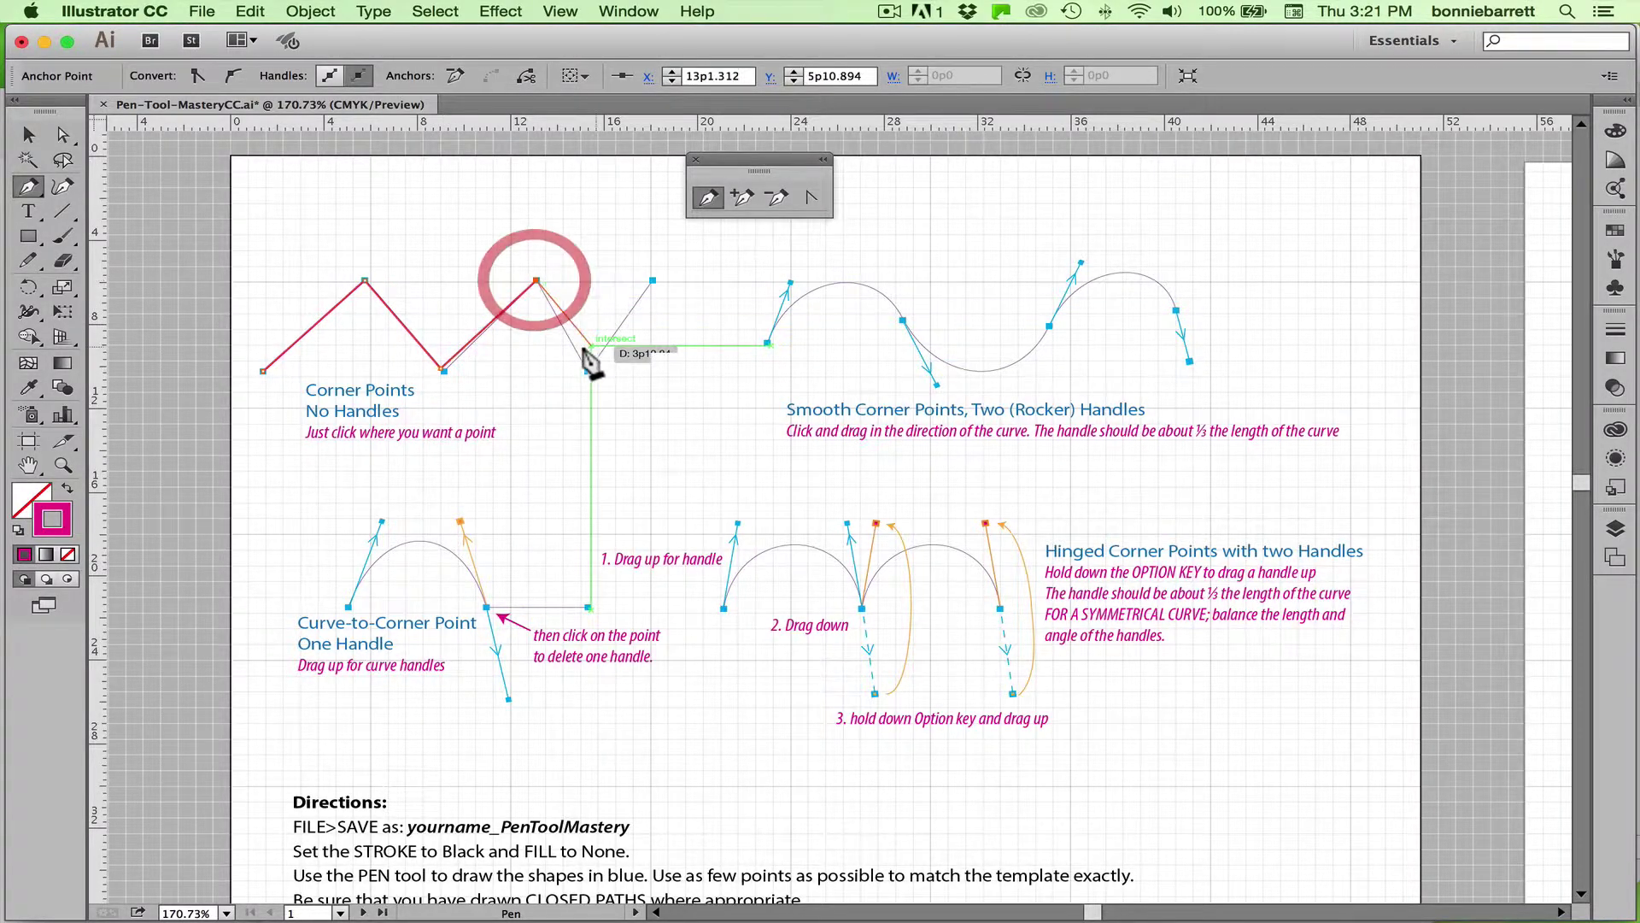
click(587, 369)
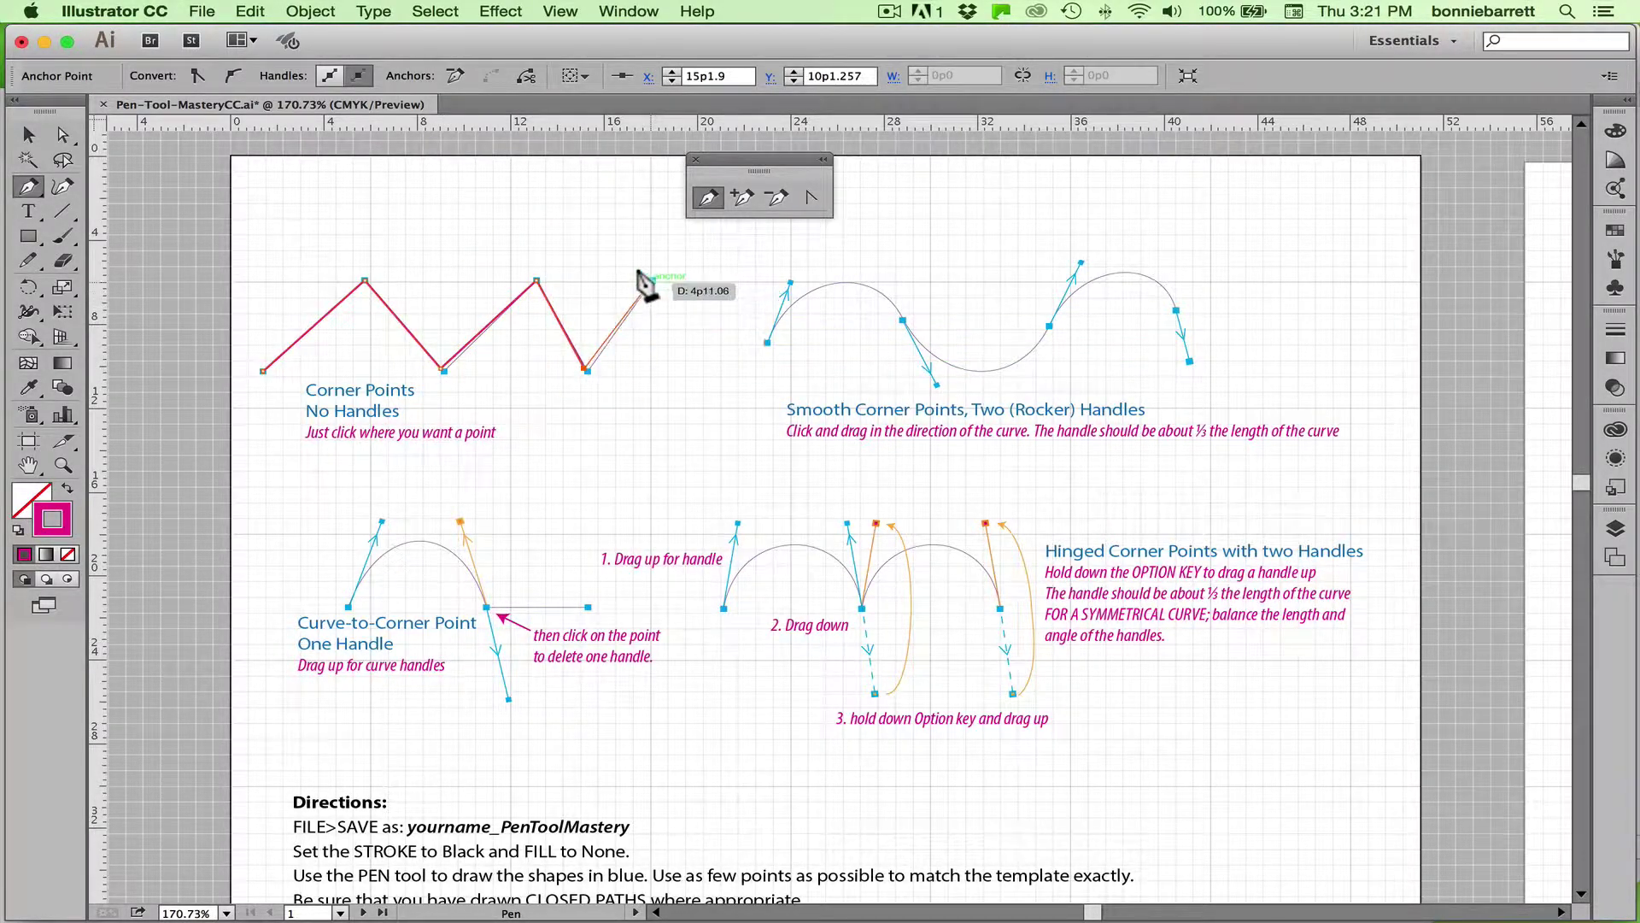
click(653, 280)
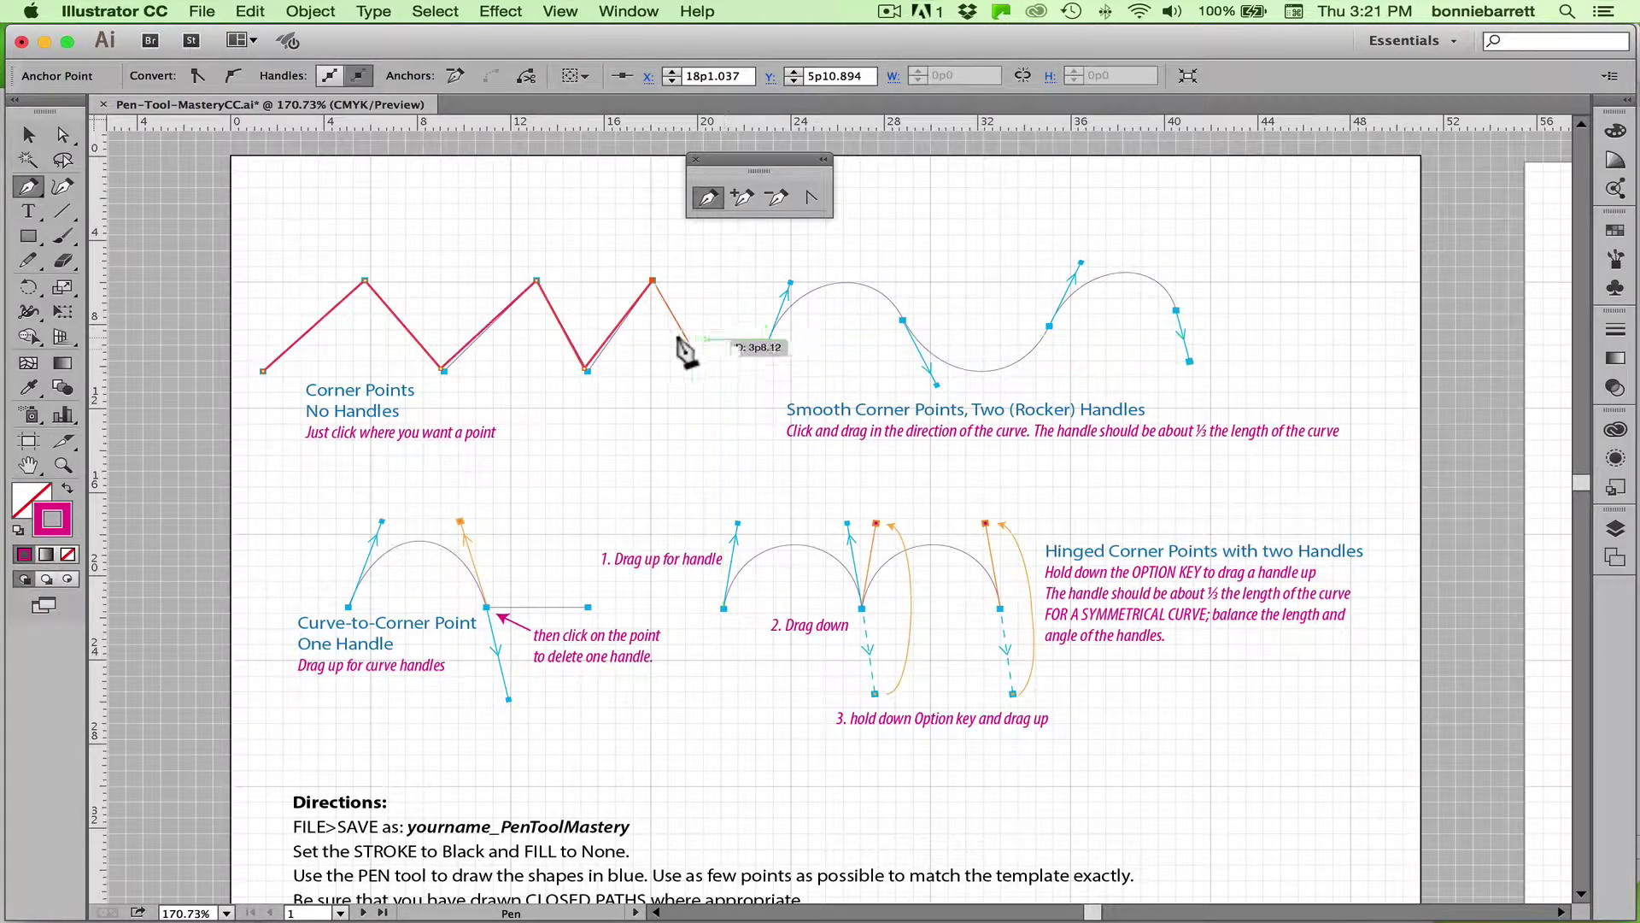
key(super)
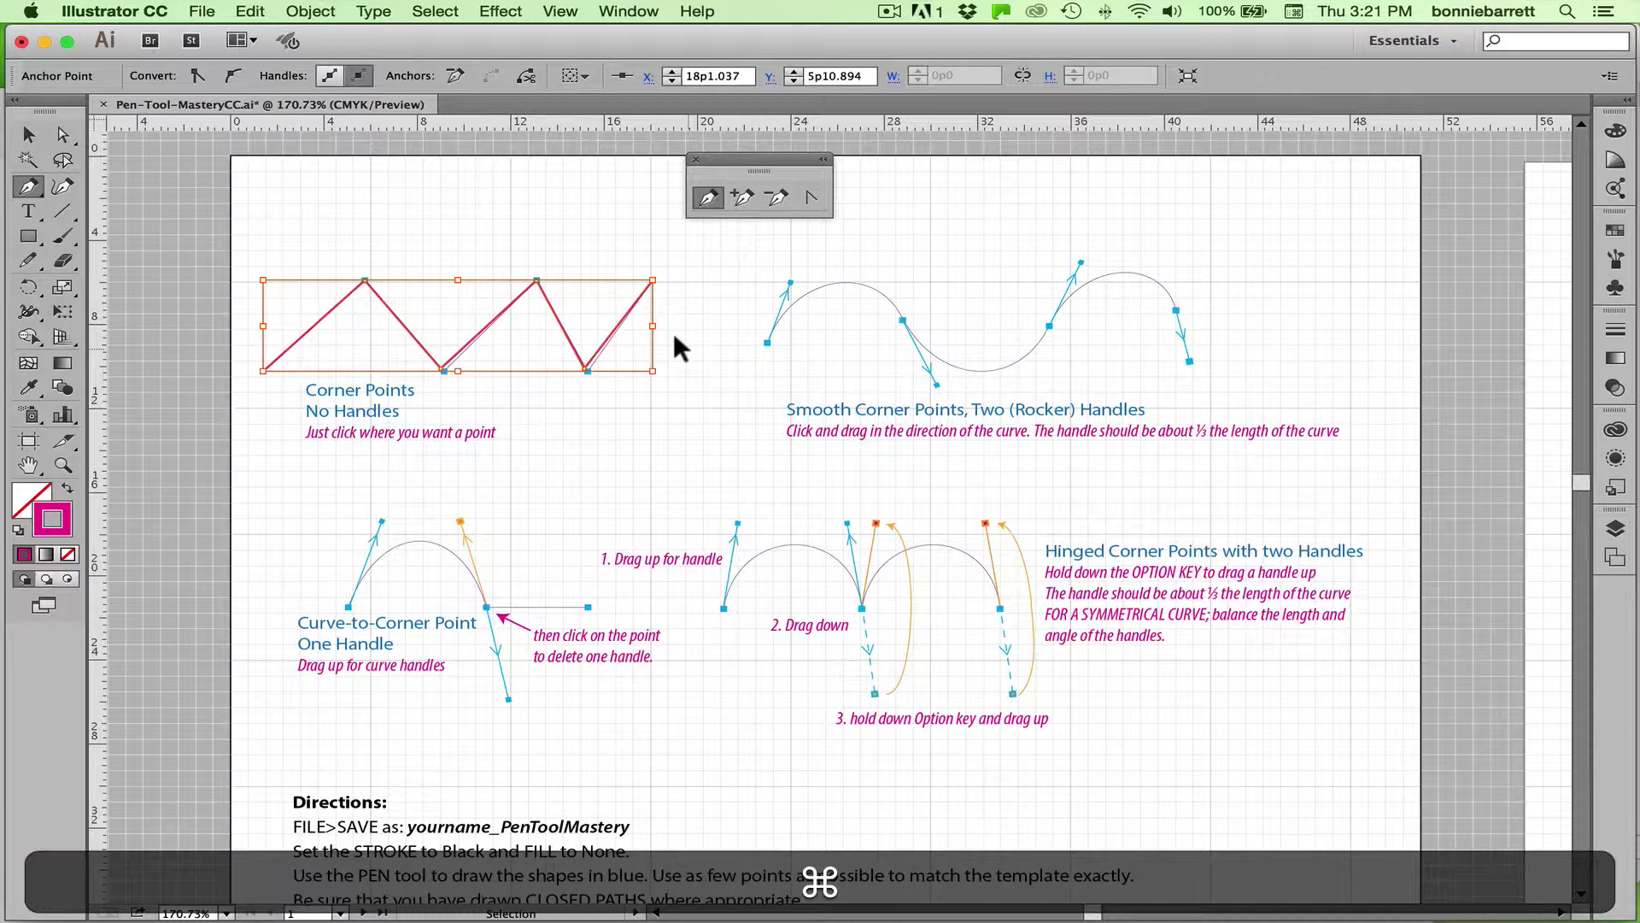
super+click(673, 331)
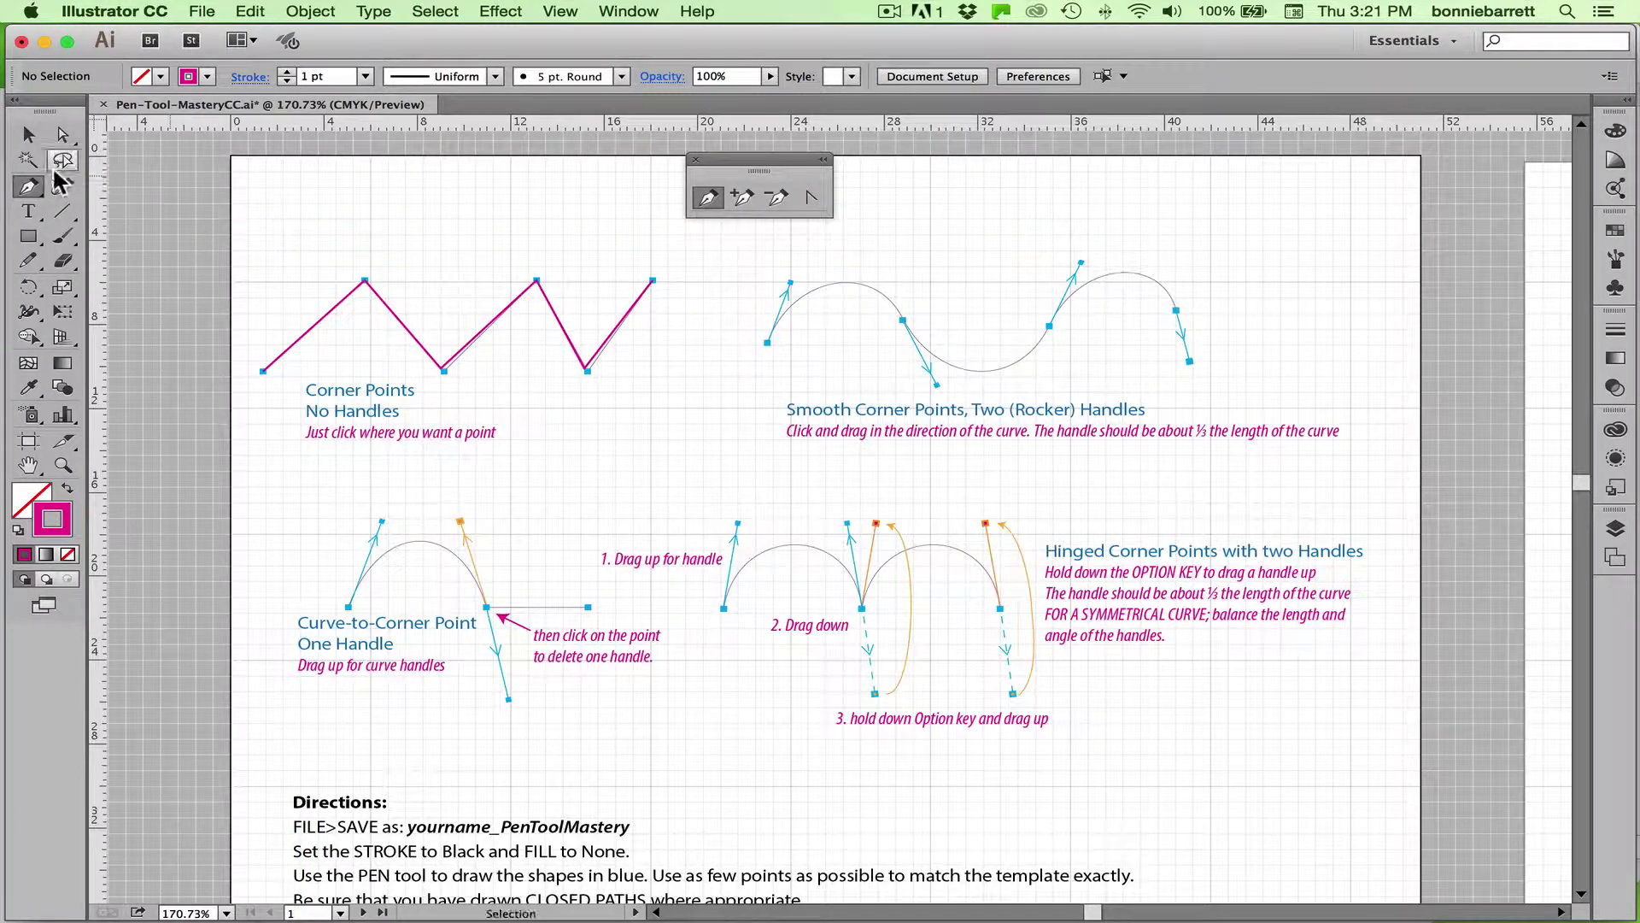
- With Direct Selection (A), drag the zigzag's two peaks and right end anchor upward
key(a)
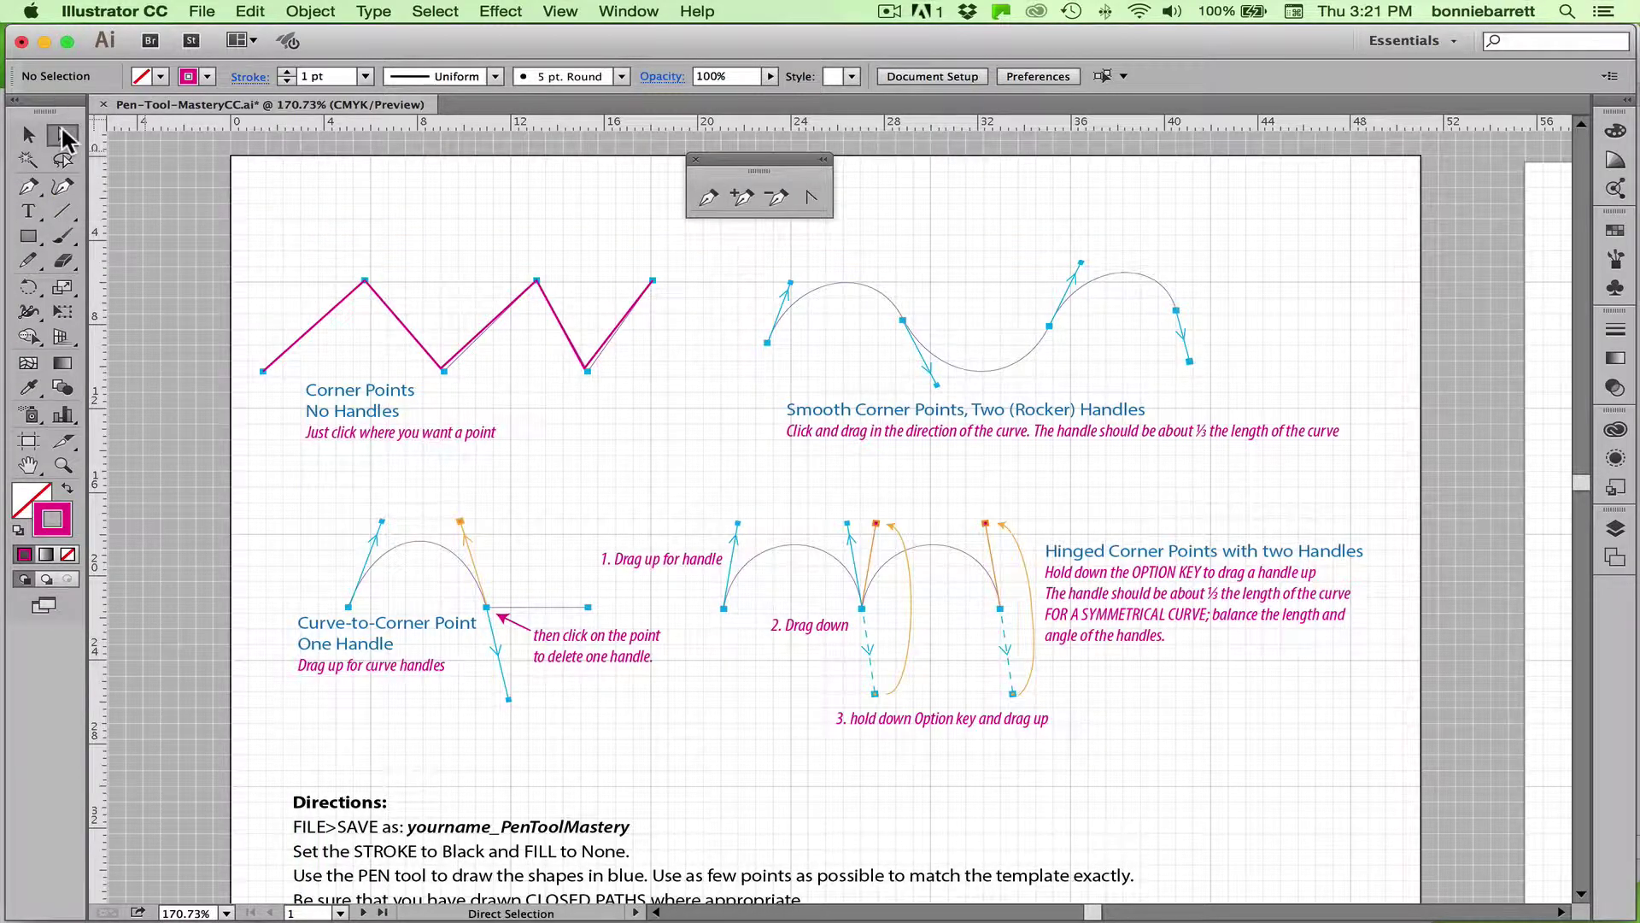
click(348, 268)
drag(357, 275, 417, 223)
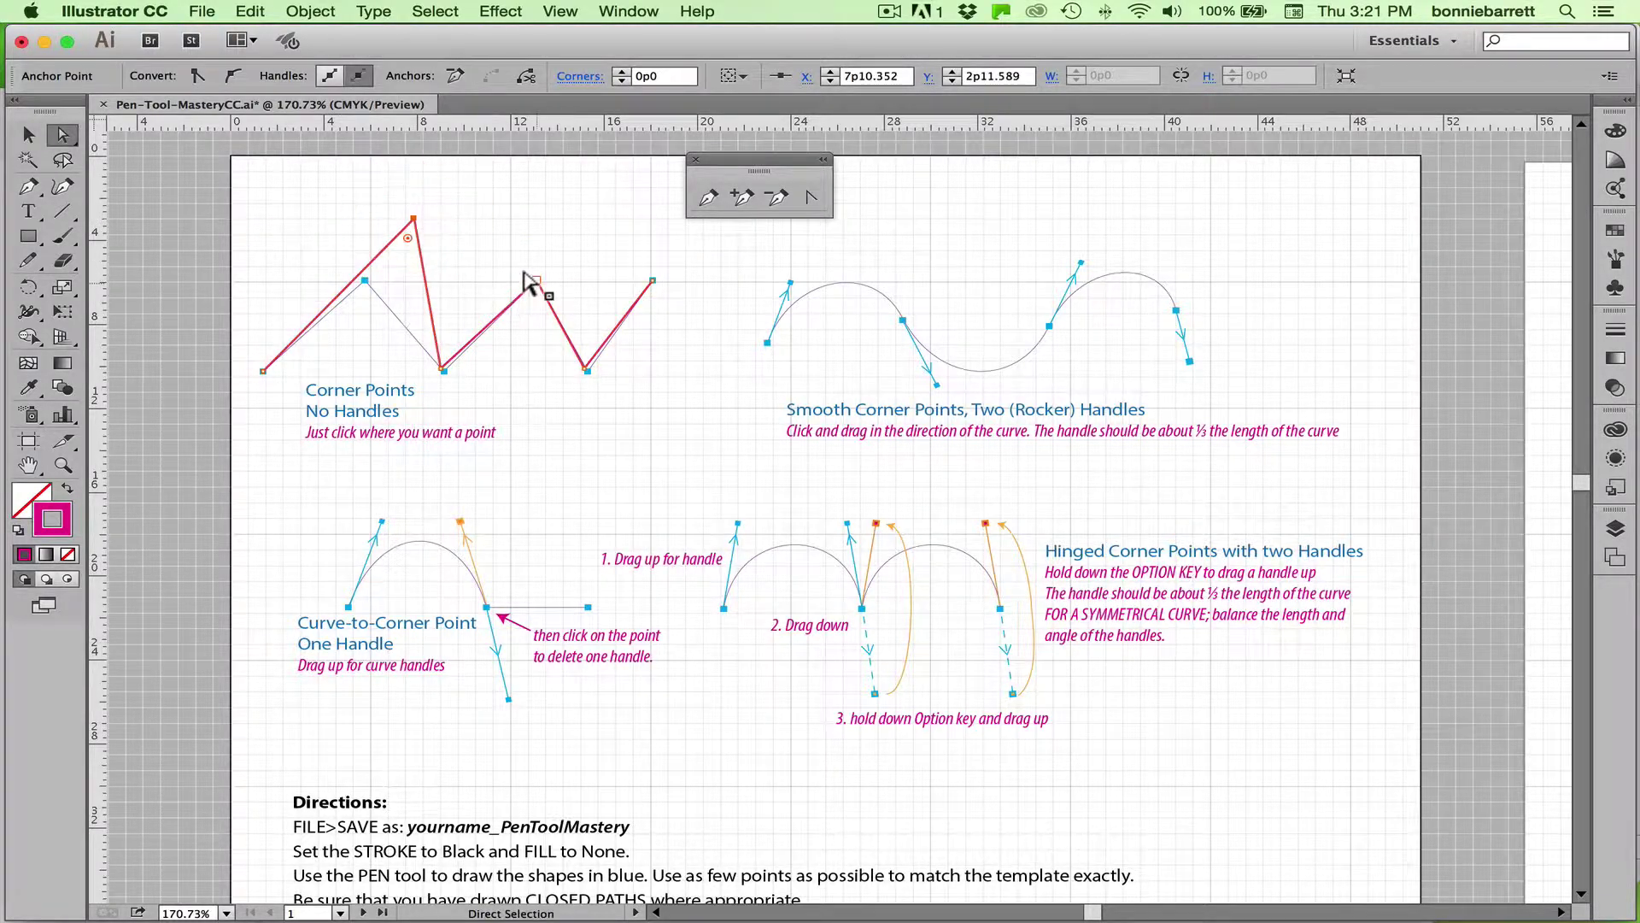
drag(536, 279, 483, 228)
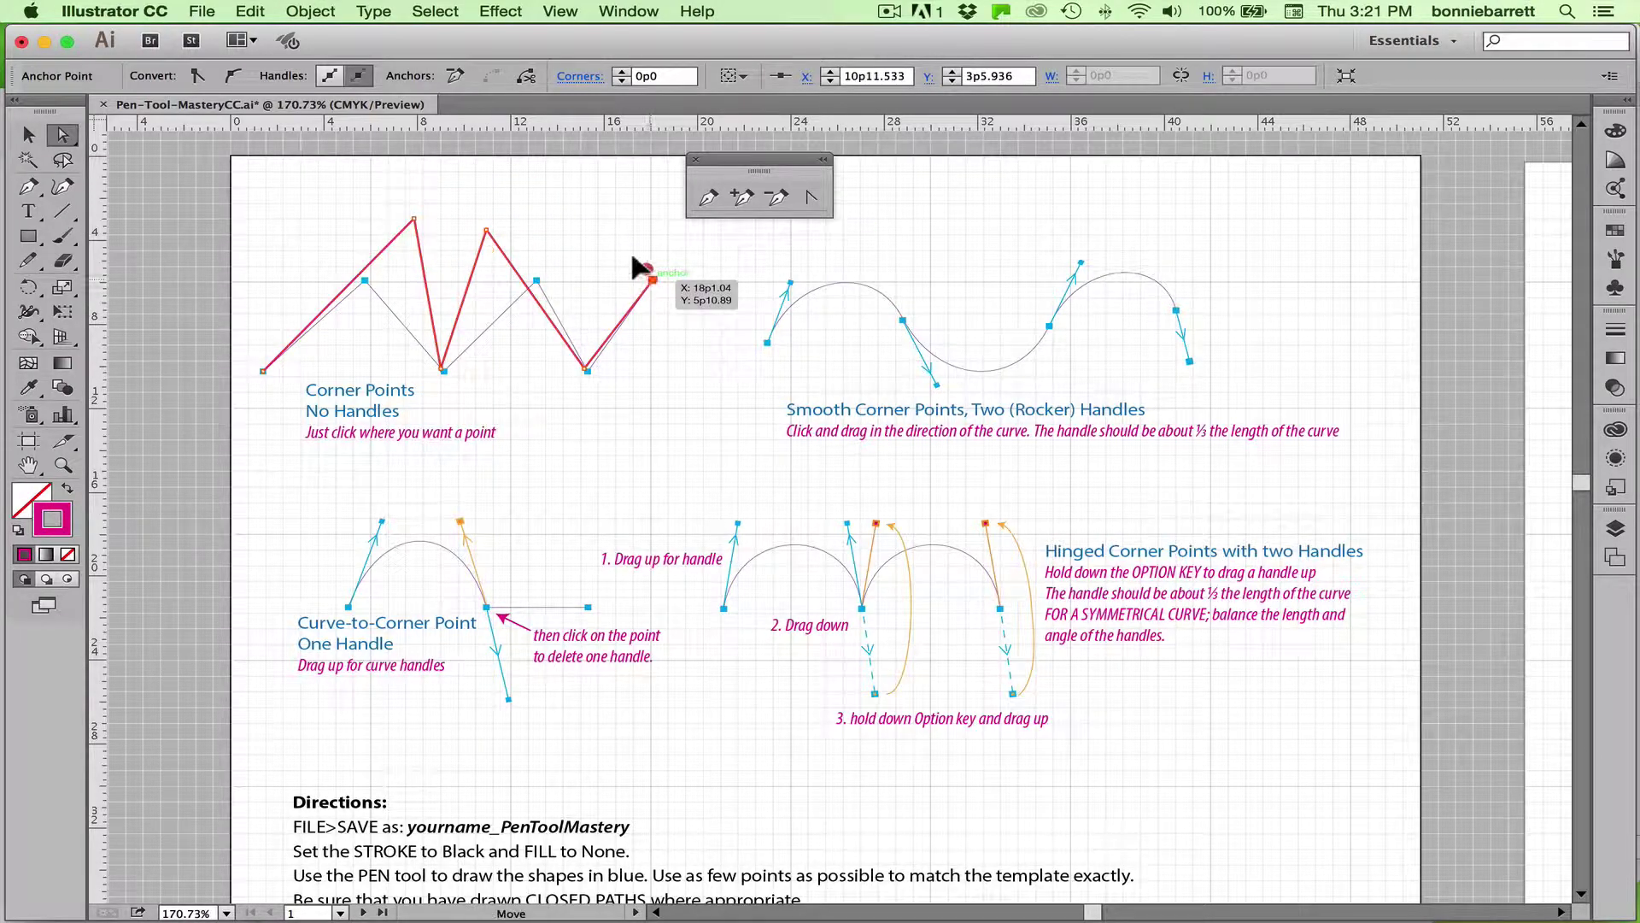
drag(639, 272, 642, 236)
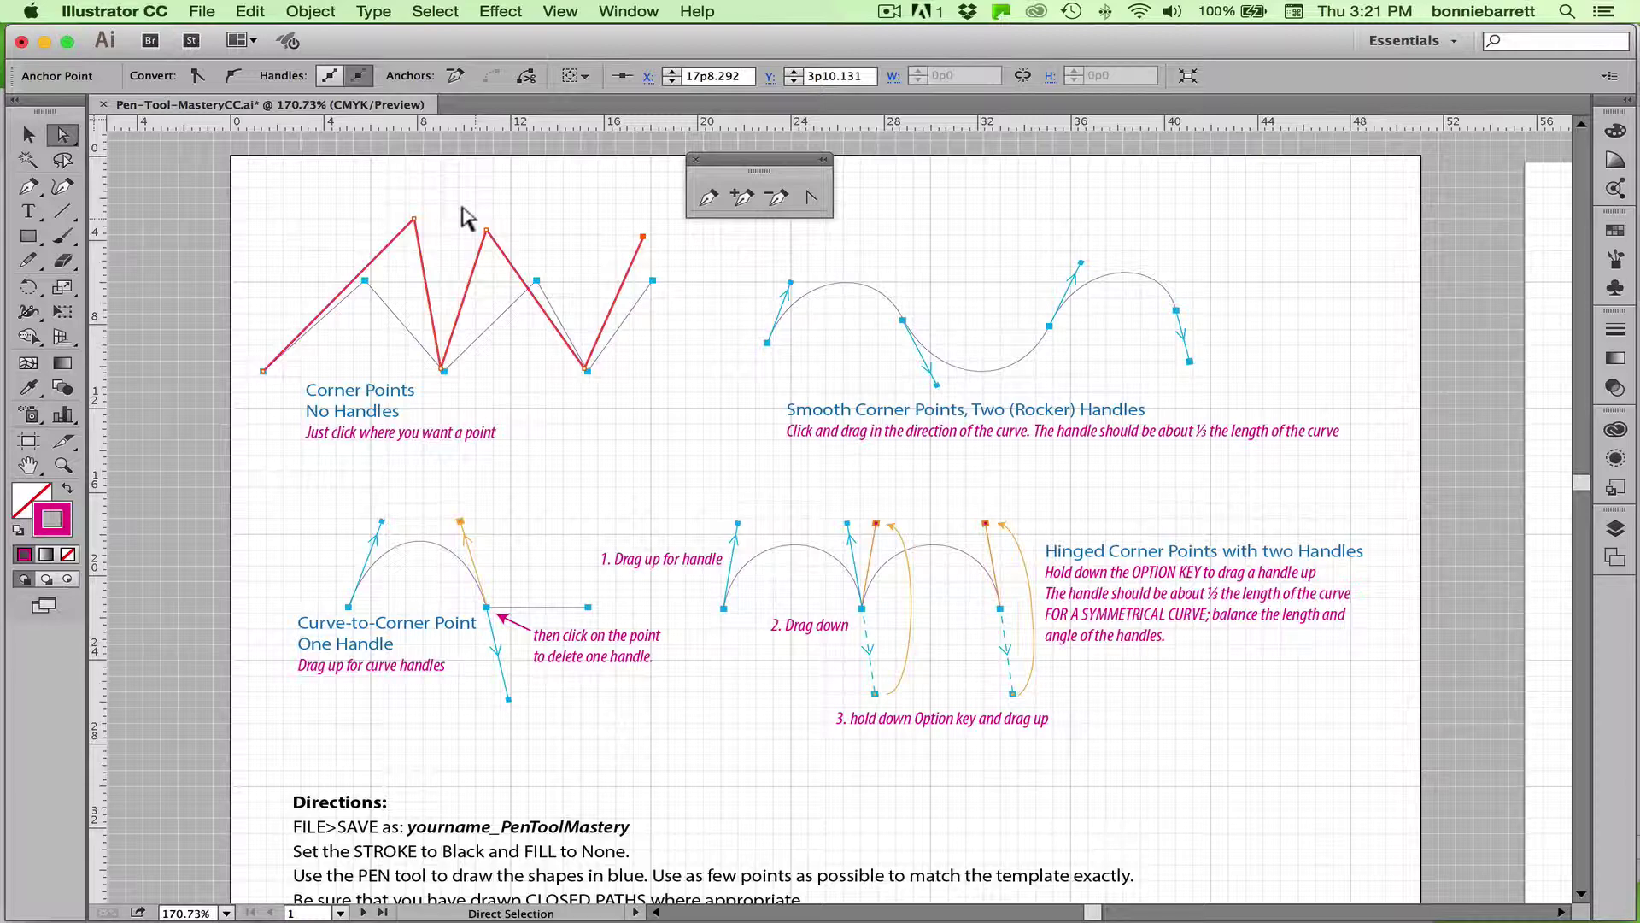
click(708, 197)
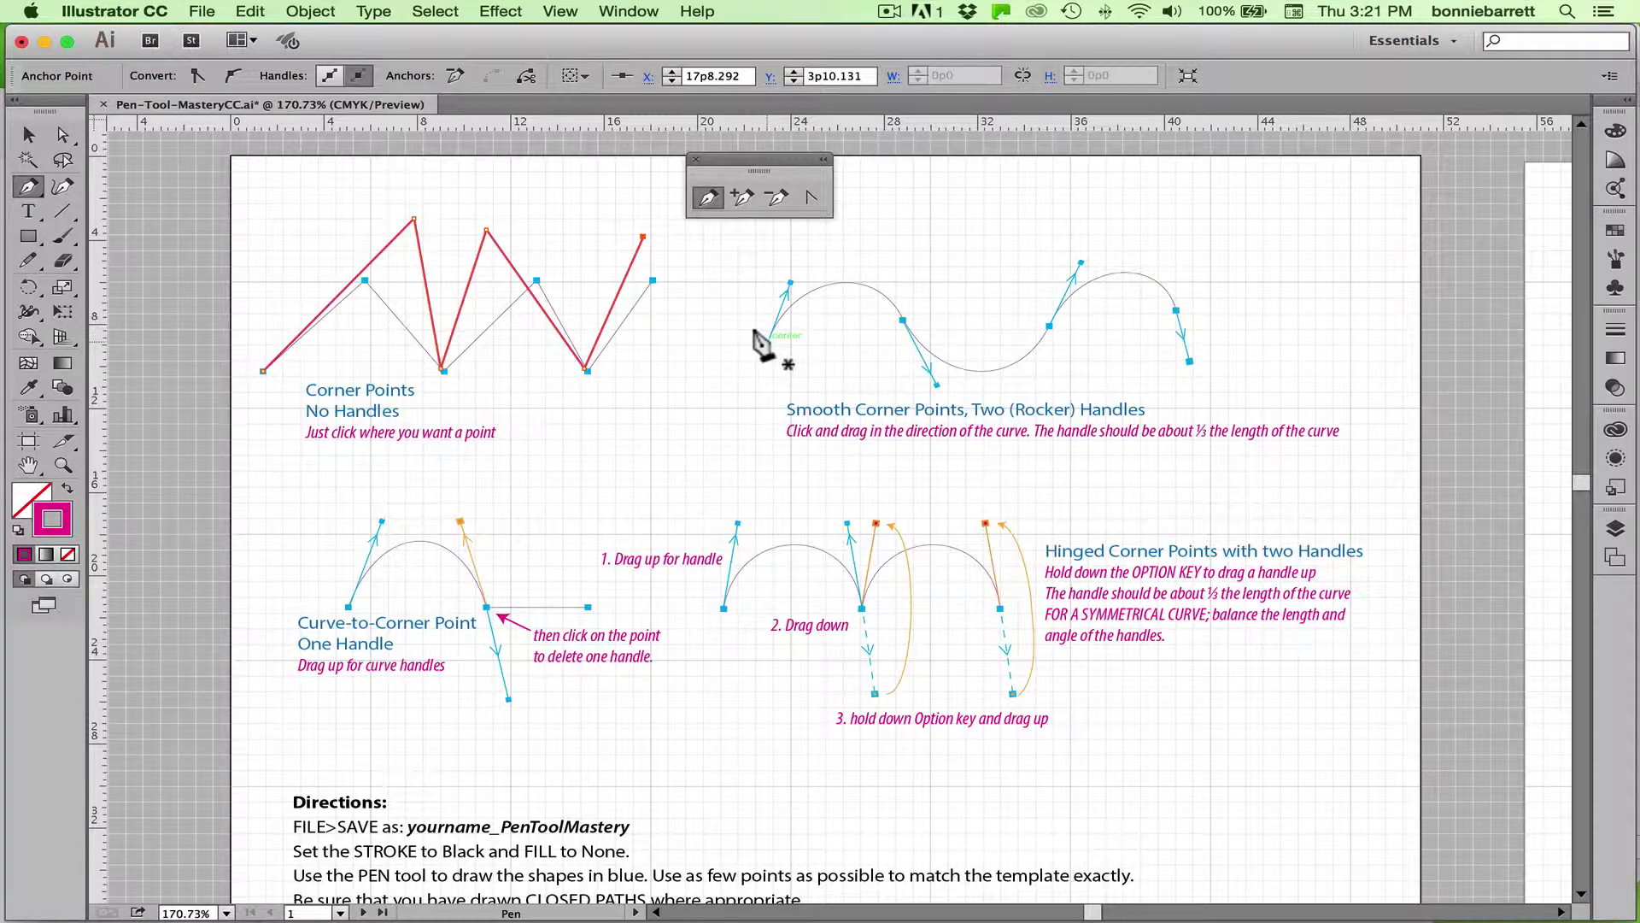
- Drag out three smooth anchors along the wave: the start, a middle point, and the right end
drag(767, 342, 778, 272)
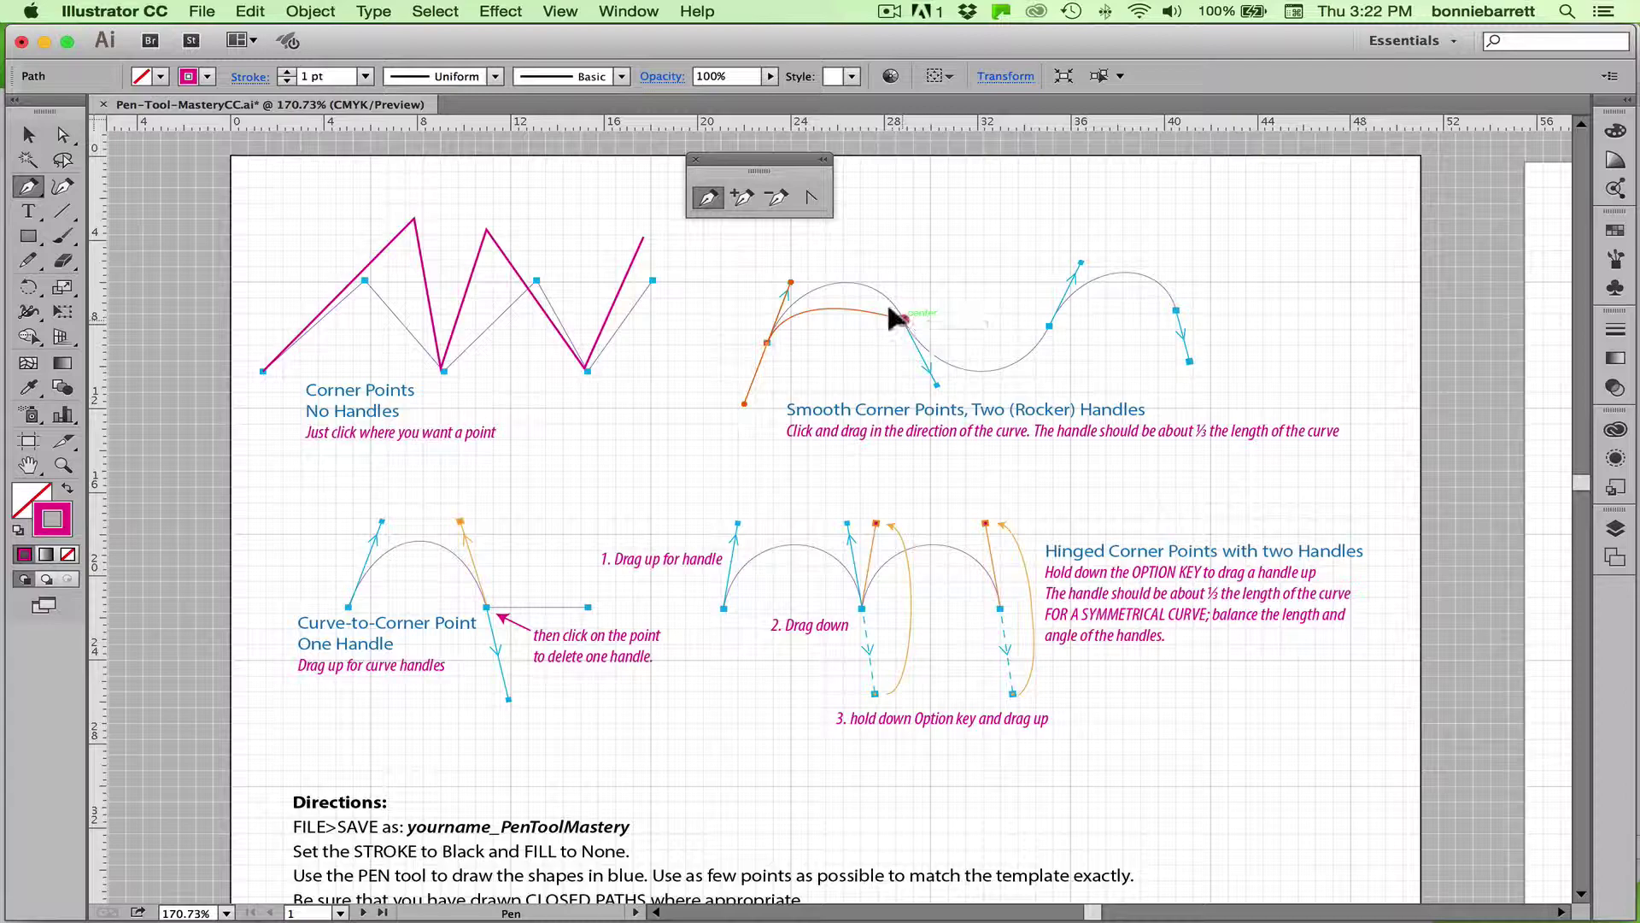
drag(902, 320, 1066, 254)
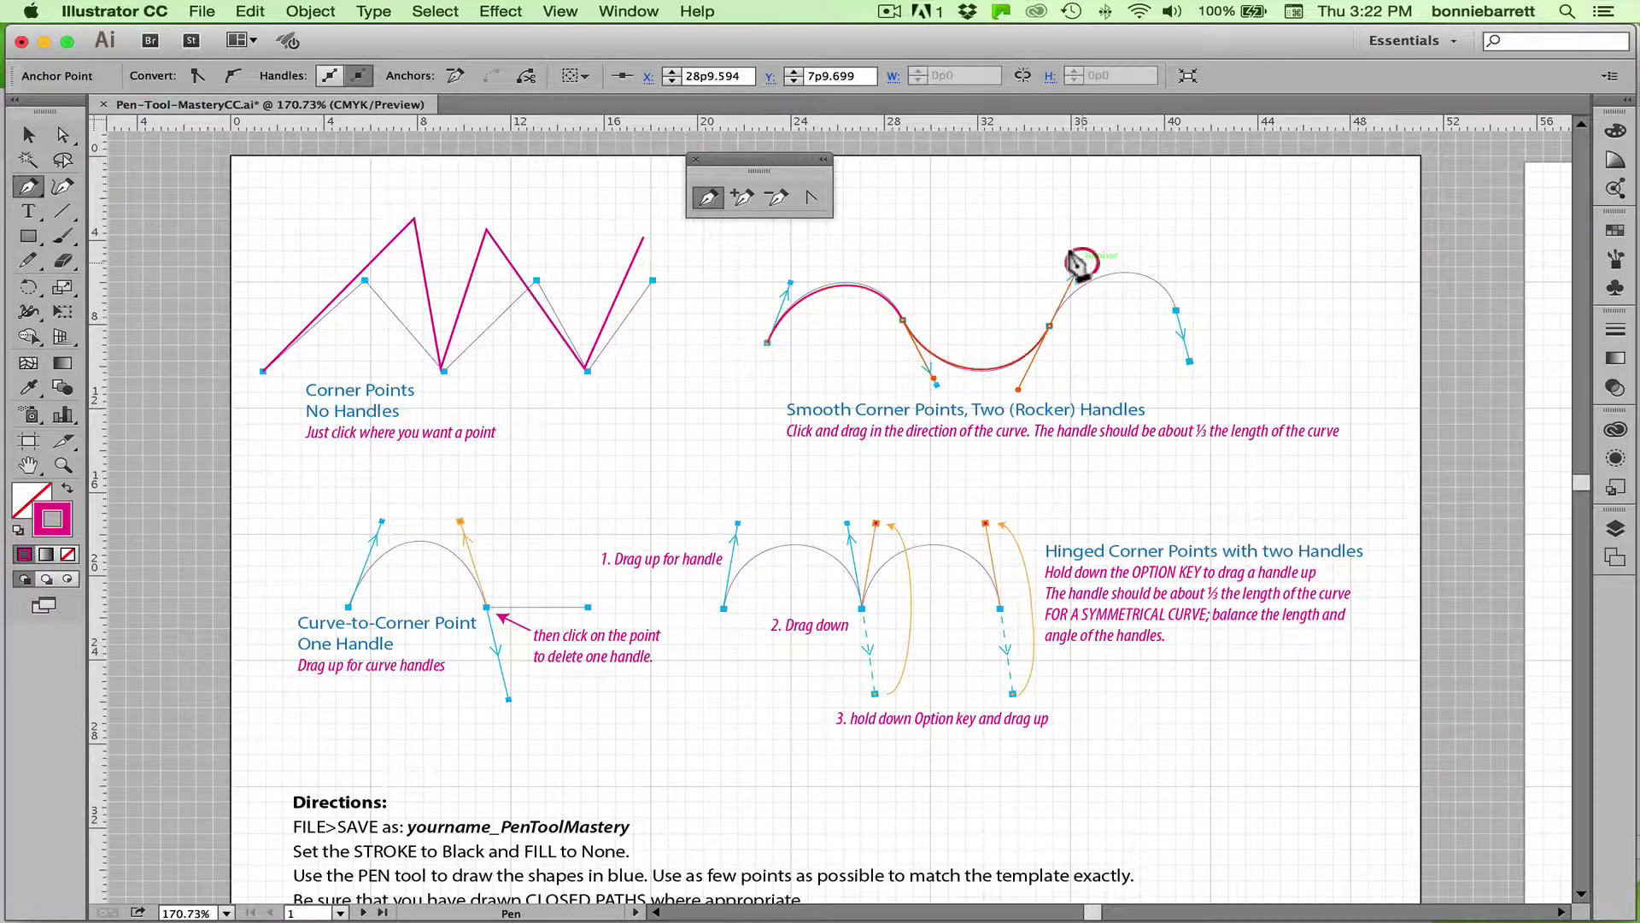
drag(1164, 304, 1123, 361)
- Reshape the wave's end point, lower curve segments and first point's handle with Direct Selection
key(super)
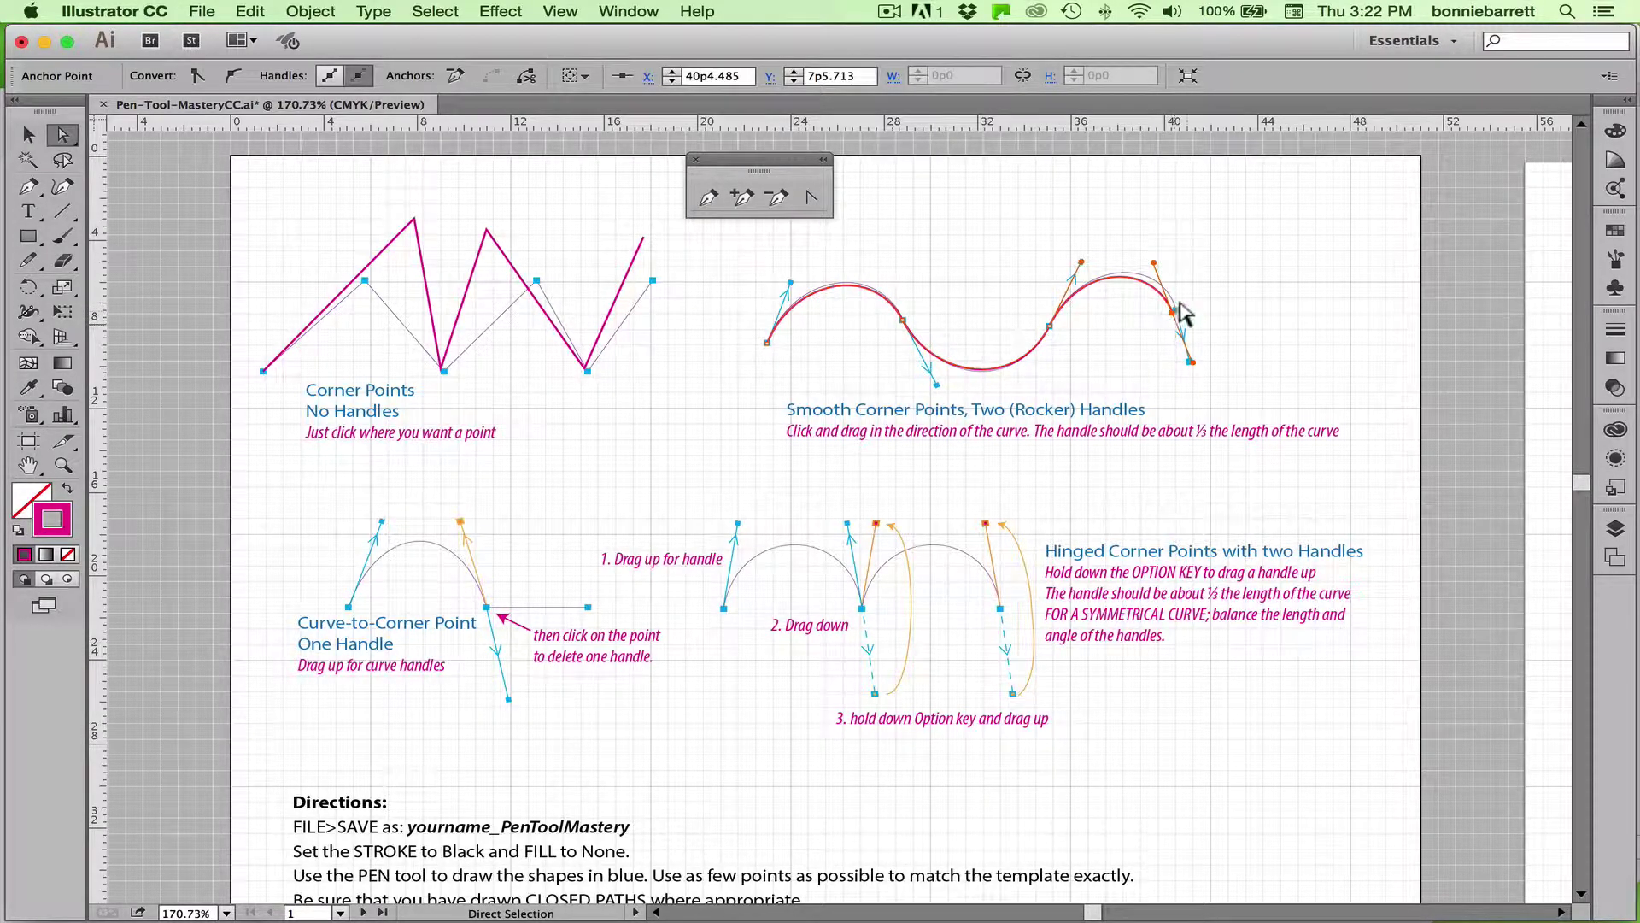
drag(1180, 304, 1150, 248)
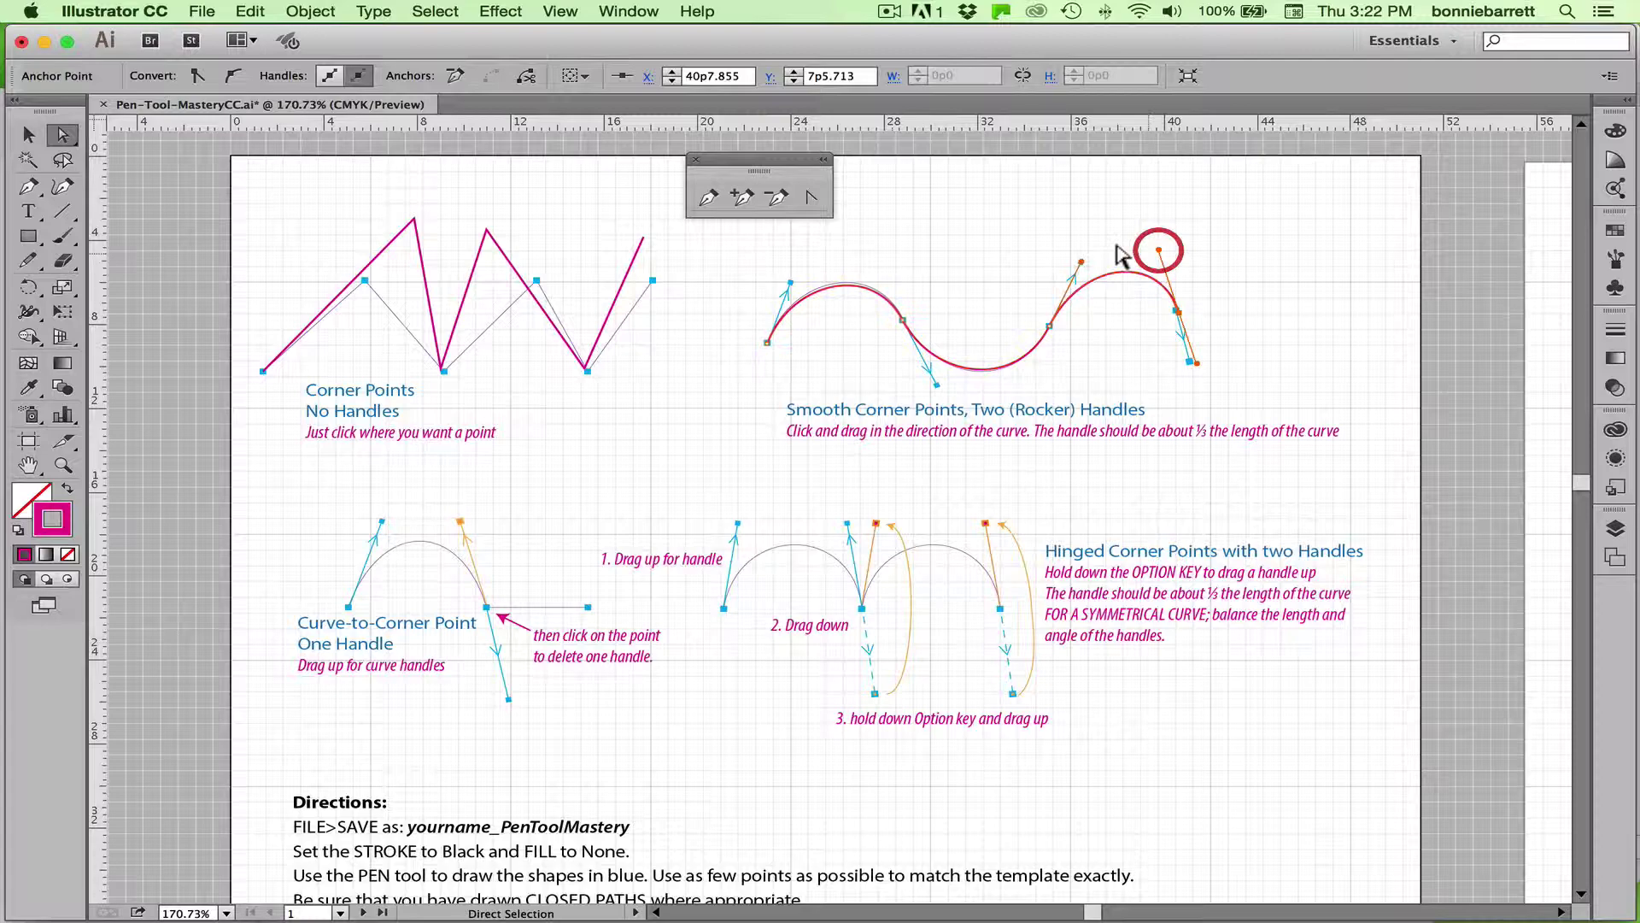
click(1053, 274)
click(1049, 326)
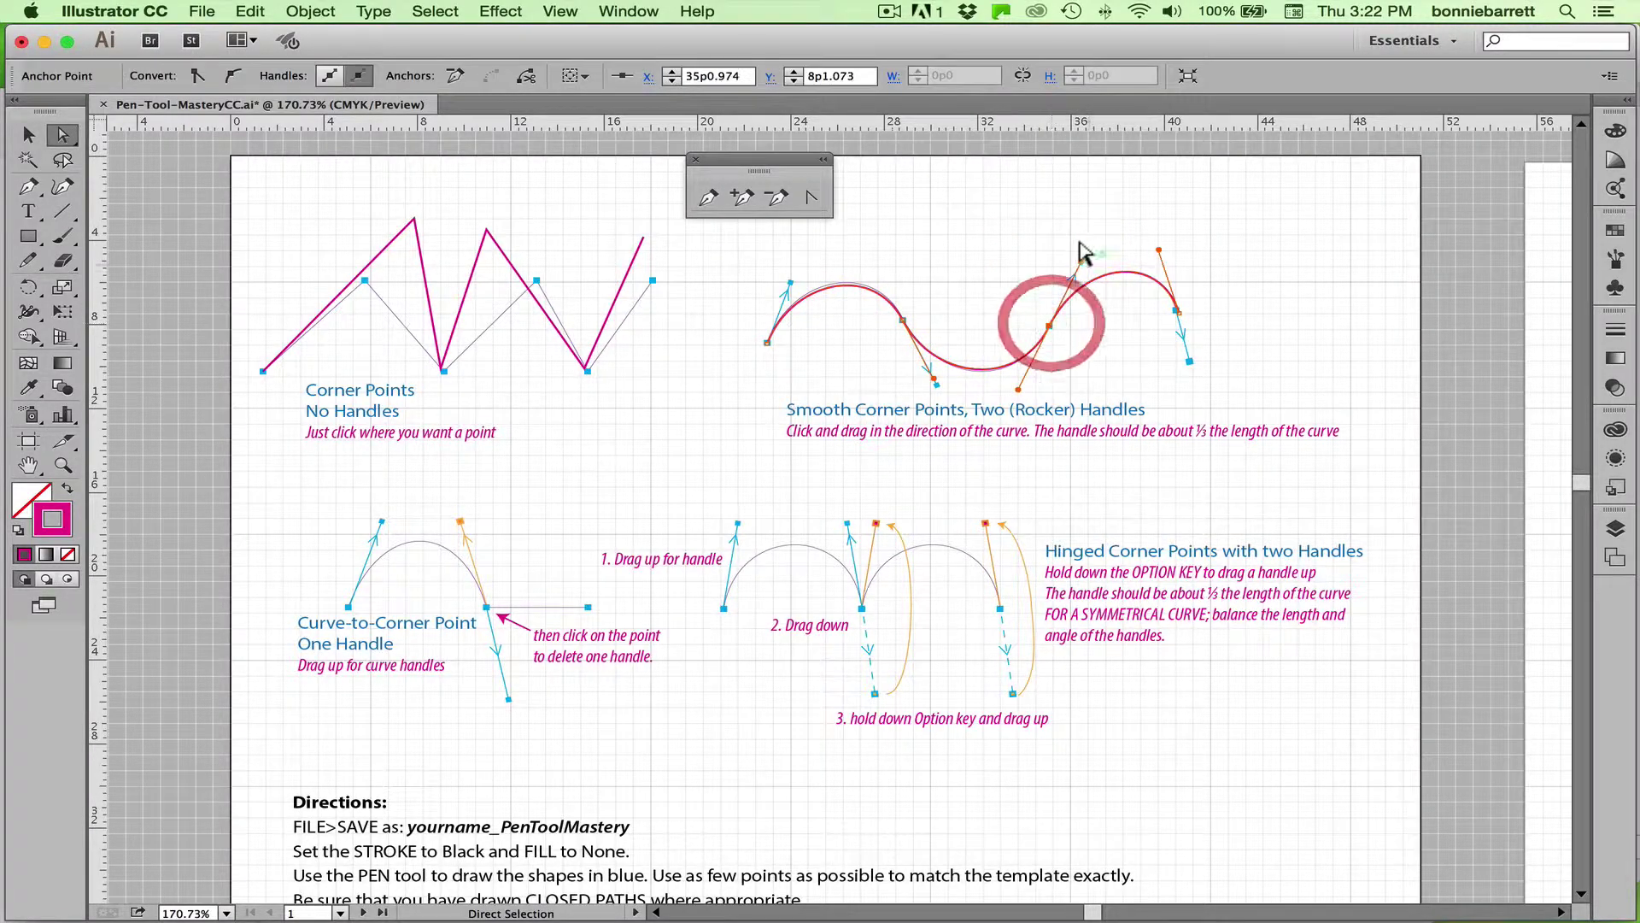
click(1055, 255)
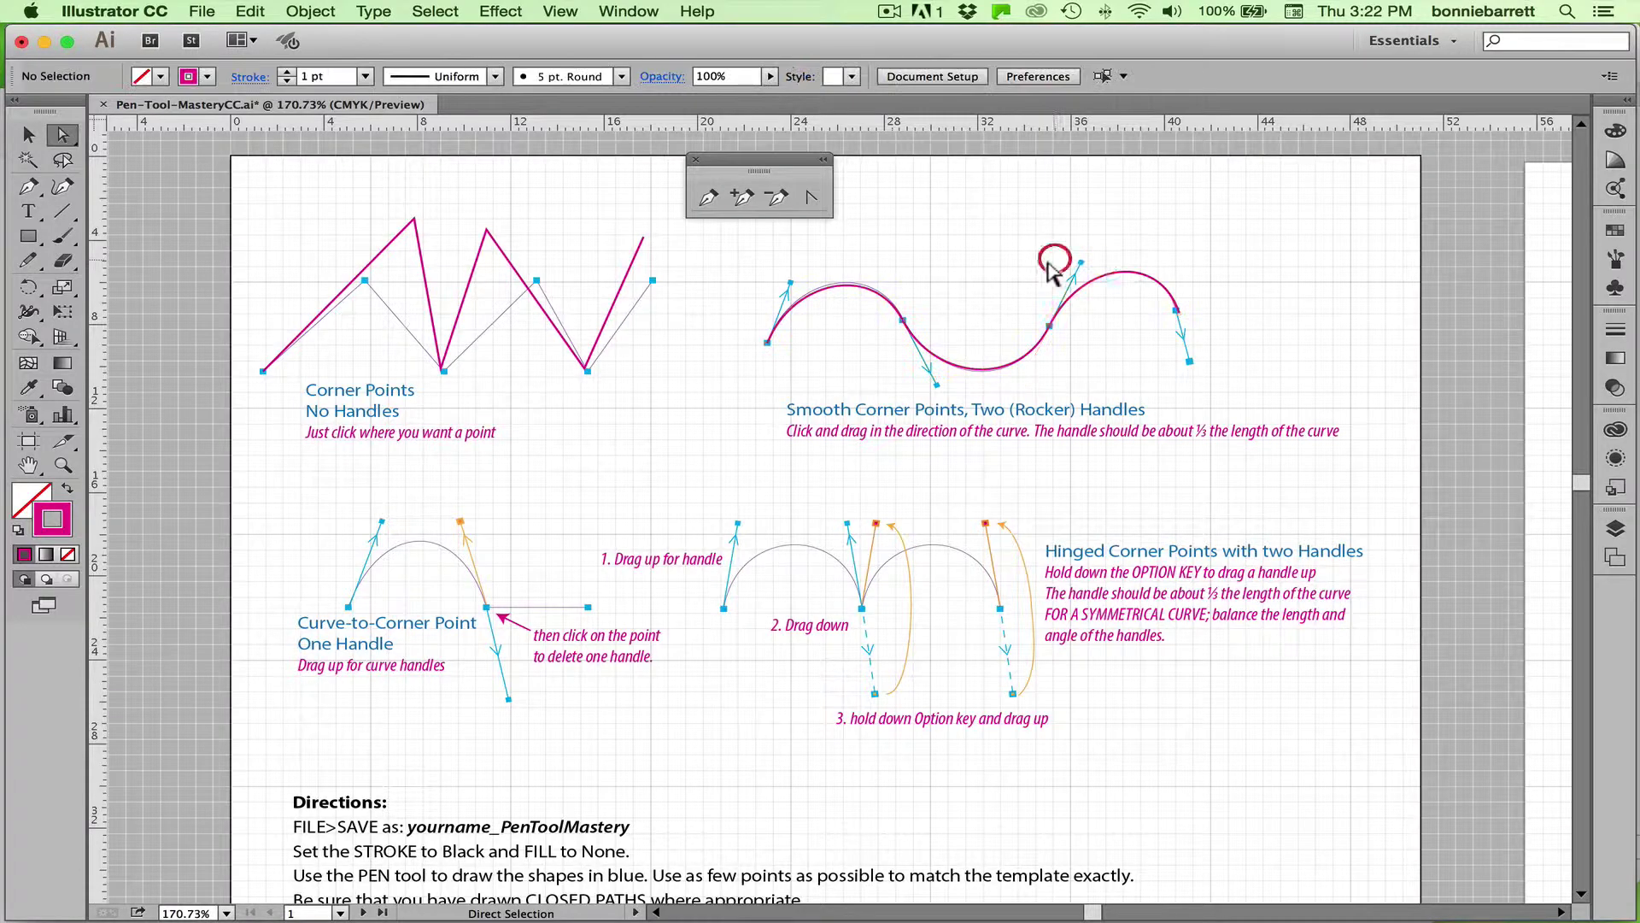
click(1047, 324)
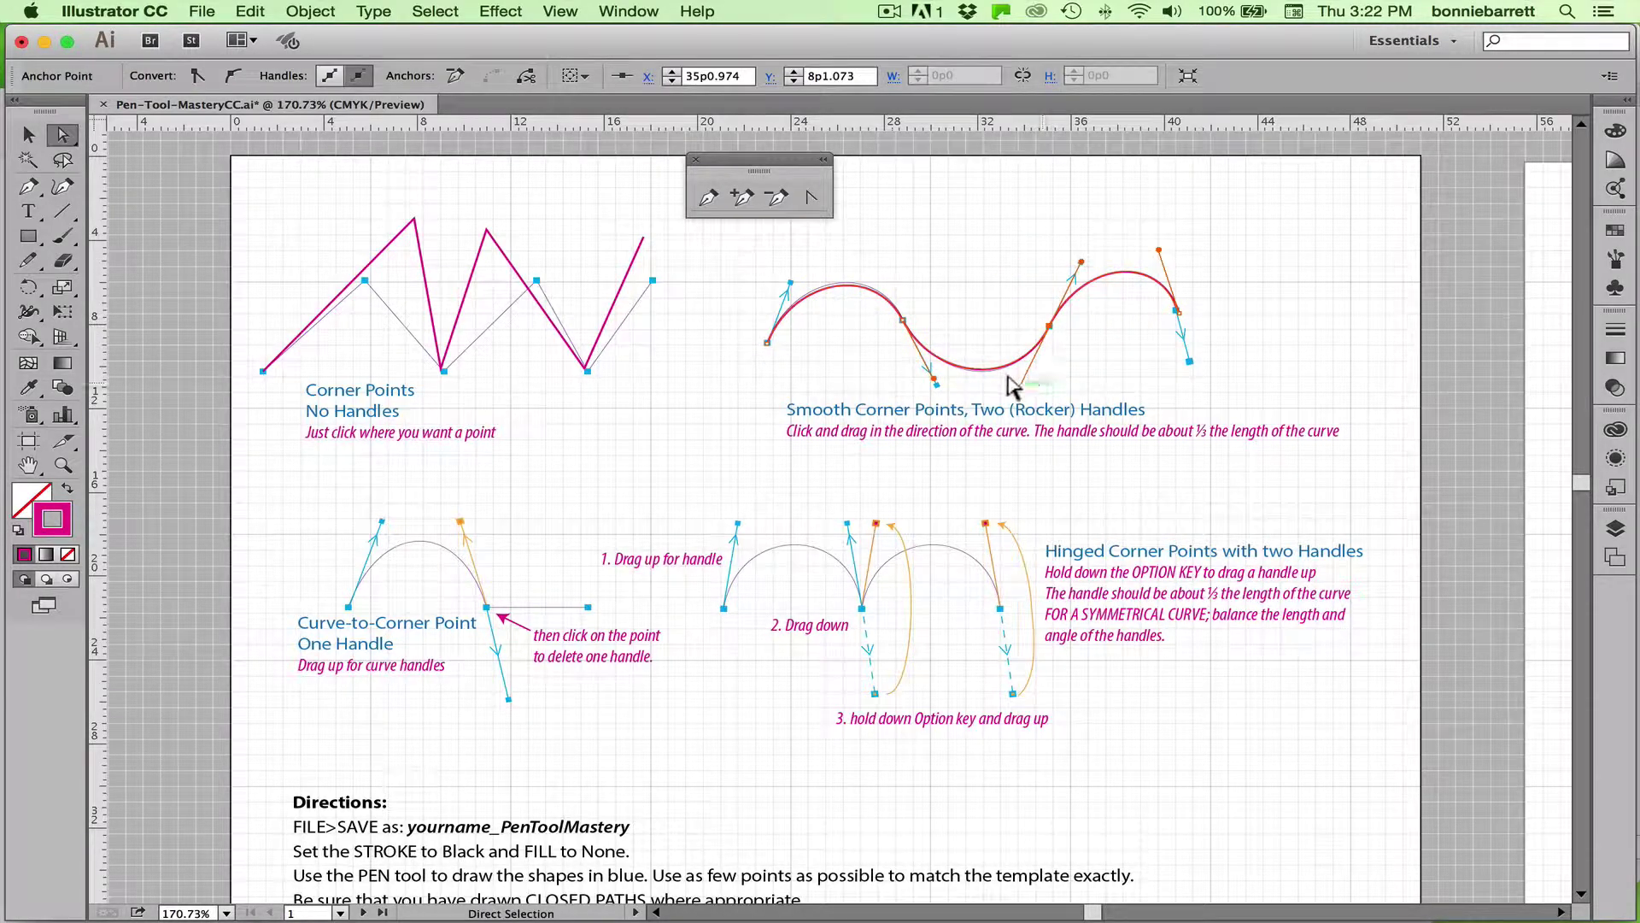
drag(1018, 366, 974, 301)
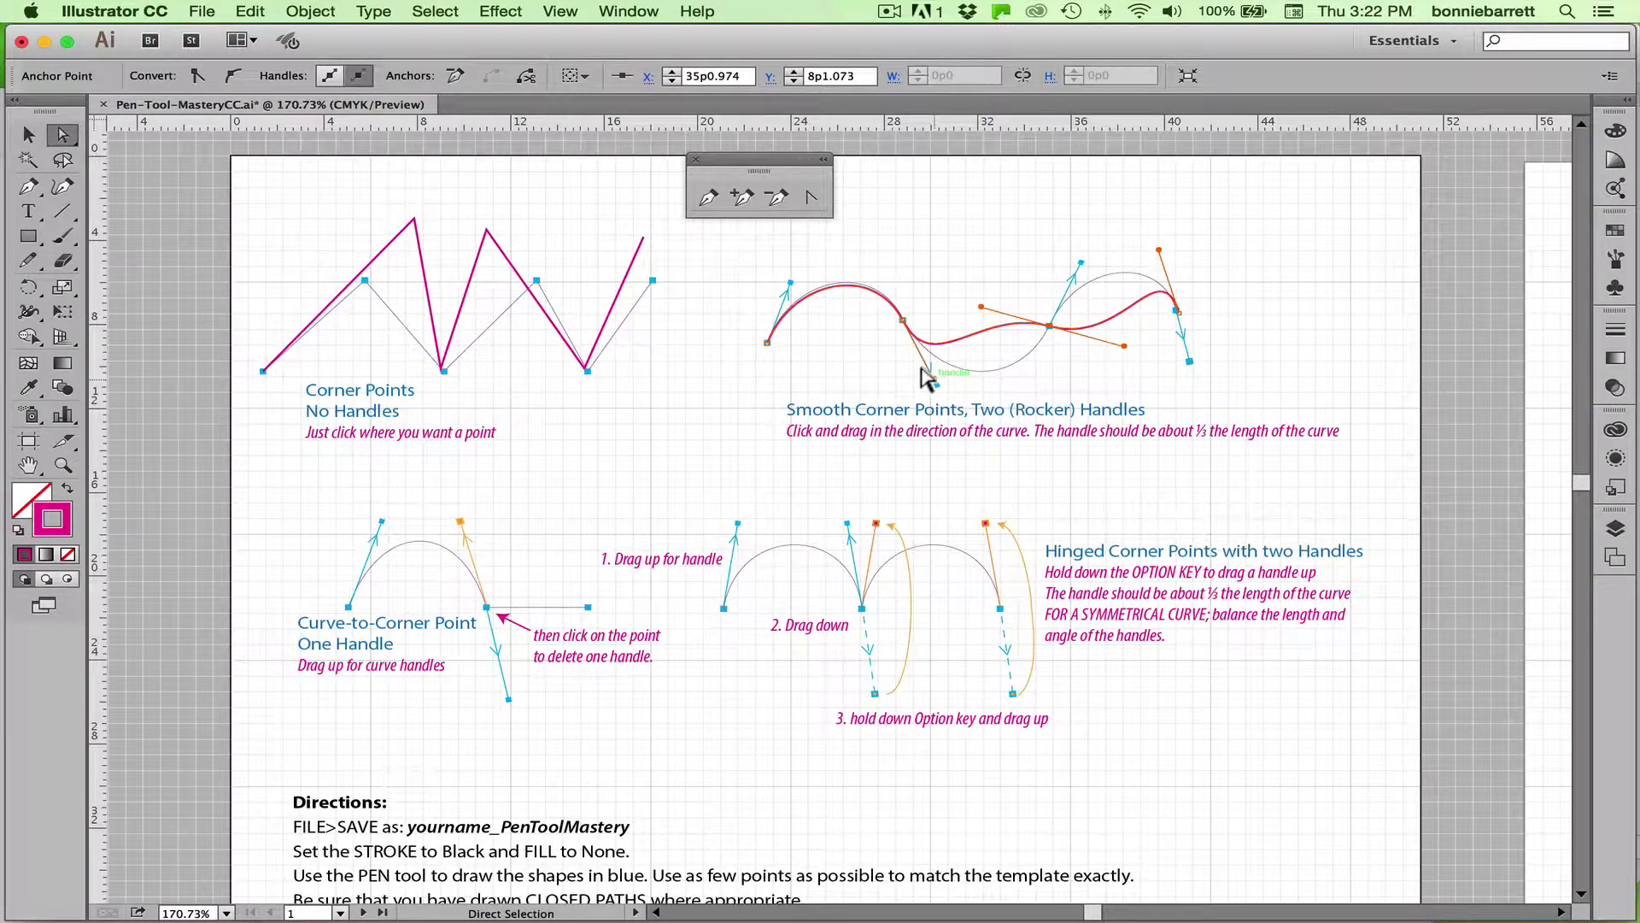
drag(922, 367, 934, 340)
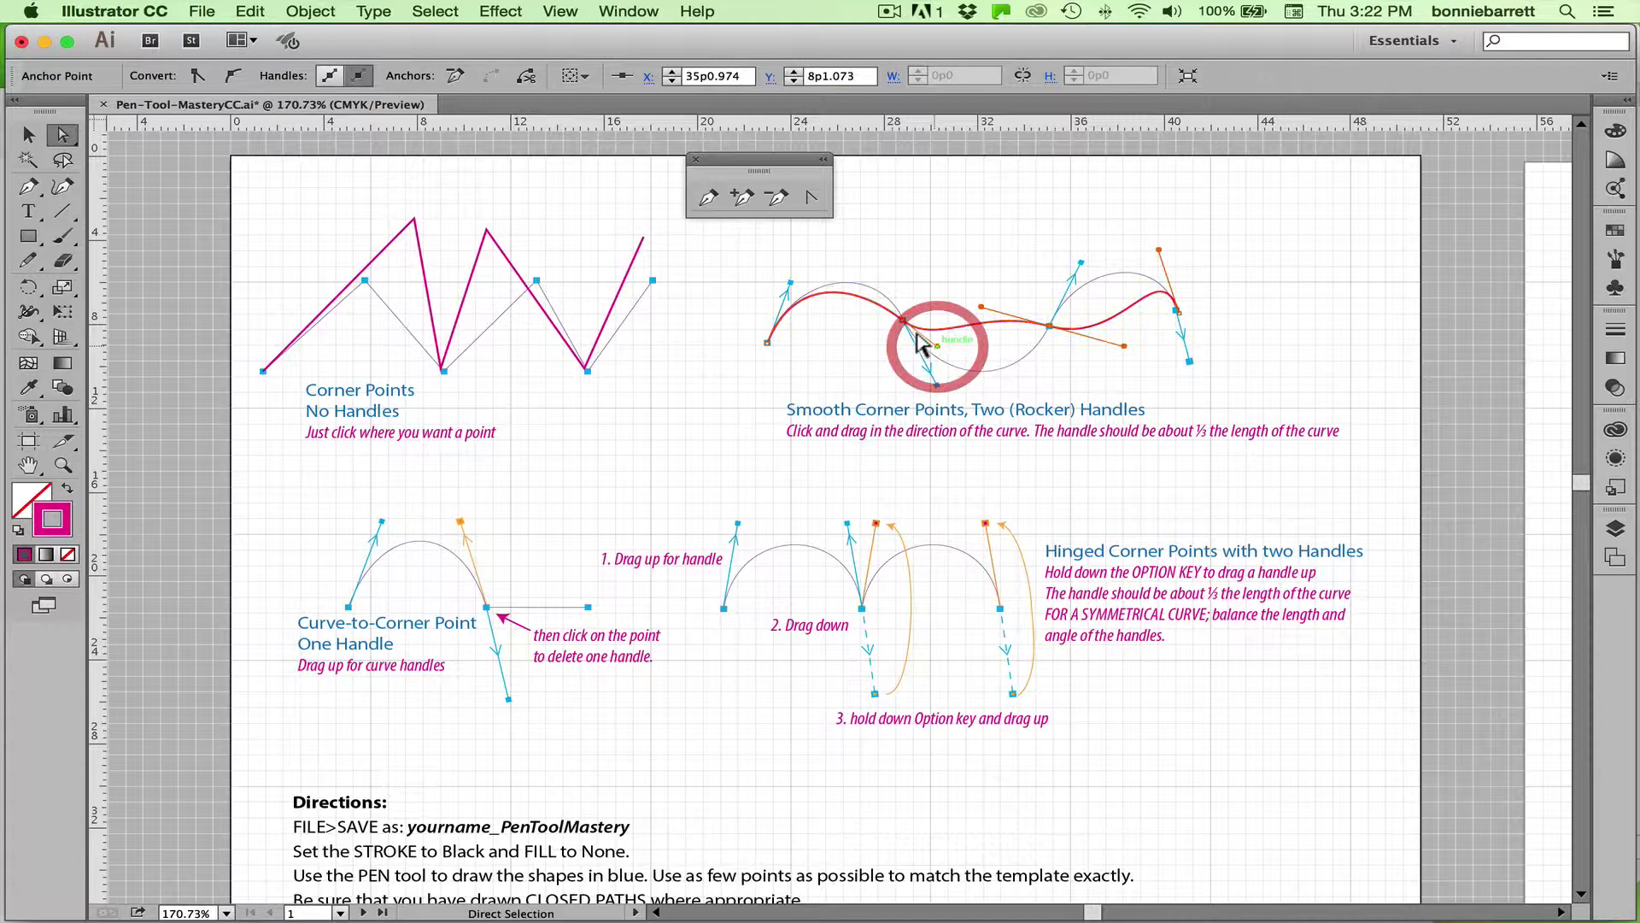
click(784, 300)
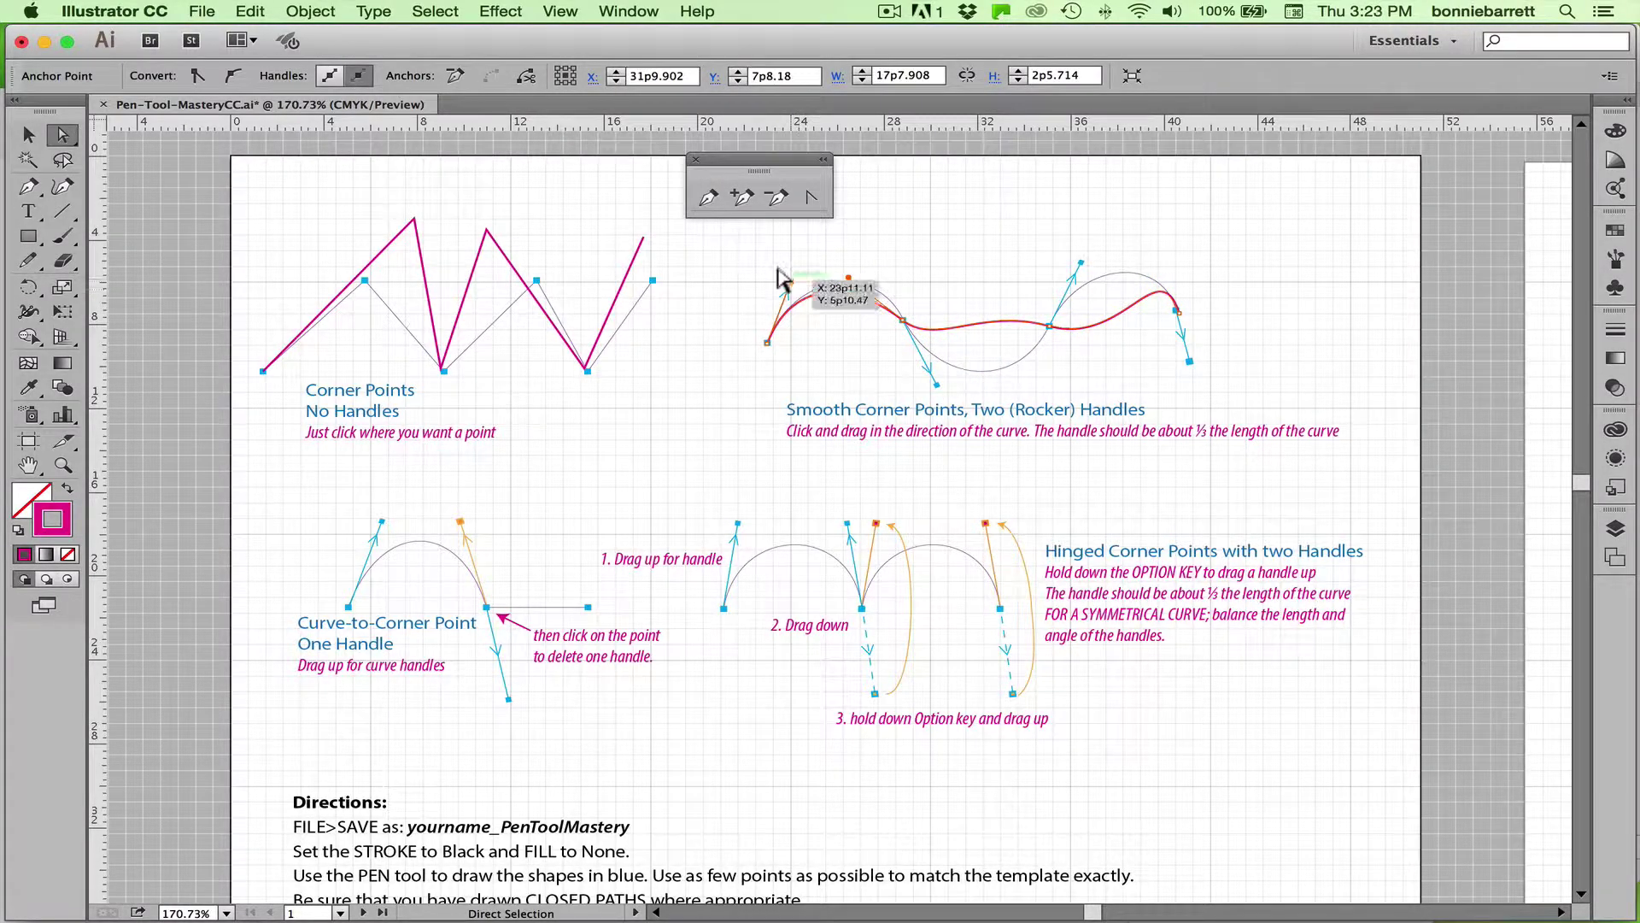
mouse_move(781, 282)
mouse_down()
mouse_move(758, 275)
mouse_move(767, 244)
mouse_move(783, 253)
mouse_up()
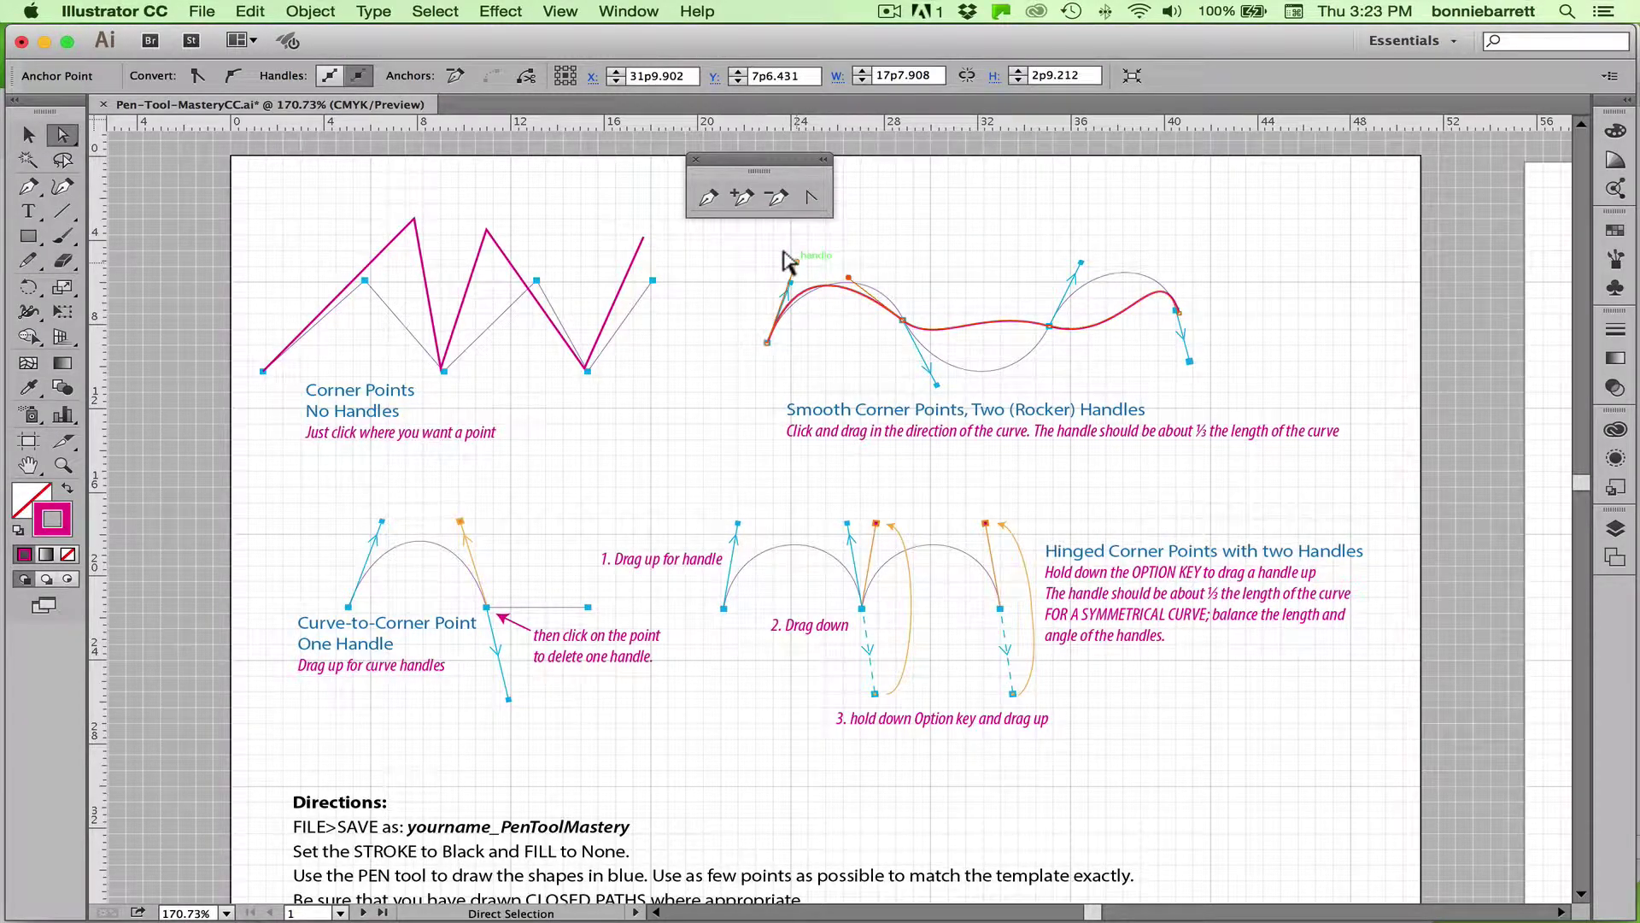
- Move the wave above the Smooth Corner Points template and deselect it
click(28, 134)
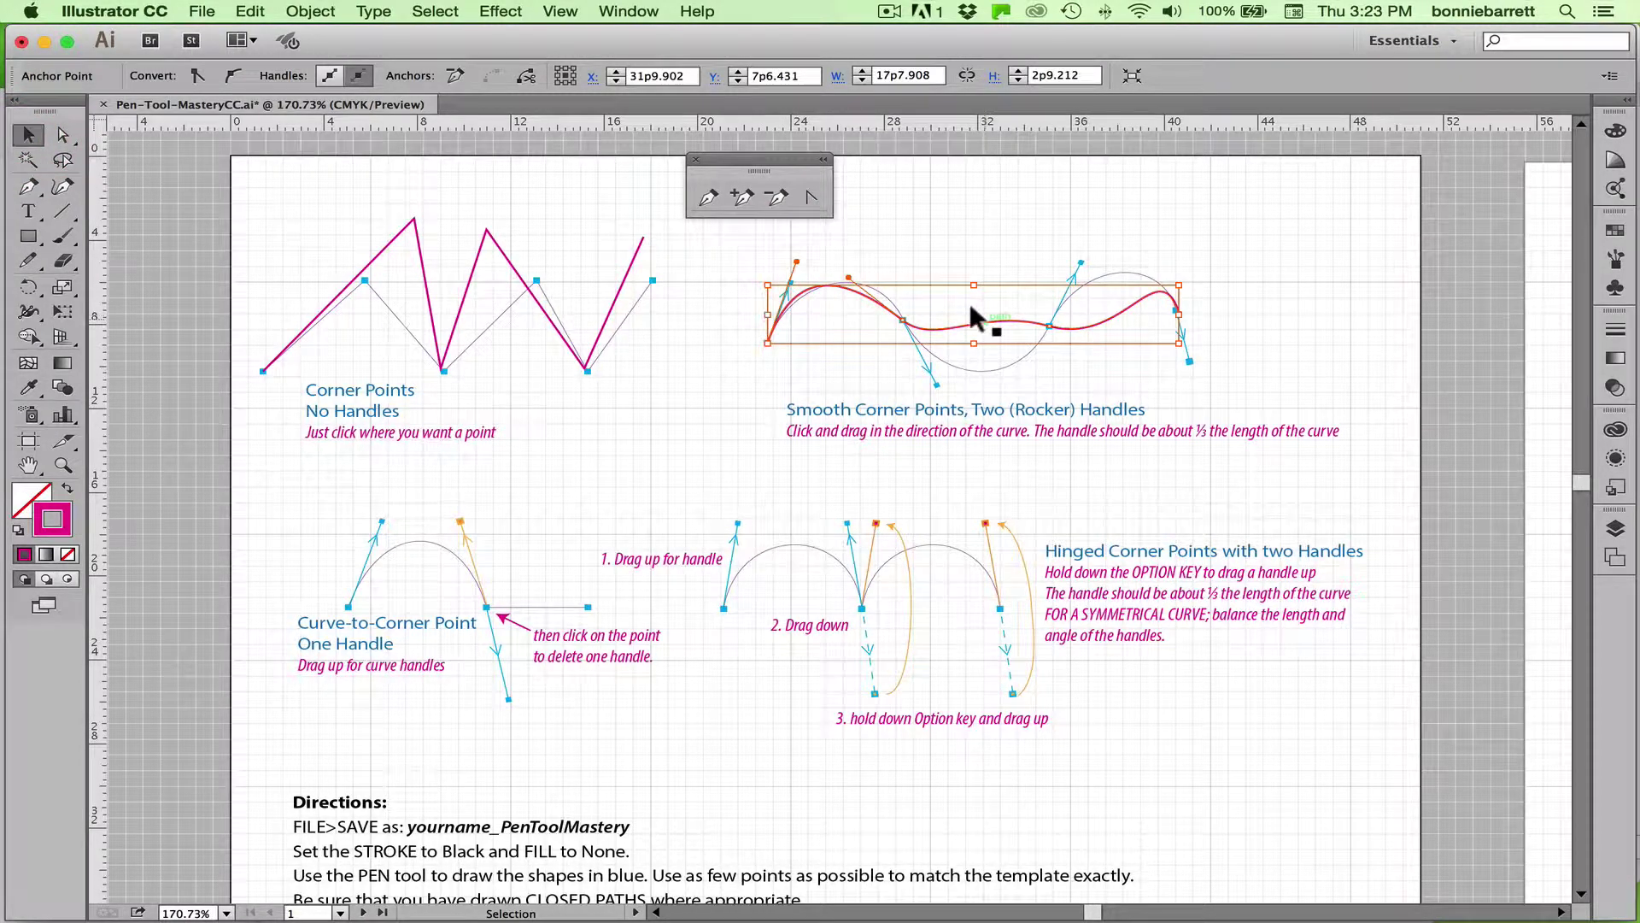
drag(981, 318, 1084, 218)
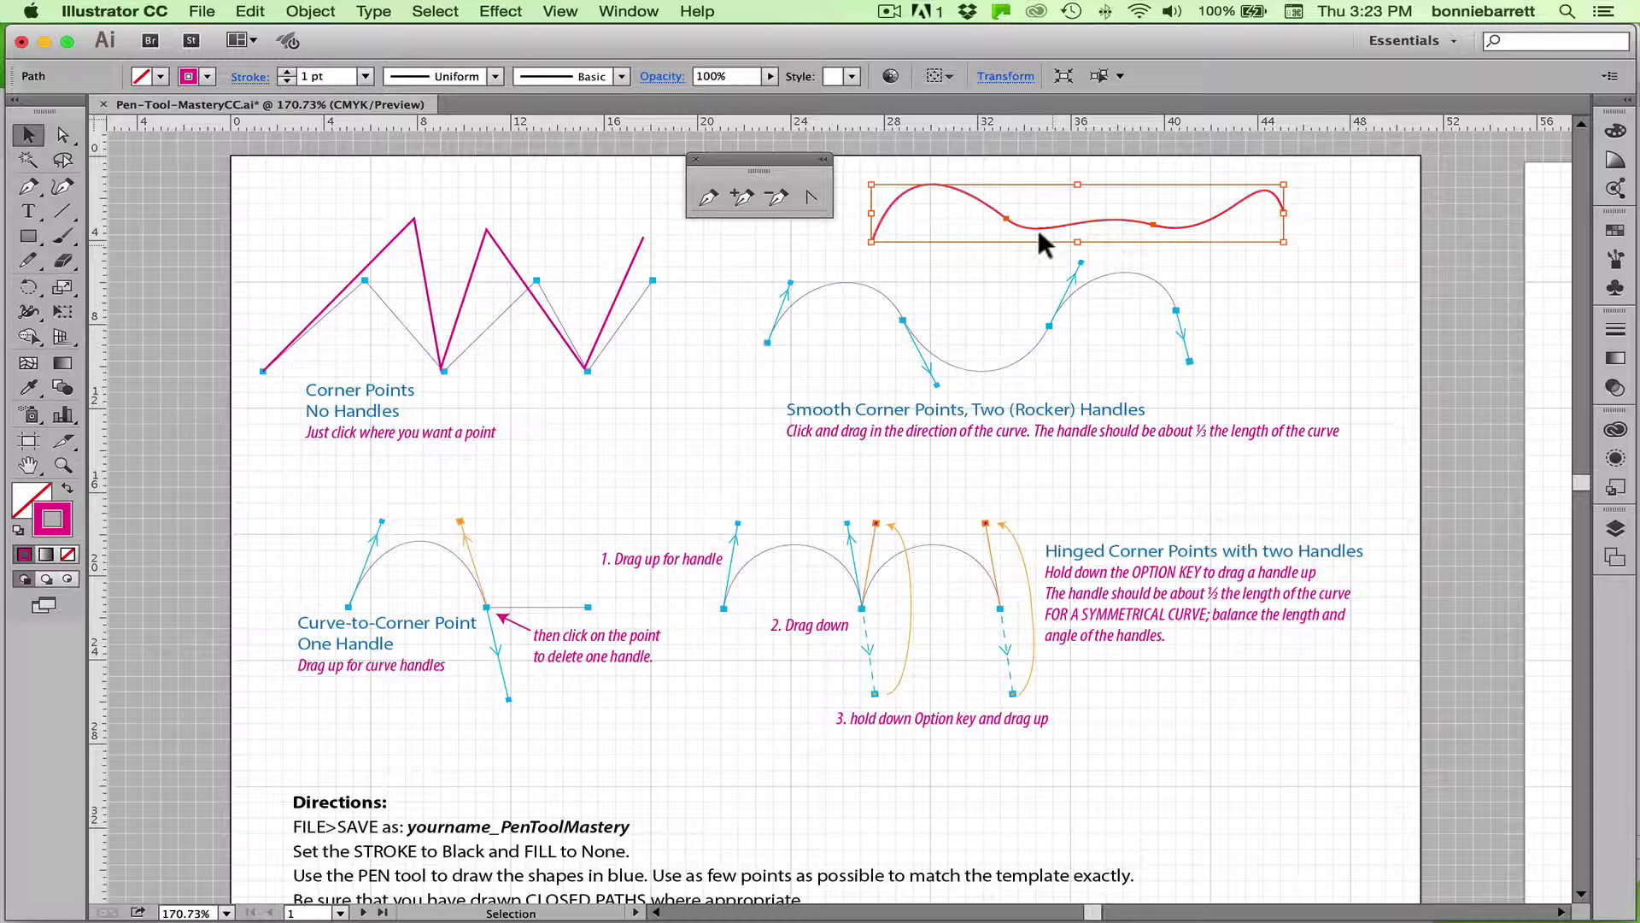
click(577, 505)
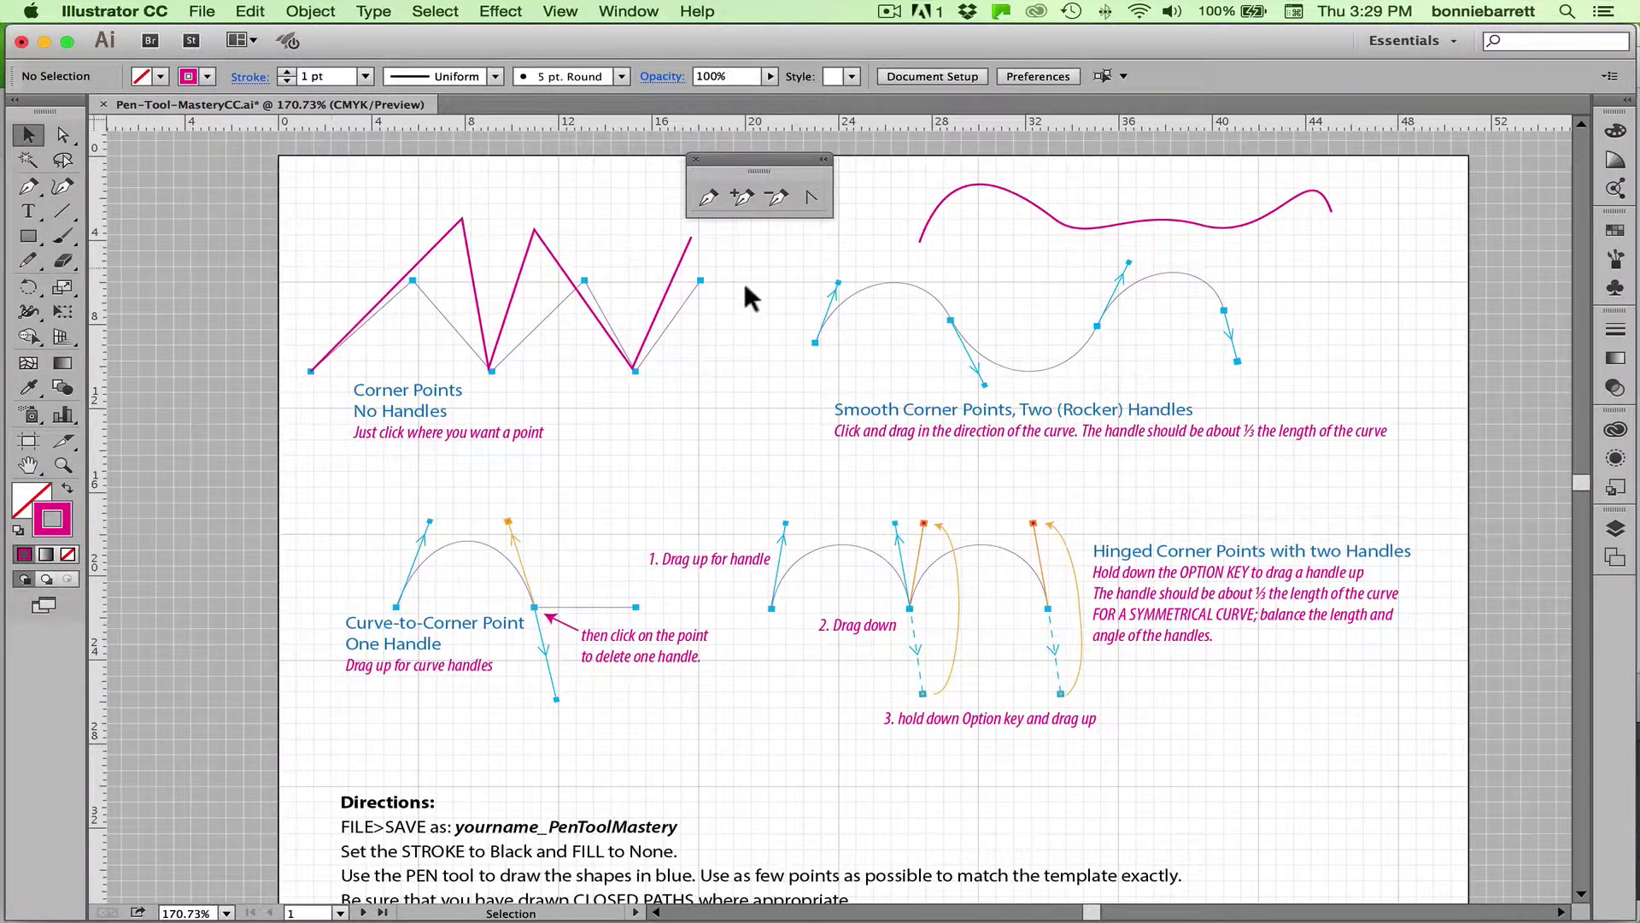
click(709, 199)
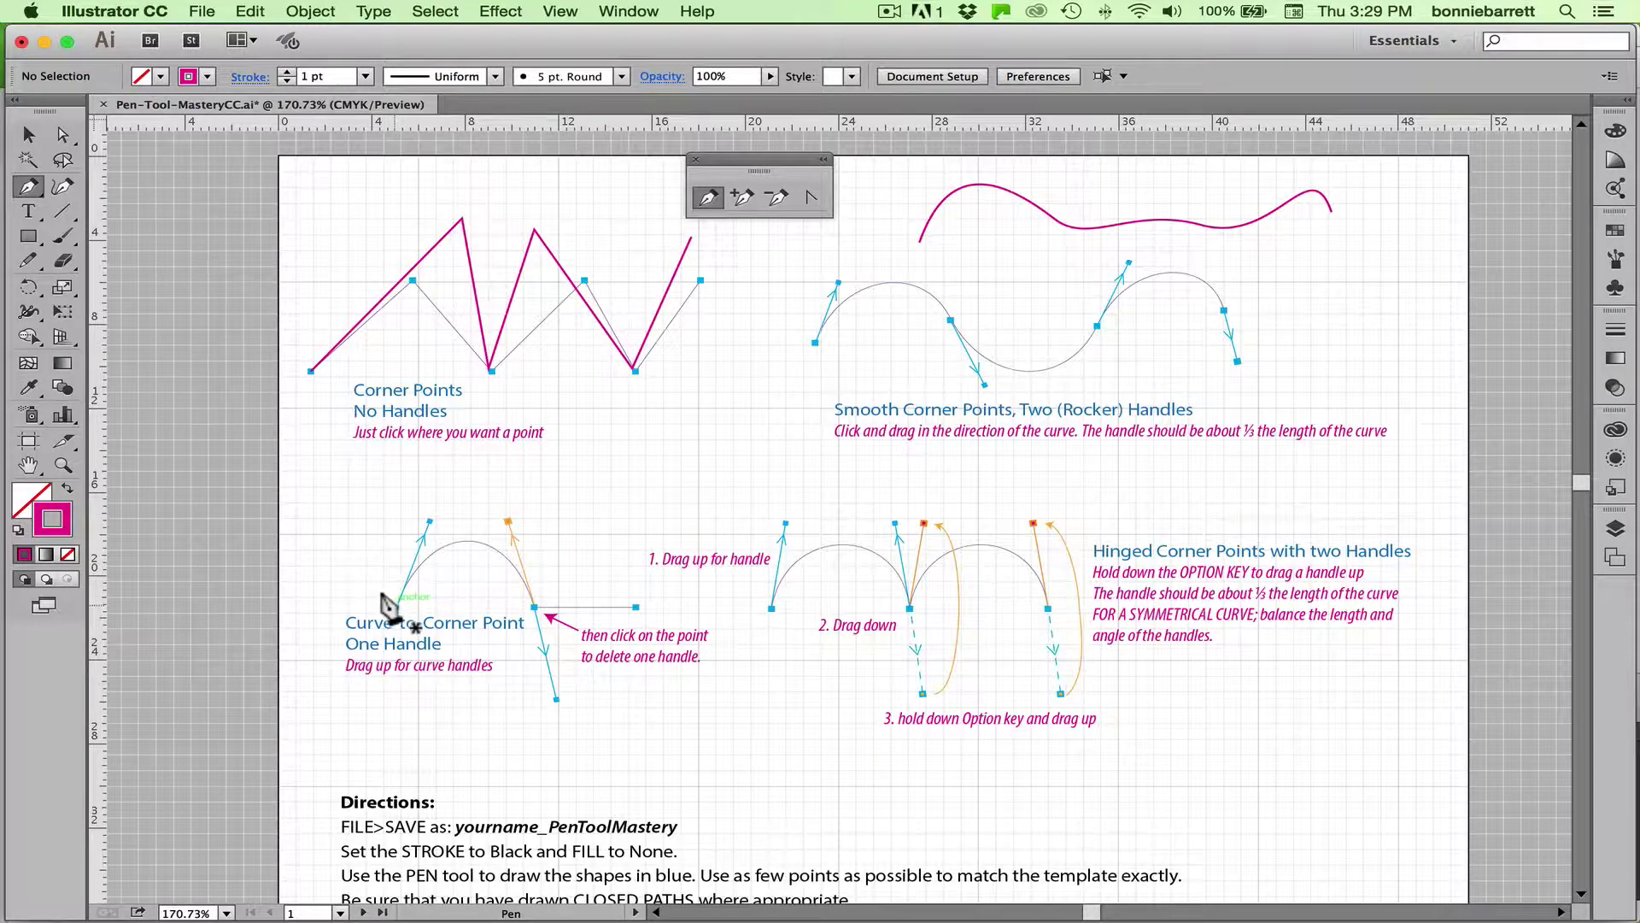
- Draw the arch: dragged start, corner point with its lower handle removed, and a flat end segment
drag(394, 606, 430, 522)
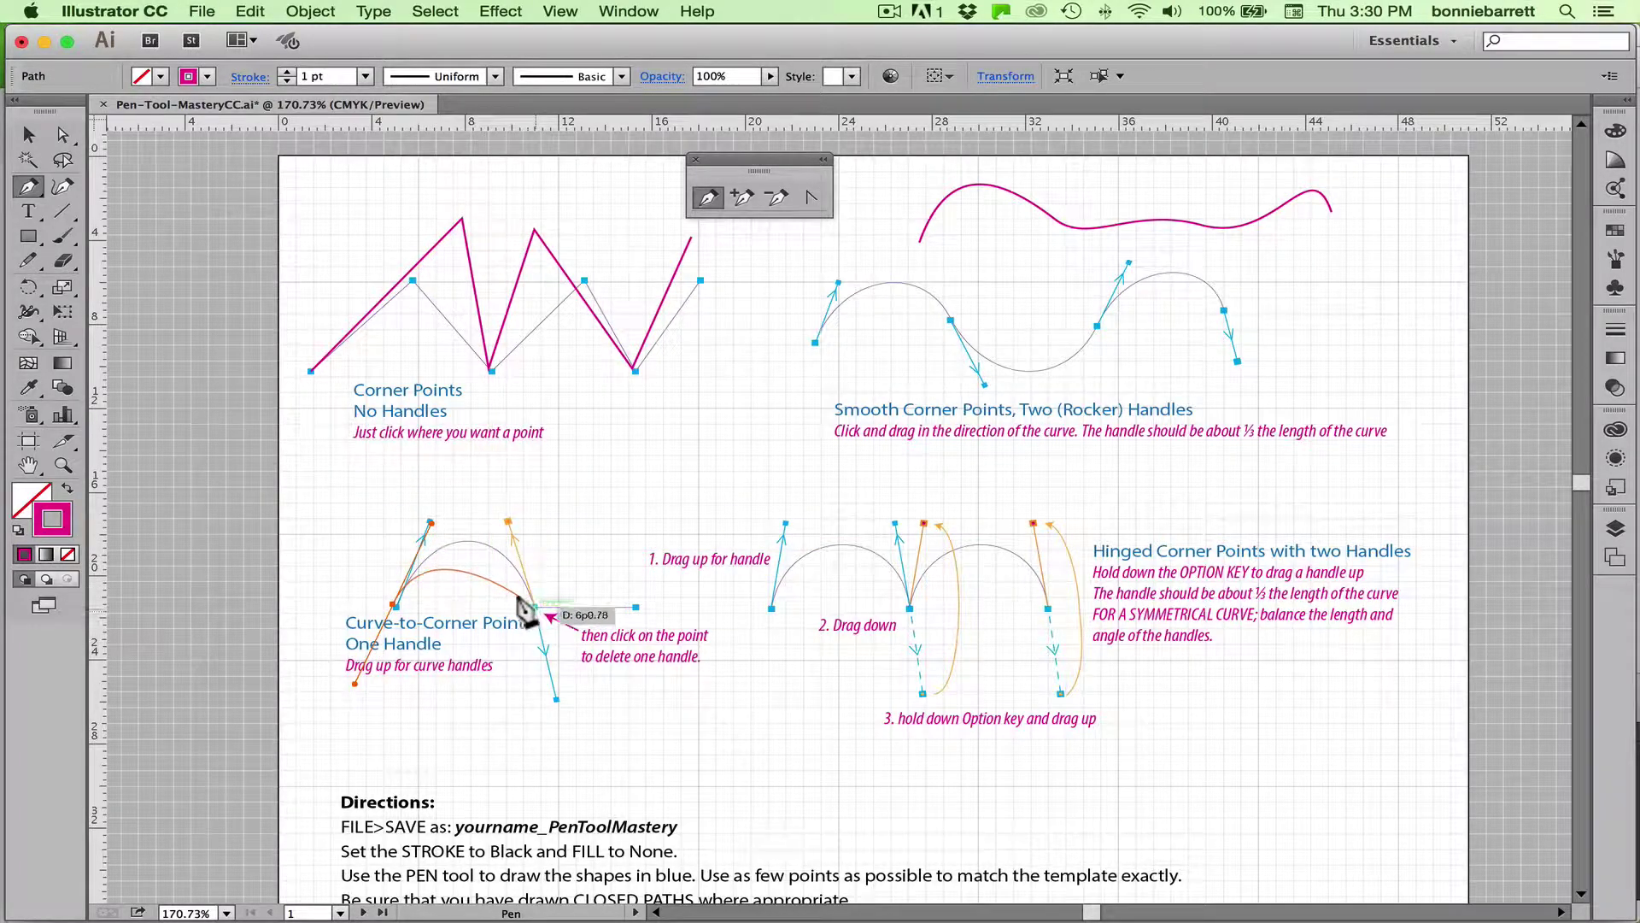
drag(534, 607, 544, 690)
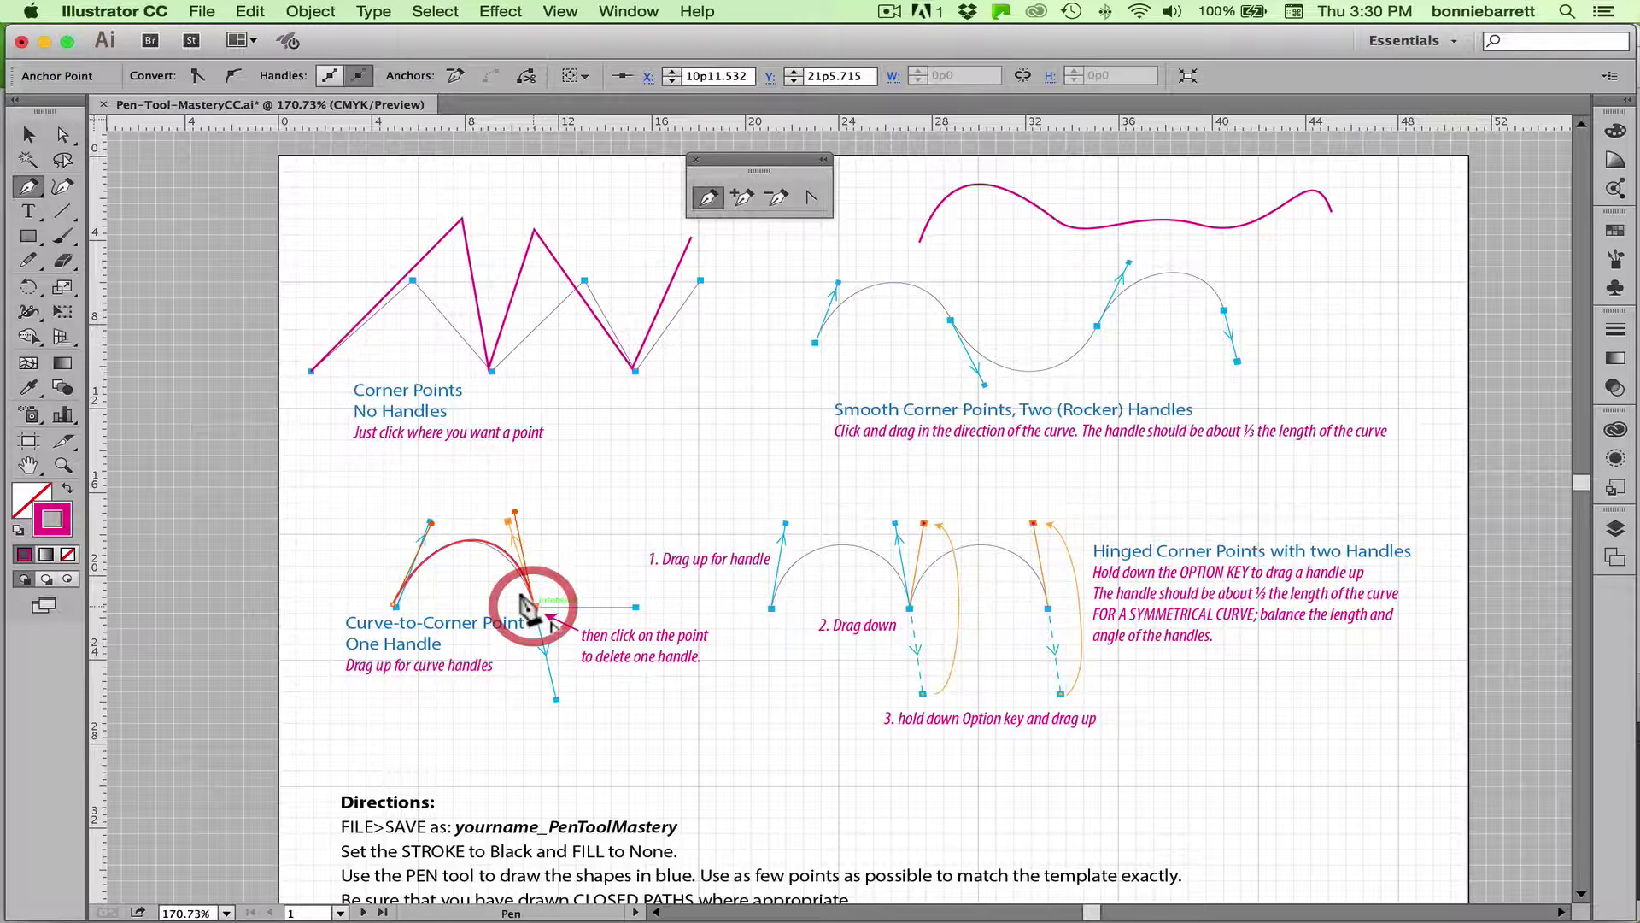
click(530, 607)
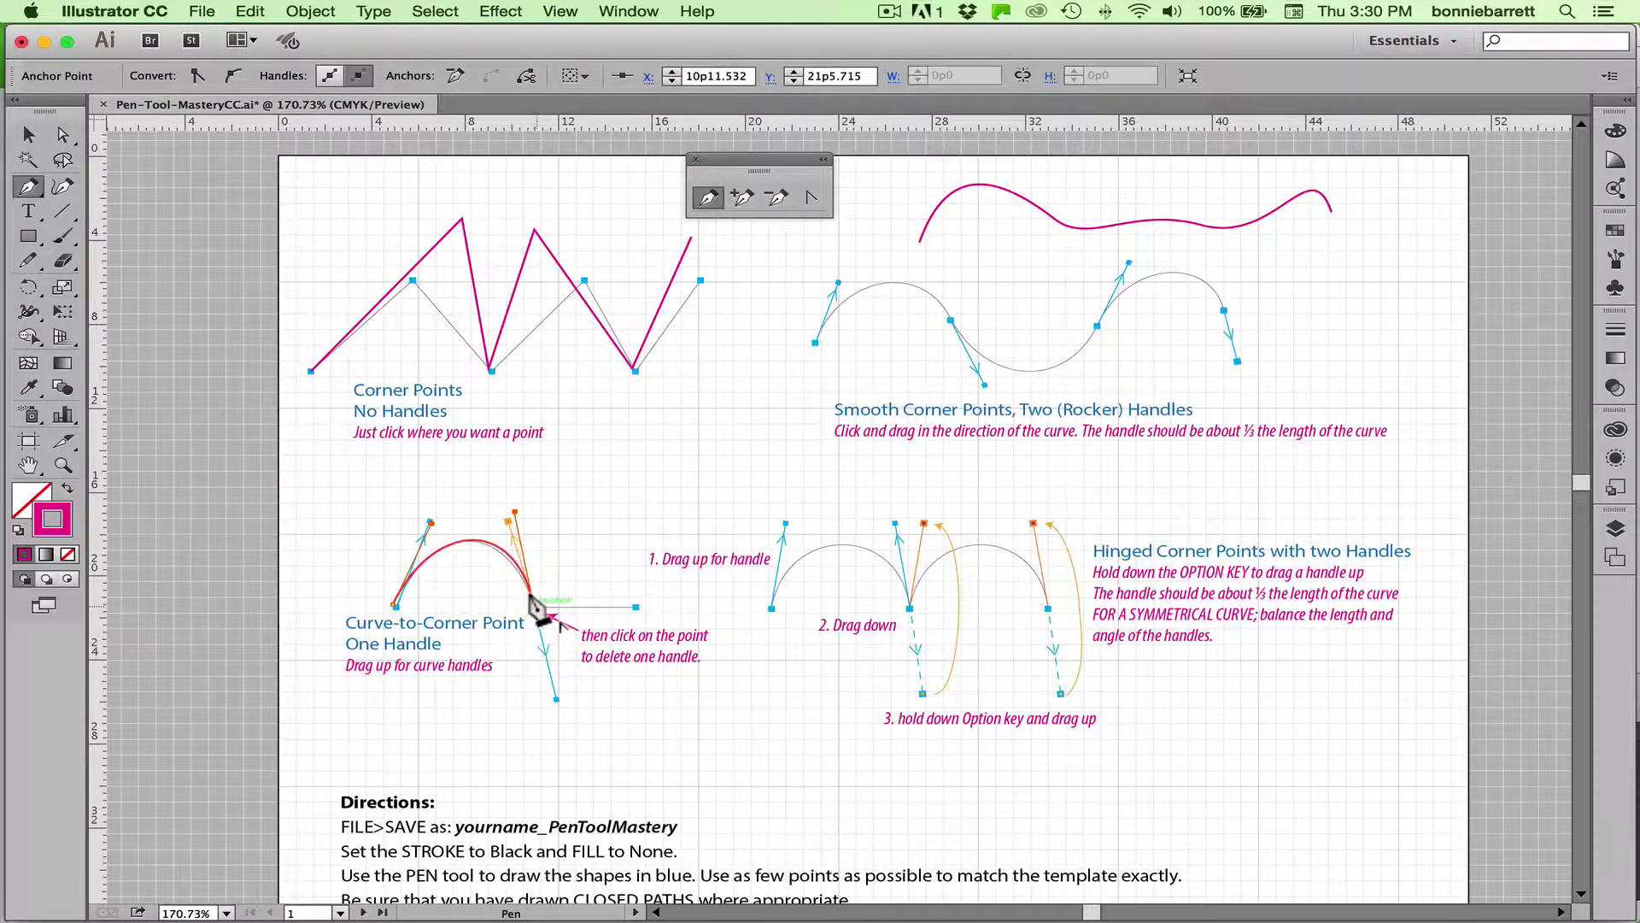
click(636, 607)
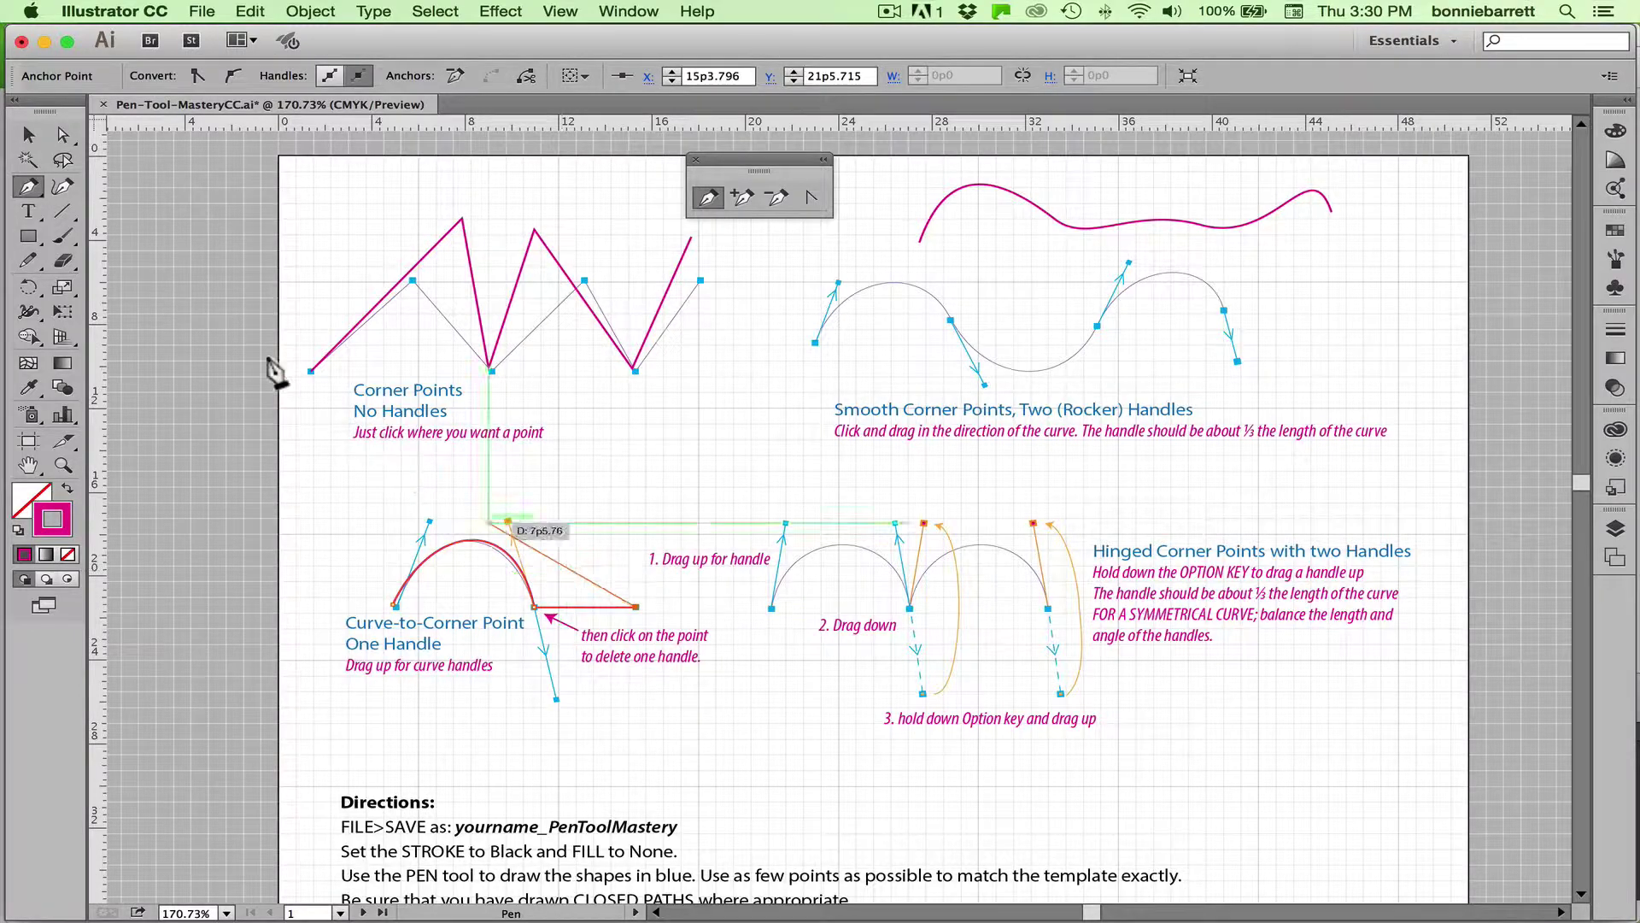
key(super)
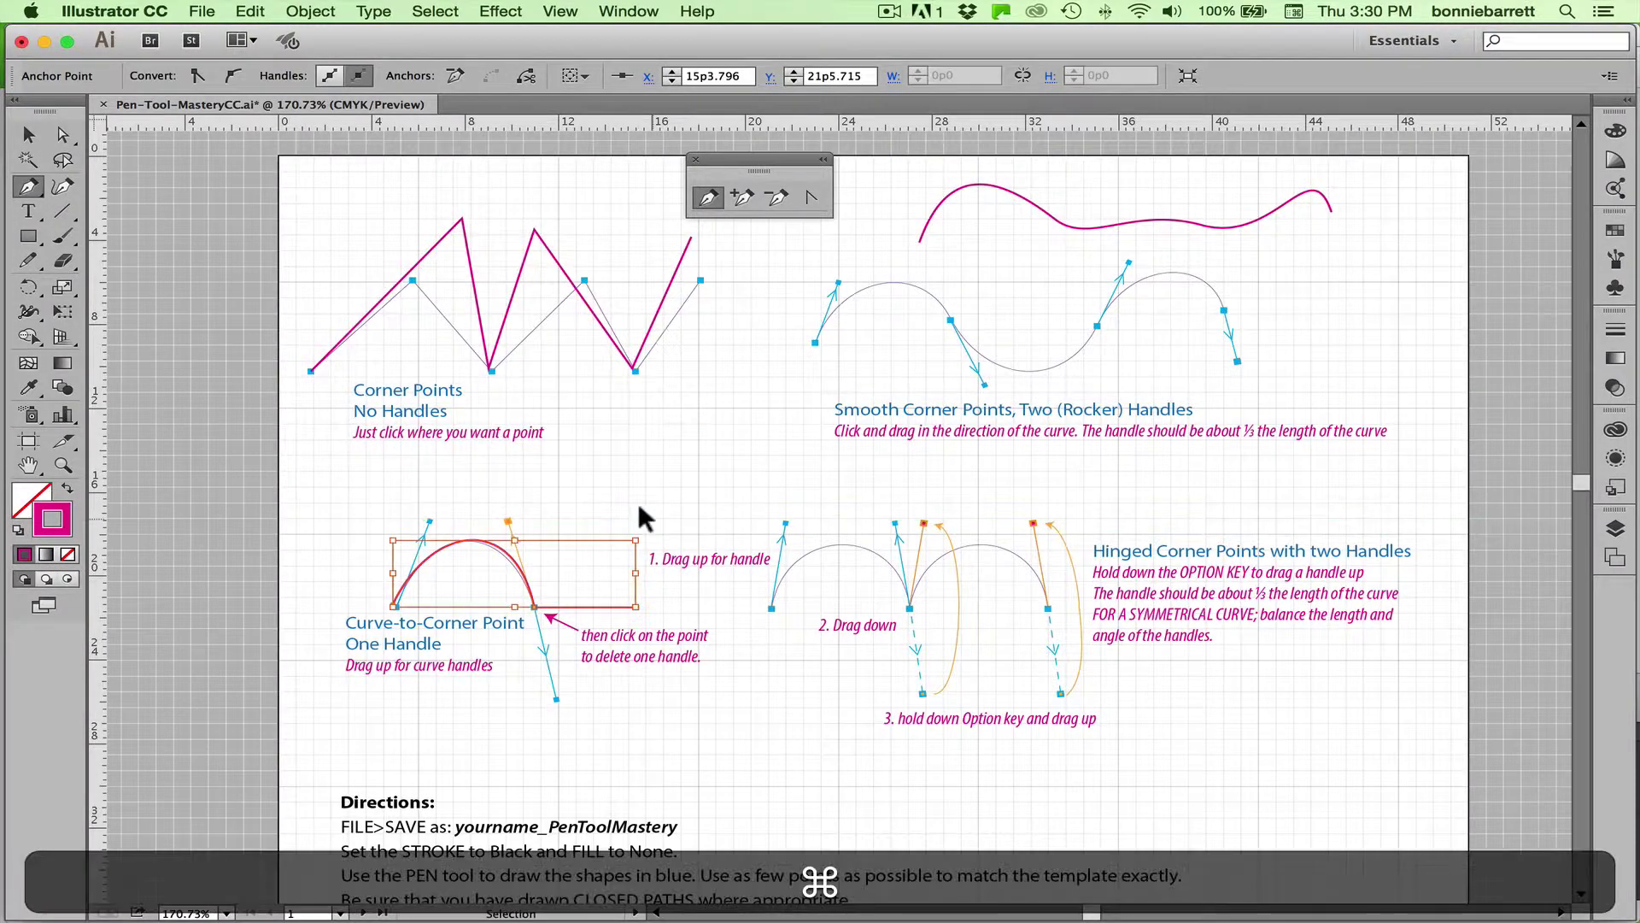
super+click(647, 517)
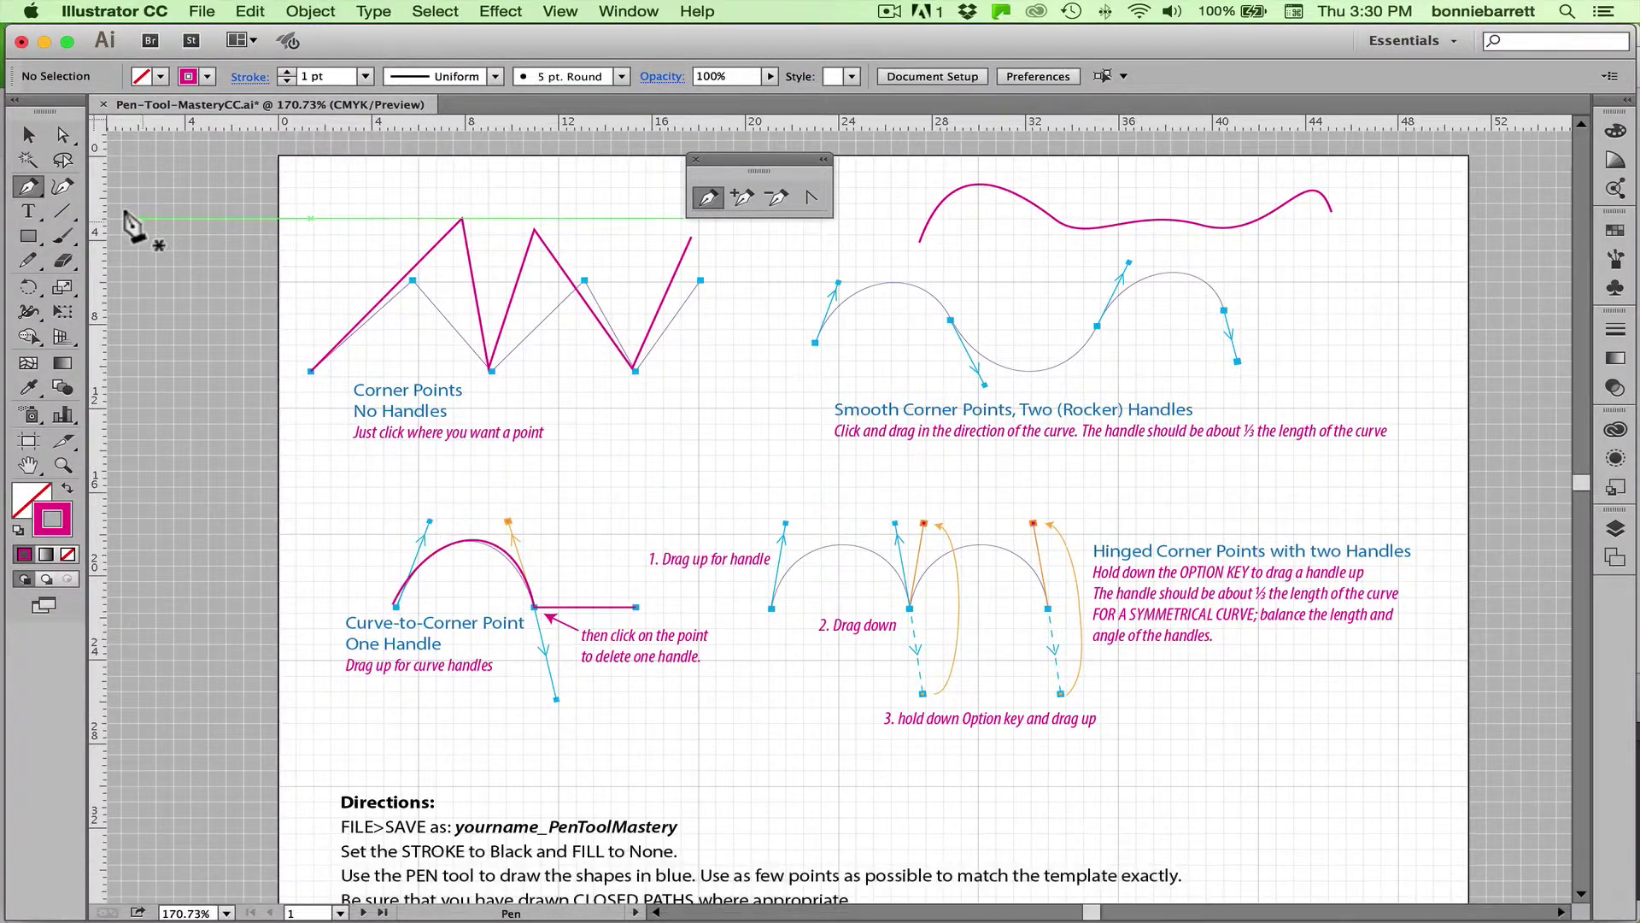
- Make the arch taller with Direct Selection, then move it just above the template
click(64, 137)
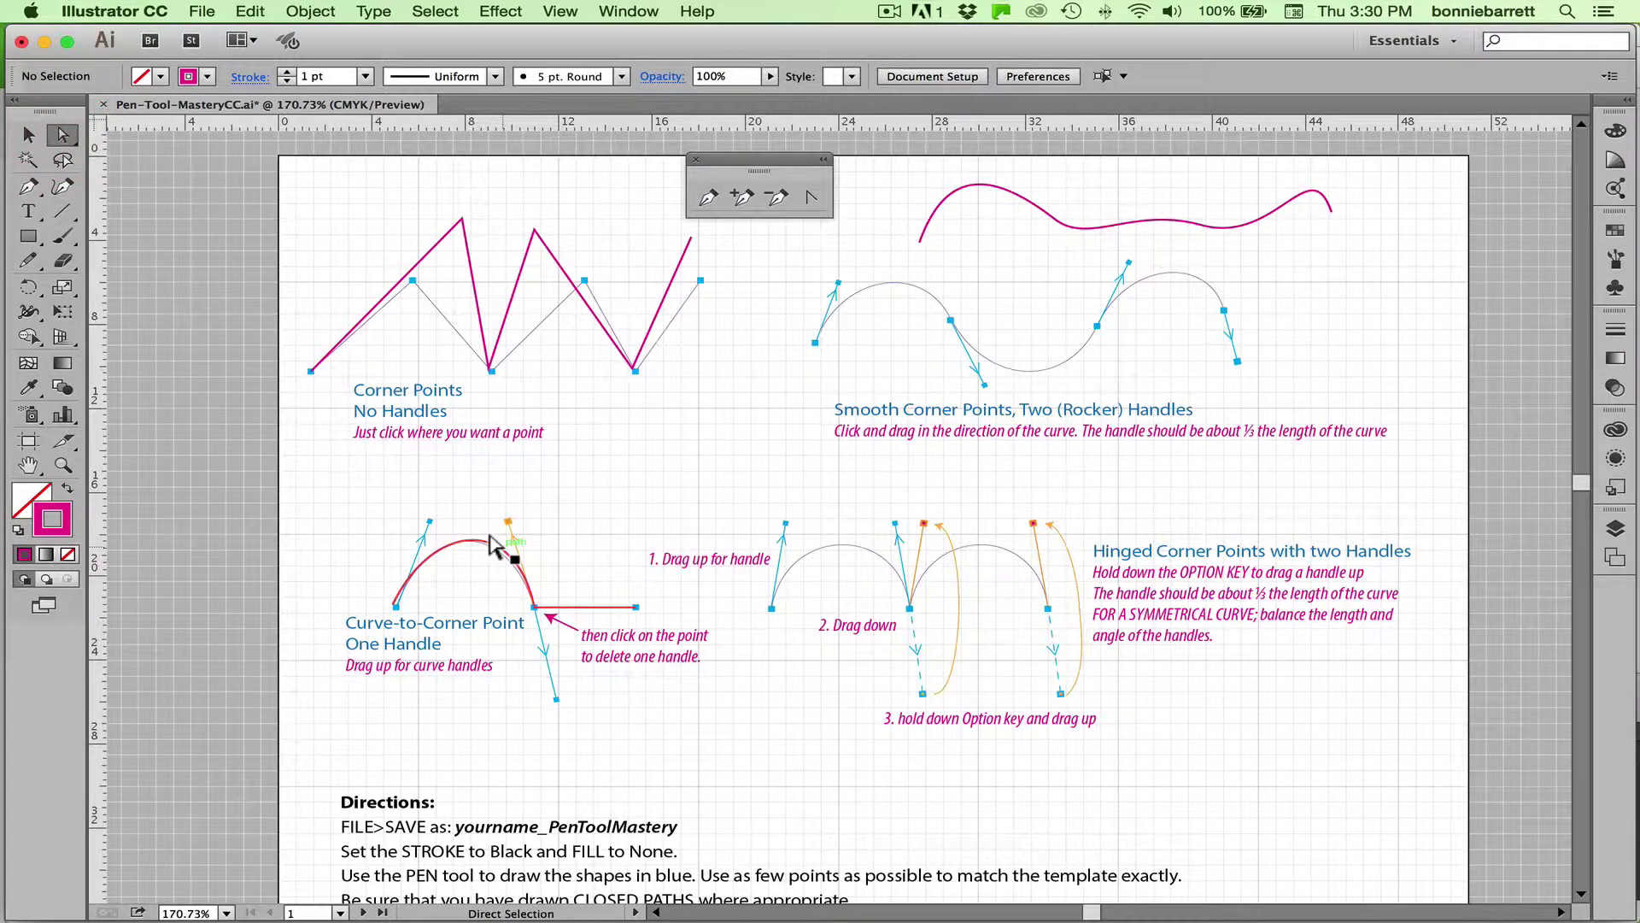
drag(491, 543, 504, 469)
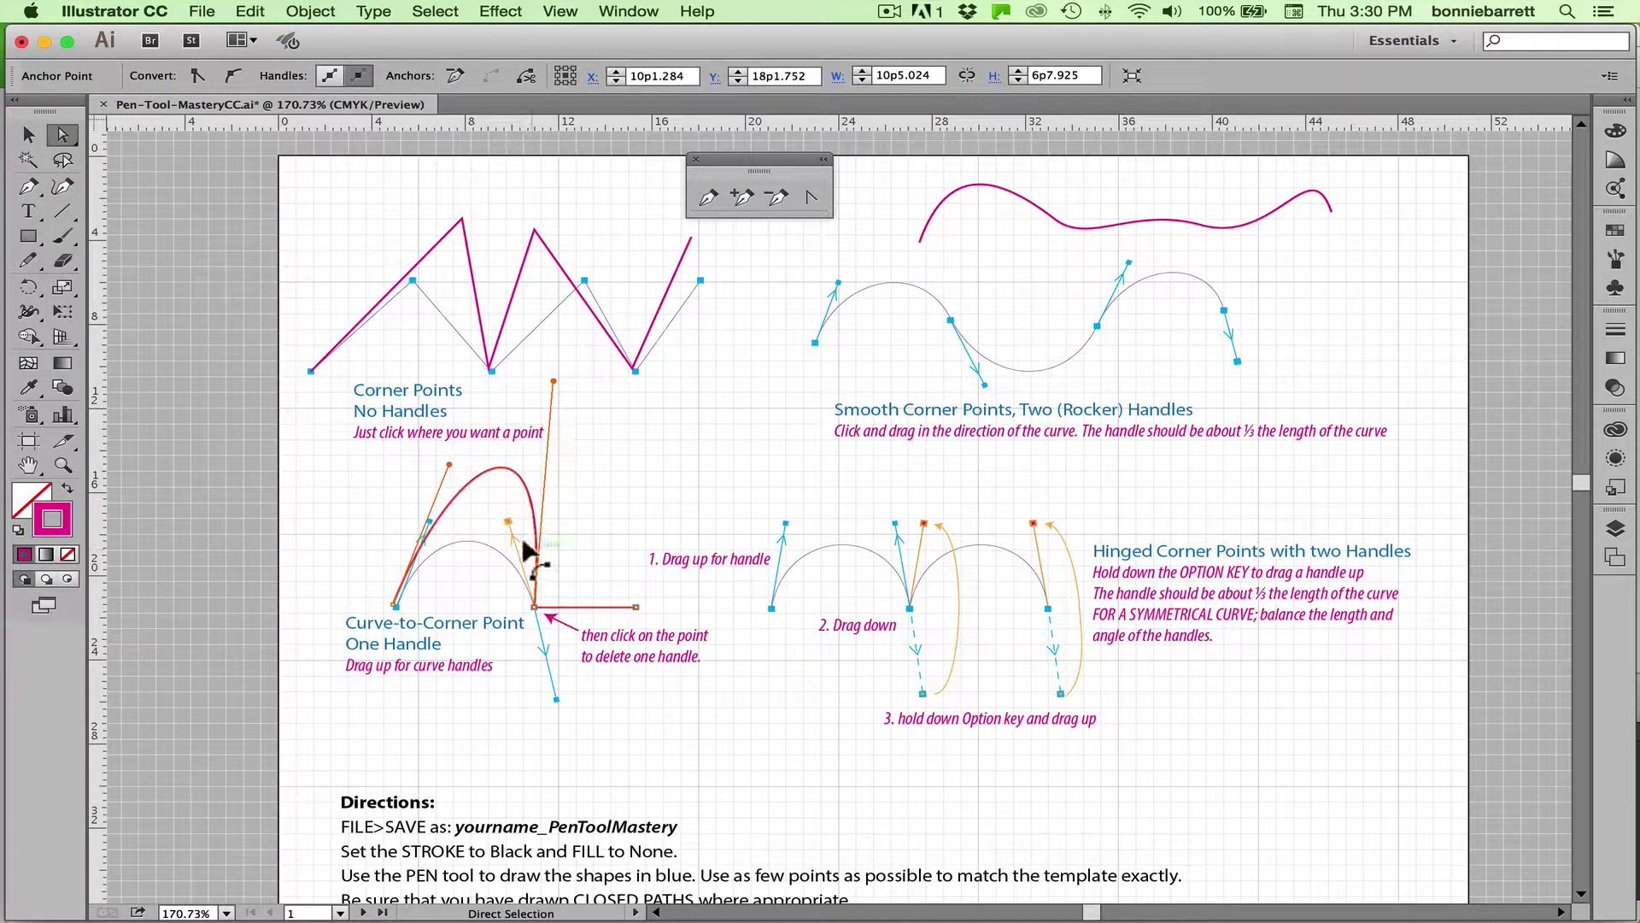
drag(551, 382, 502, 468)
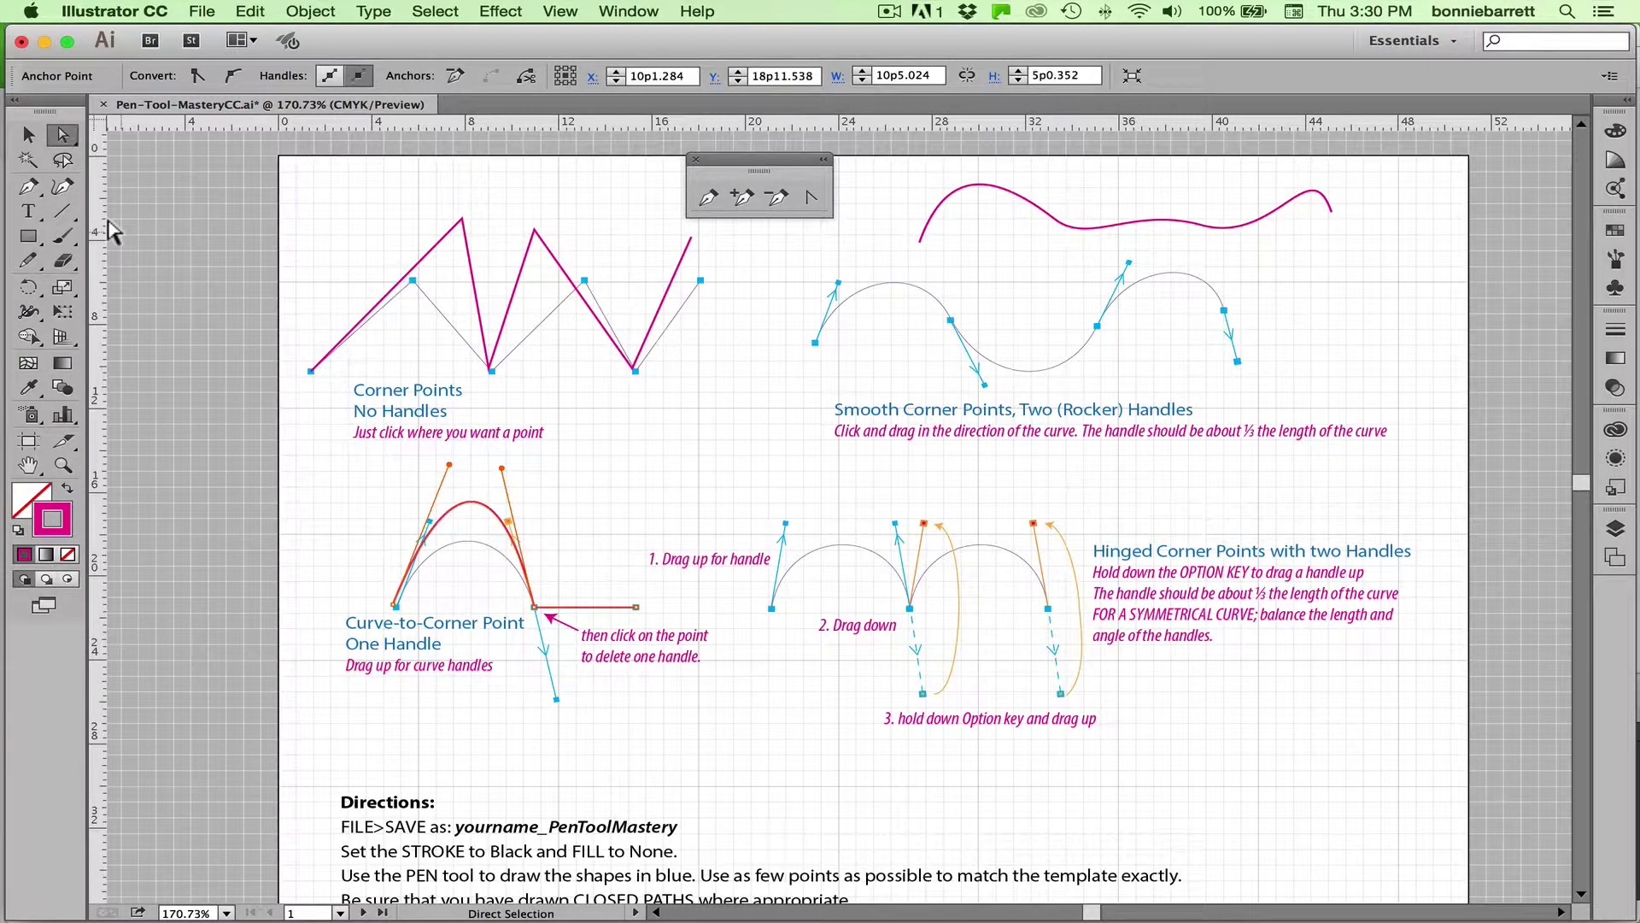
key(v)
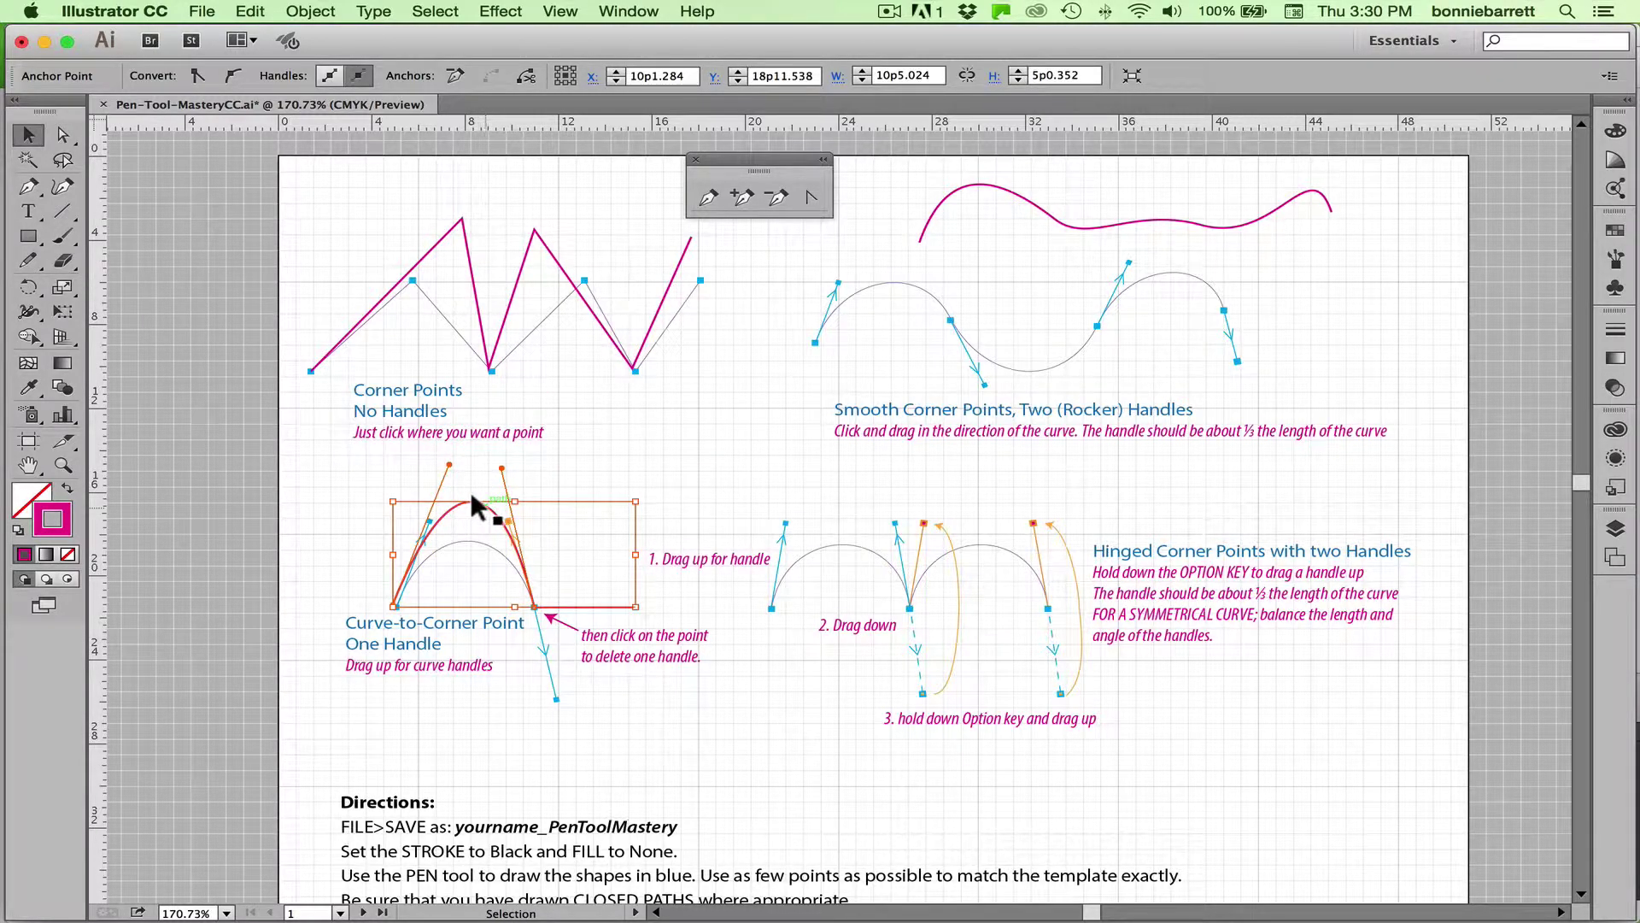
drag(480, 506, 466, 457)
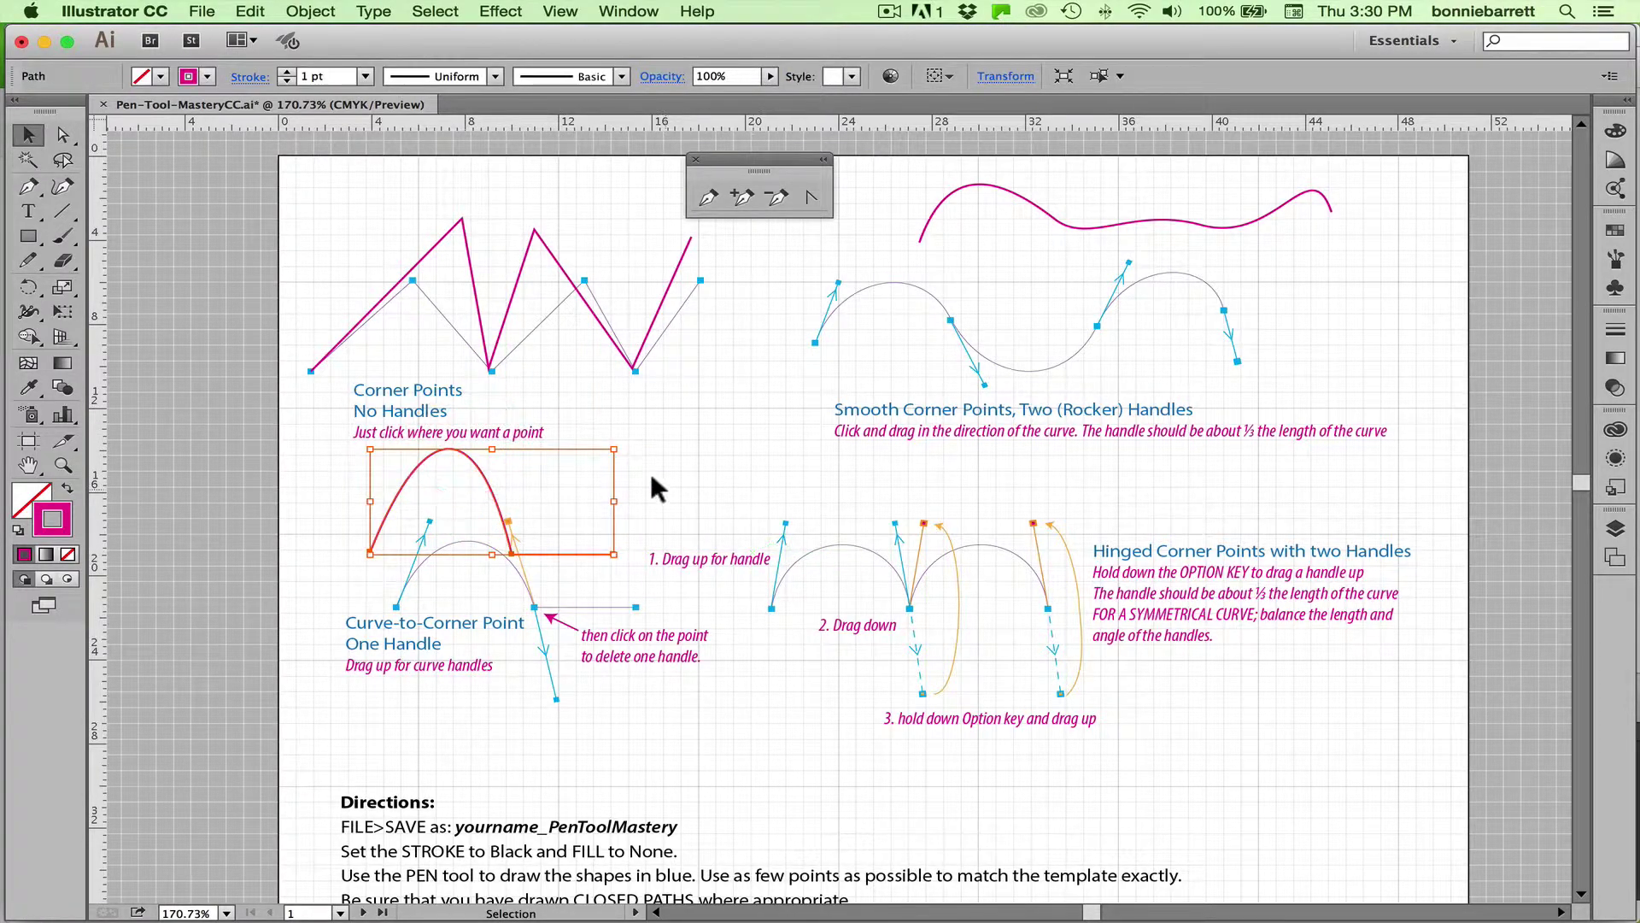
click(664, 489)
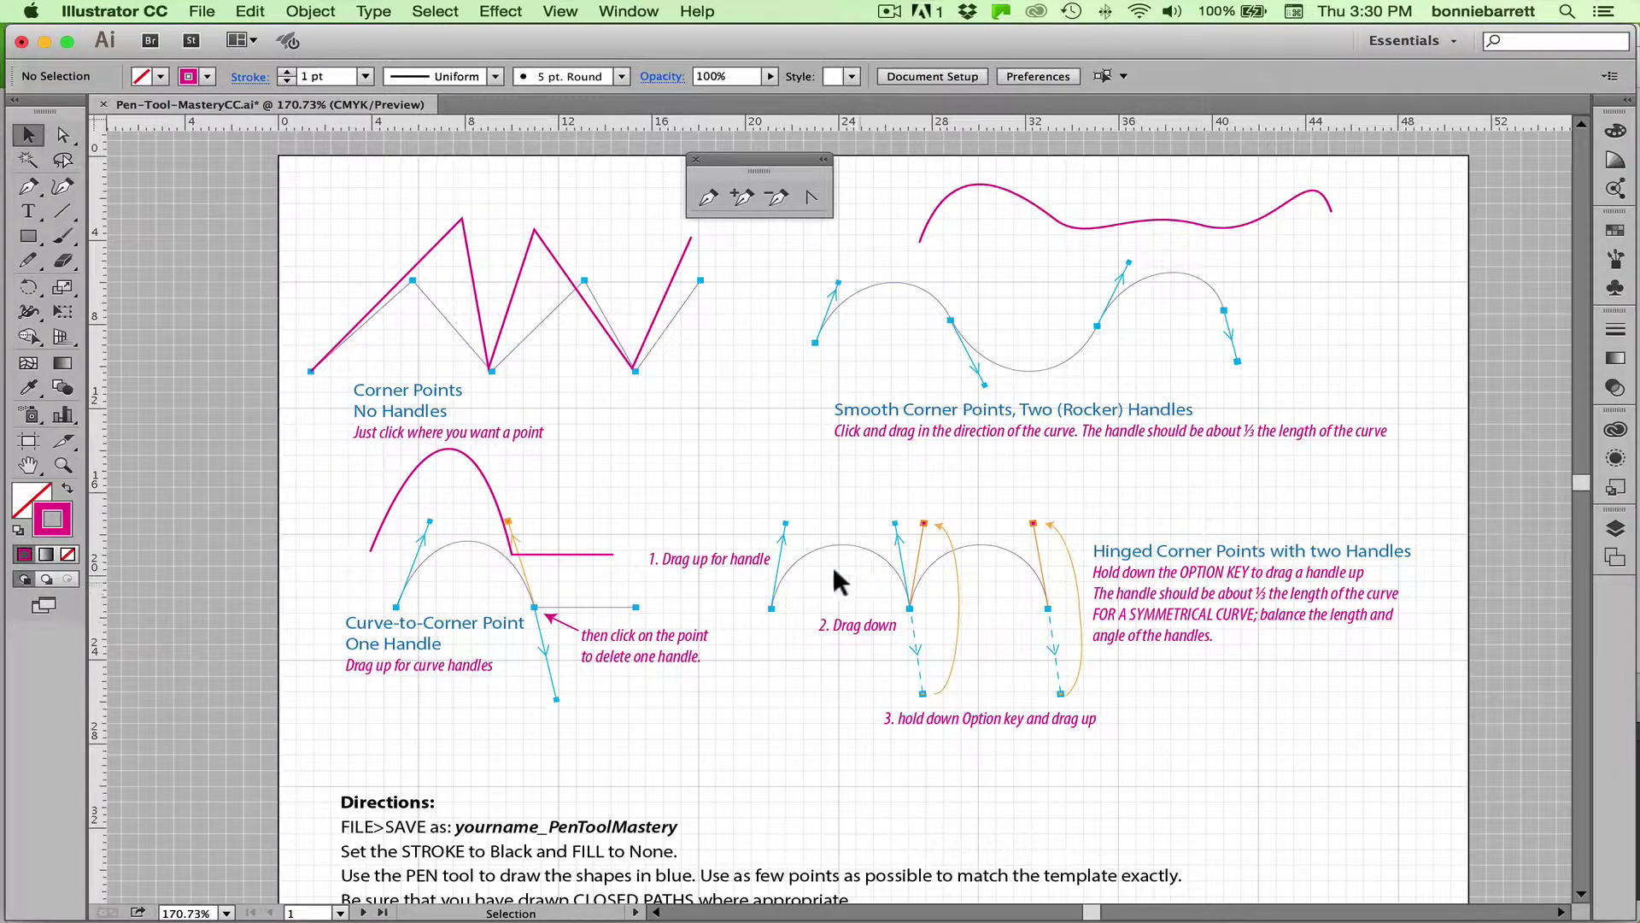
click(707, 198)
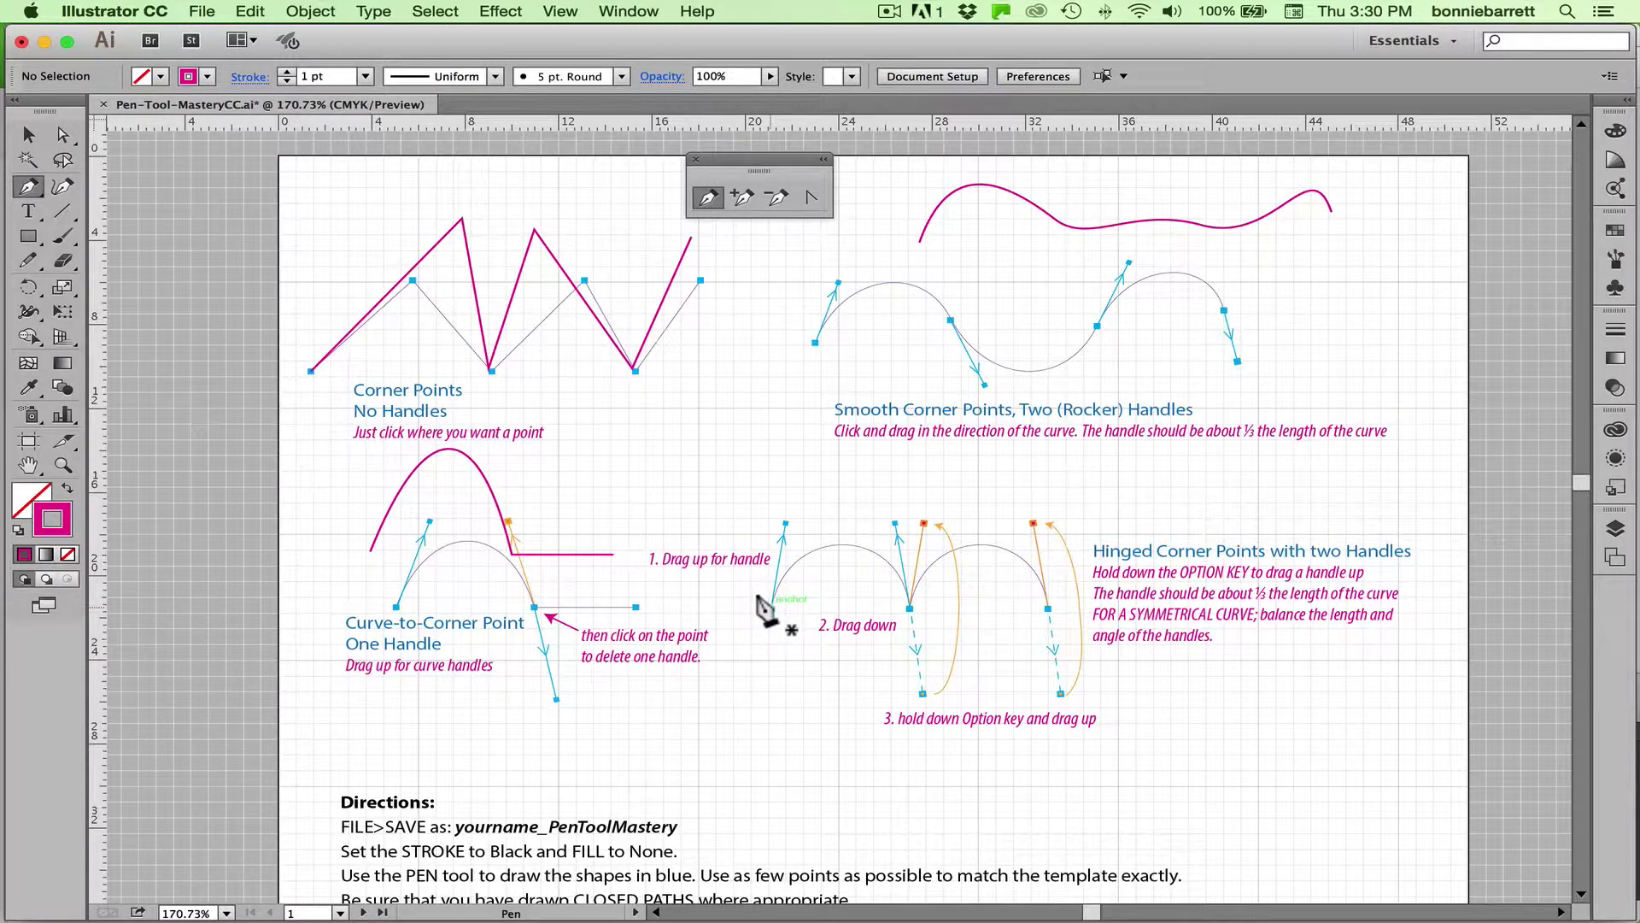
- Drag out the first arch and Option-drag the middle handle upward to hinge that corner
drag(757, 597, 787, 523)
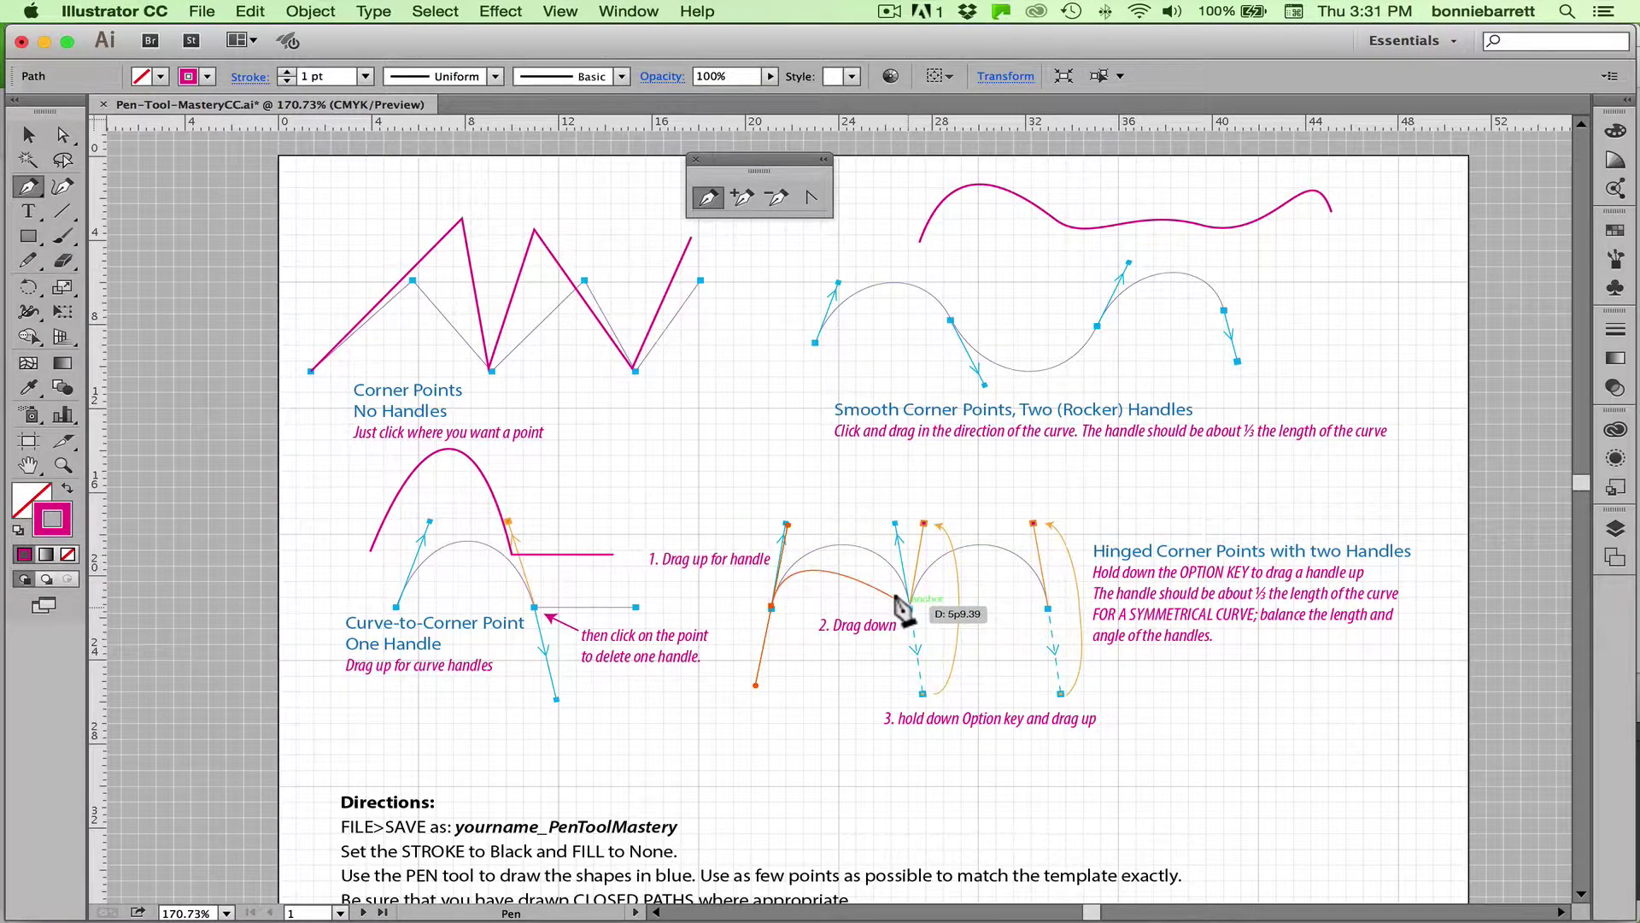
drag(909, 606, 909, 676)
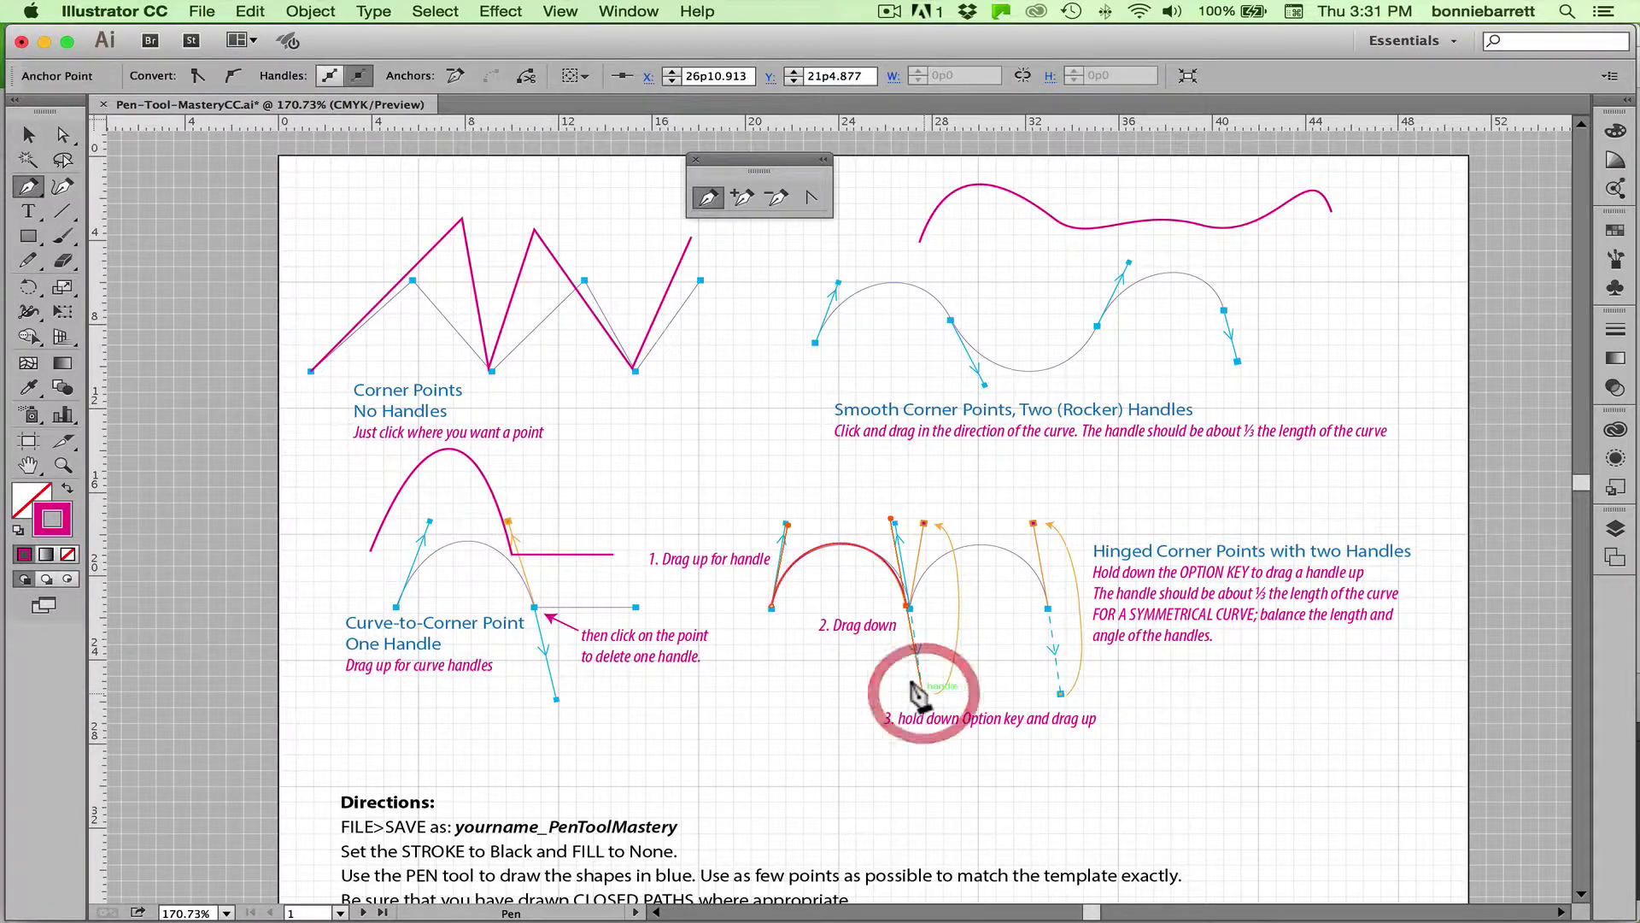
key(alt)
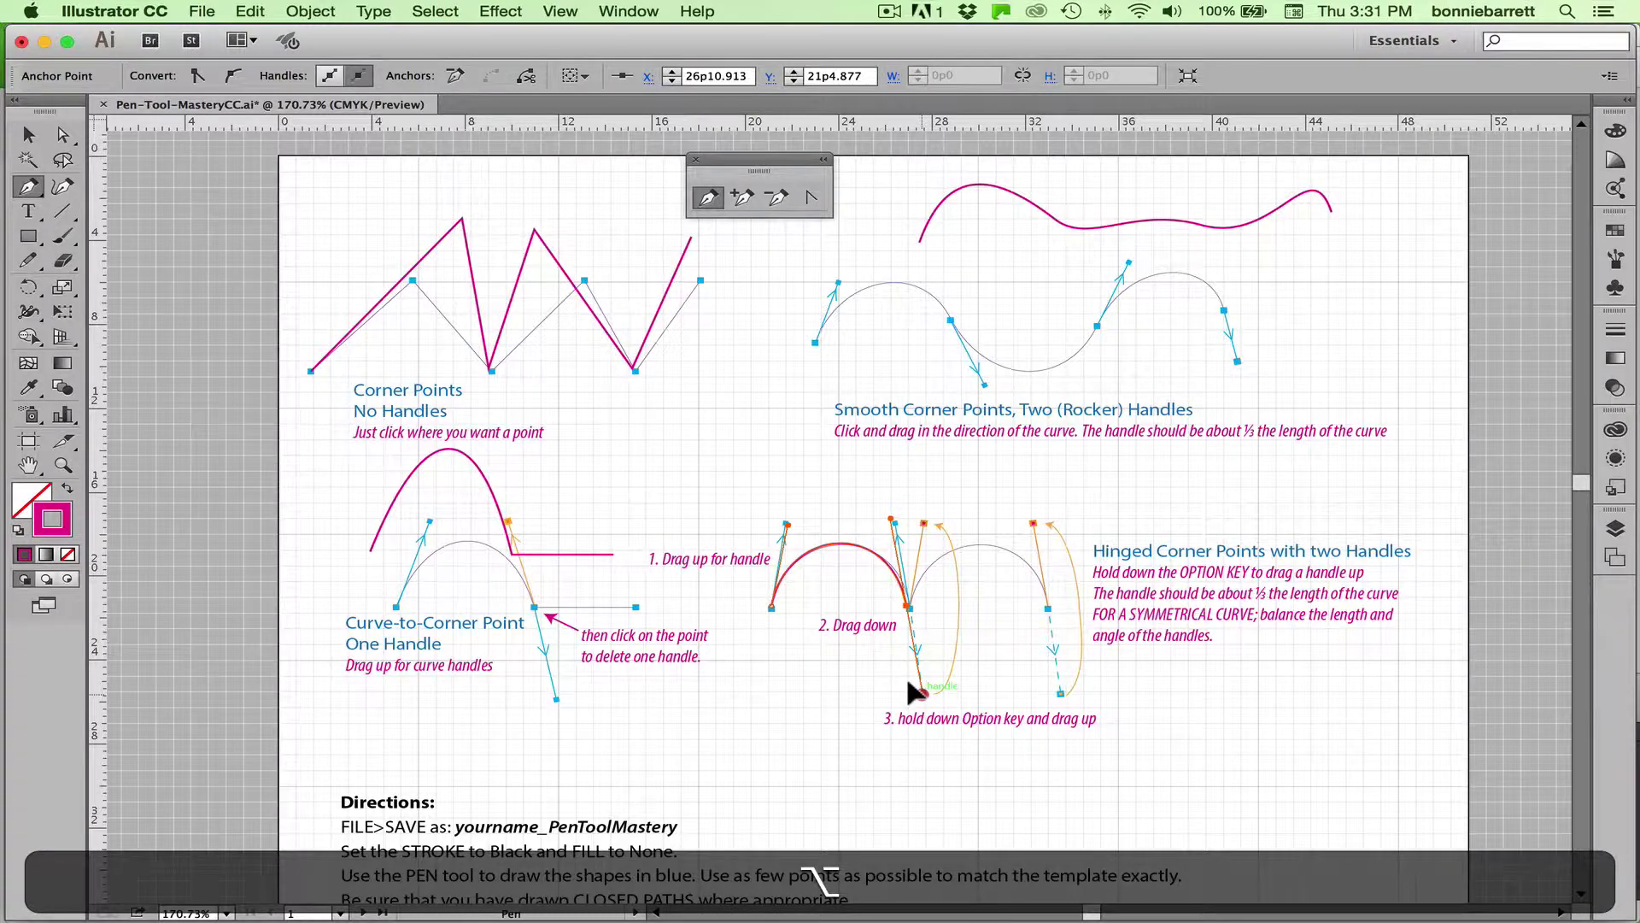
drag(916, 691, 919, 518)
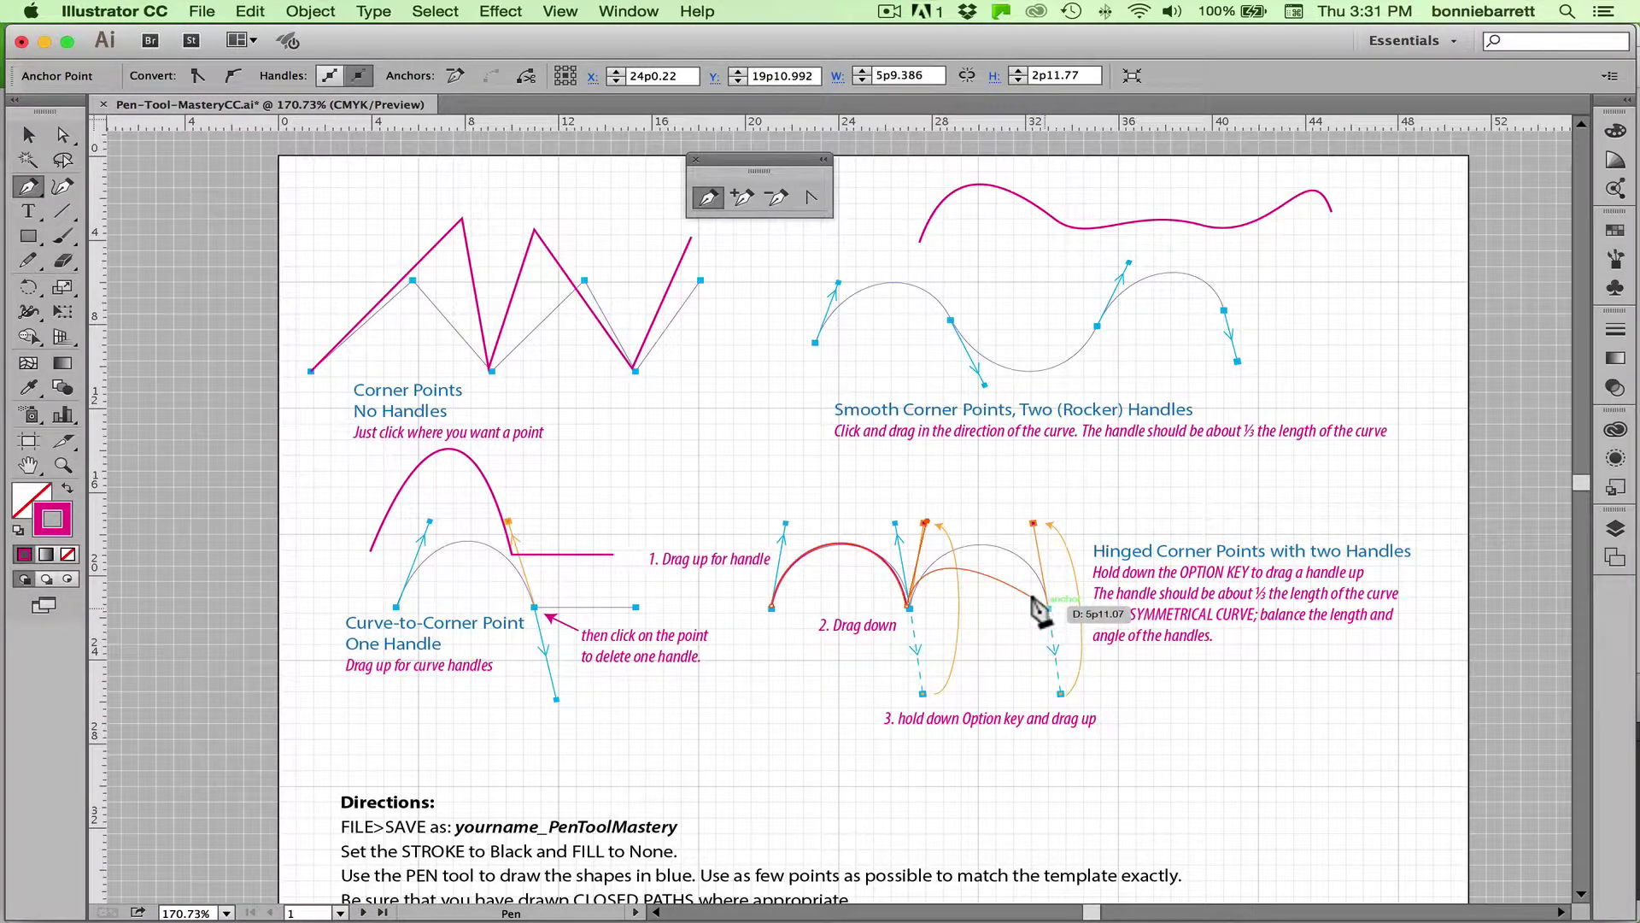
- Add the second arch's end point and Option-drag its handle up to match the template
click(1033, 599)
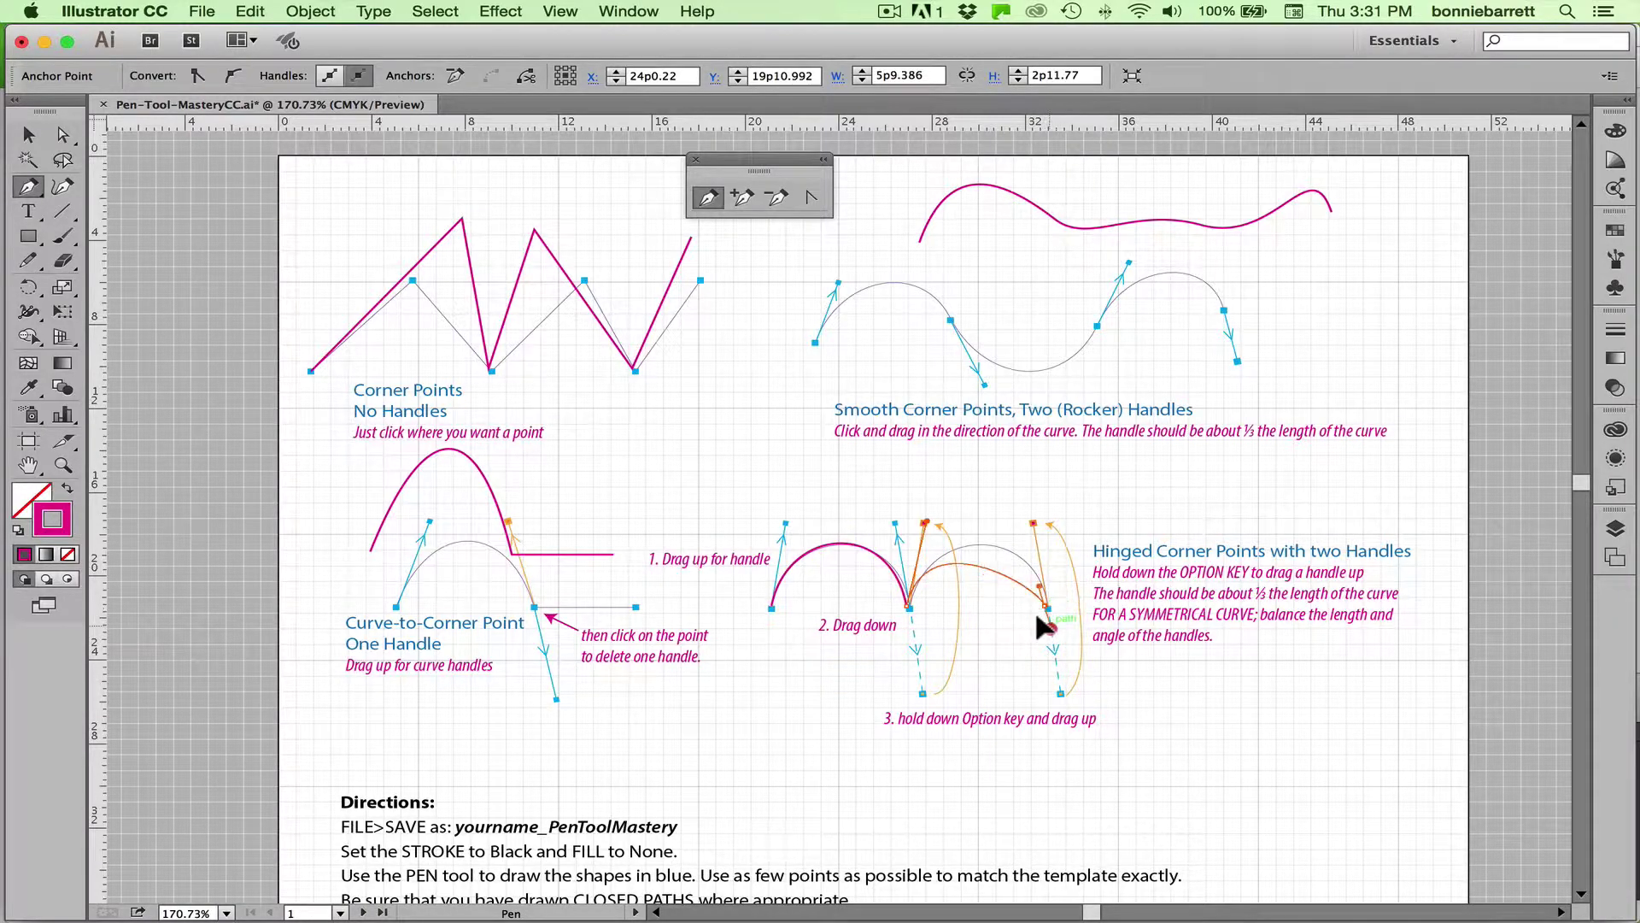
drag(1037, 616, 1044, 680)
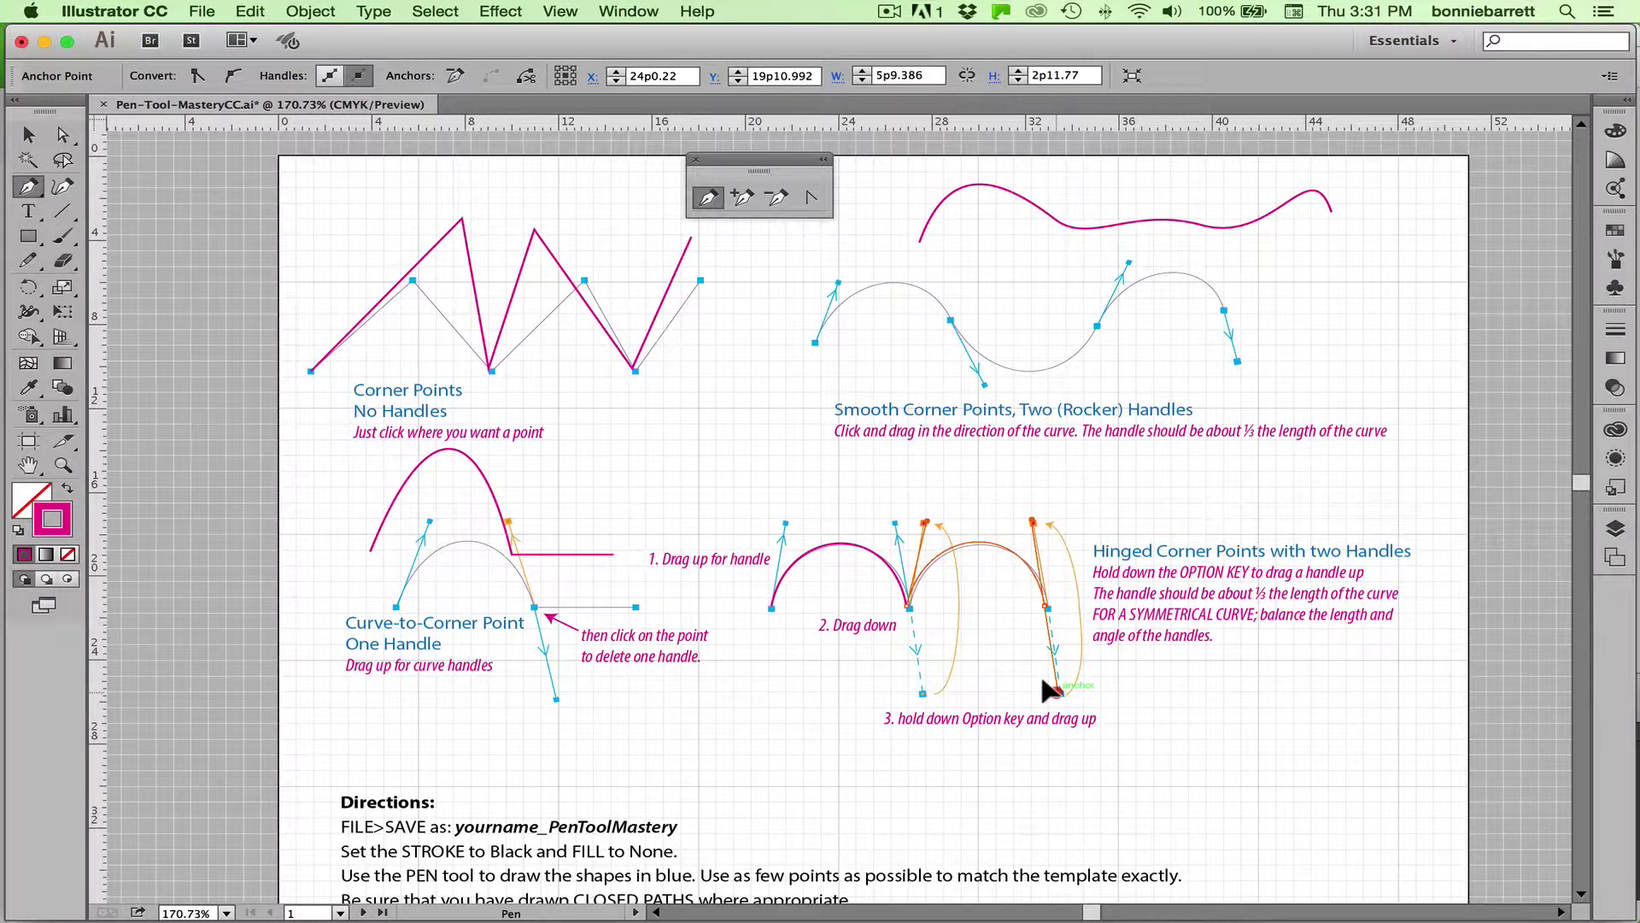
key(alt)
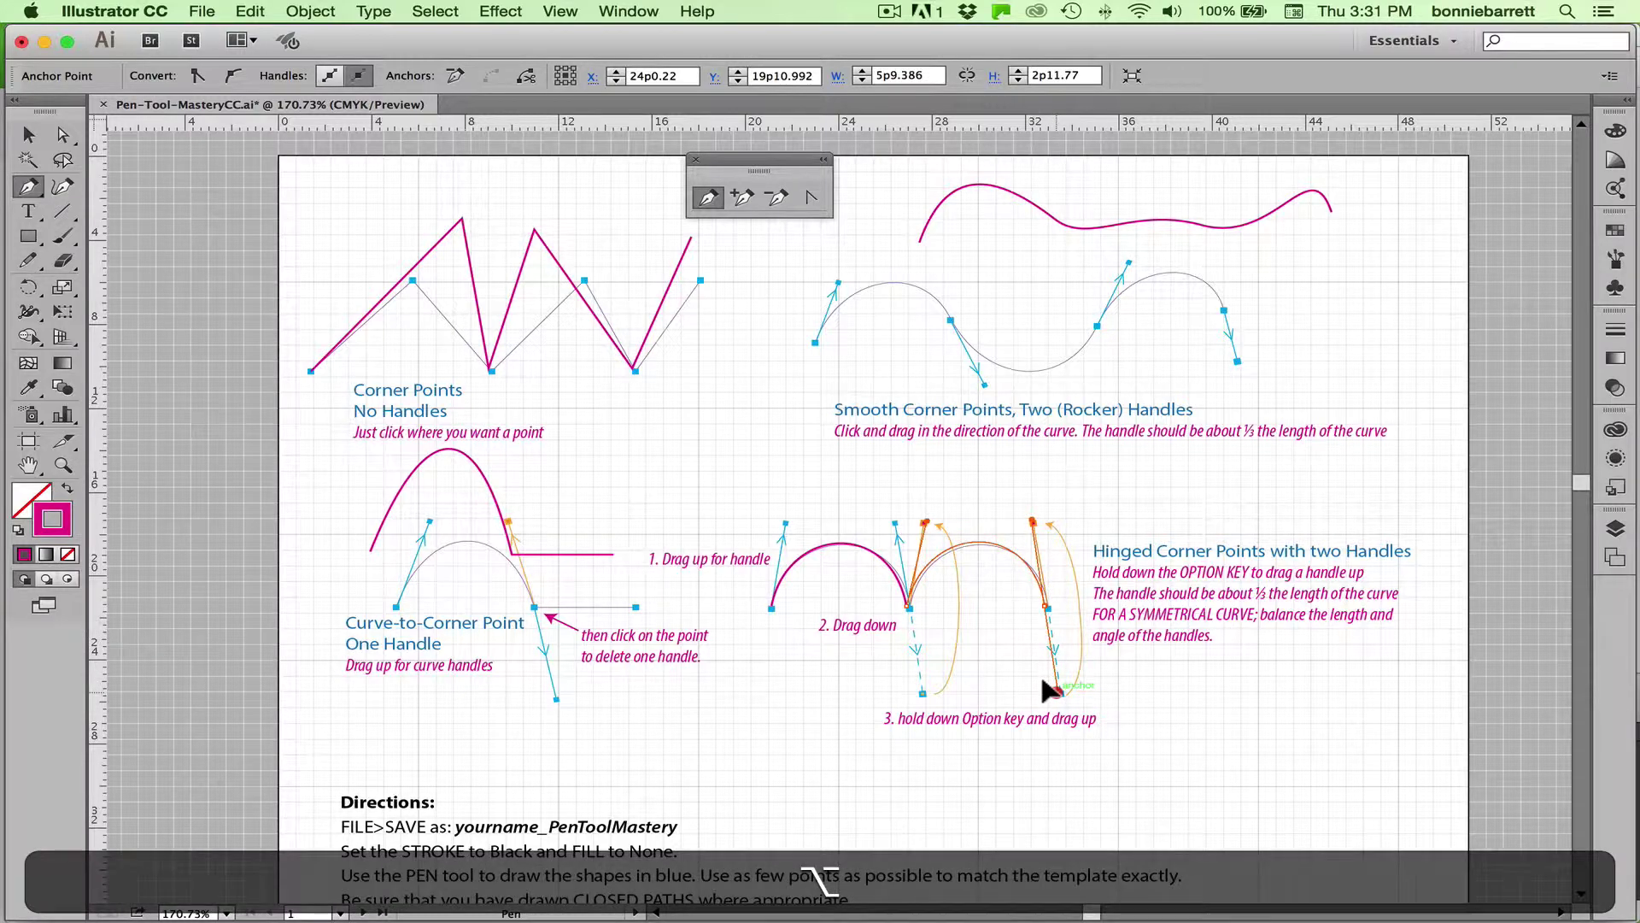
drag(1067, 577, 1018, 510)
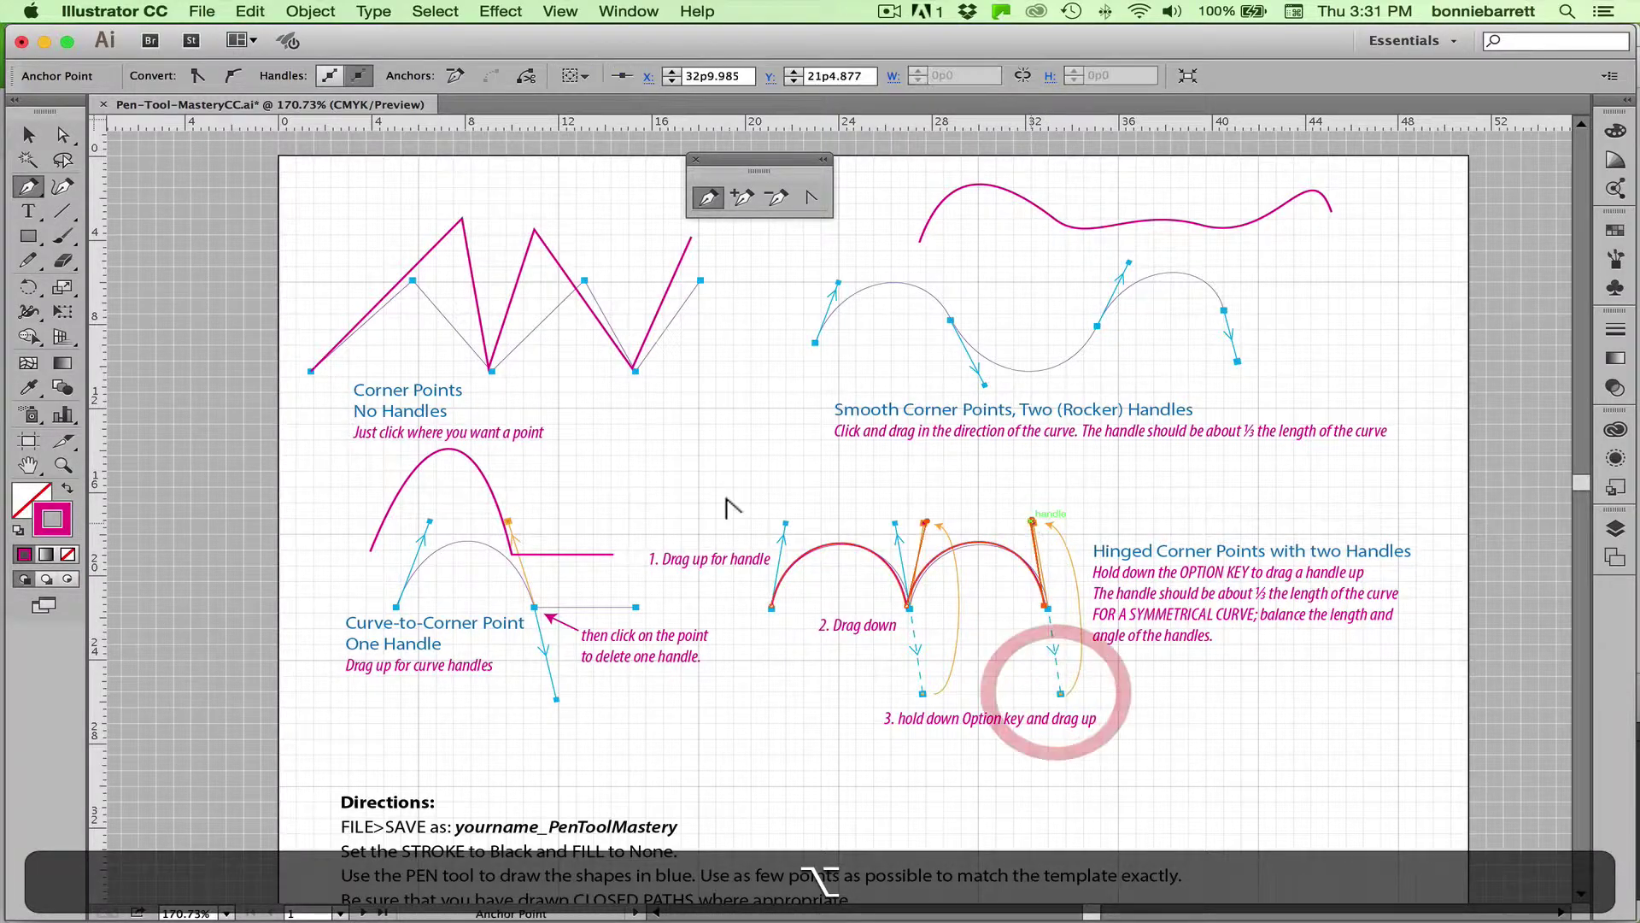
- Drag direction handles on the double arch to raise the first hump and reshape the second
click(62, 135)
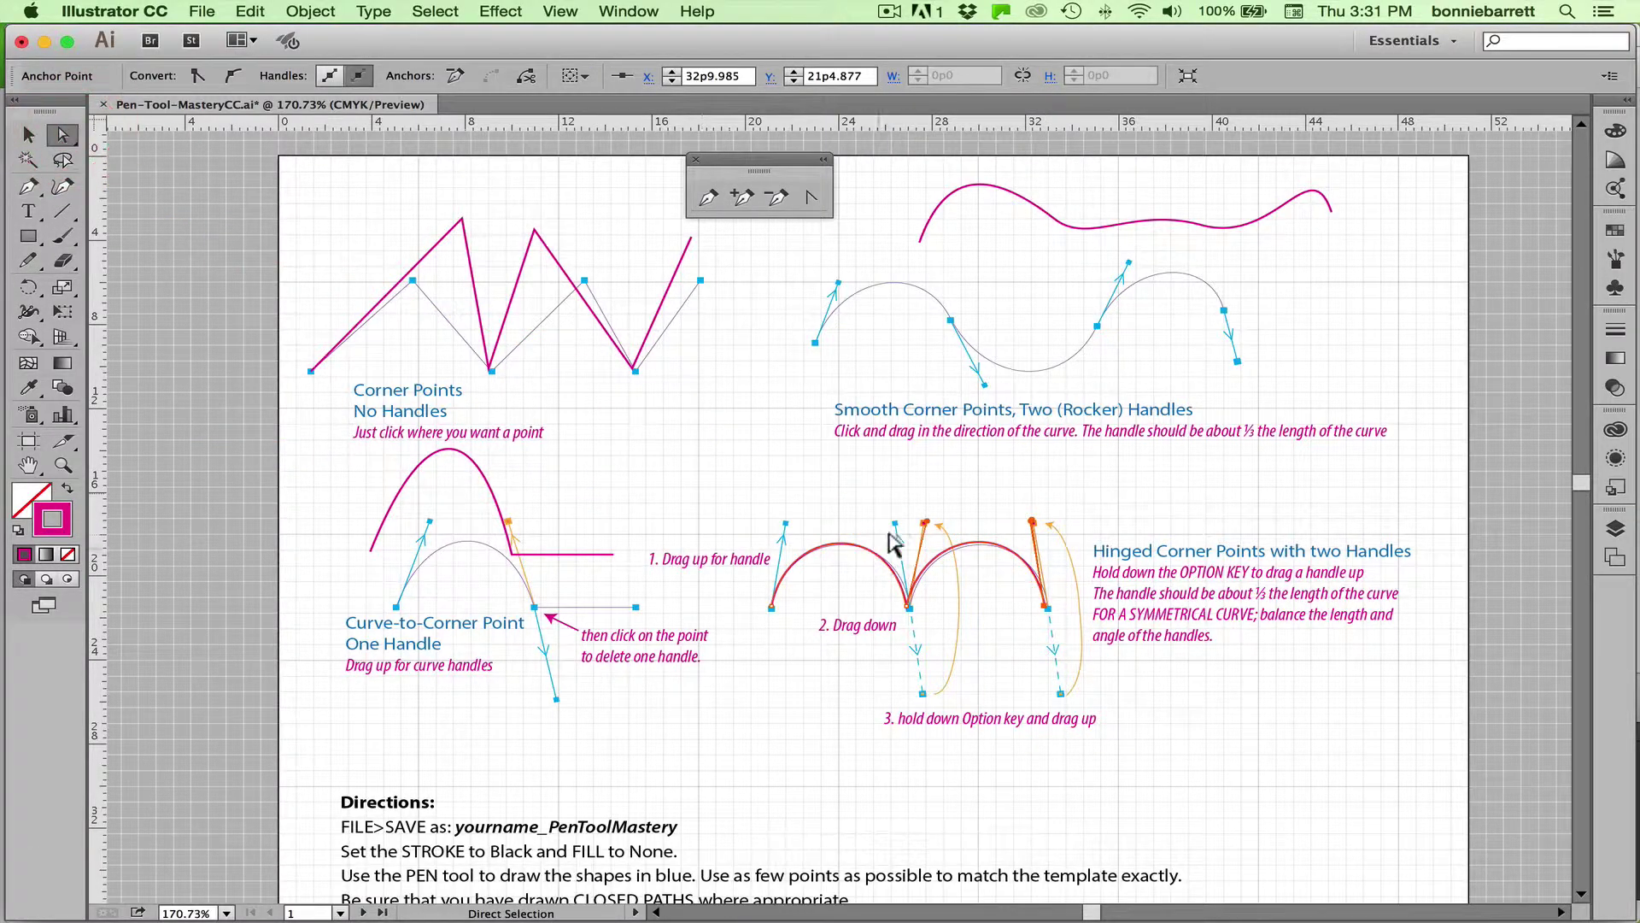
click(808, 510)
click(833, 544)
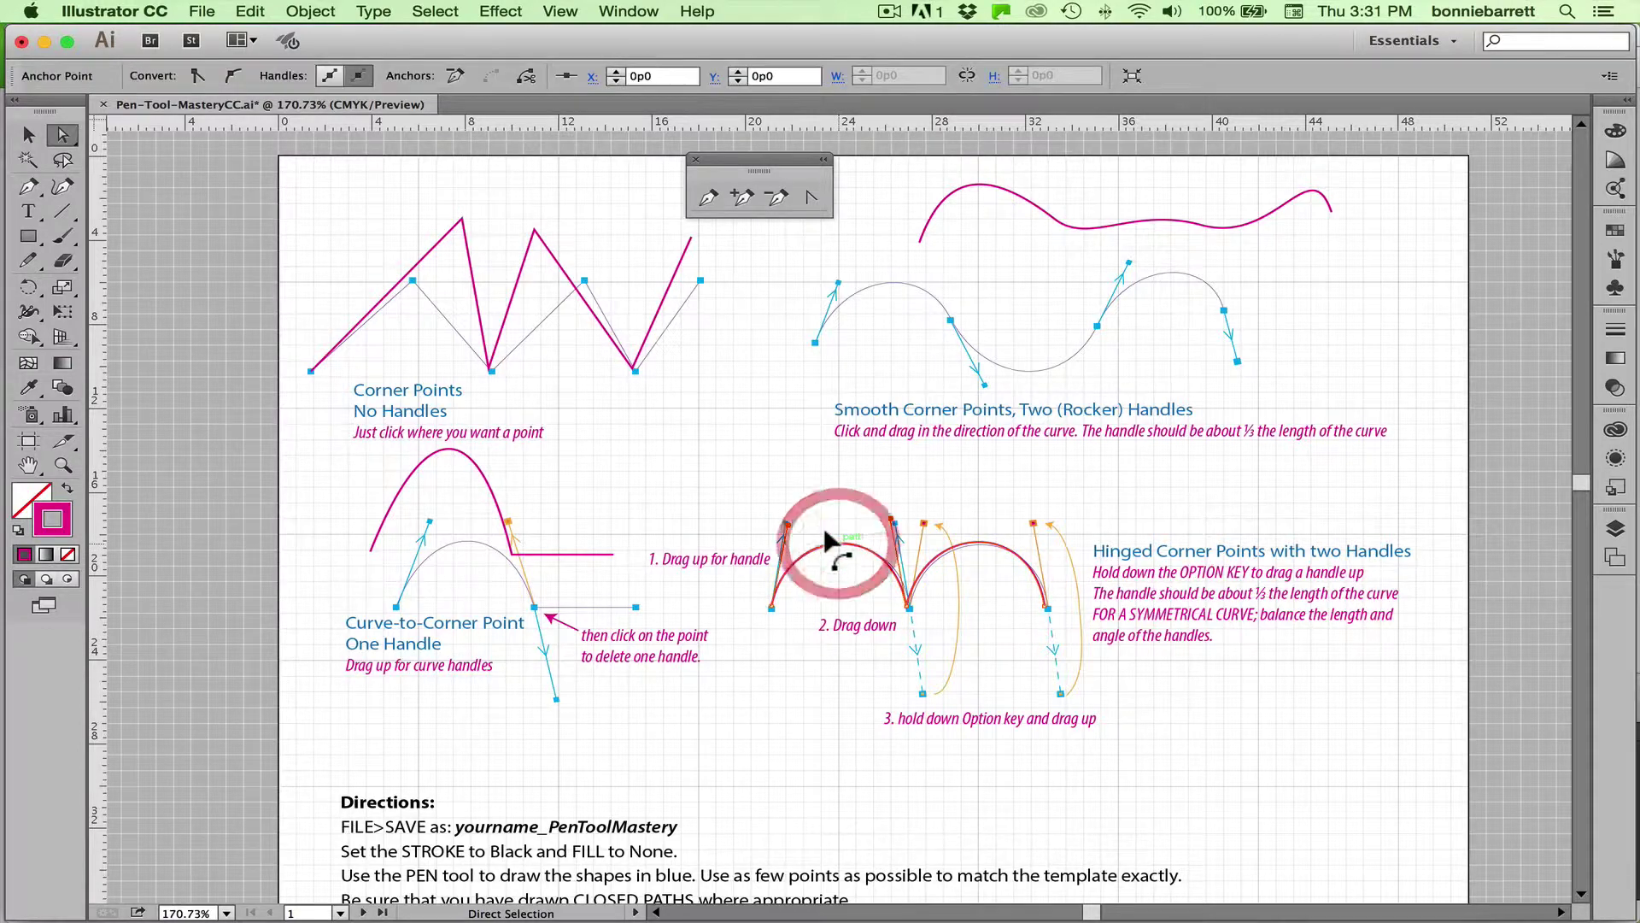
click(798, 487)
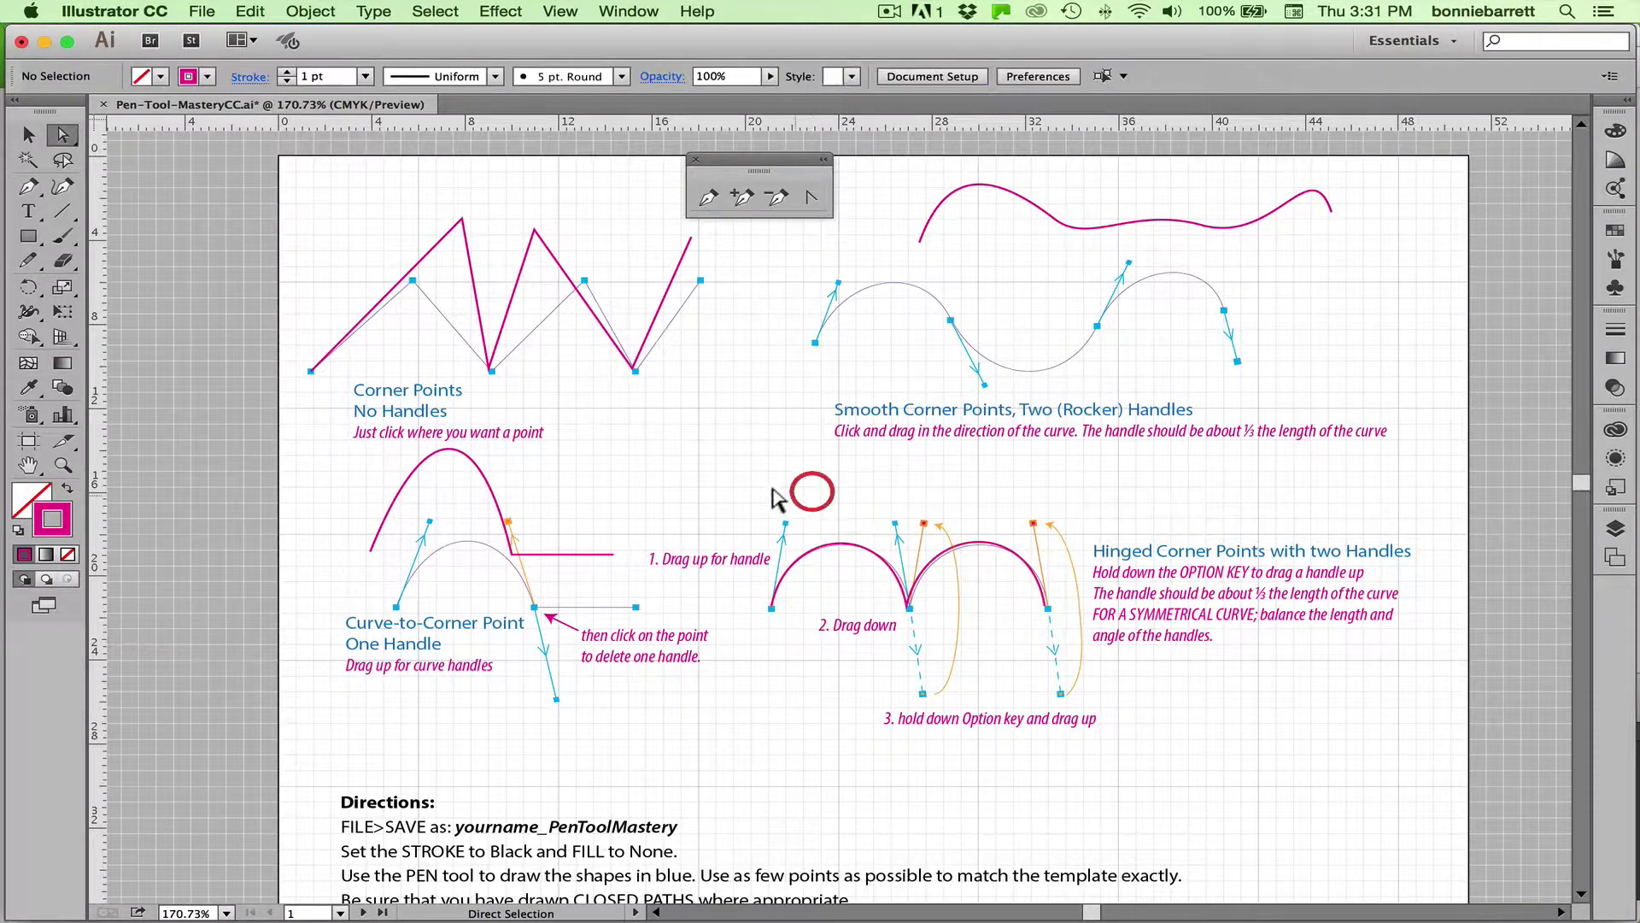
click(784, 527)
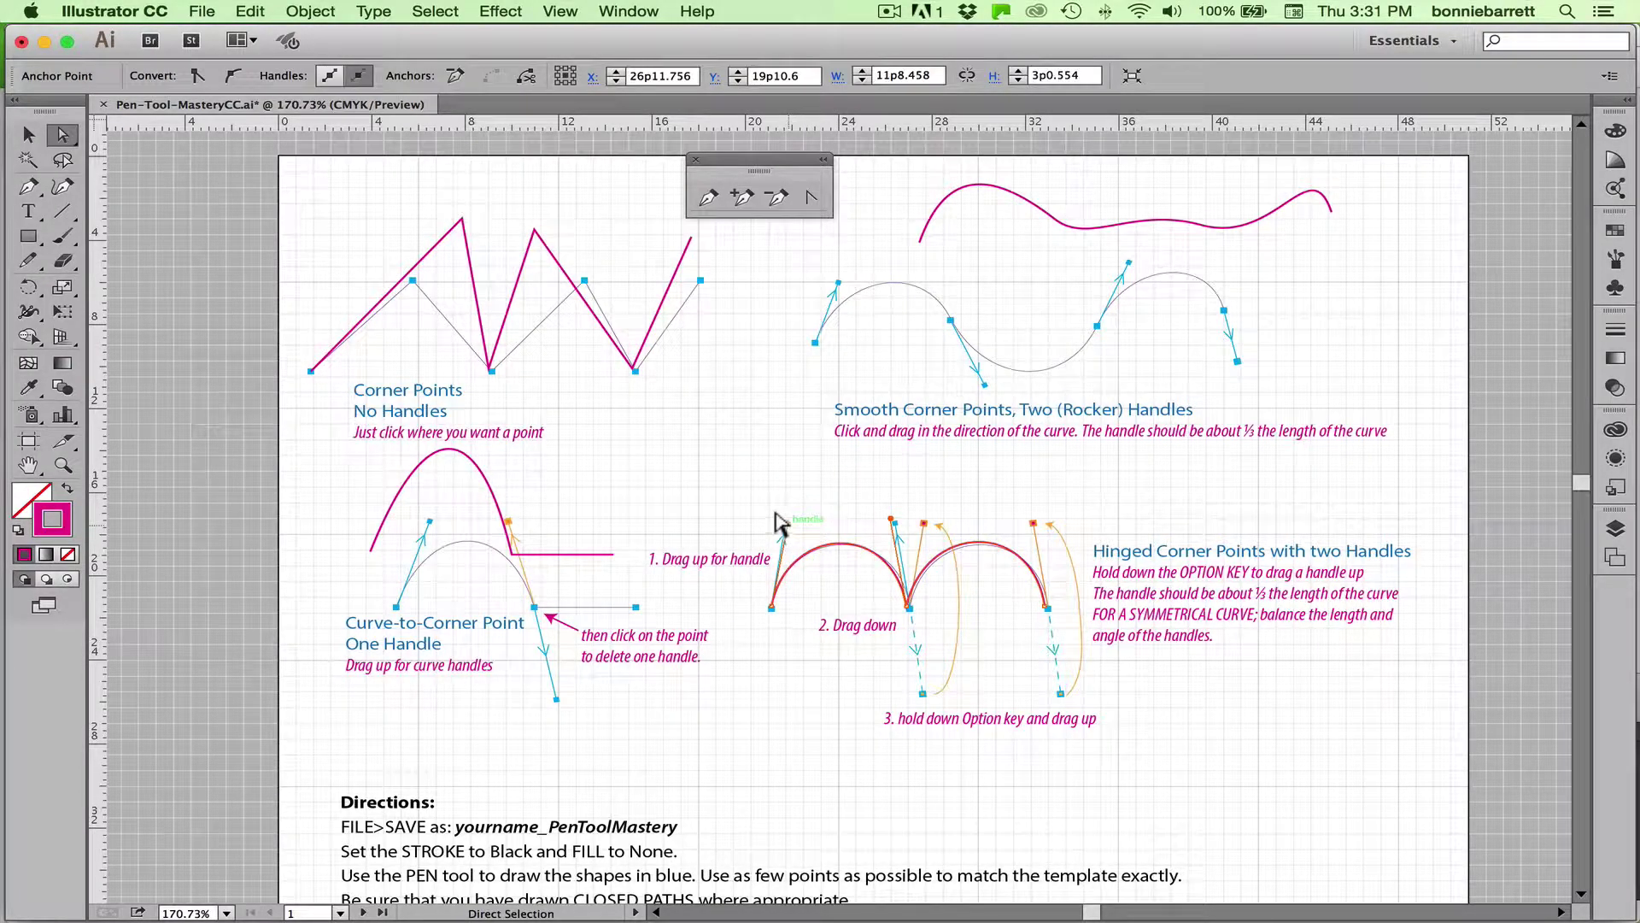
drag(775, 512, 769, 450)
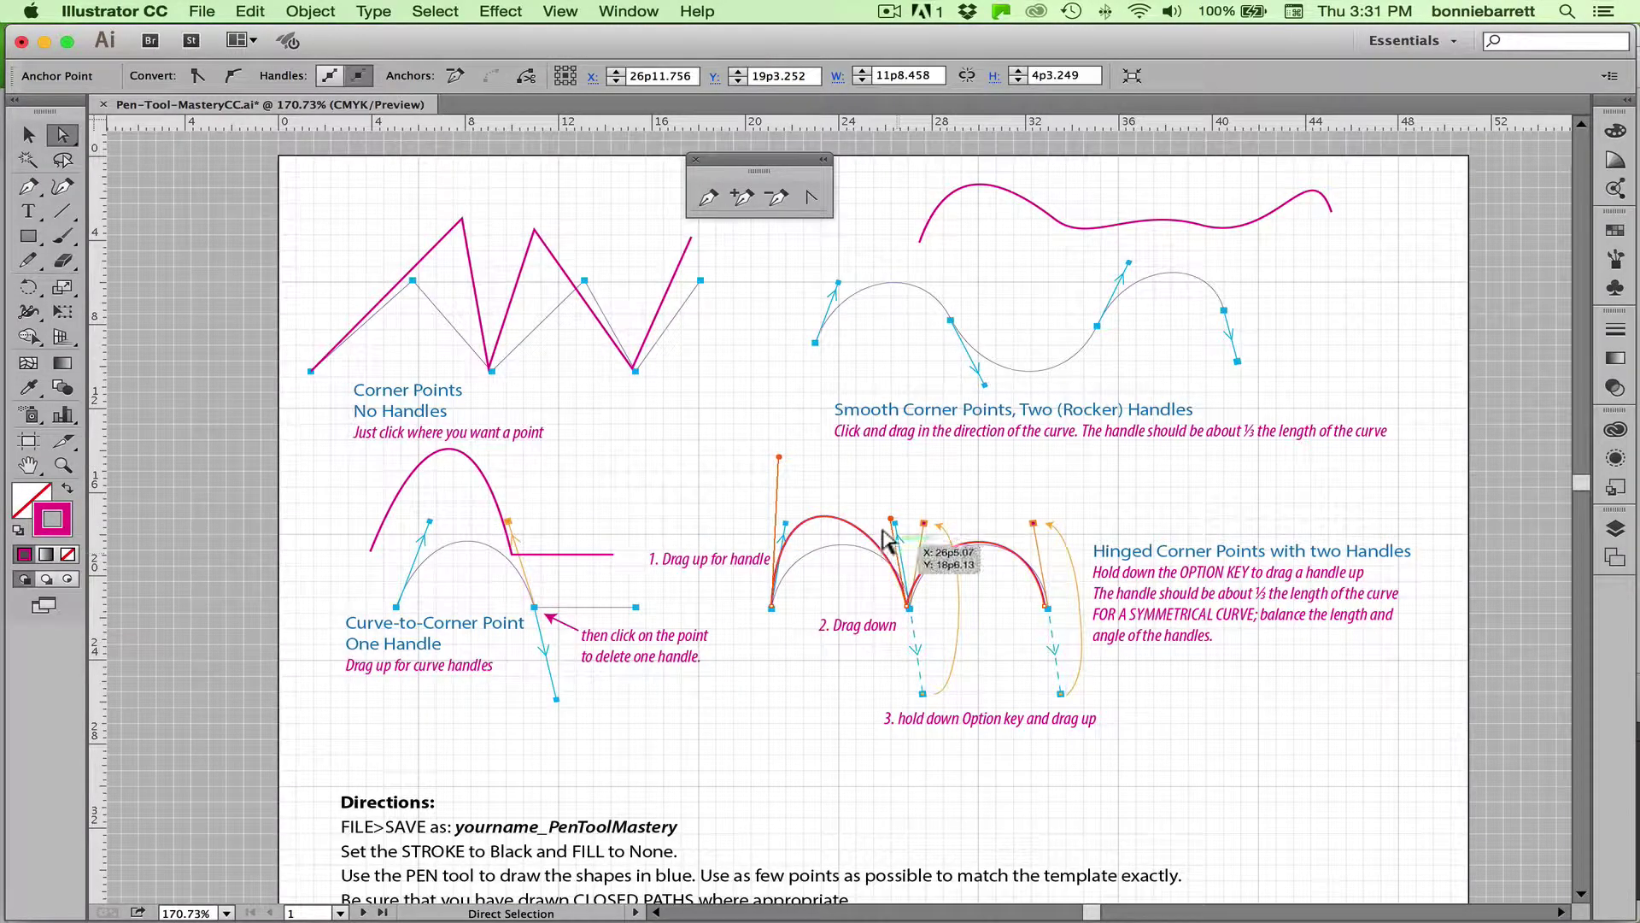
mouse_move(880, 516)
mouse_down()
mouse_move(893, 489)
mouse_move(905, 498)
mouse_up()
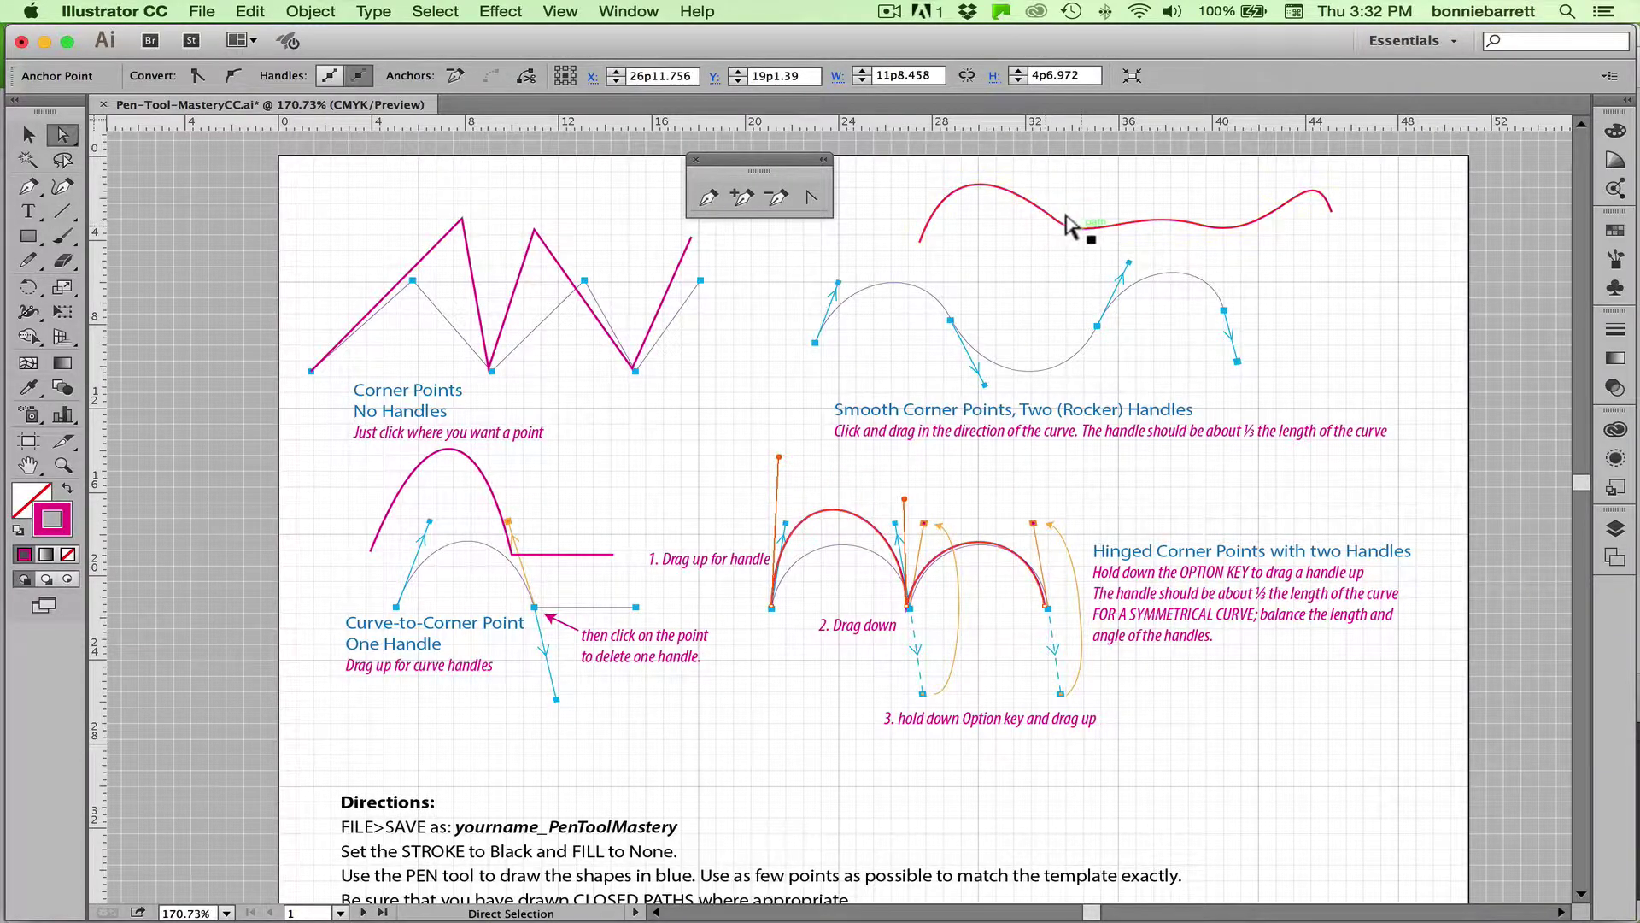
- Bend the wavy practice path by dragging its segment down and adjusting an anchor's handle
click(1064, 224)
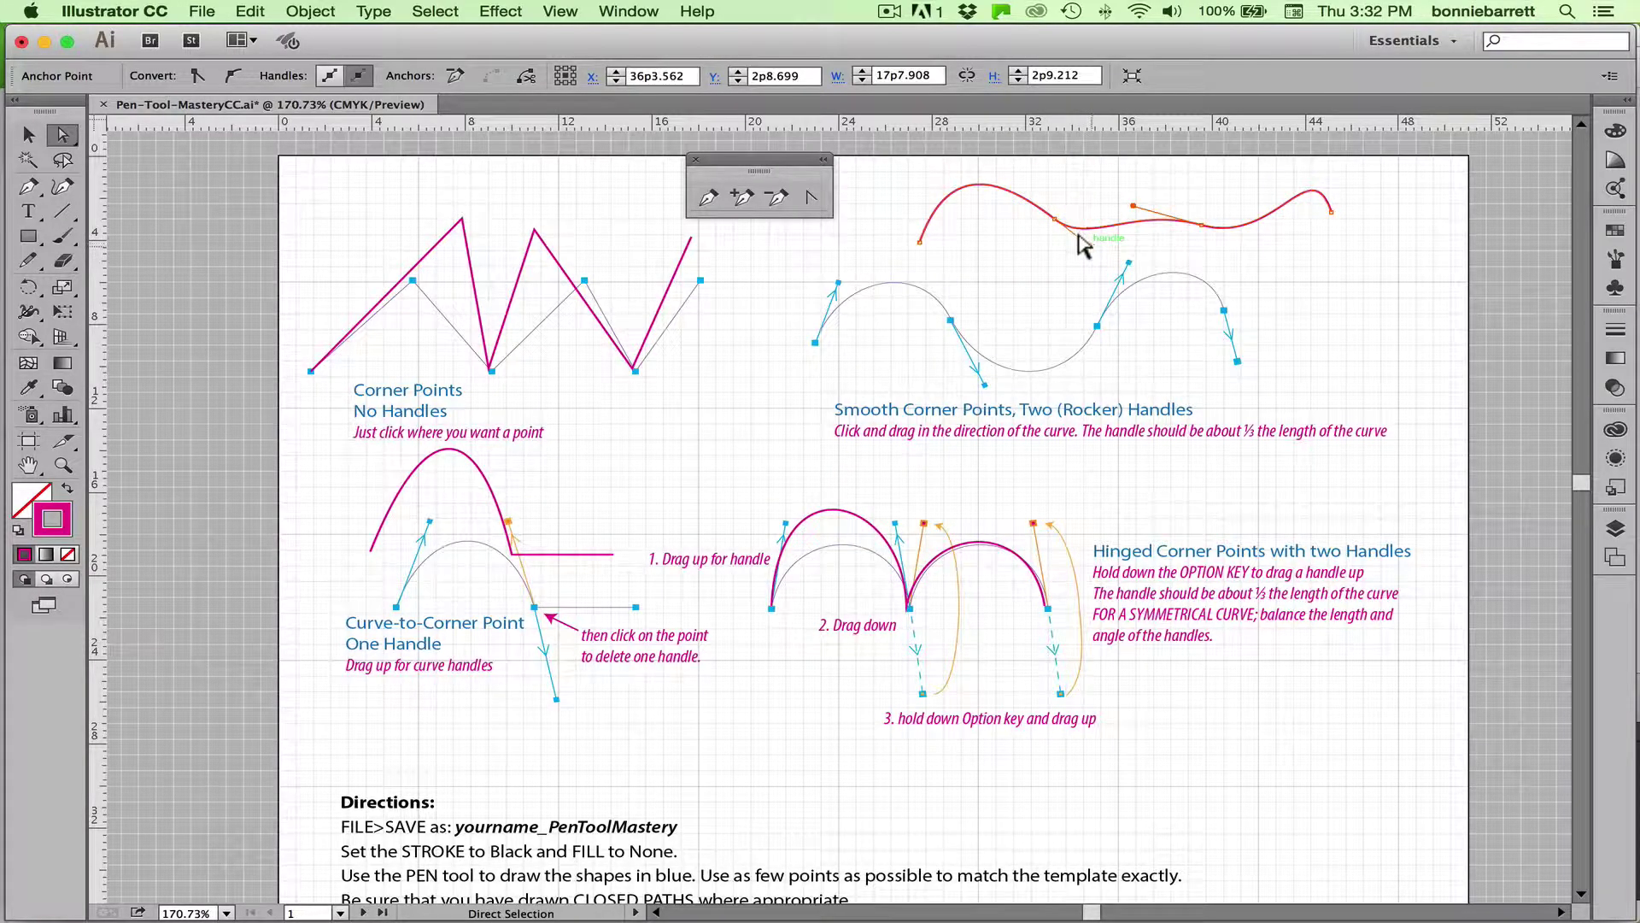
mouse_move(1070, 246)
mouse_down()
mouse_move(1080, 224)
mouse_move(1087, 241)
mouse_move(1049, 258)
mouse_move(1075, 258)
mouse_up()
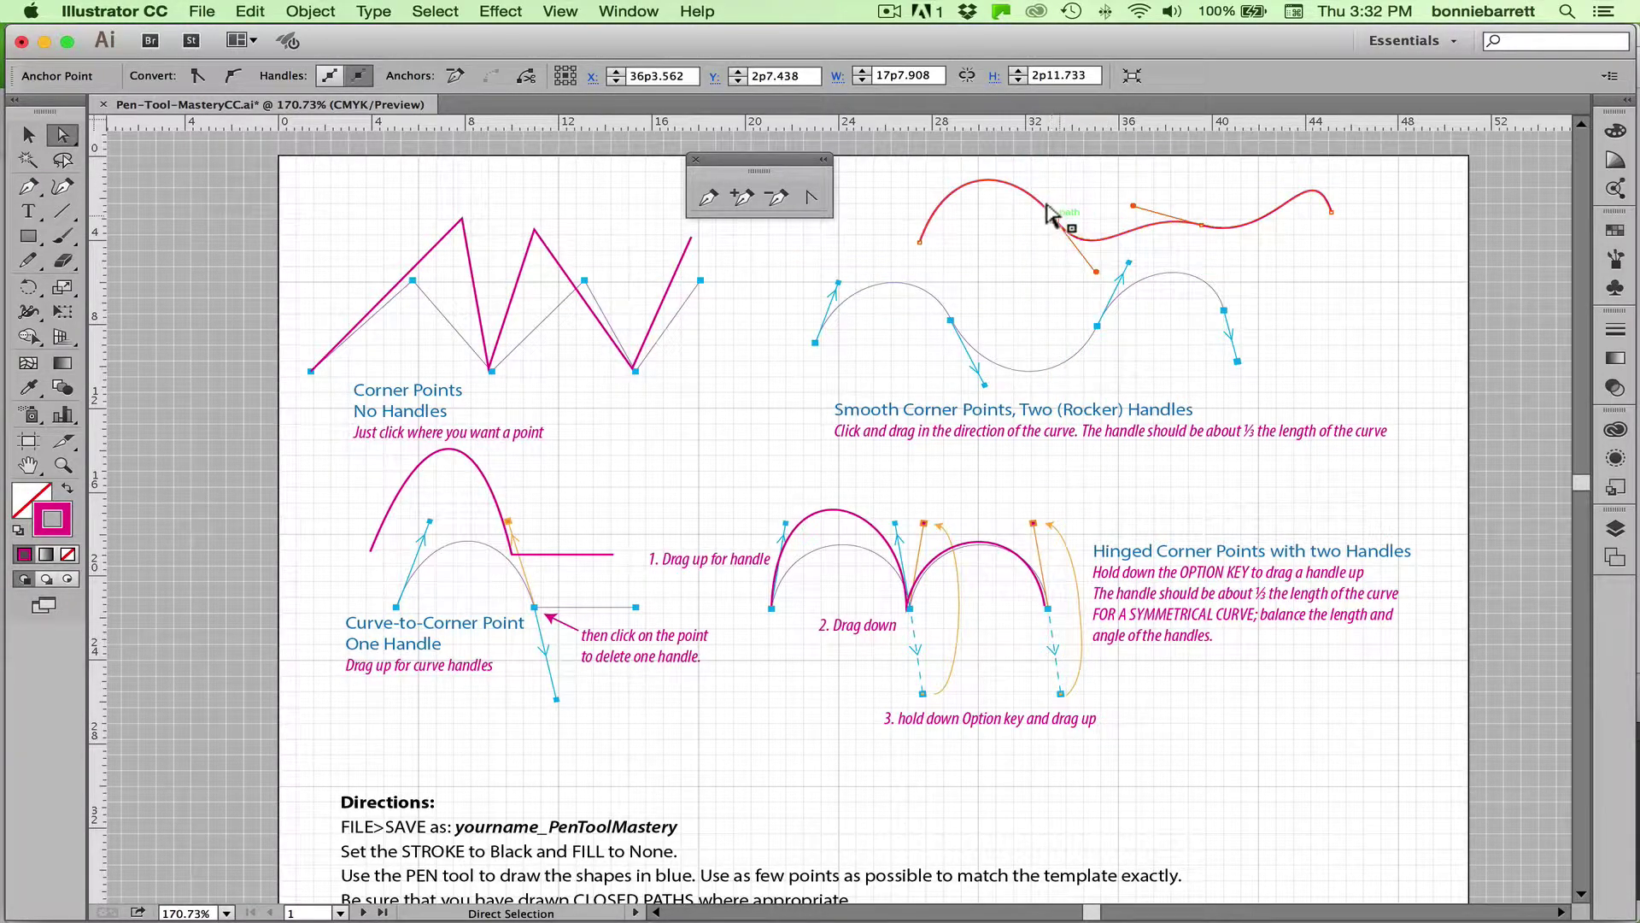
click(1056, 219)
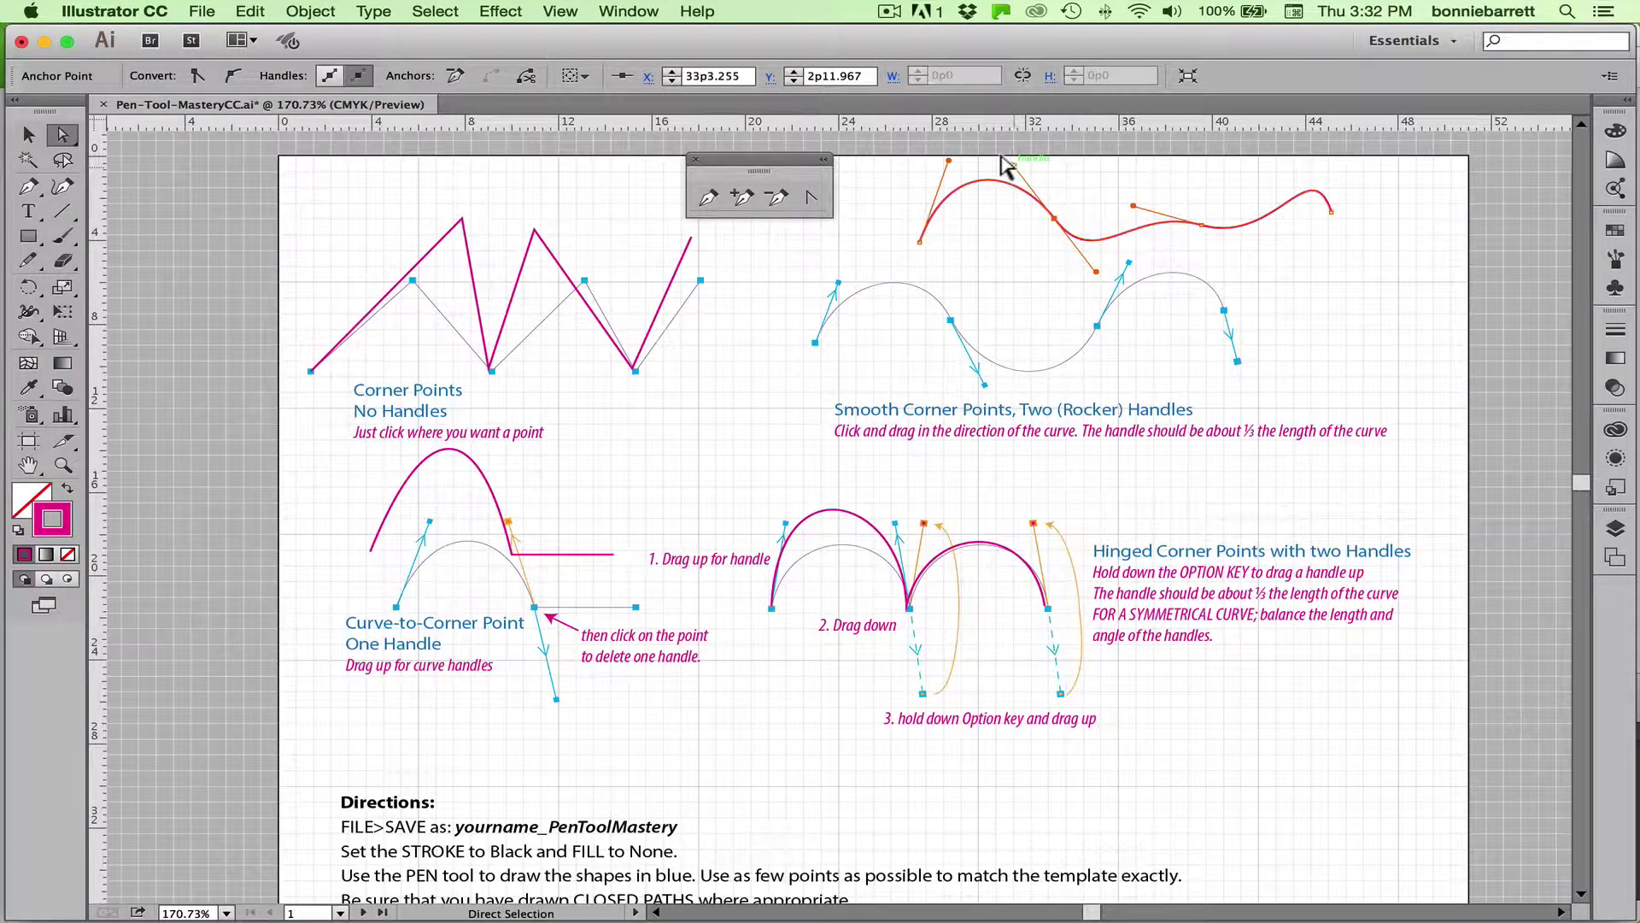
drag(1003, 157, 1028, 181)
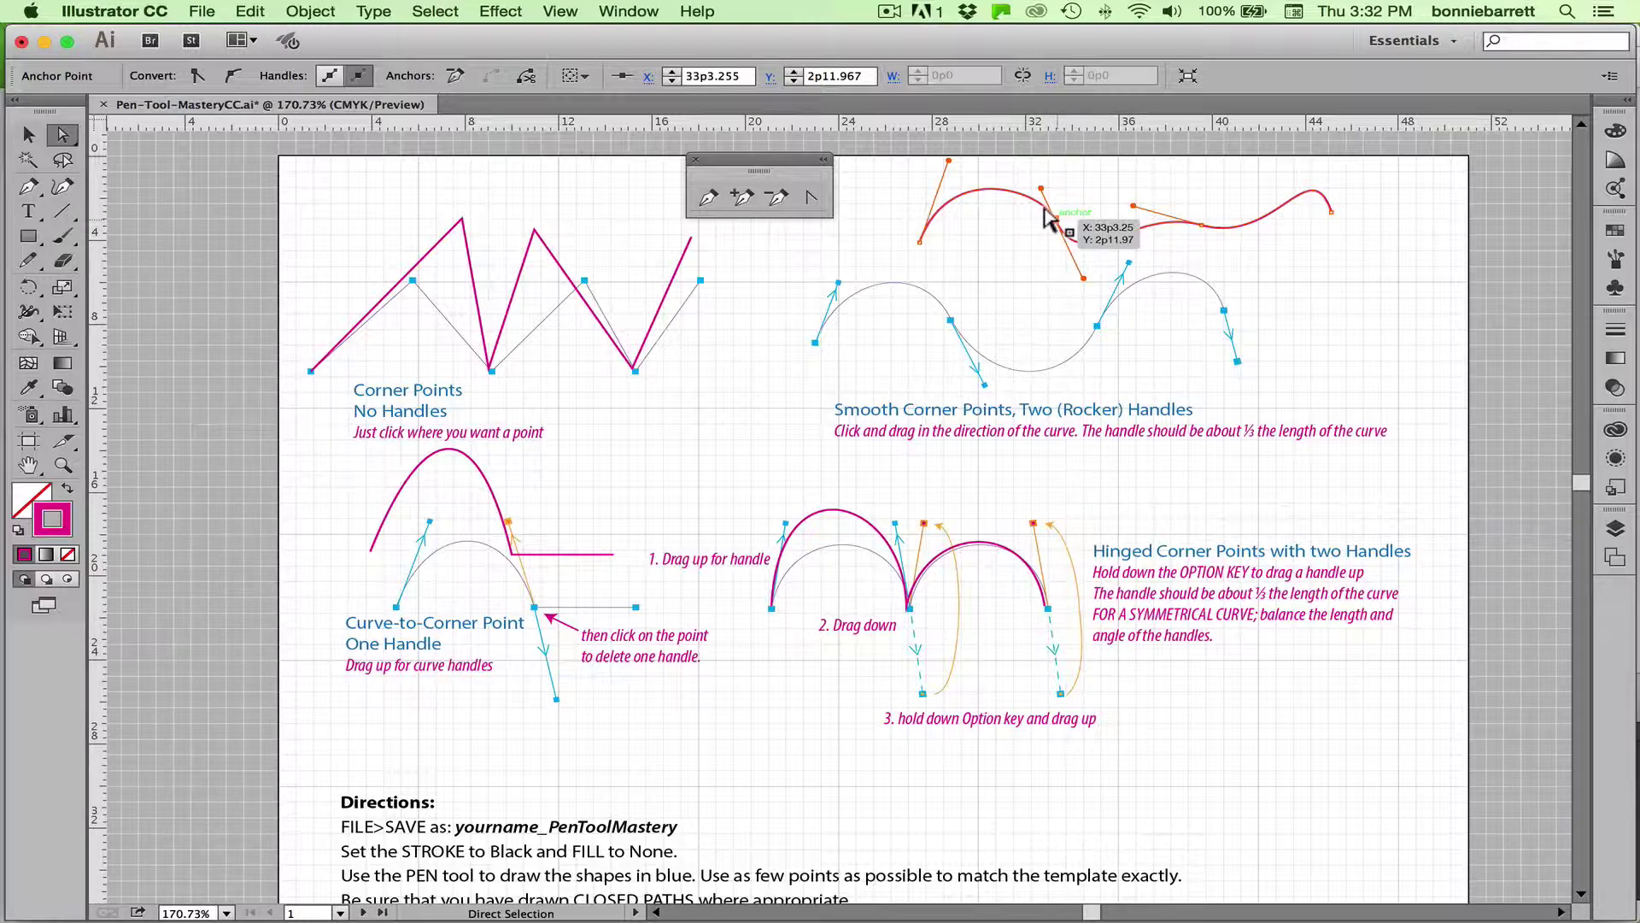
click(971, 541)
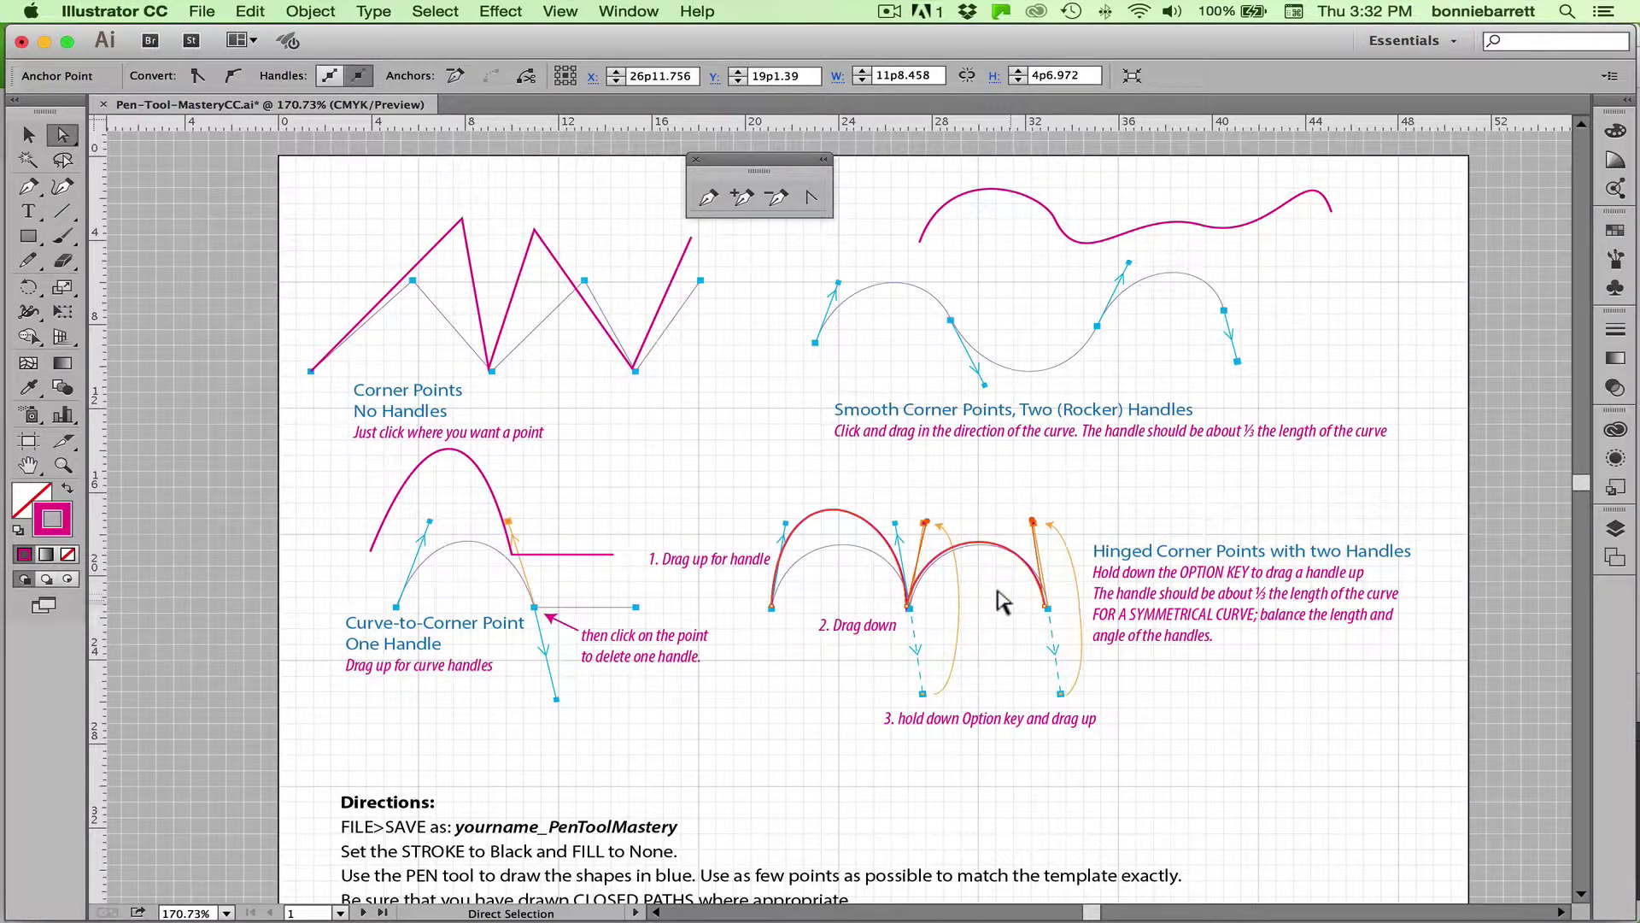
- Switch to the saved 'truck' view, then draw a trial Pen curve above the truck and delete it
click(553, 12)
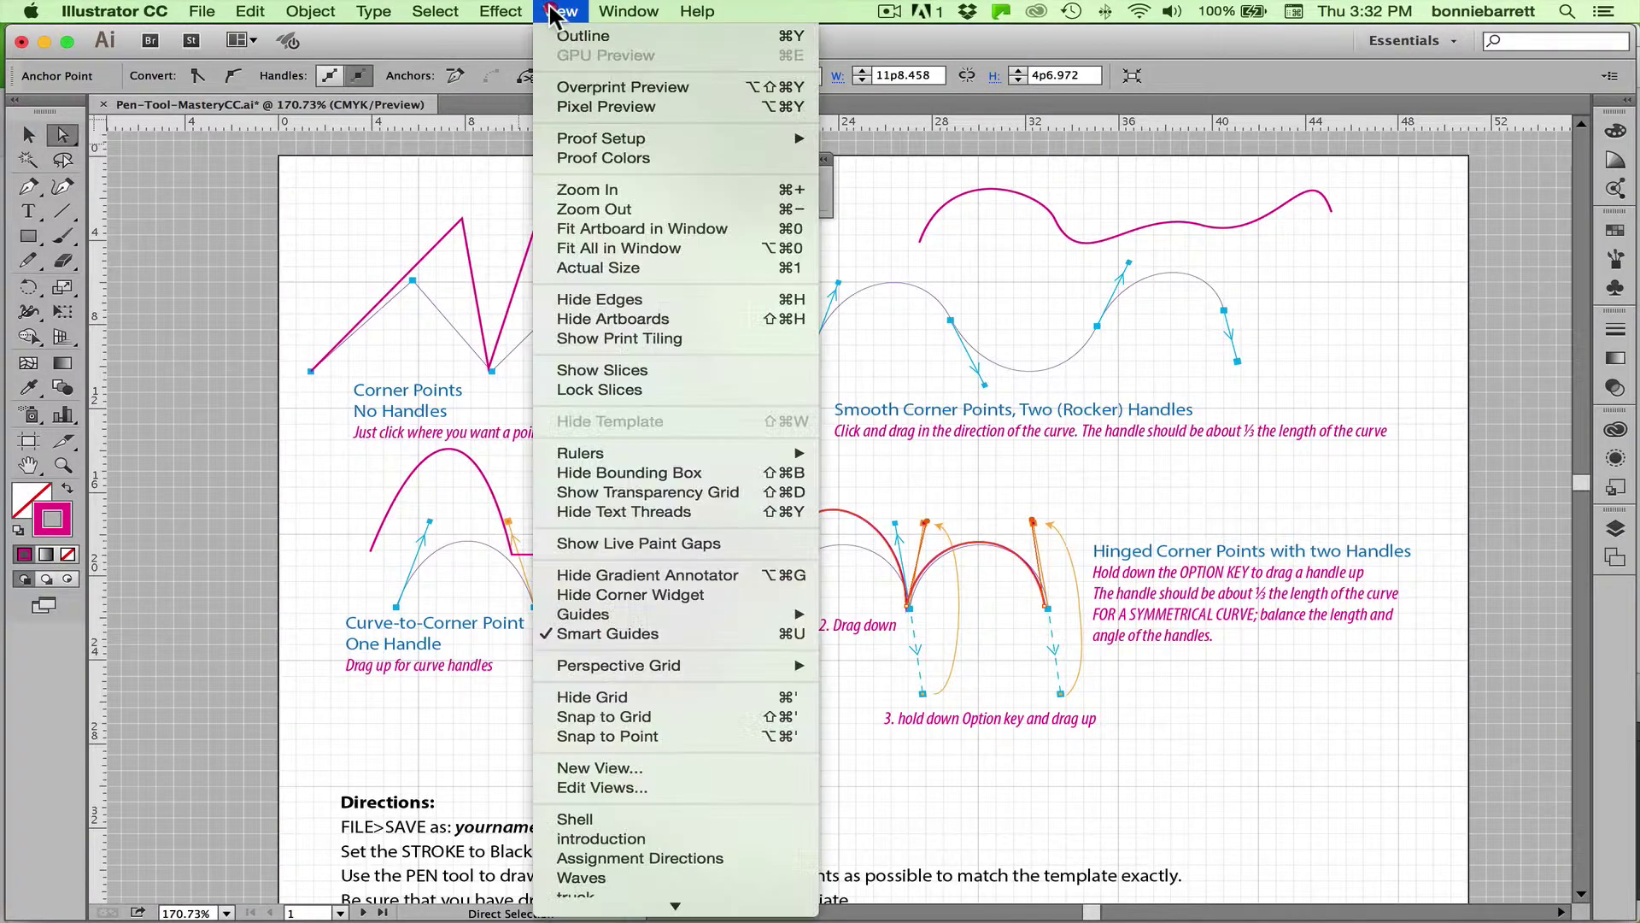
click(623, 885)
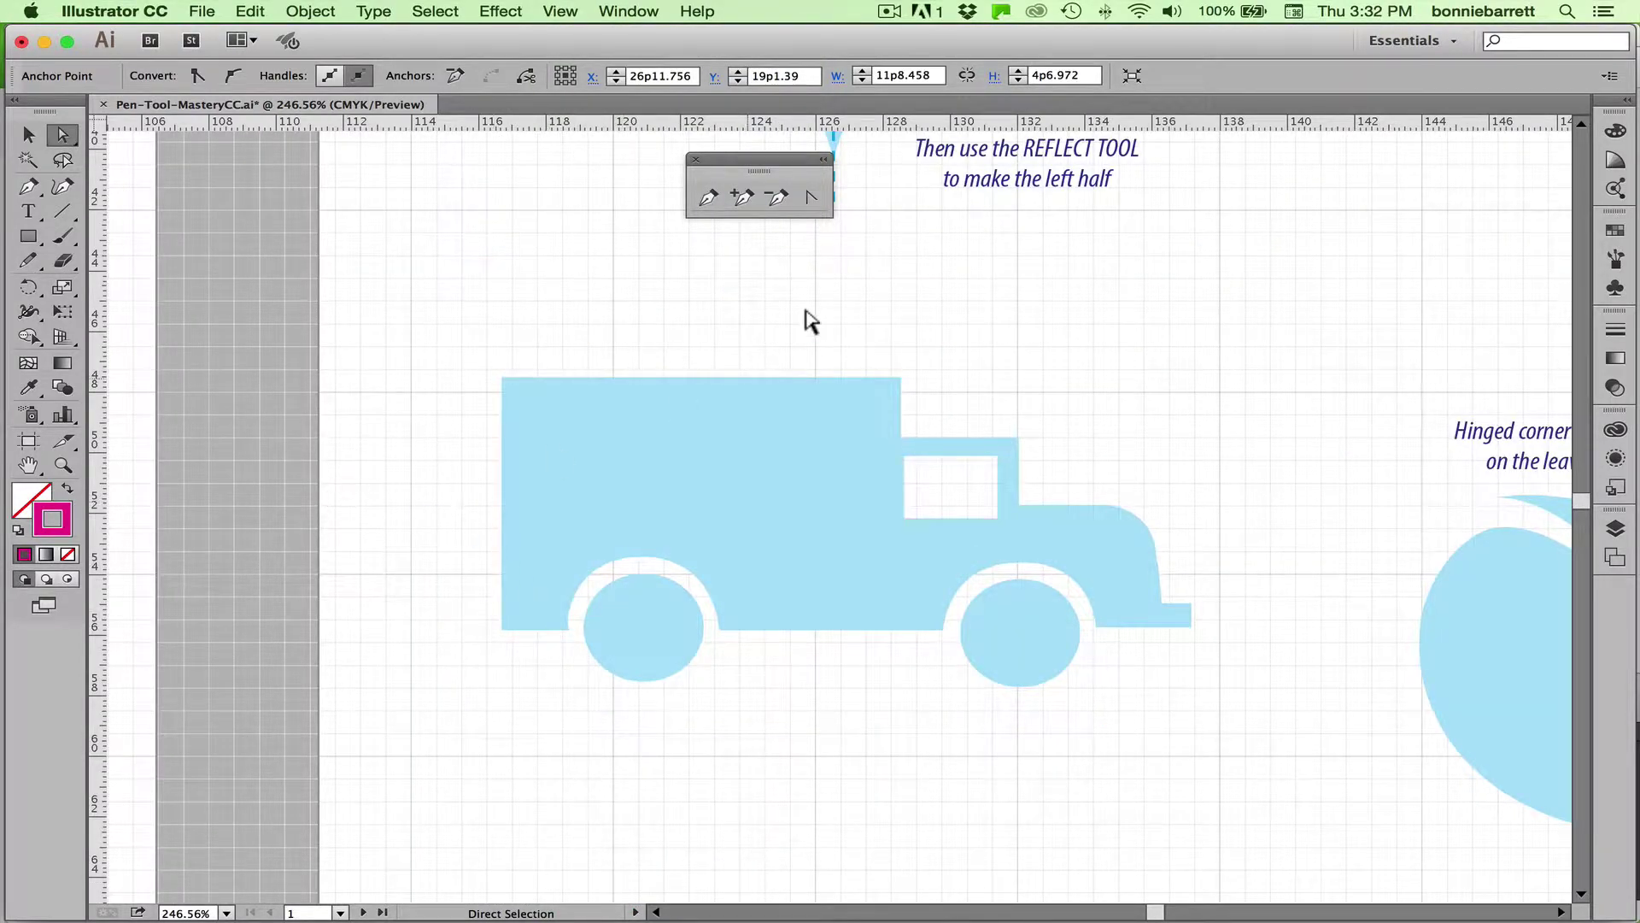
click(706, 197)
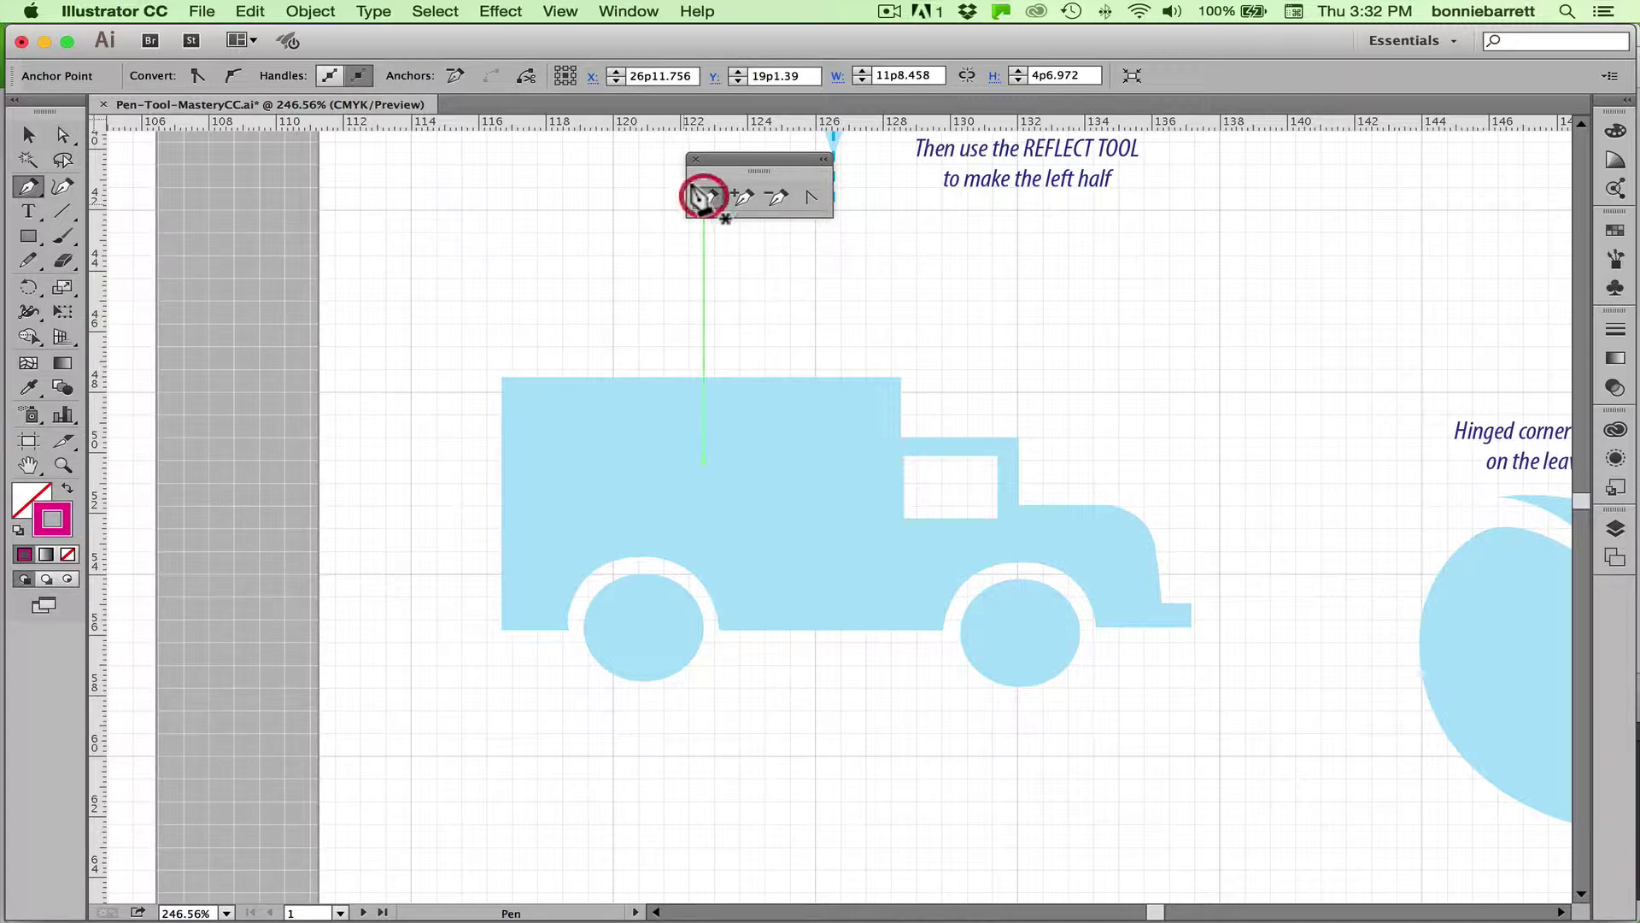
click(533, 291)
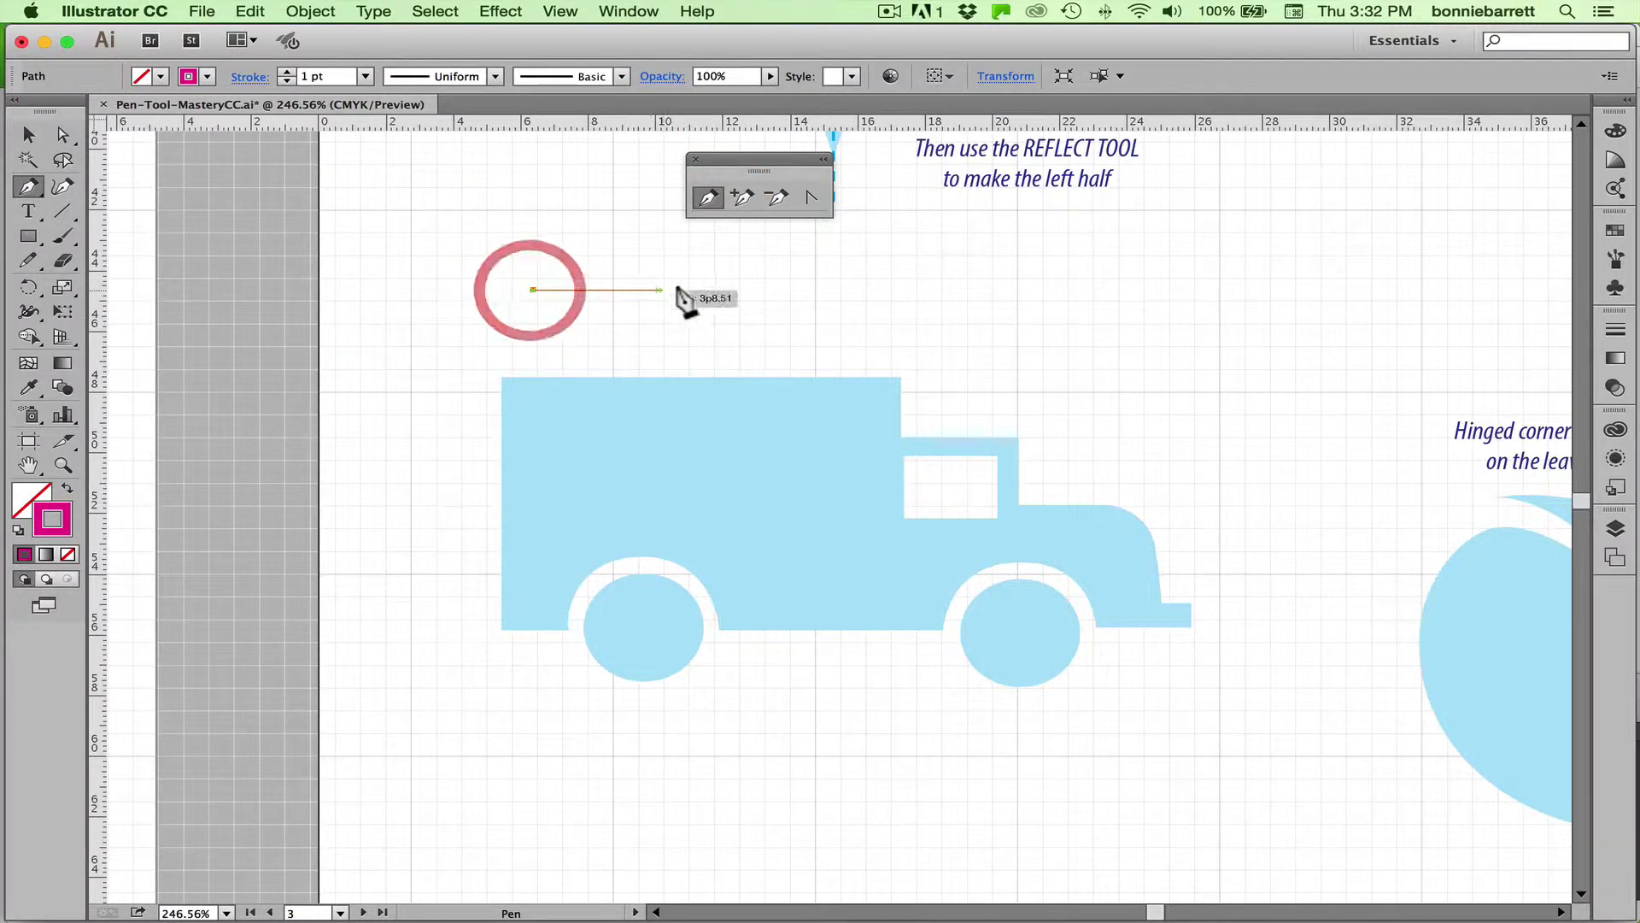
drag(677, 330, 808, 322)
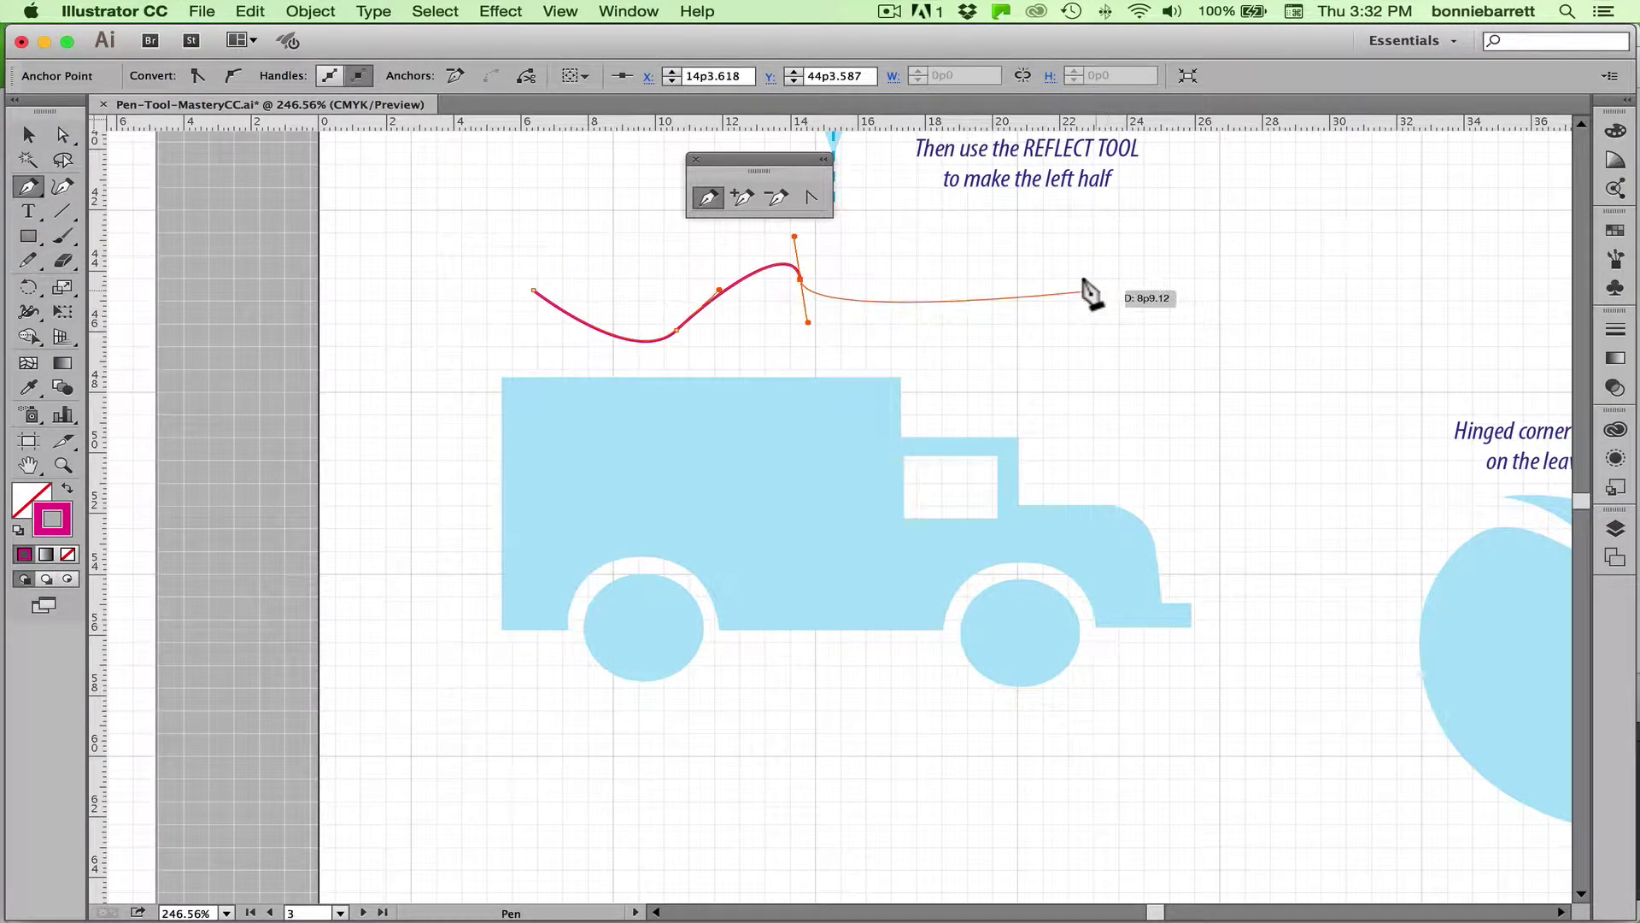
key(super+a)
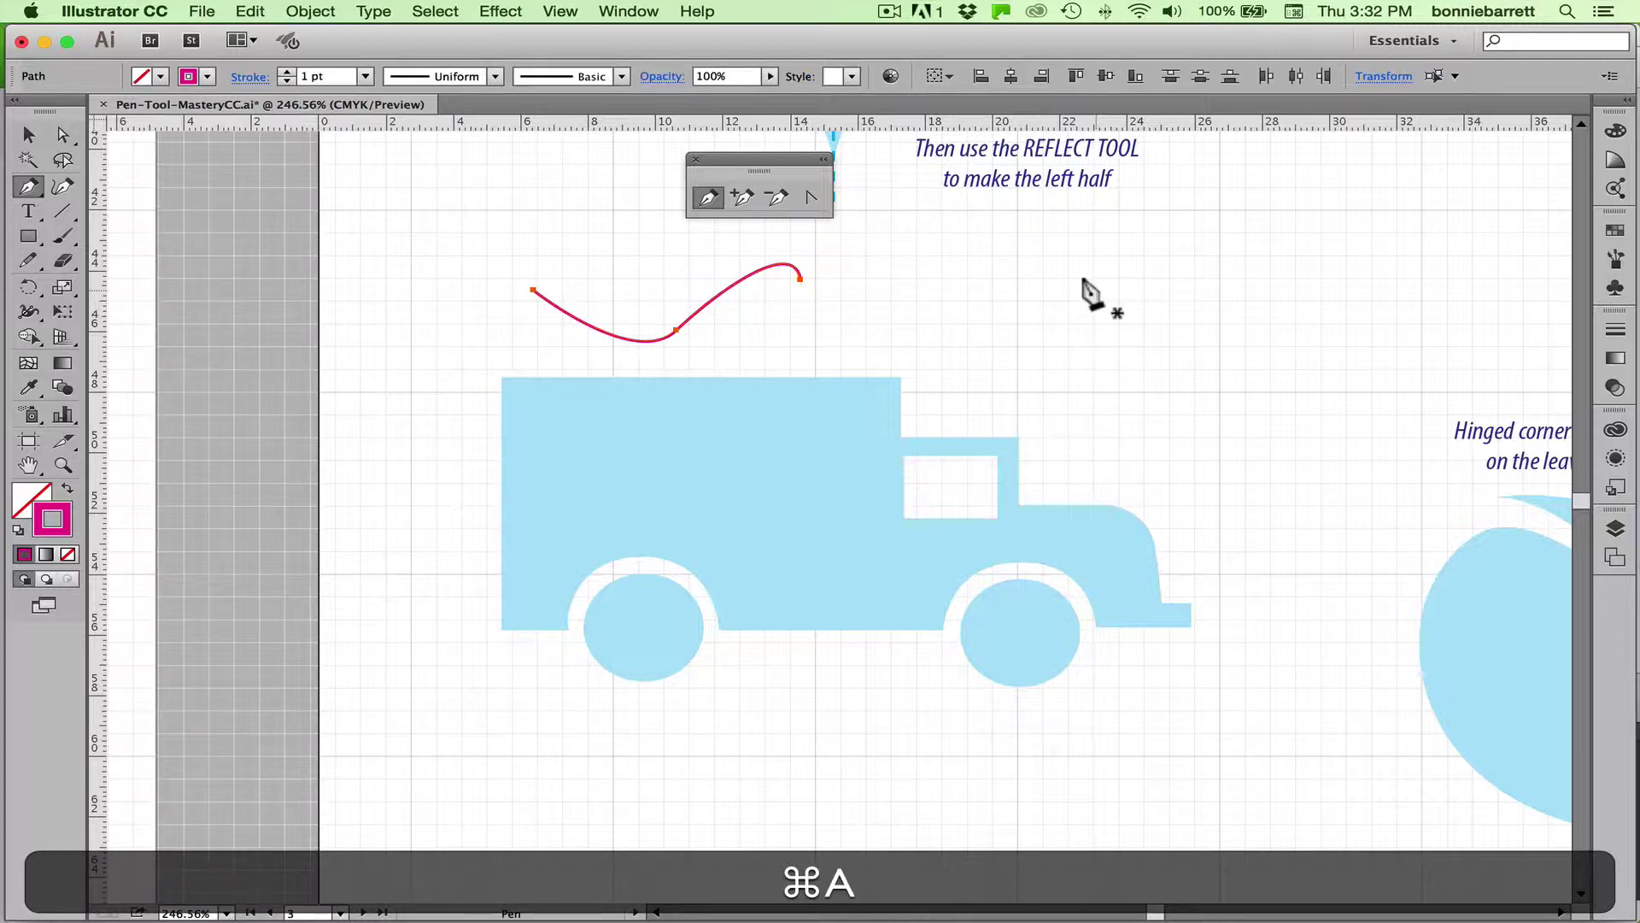
key(Delete)
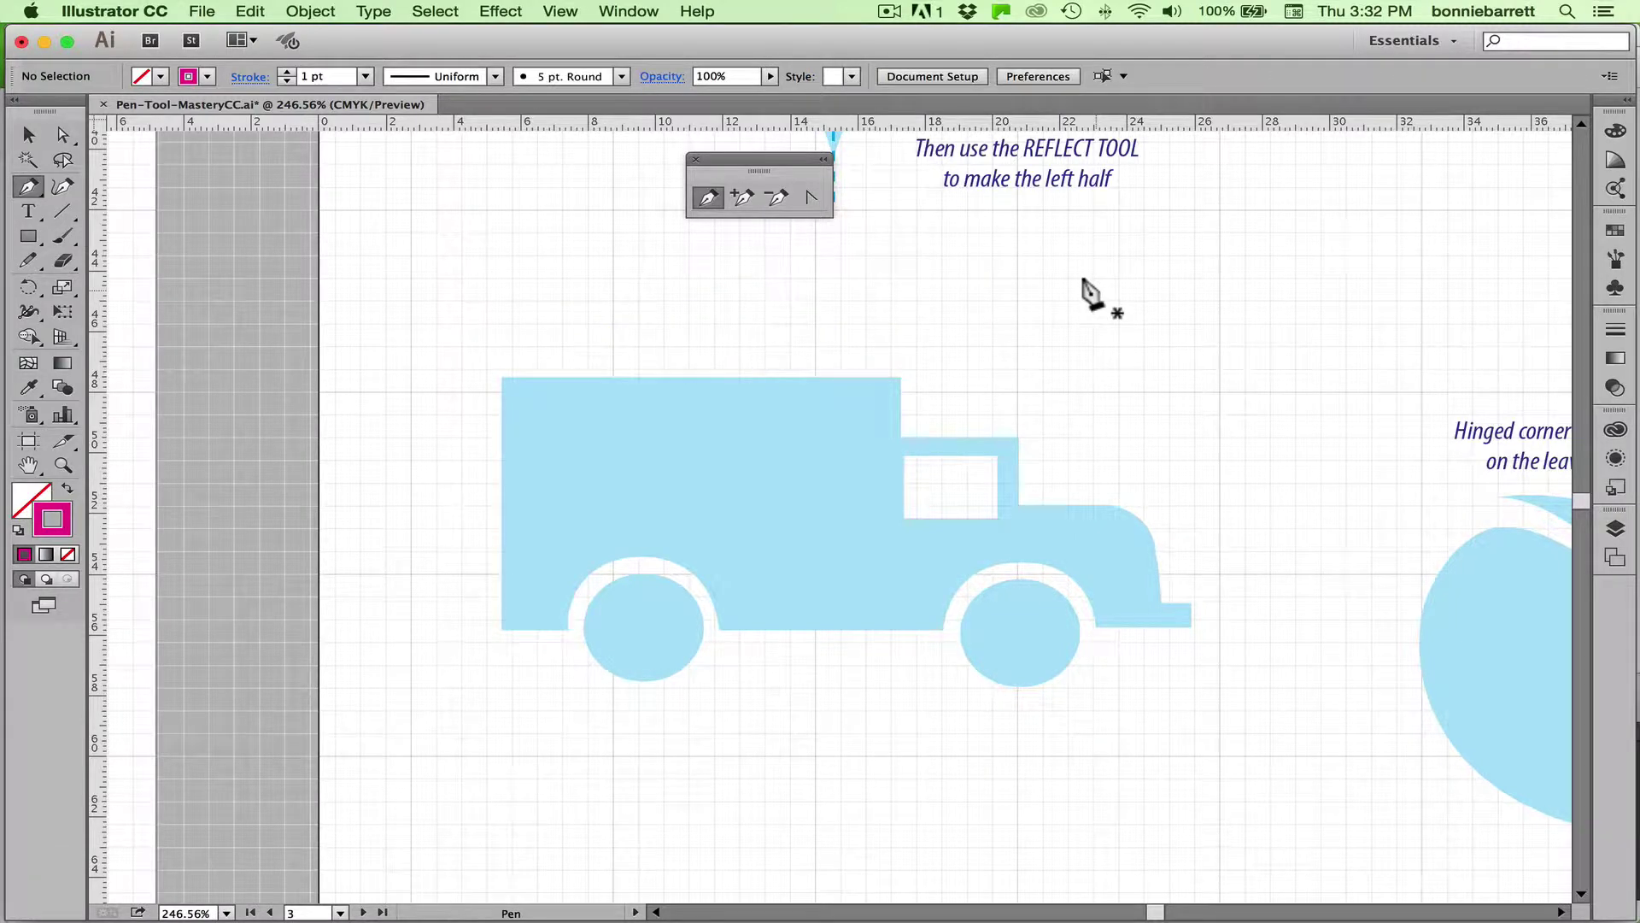
- Uncheck Enable Rubber Band for Pen Tool in the Selection & Anchor Display preferences
click(97, 12)
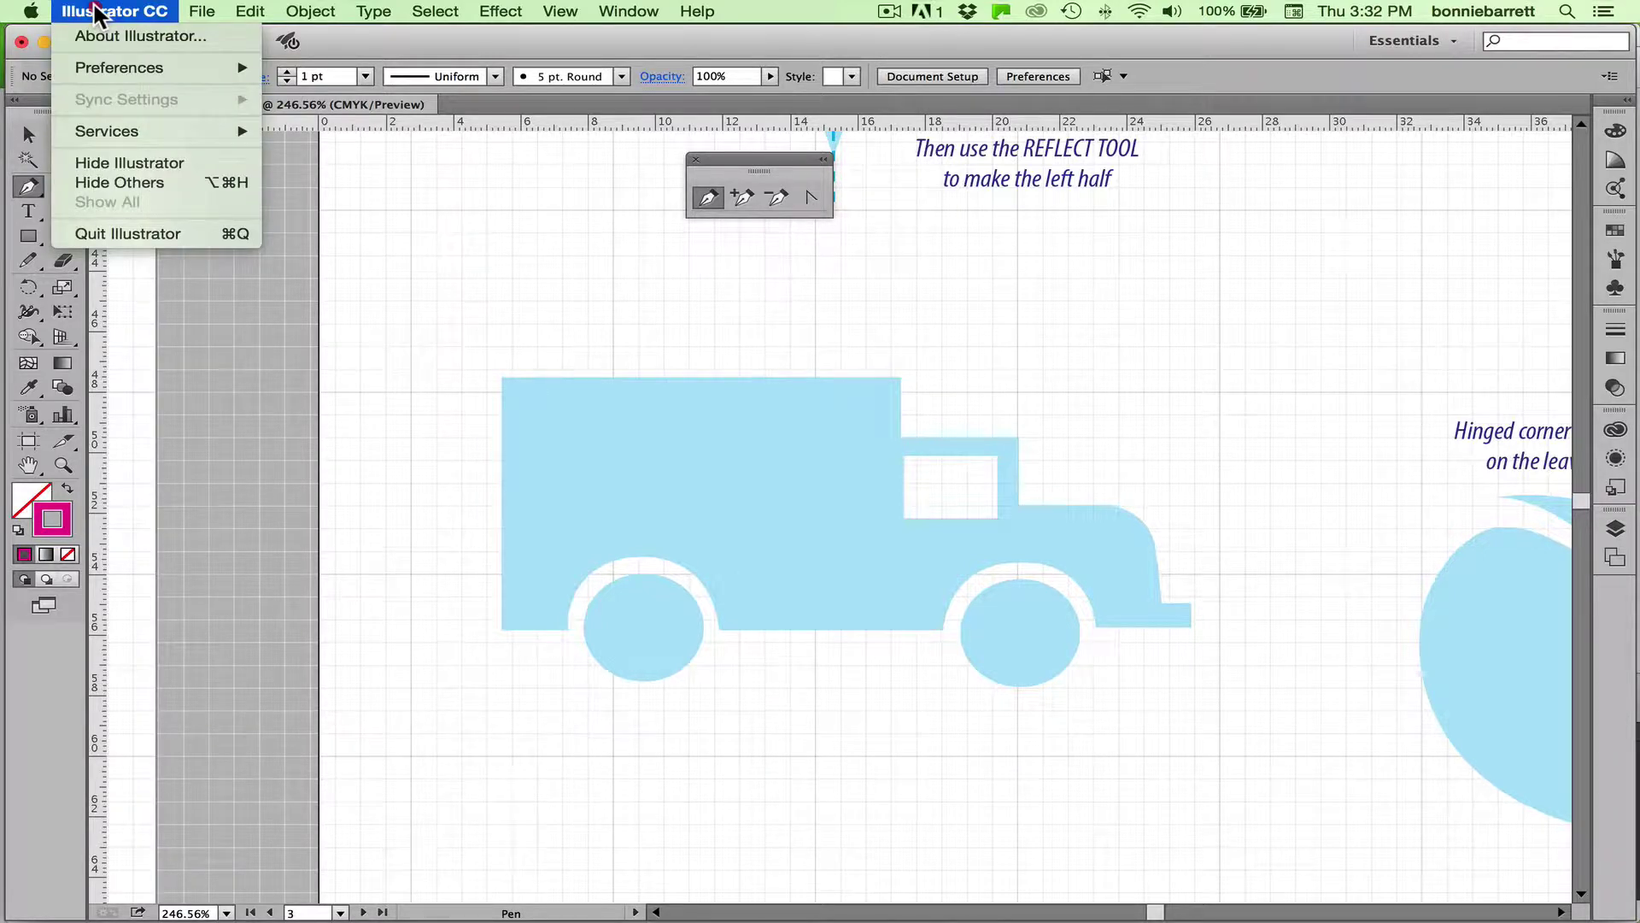
mouse_move(100, 62)
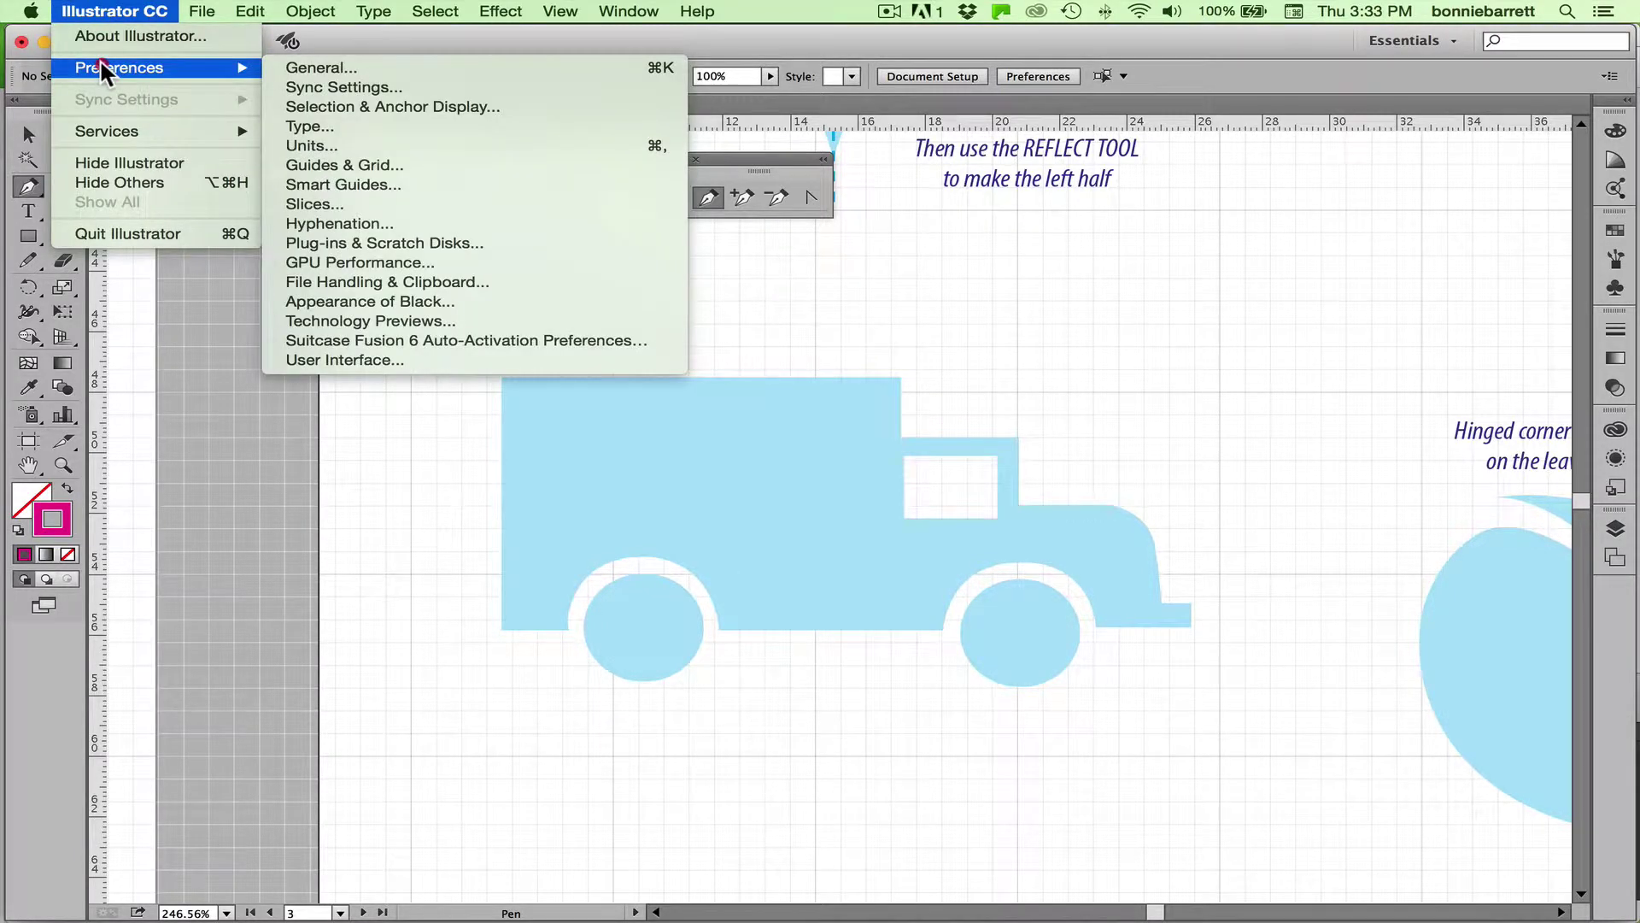
click(398, 106)
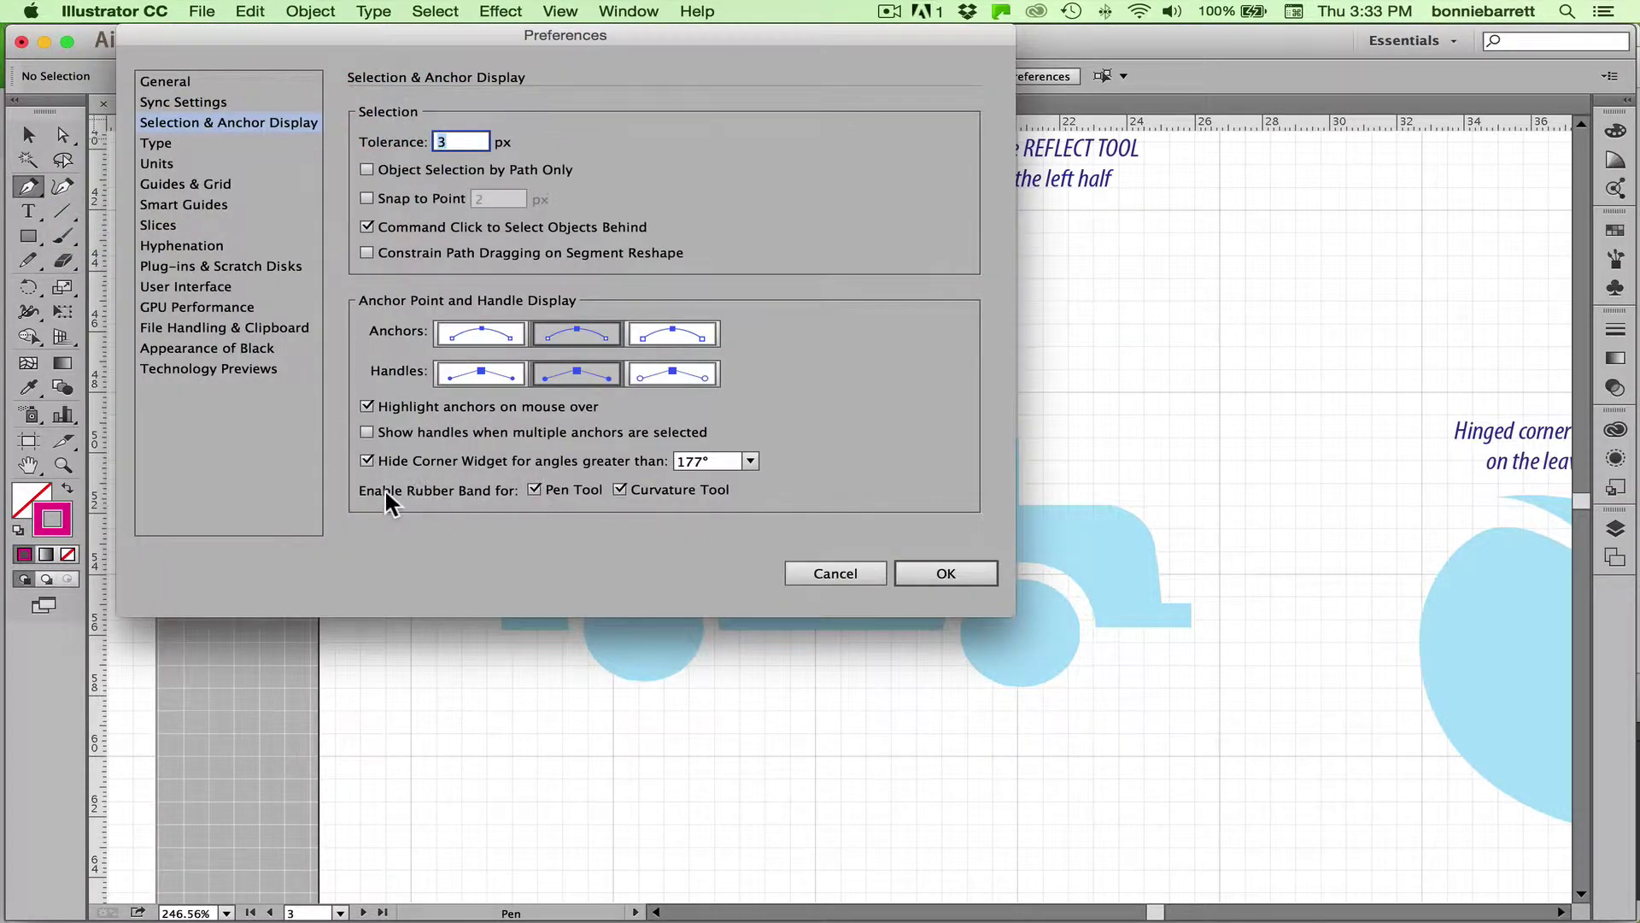
click(535, 489)
click(952, 571)
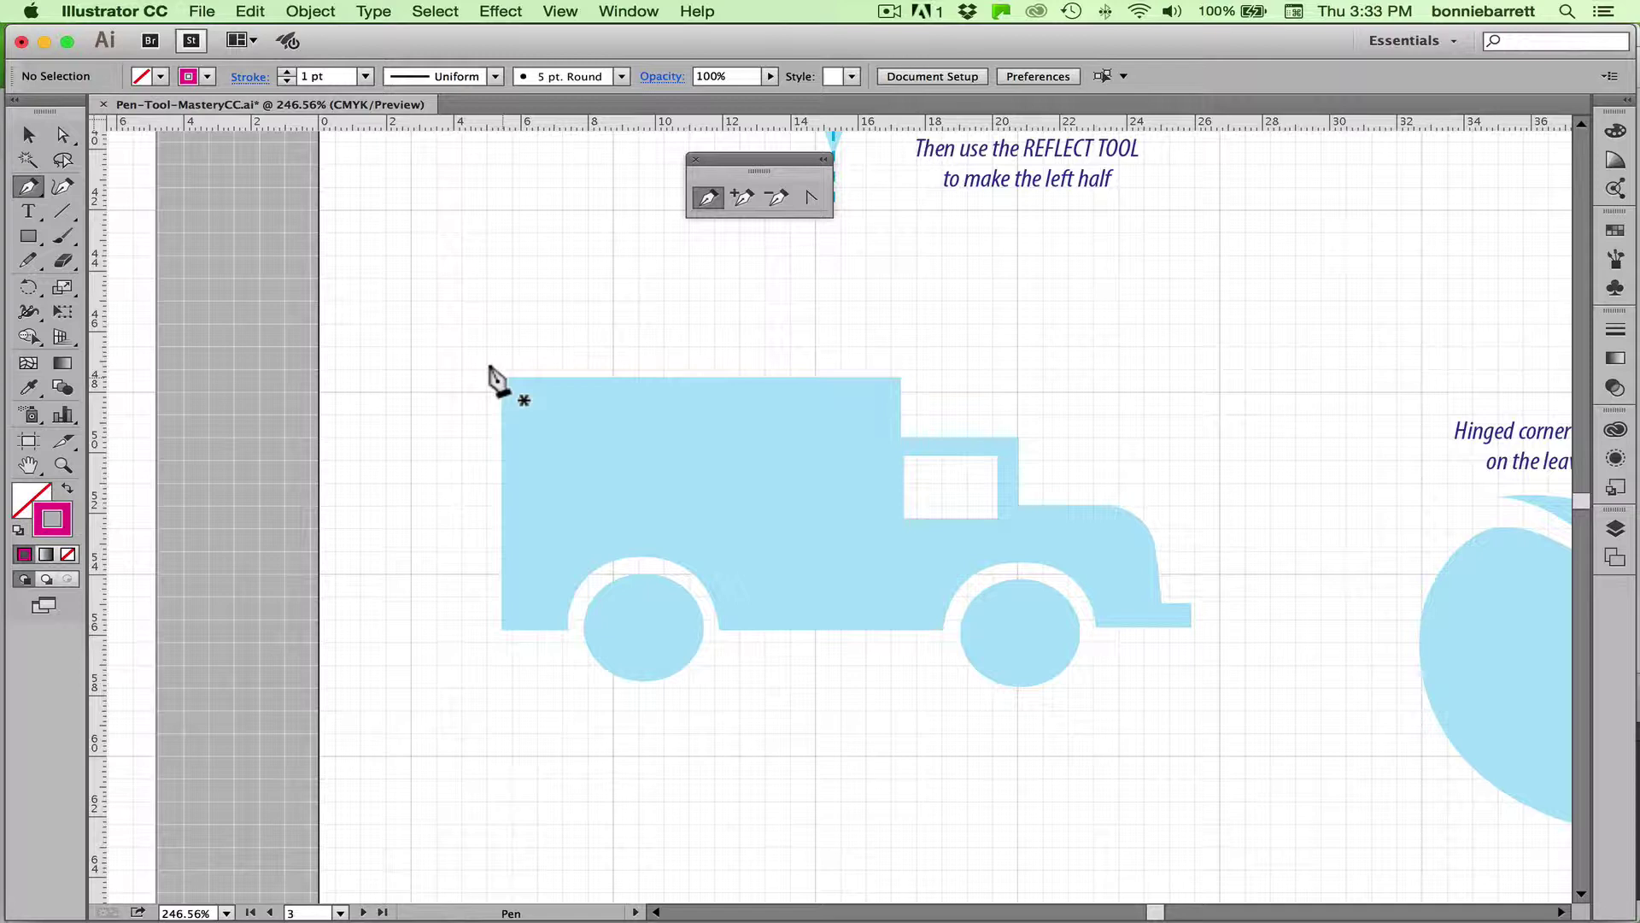
- Pen-trace the truck's top edge, cab step and hood top with straight segments, starting the hood curve
click(492, 367)
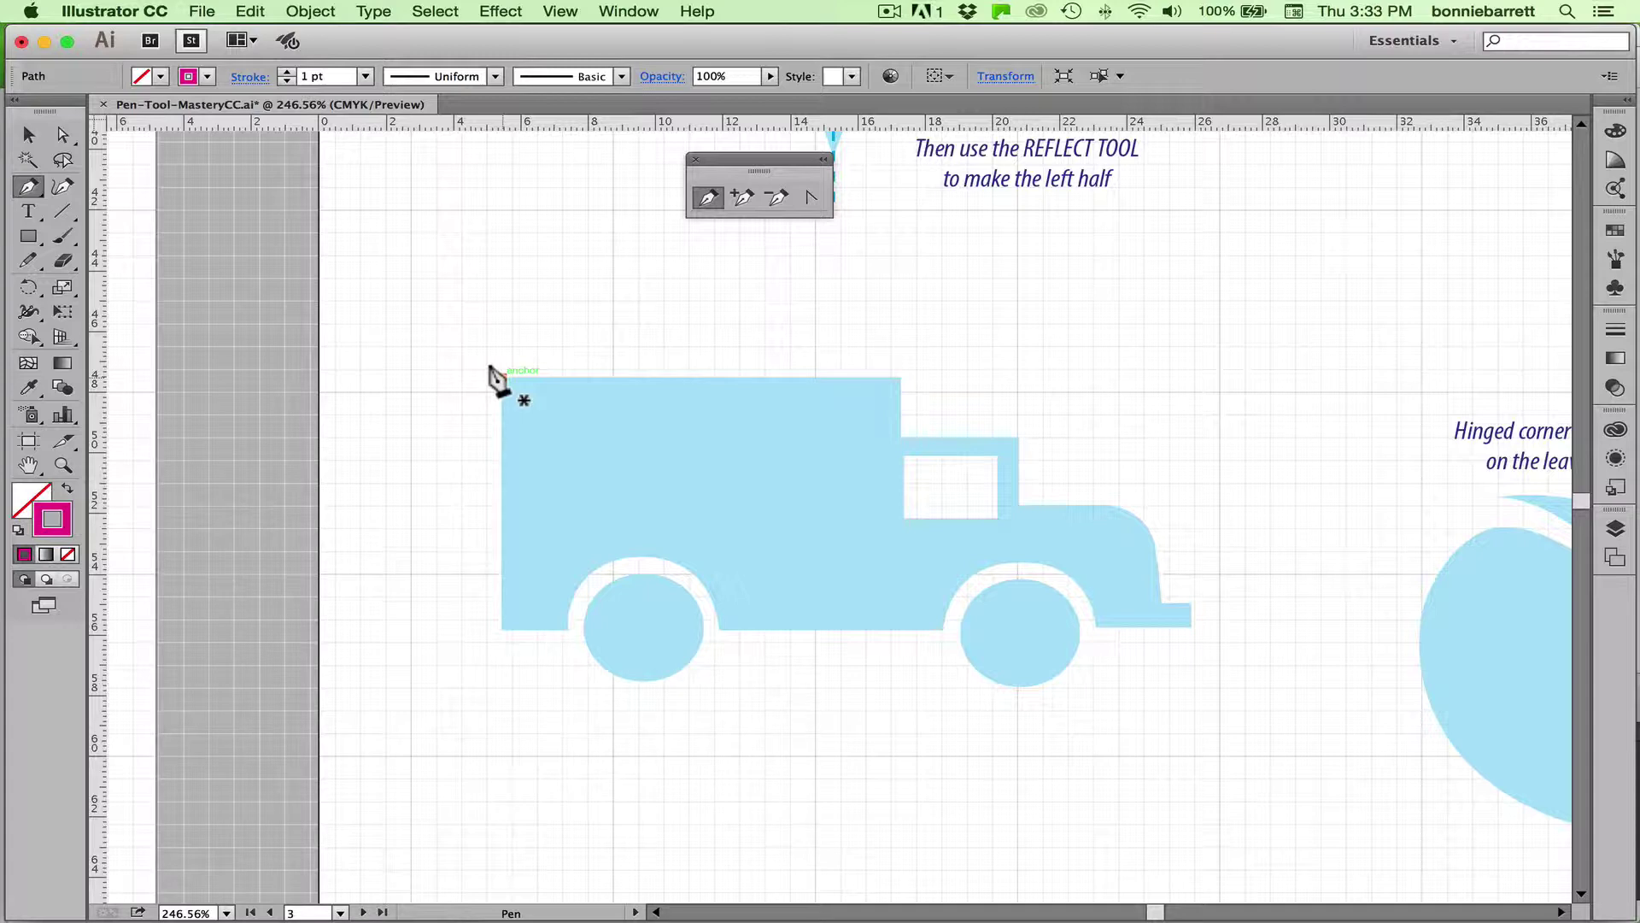
key(shift)
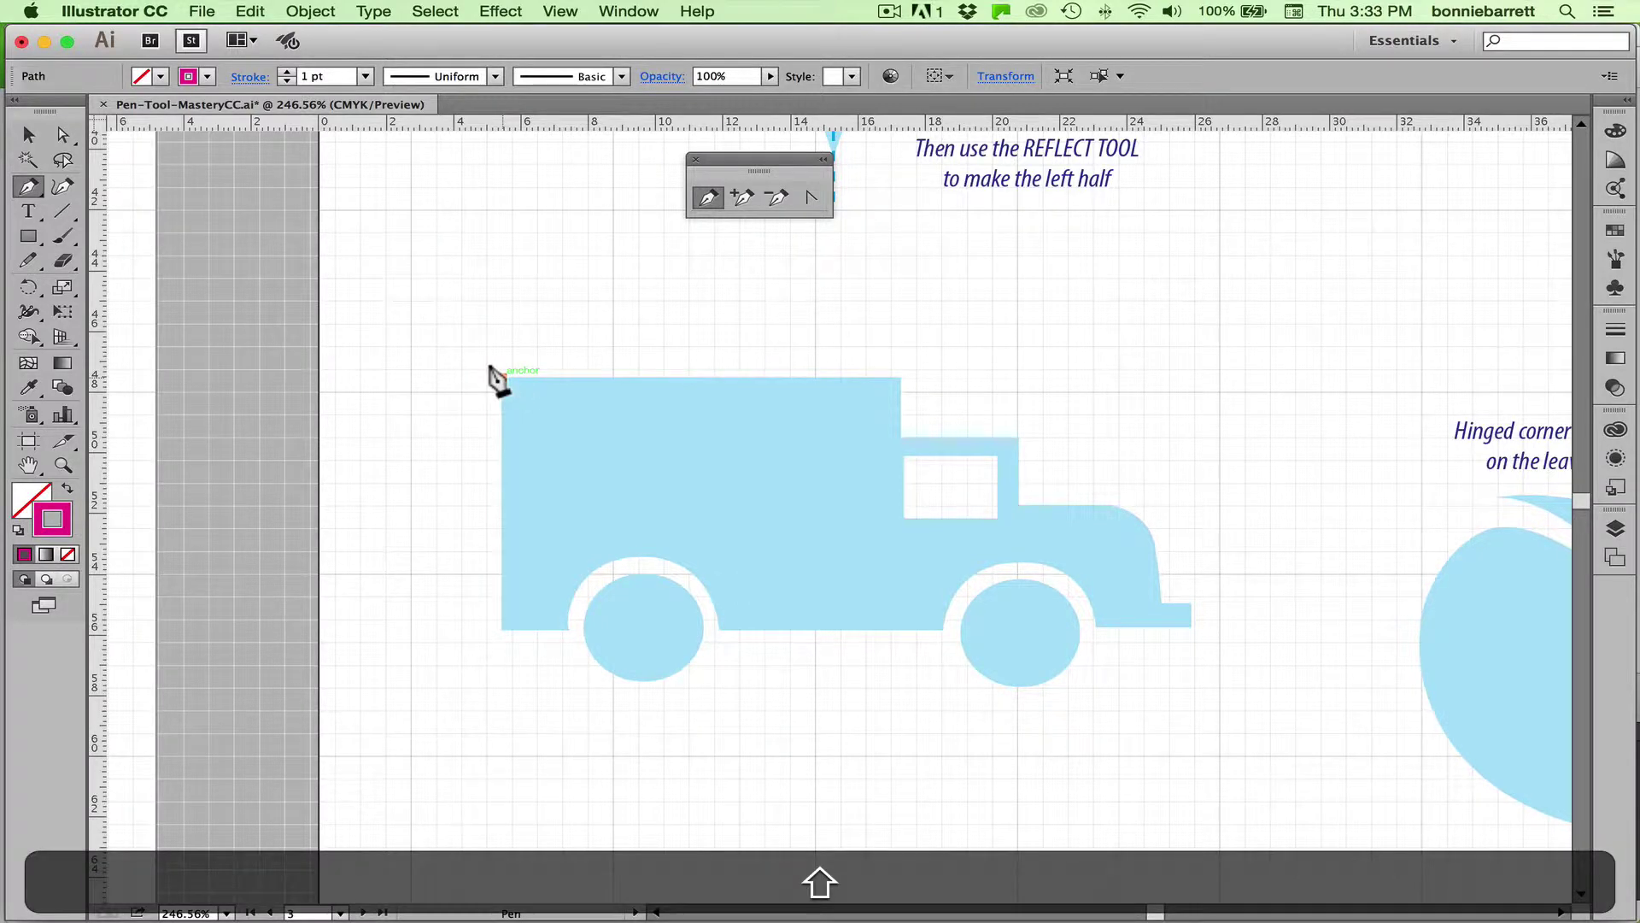
click(500, 376)
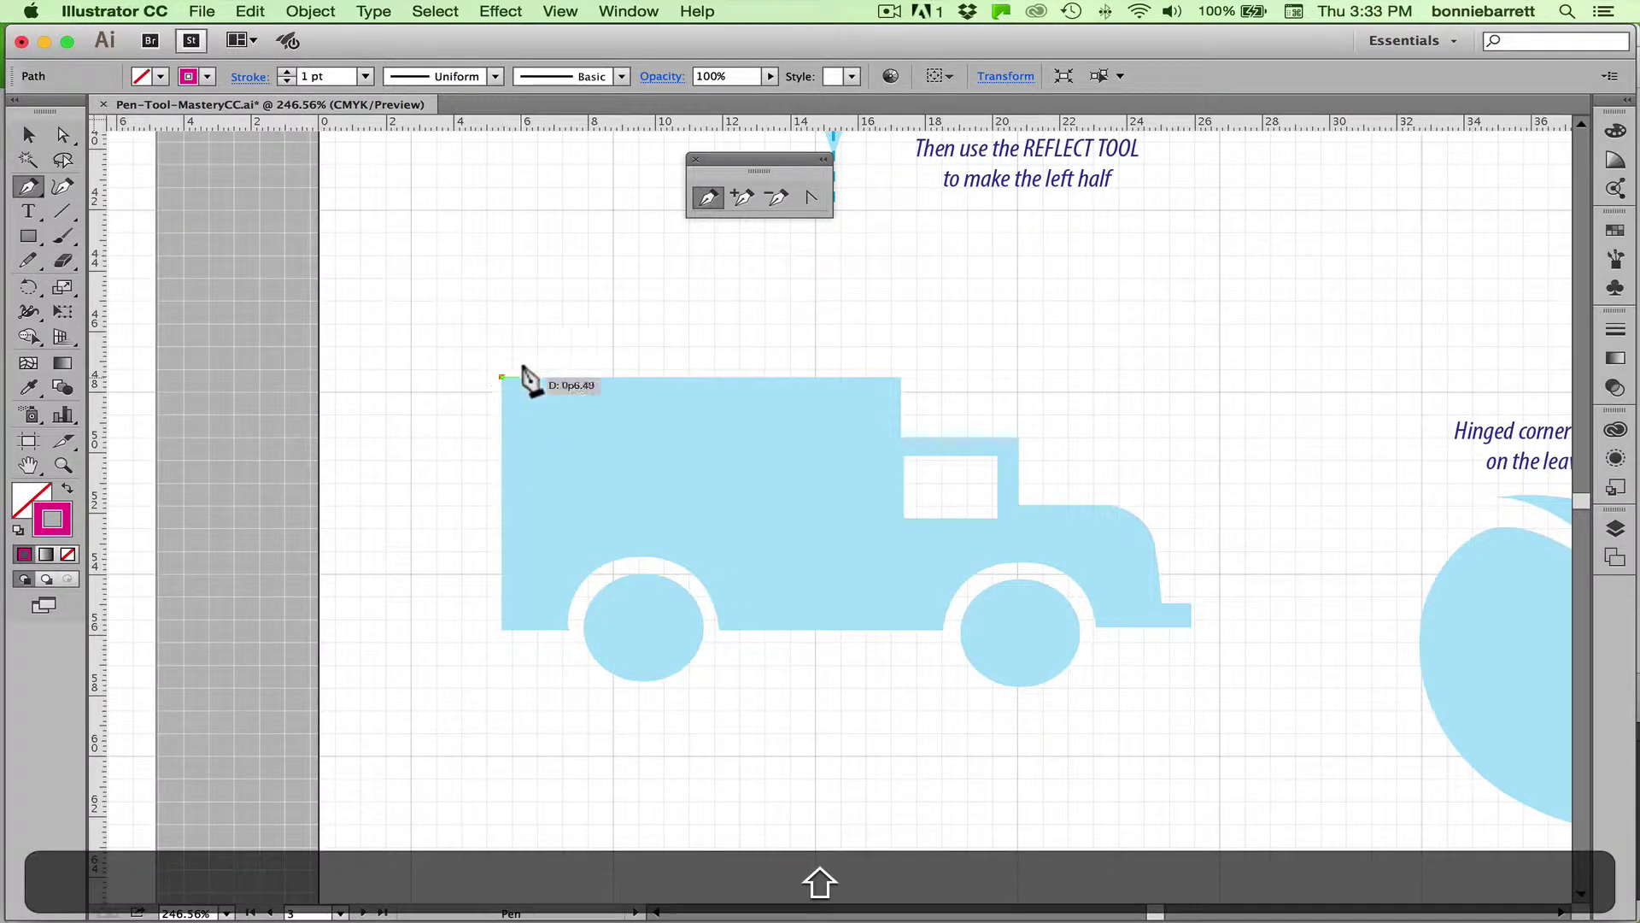
click(899, 376)
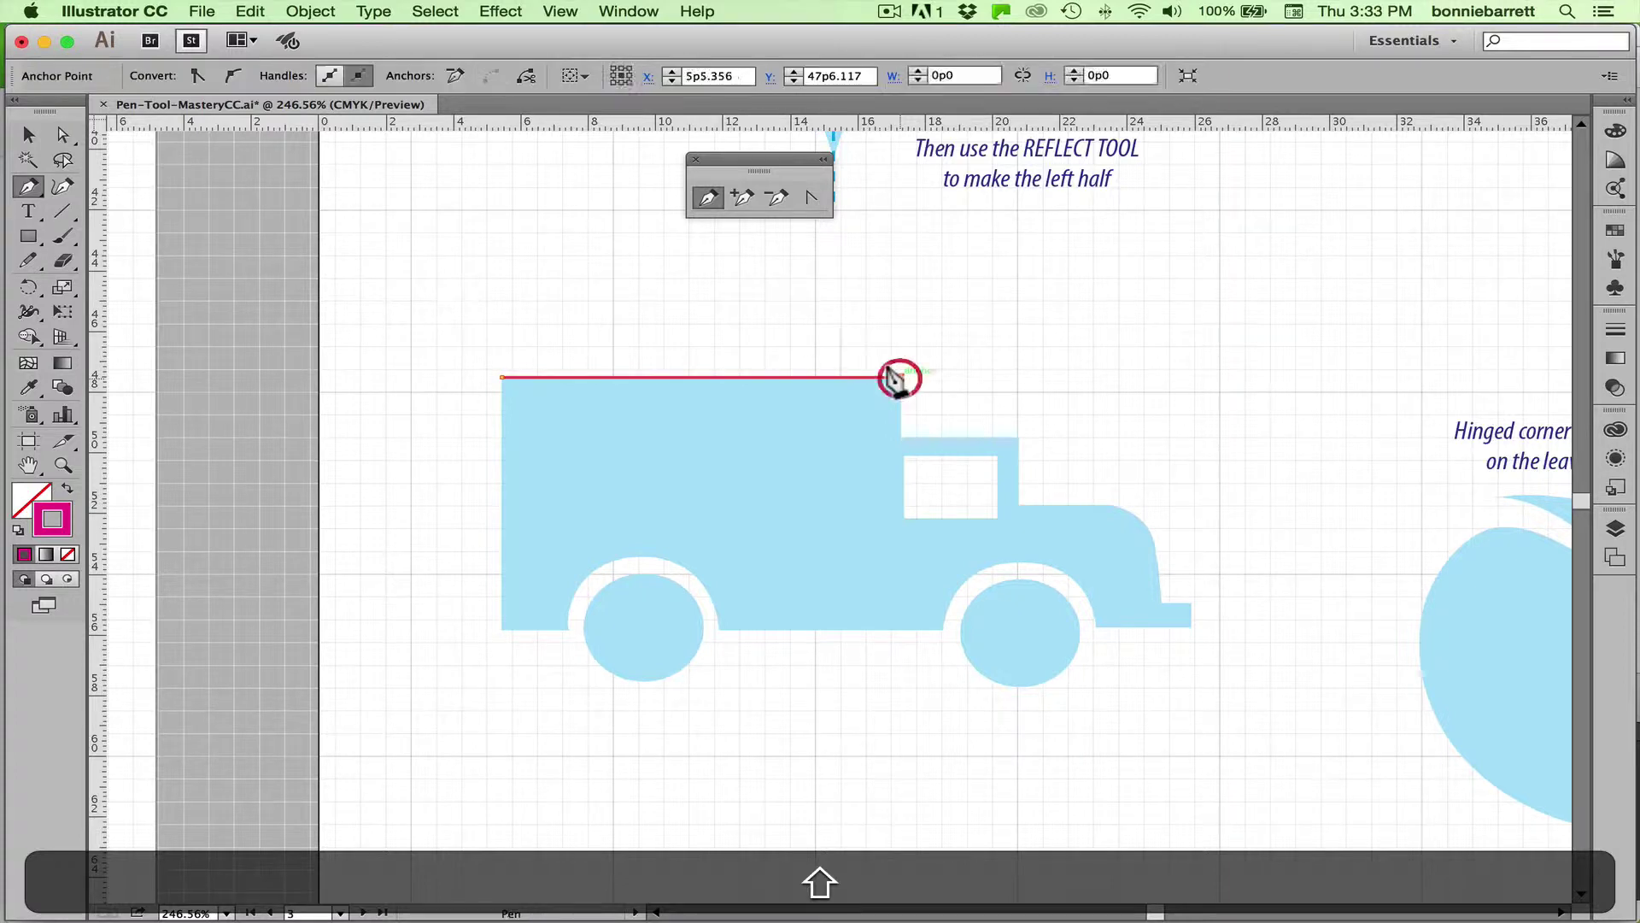
click(892, 432)
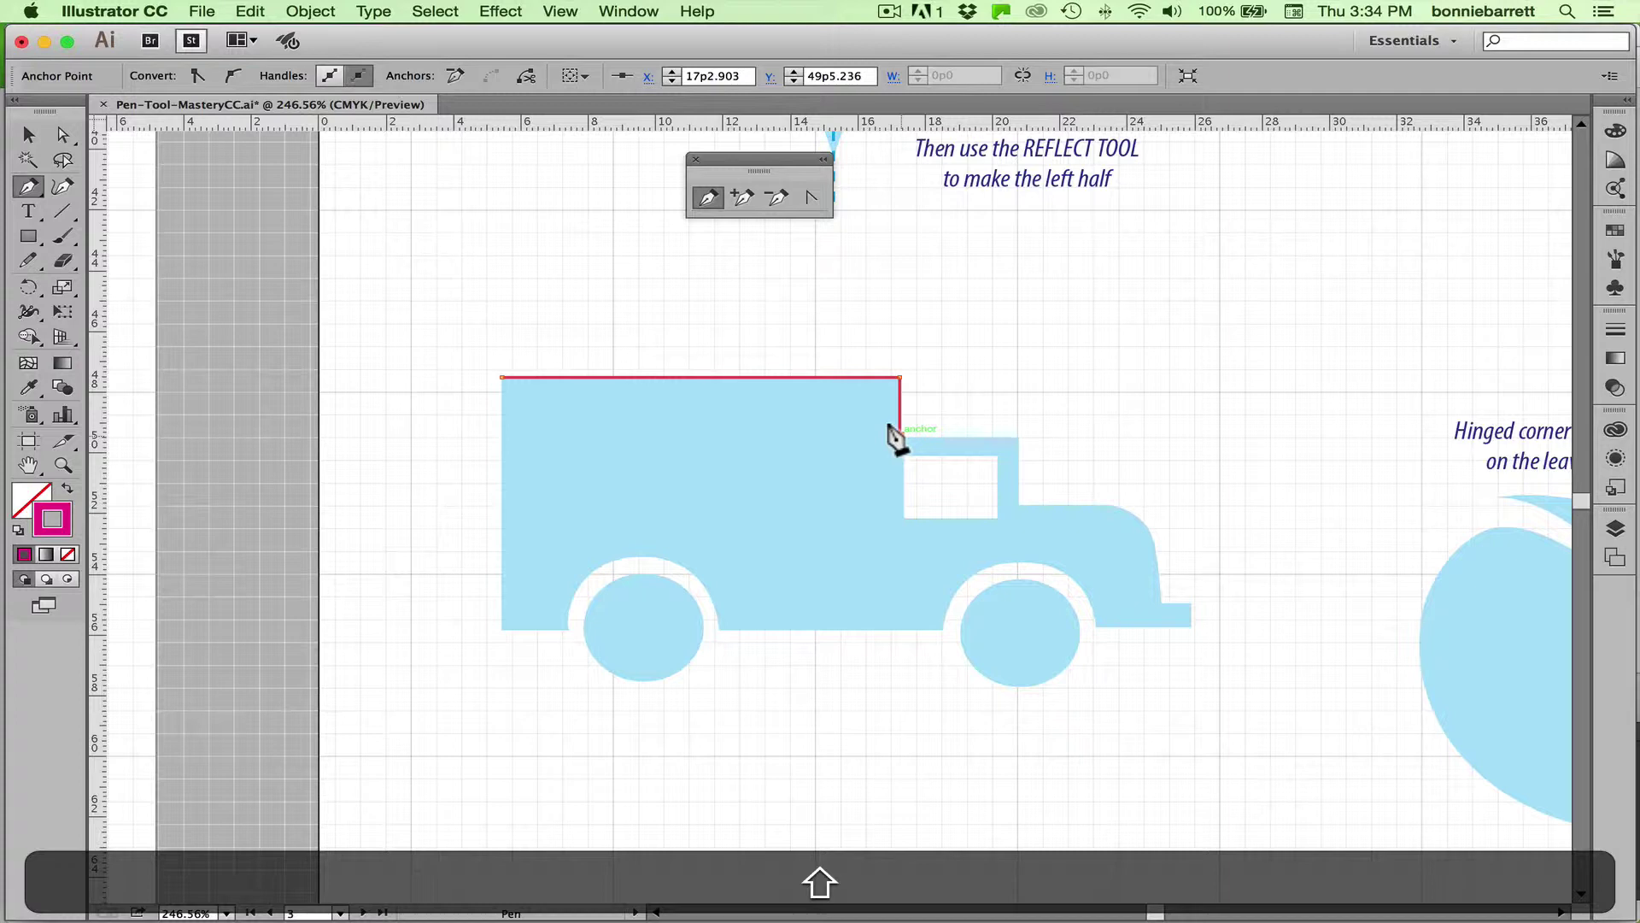
click(1010, 435)
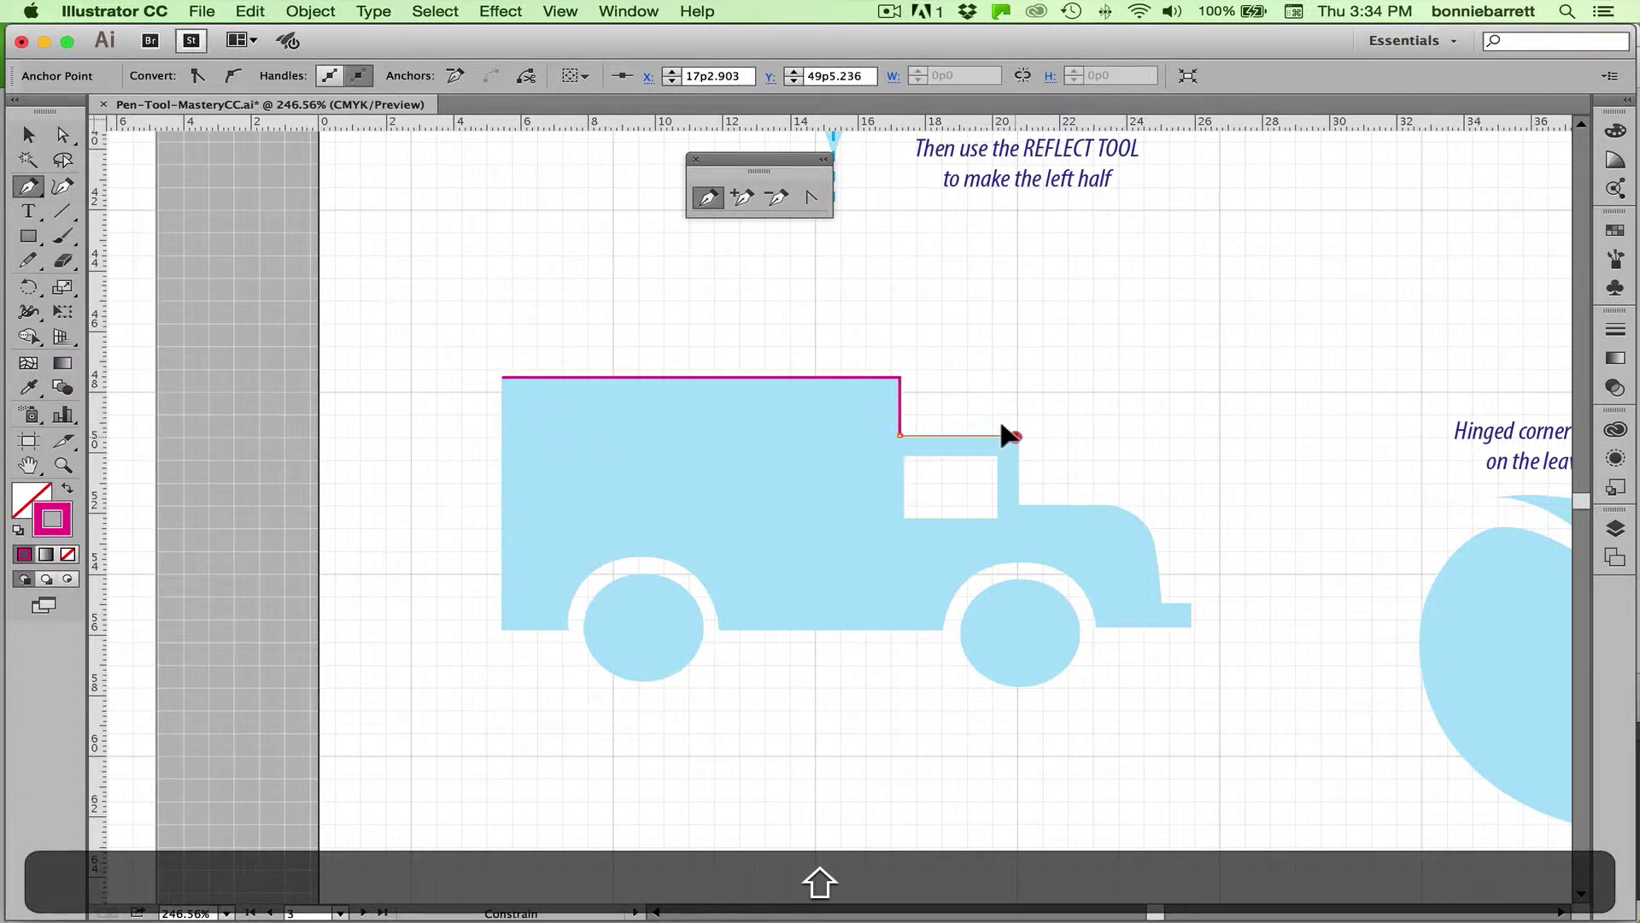
click(1014, 504)
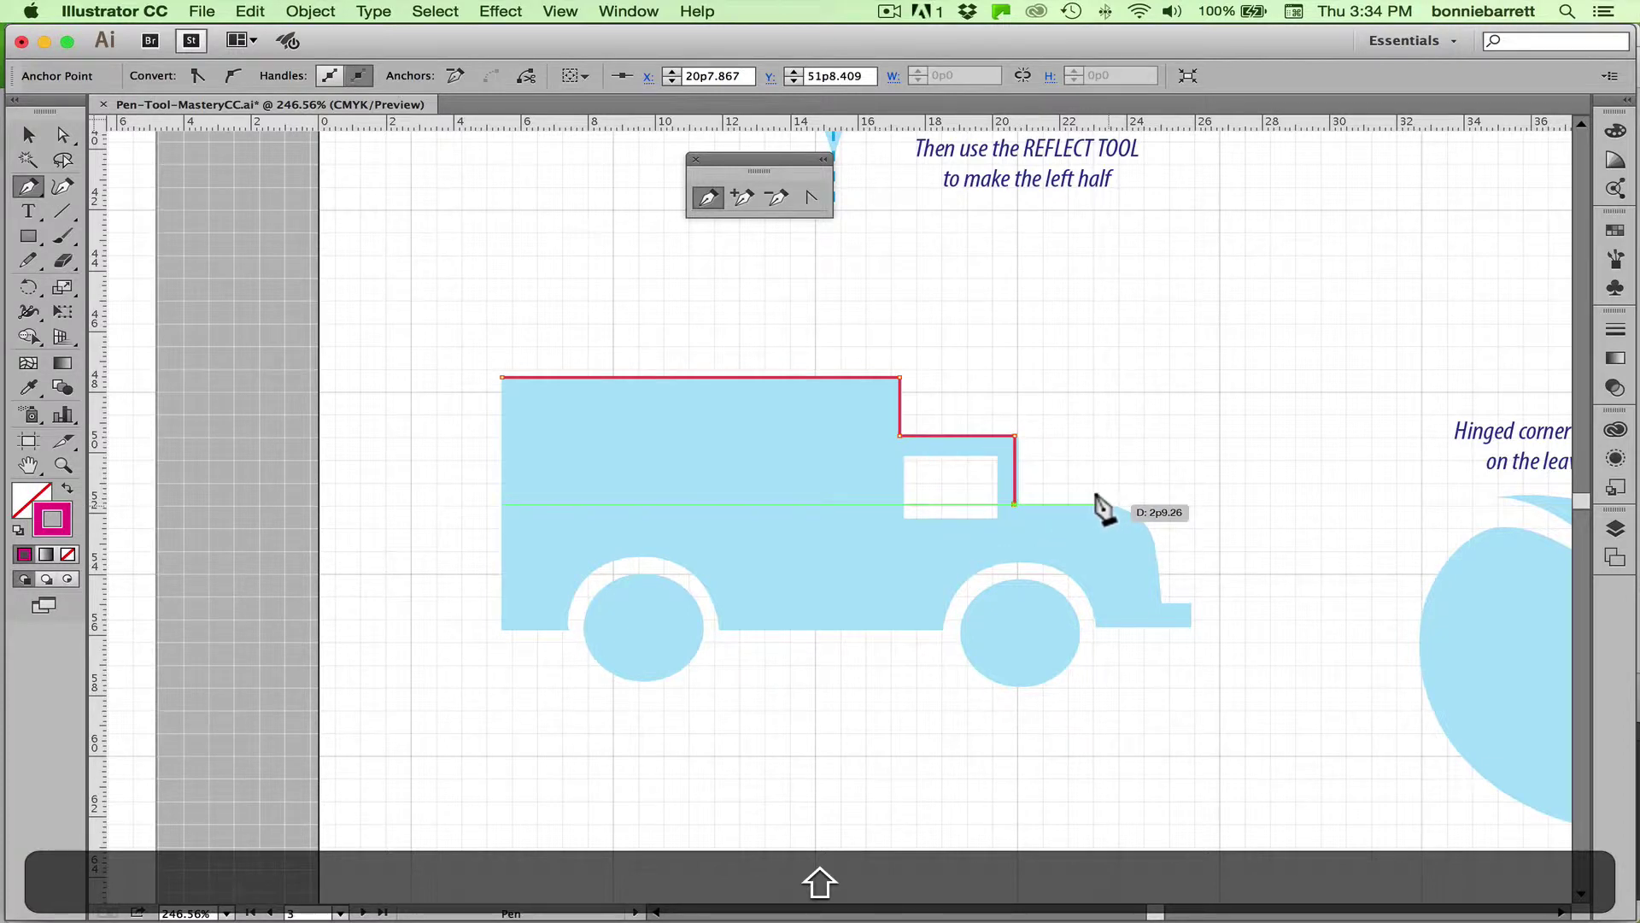
click(1101, 504)
drag(1097, 495, 1124, 504)
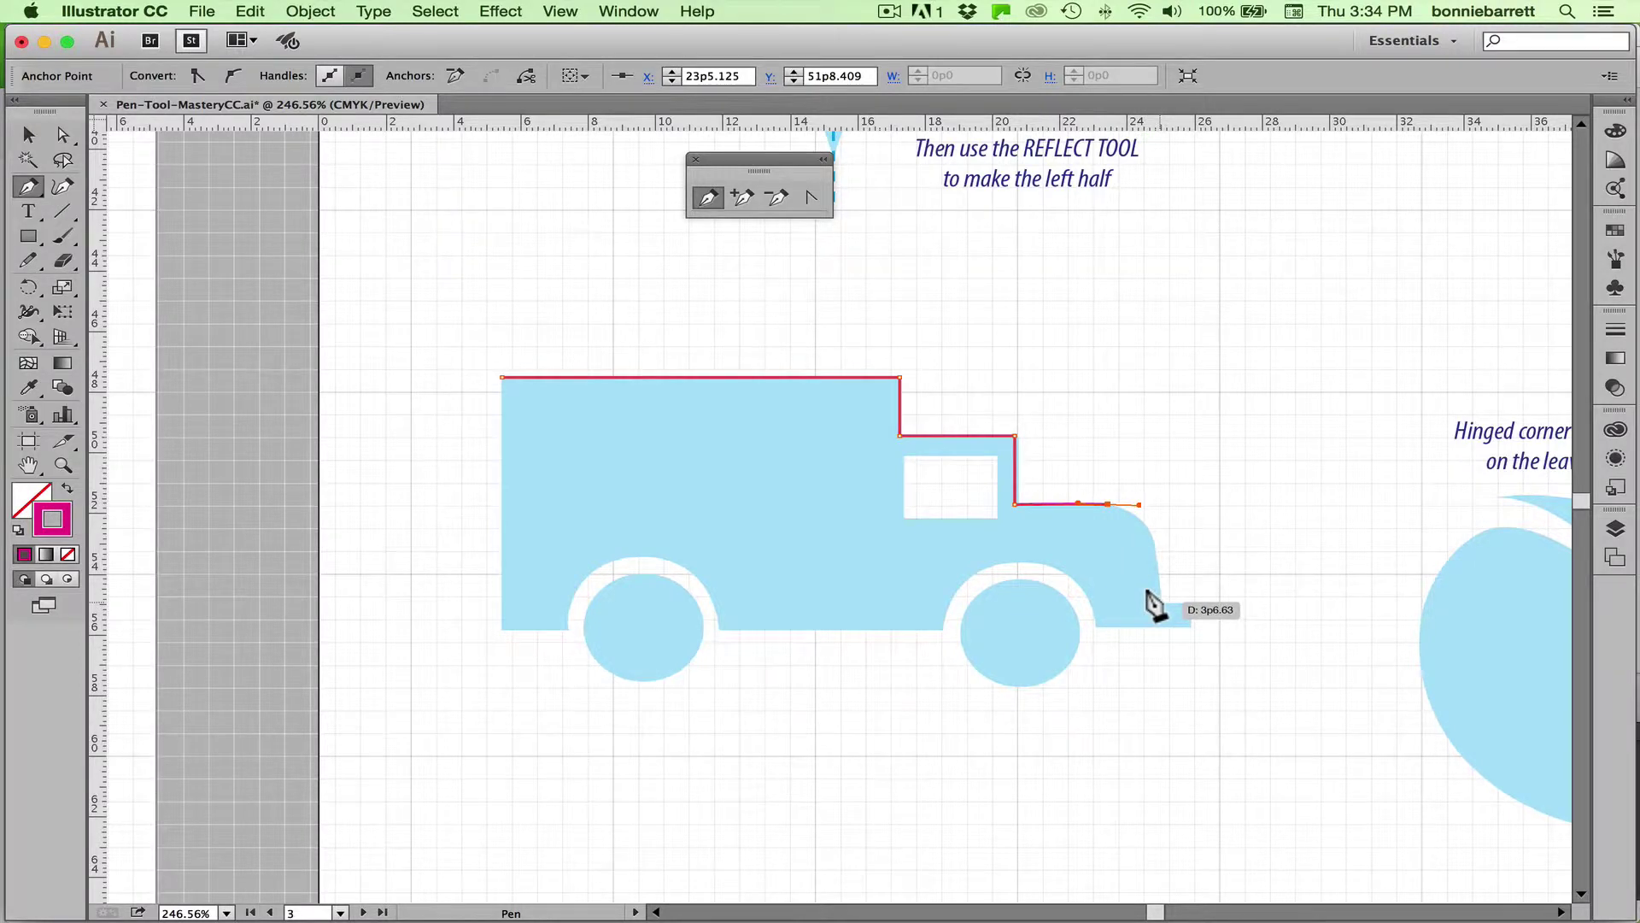
- Curve the path down the hood front, then add straight bumper segments back toward the front wheel
drag(1158, 597, 1145, 656)
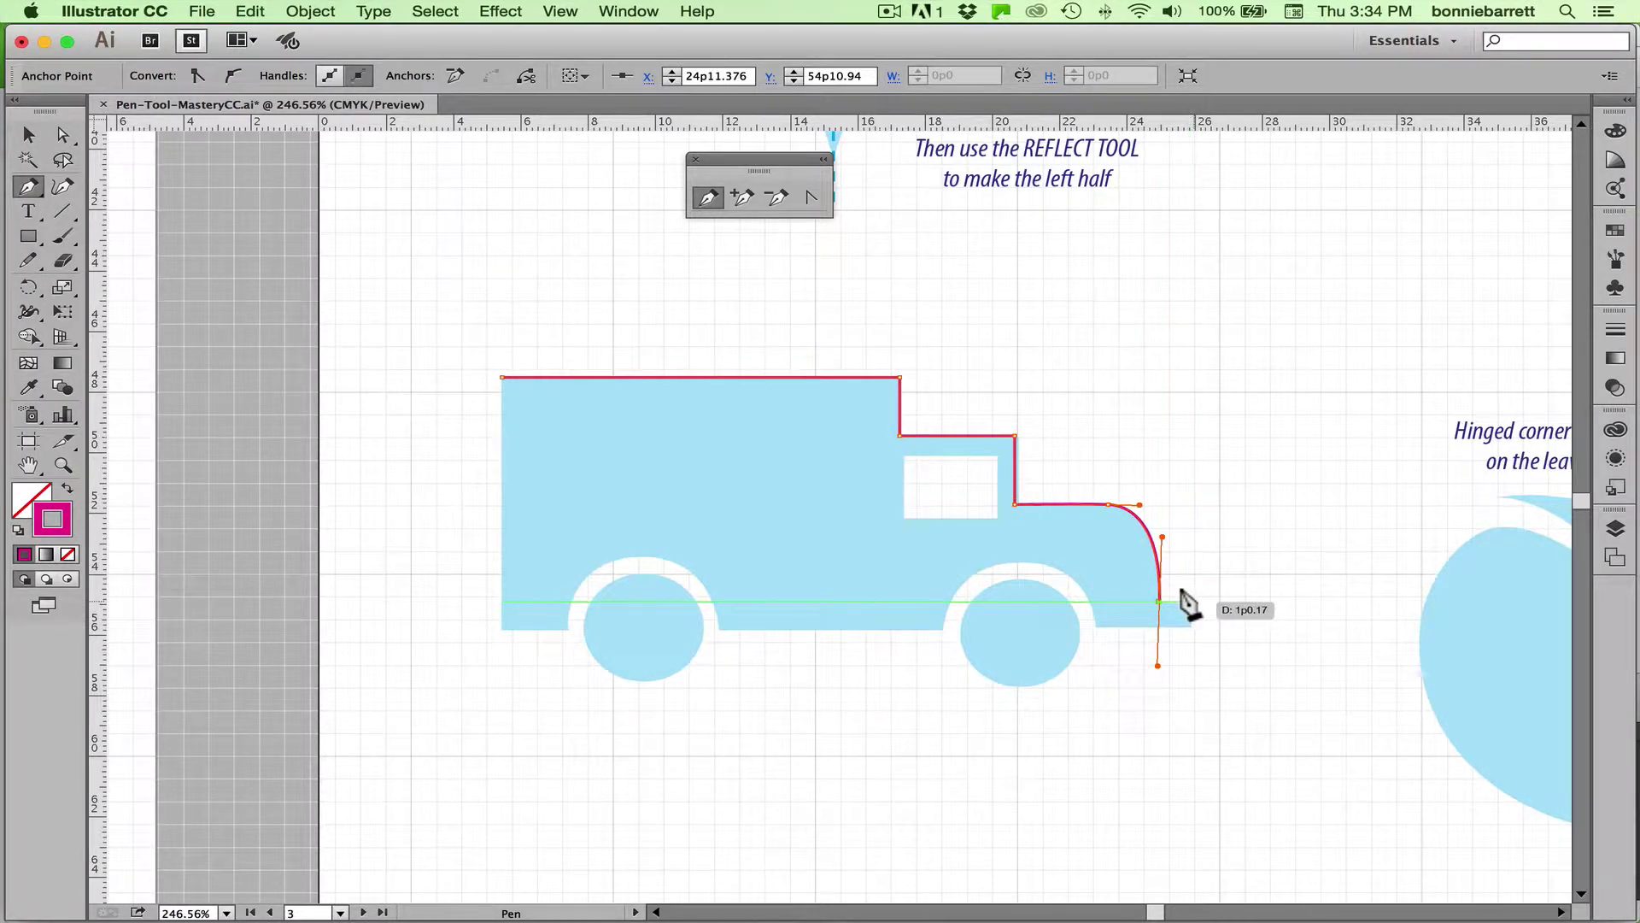
click(1189, 602)
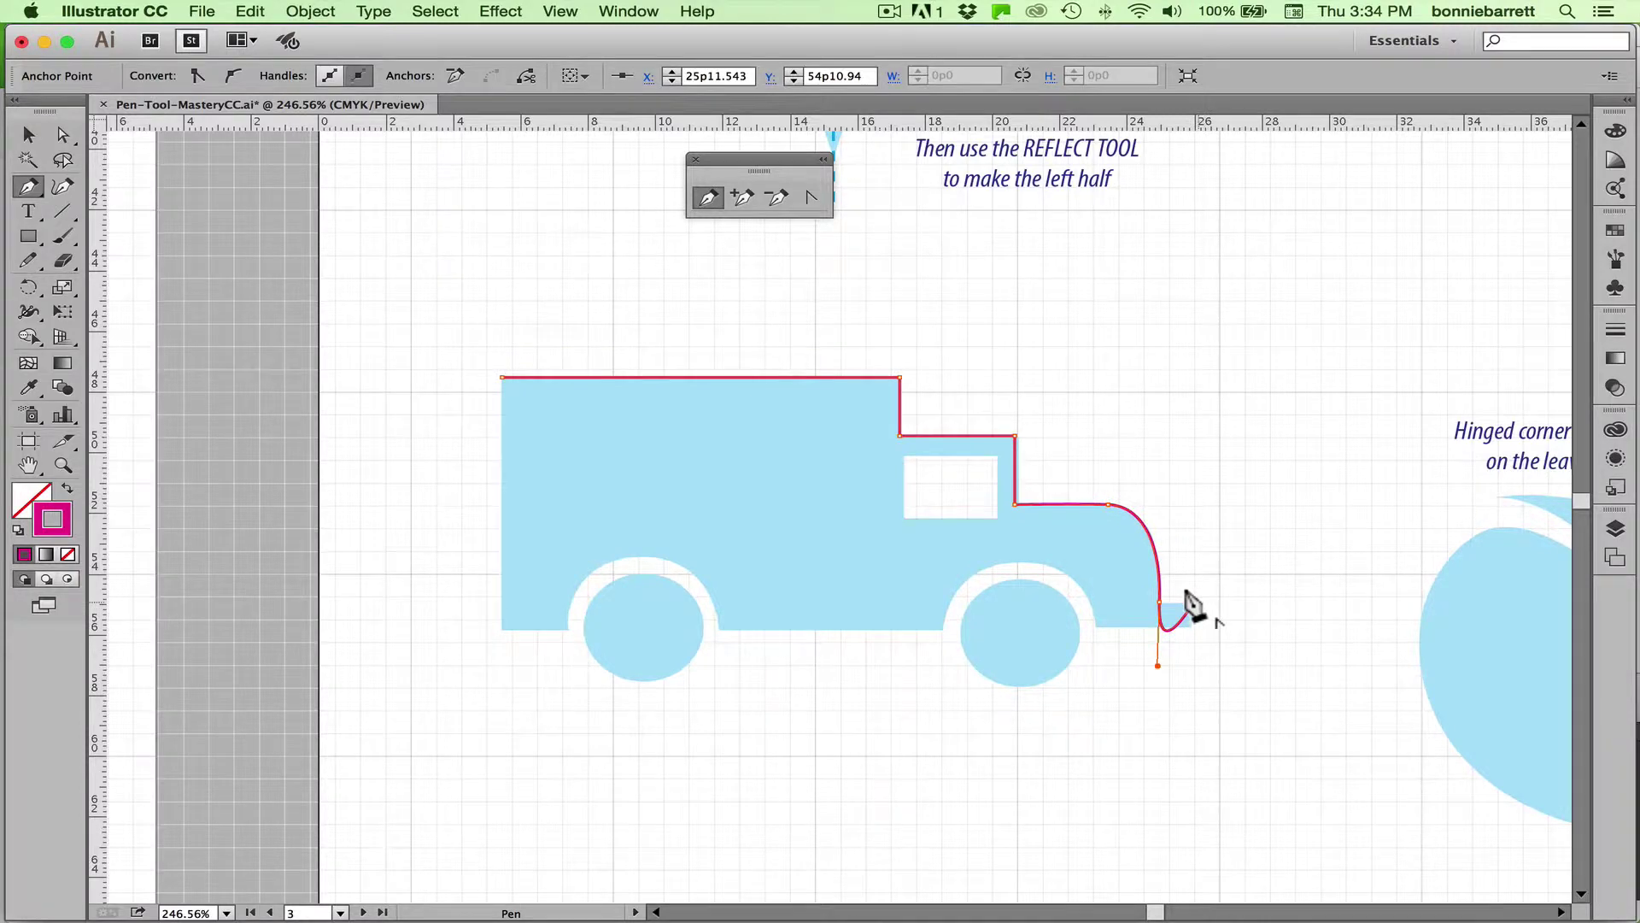
key(super)
key(super+z)
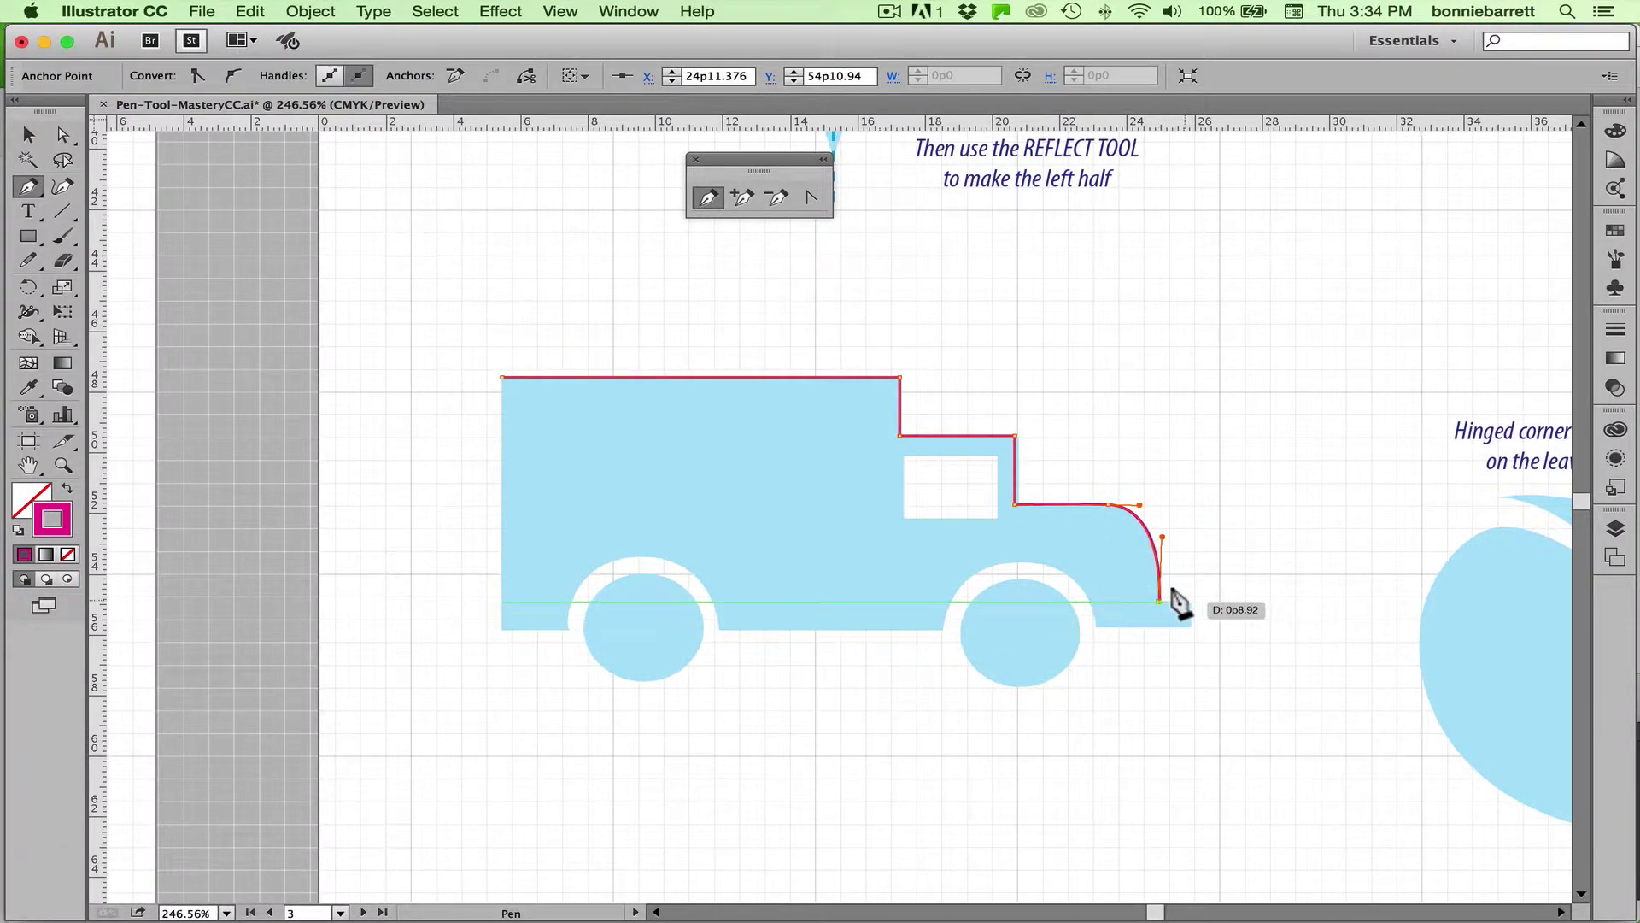
key(shift)
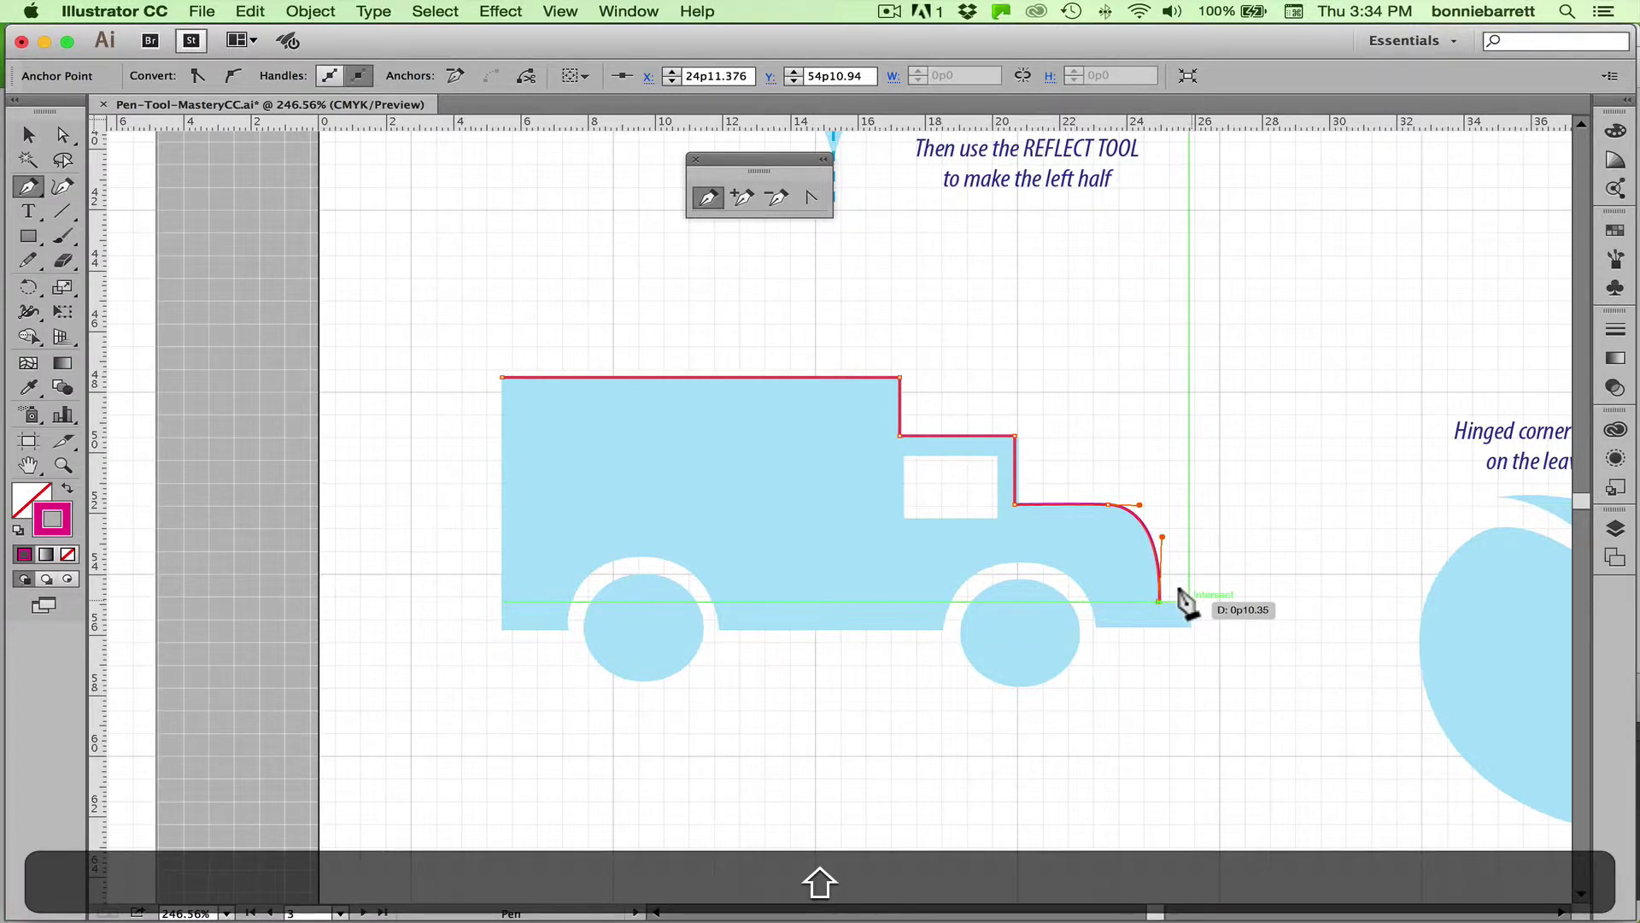
shift+click(1189, 602)
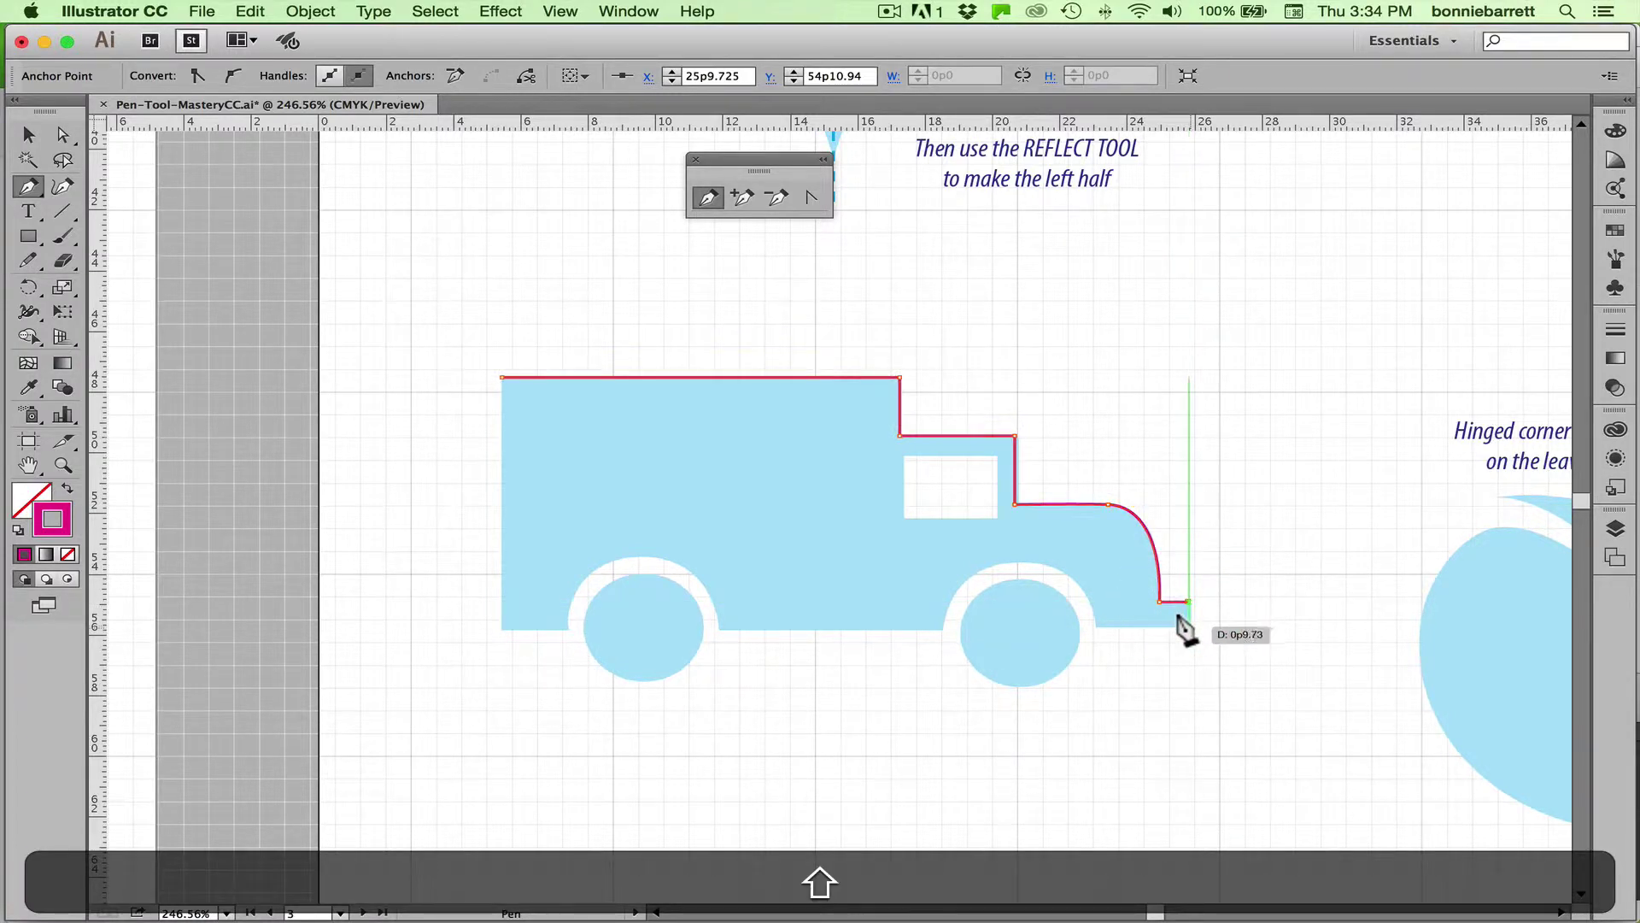
shift+click(1188, 625)
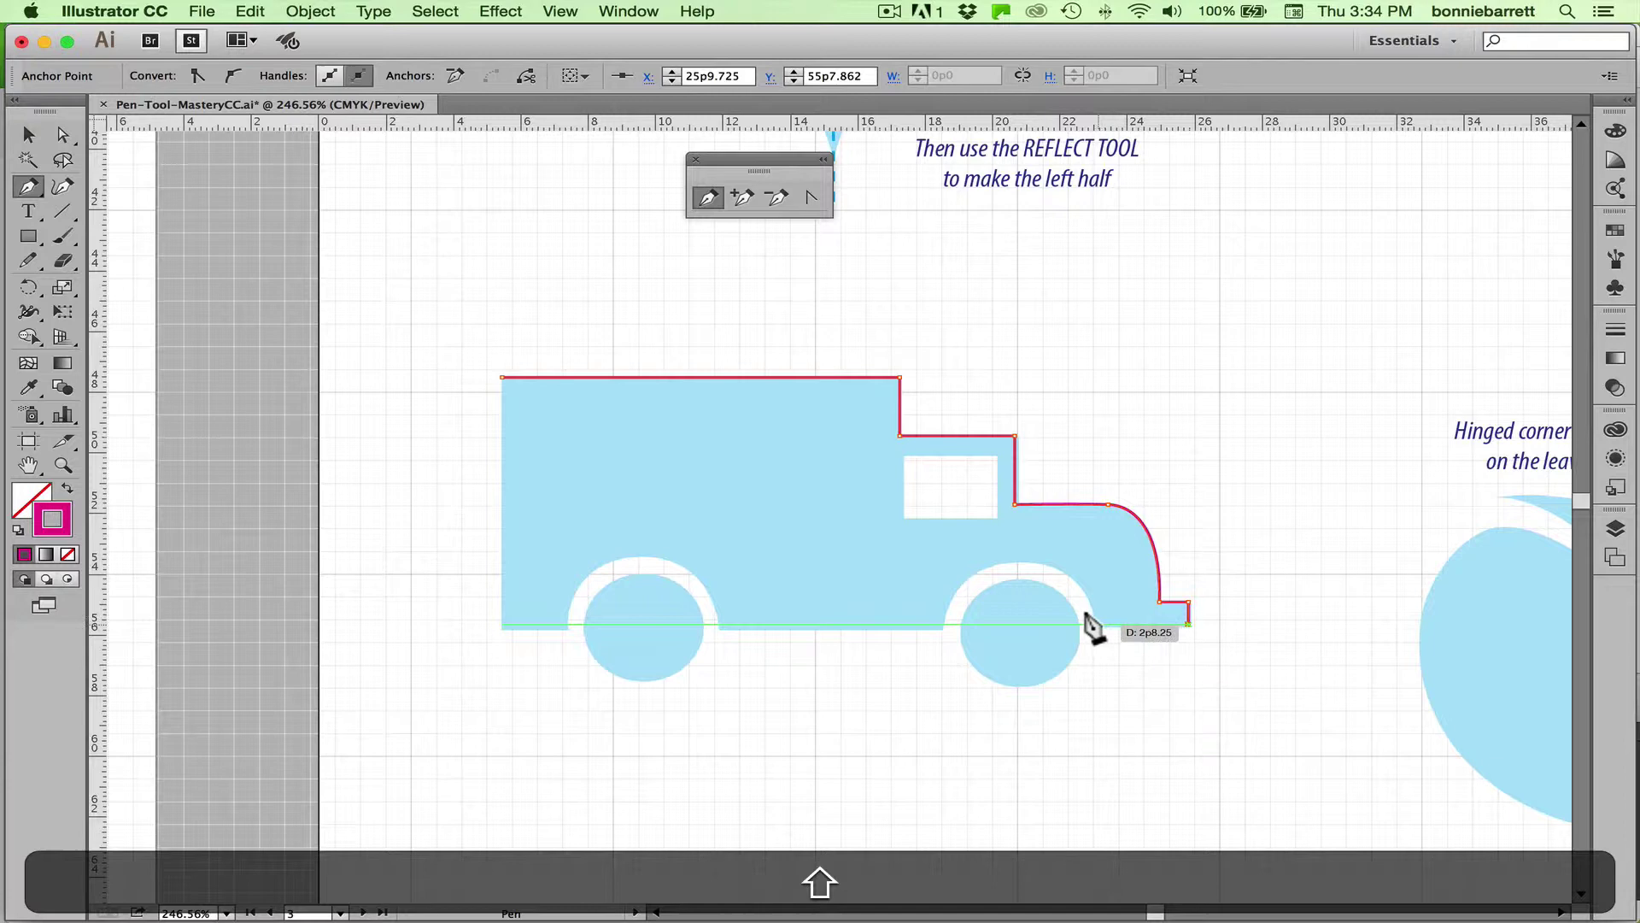
shift+click(1096, 624)
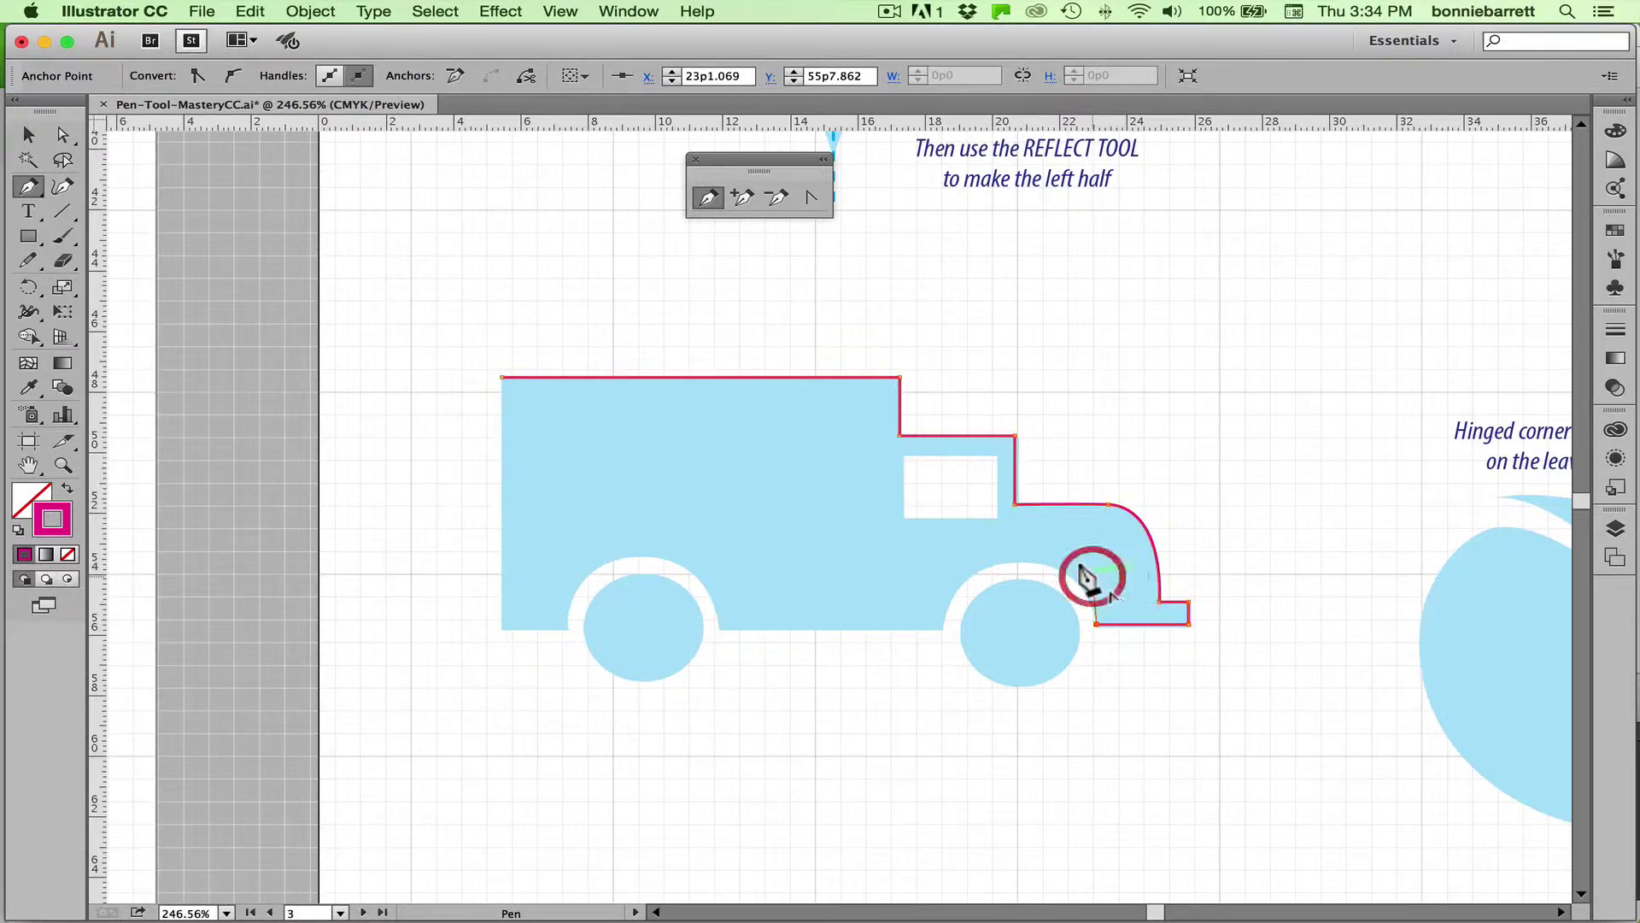
- Trace the front wheel arch as a curve ending in a corner anchor on the bottom edge
drag(1094, 577, 993, 558)
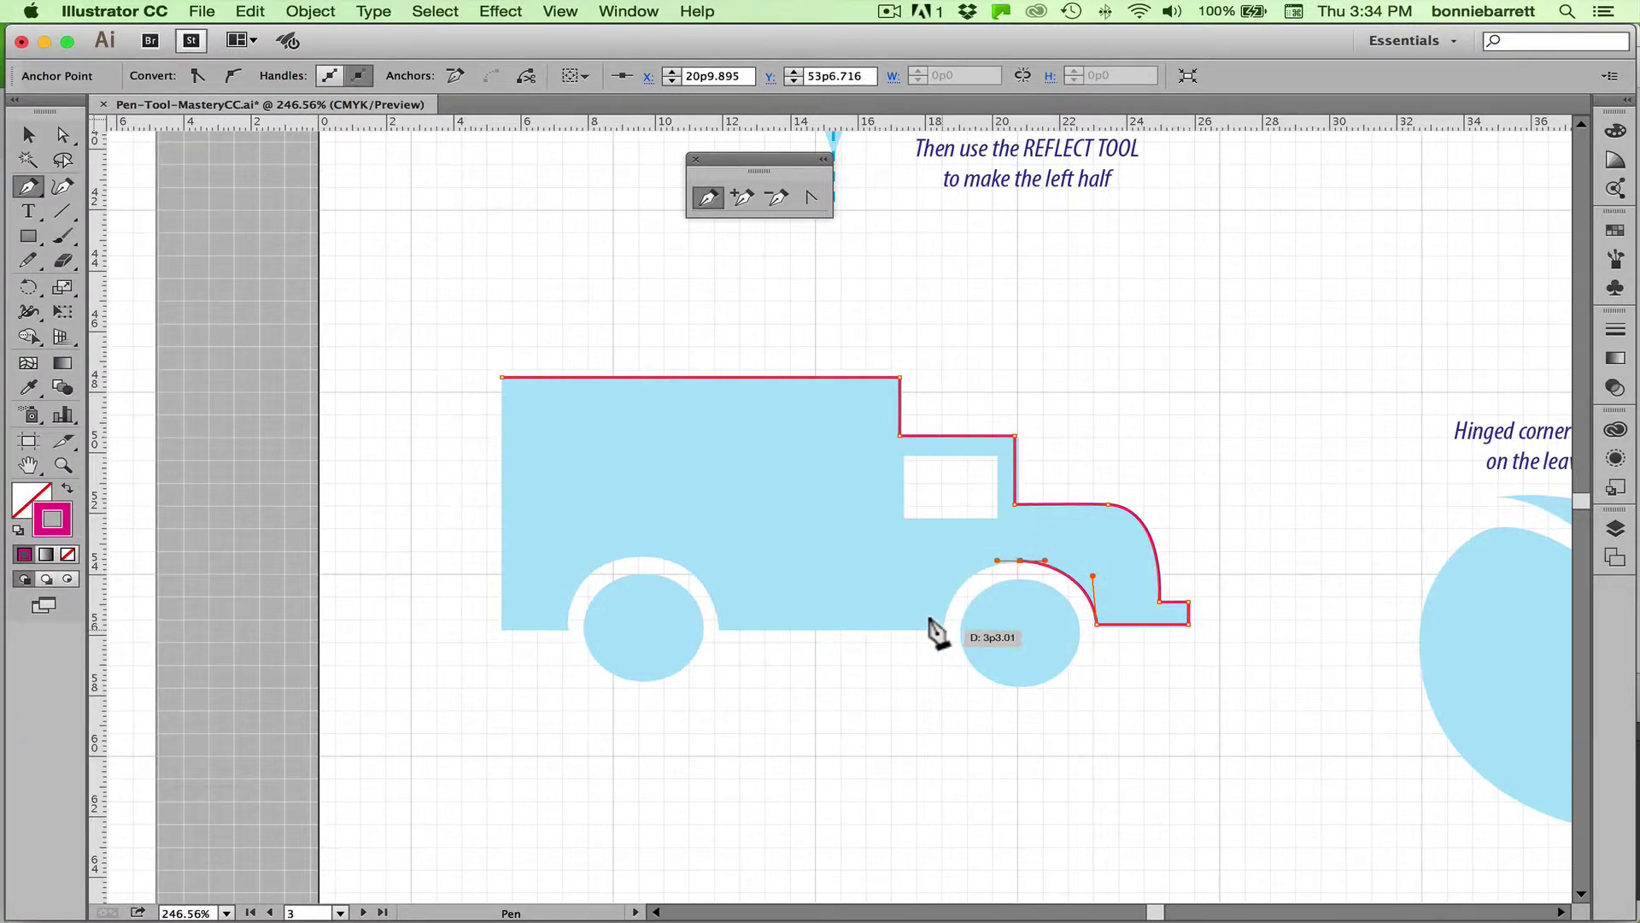
drag(942, 629, 932, 685)
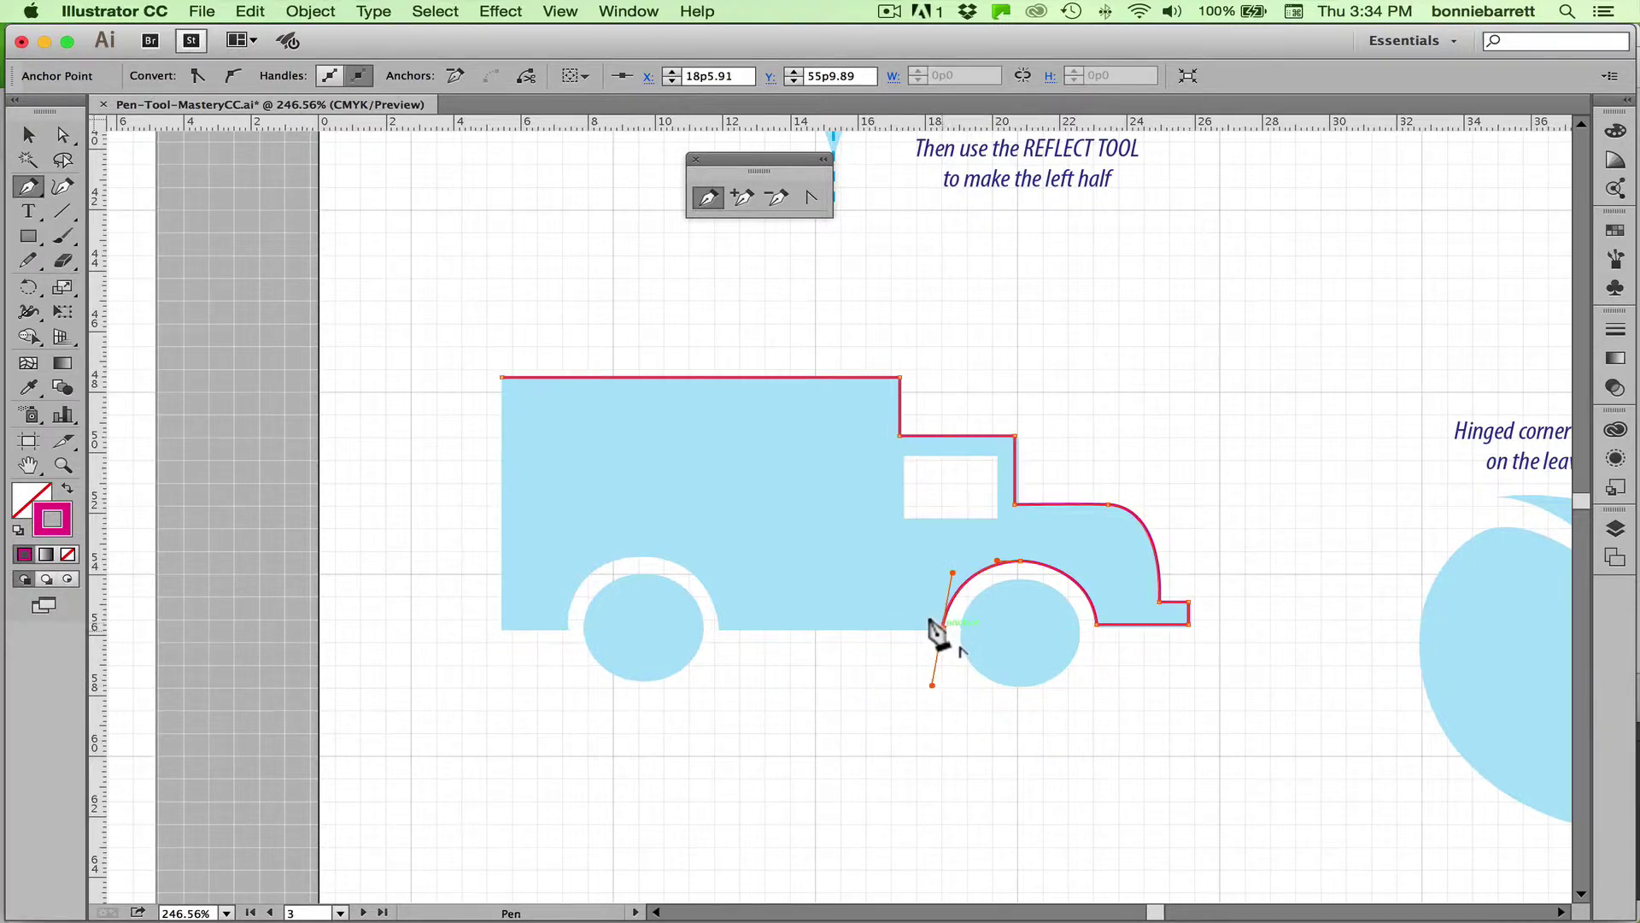
click(941, 630)
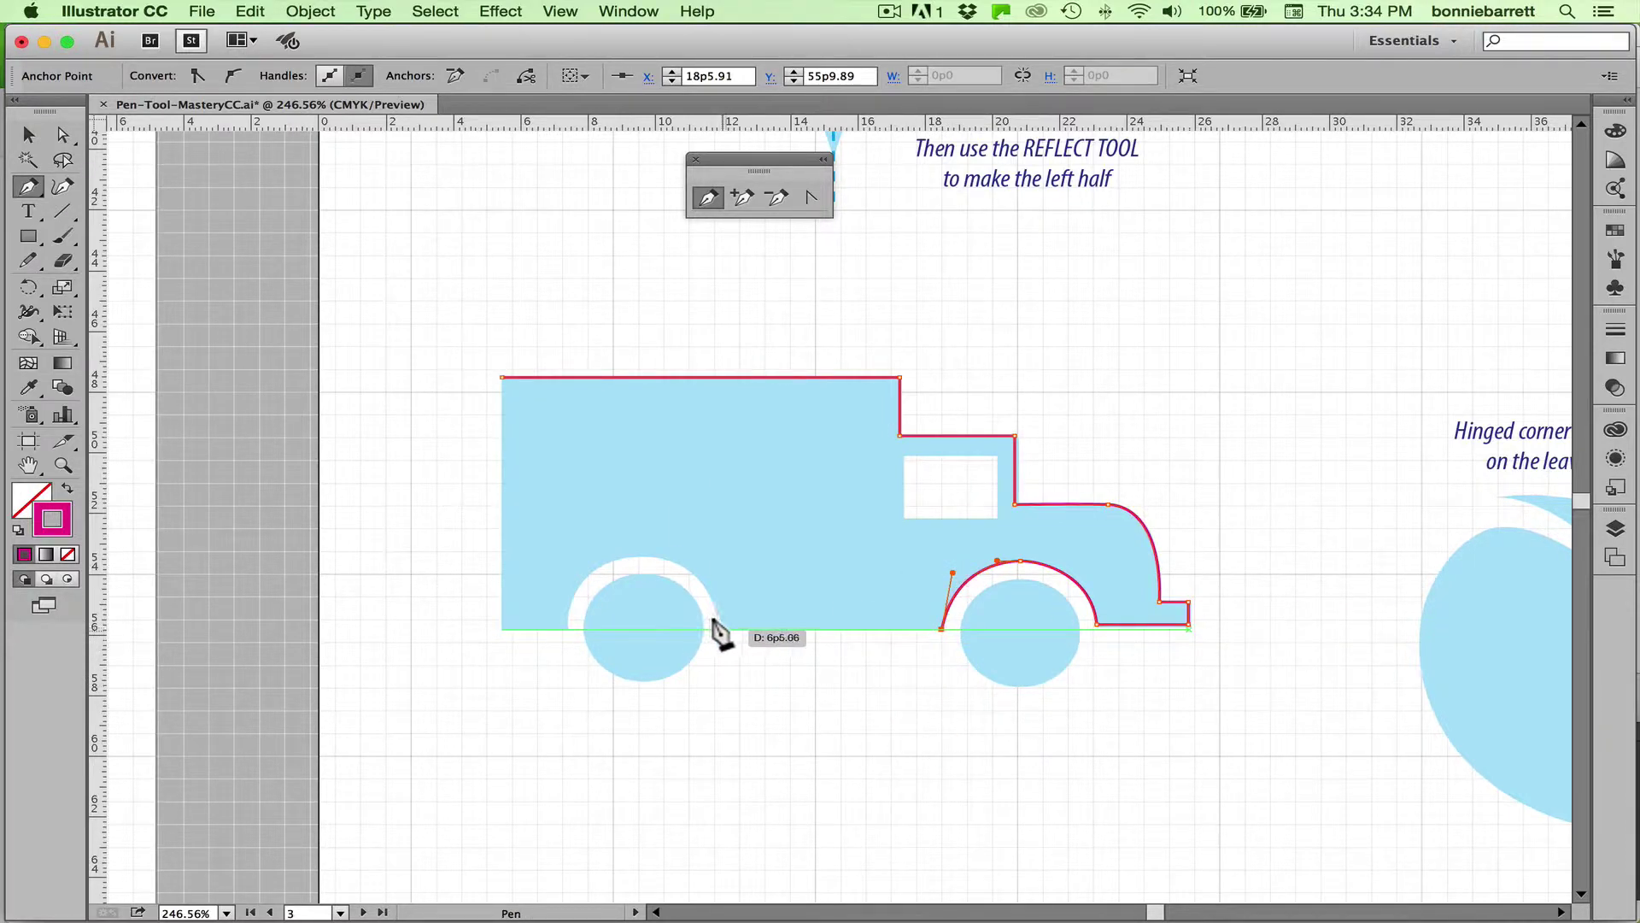
key(shift)
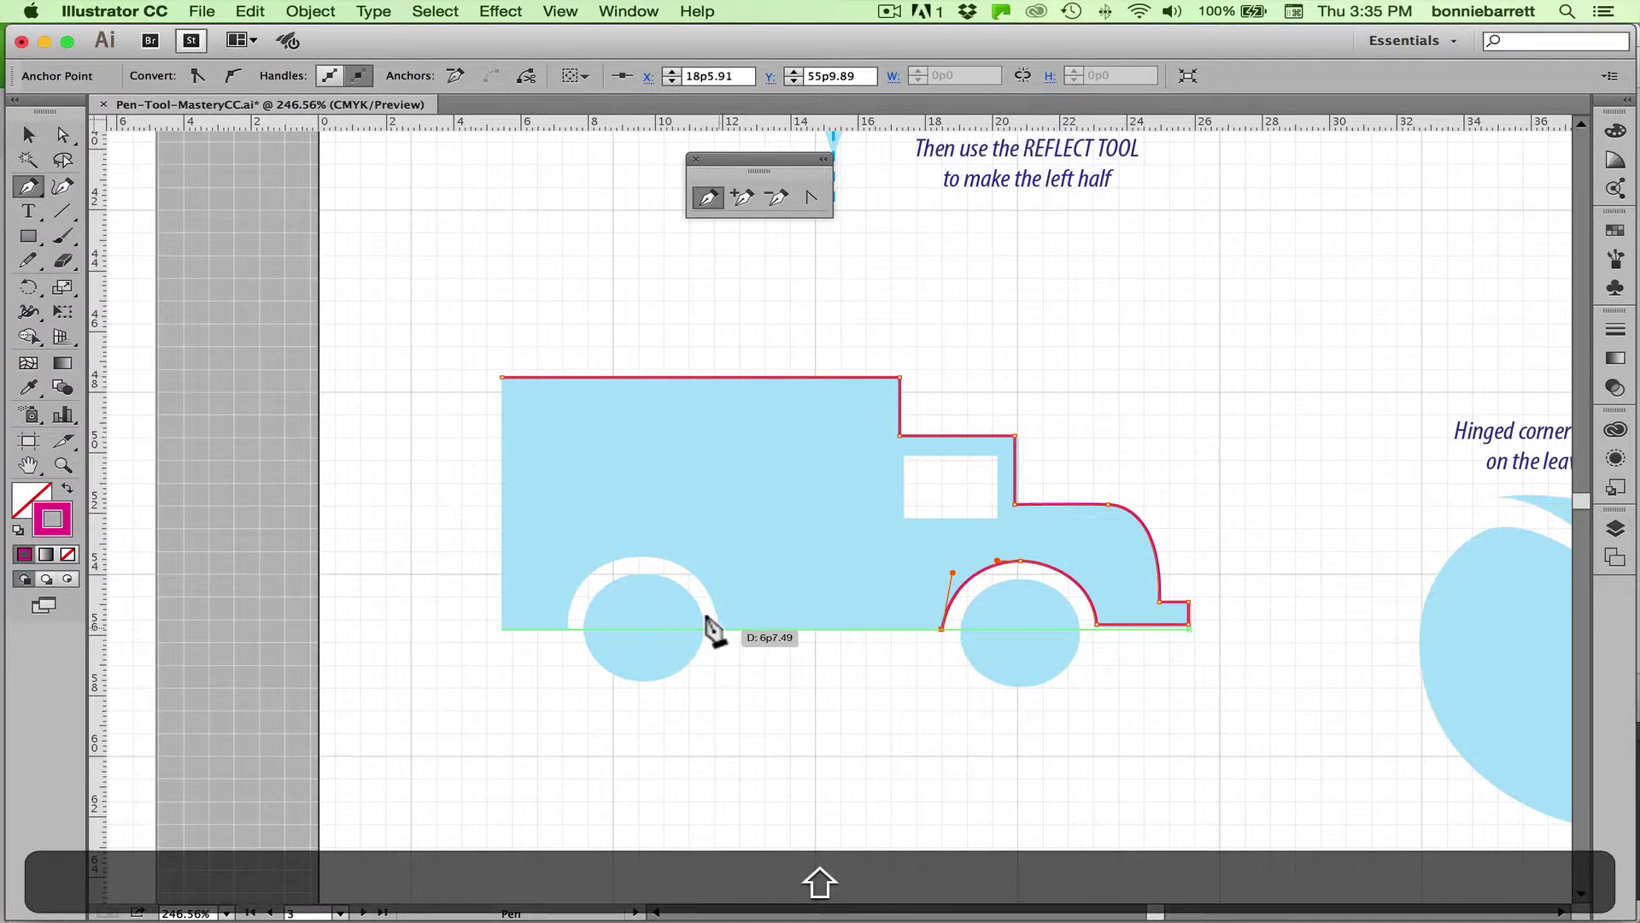
- Trace the rear wheel arch and bottom-left corner, then close the outline at the starting anchor
drag(715, 628, 628, 555)
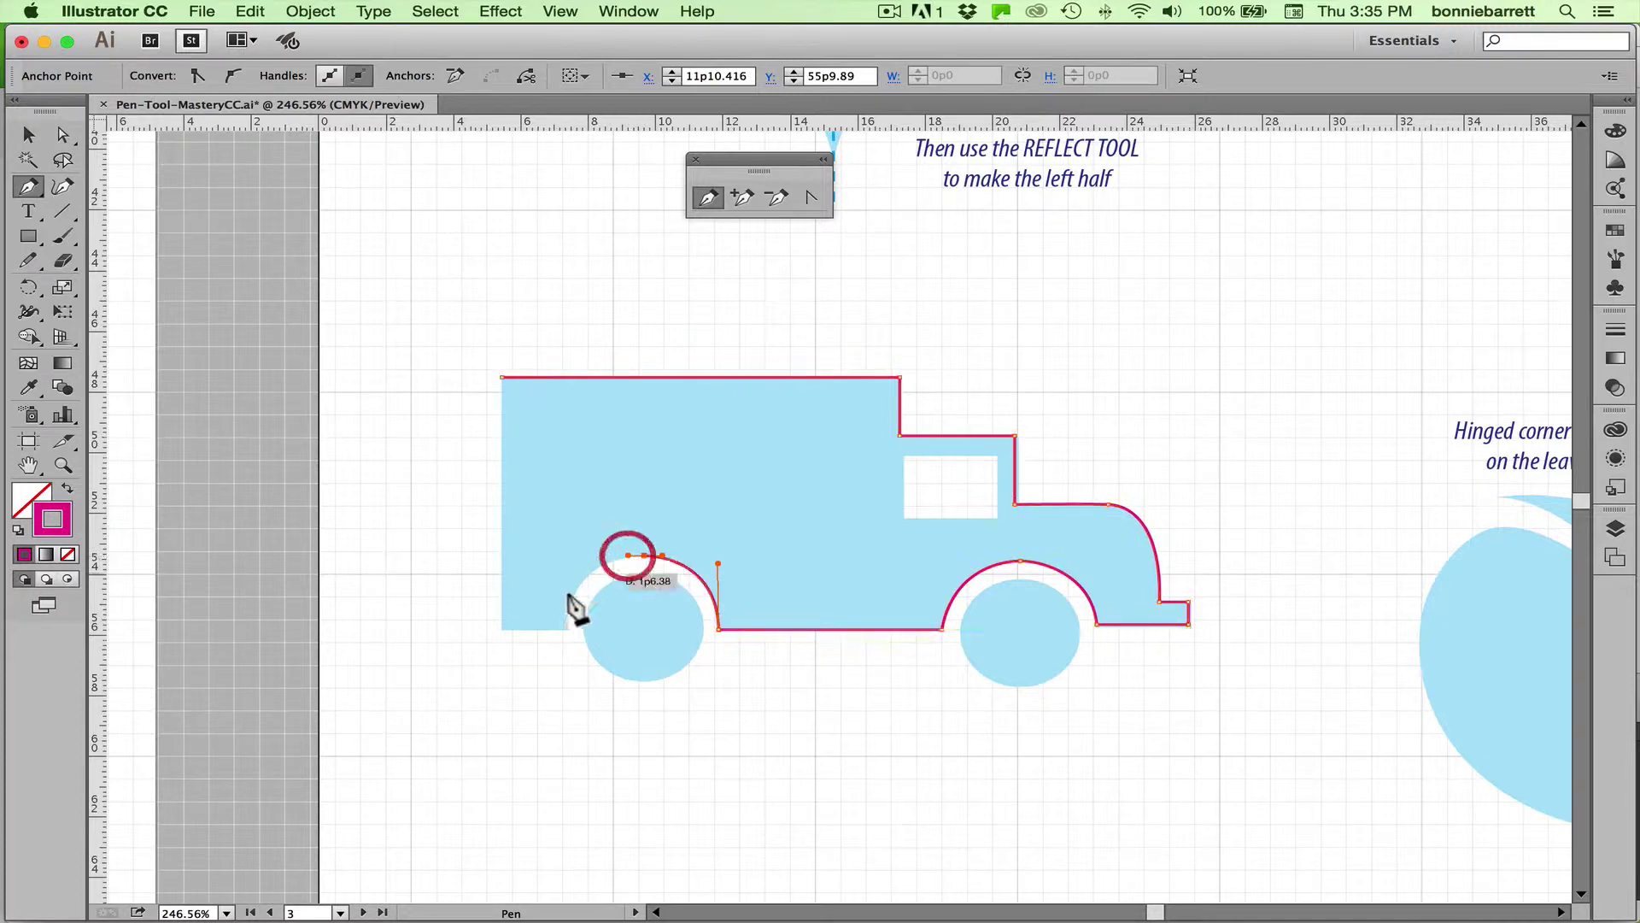
click(562, 629)
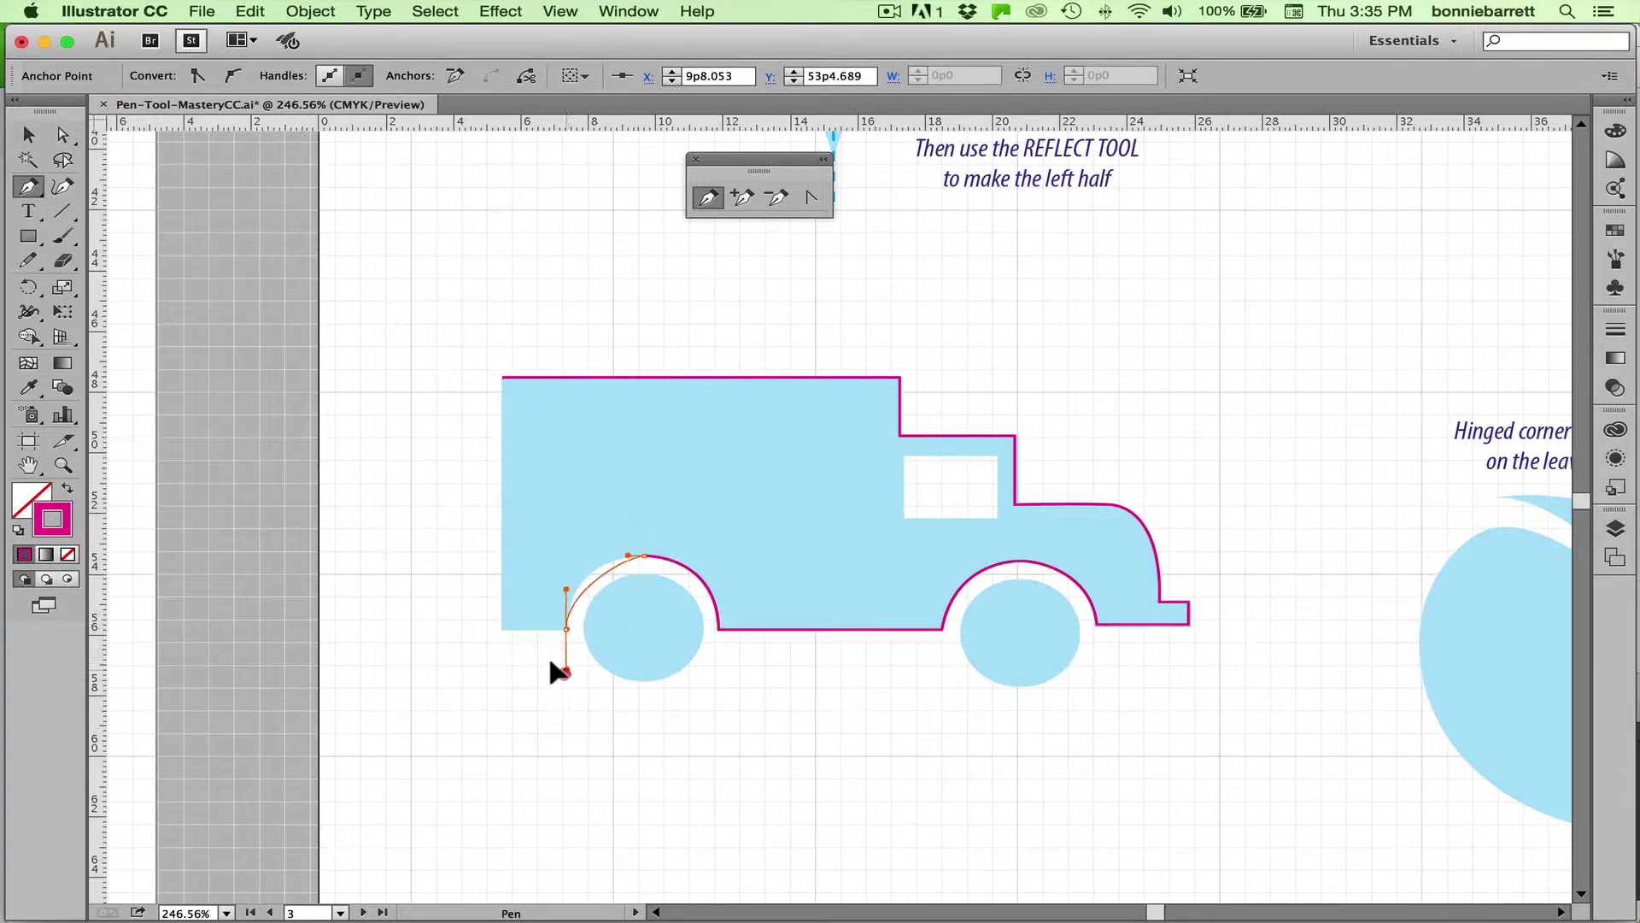
drag(559, 673, 556, 710)
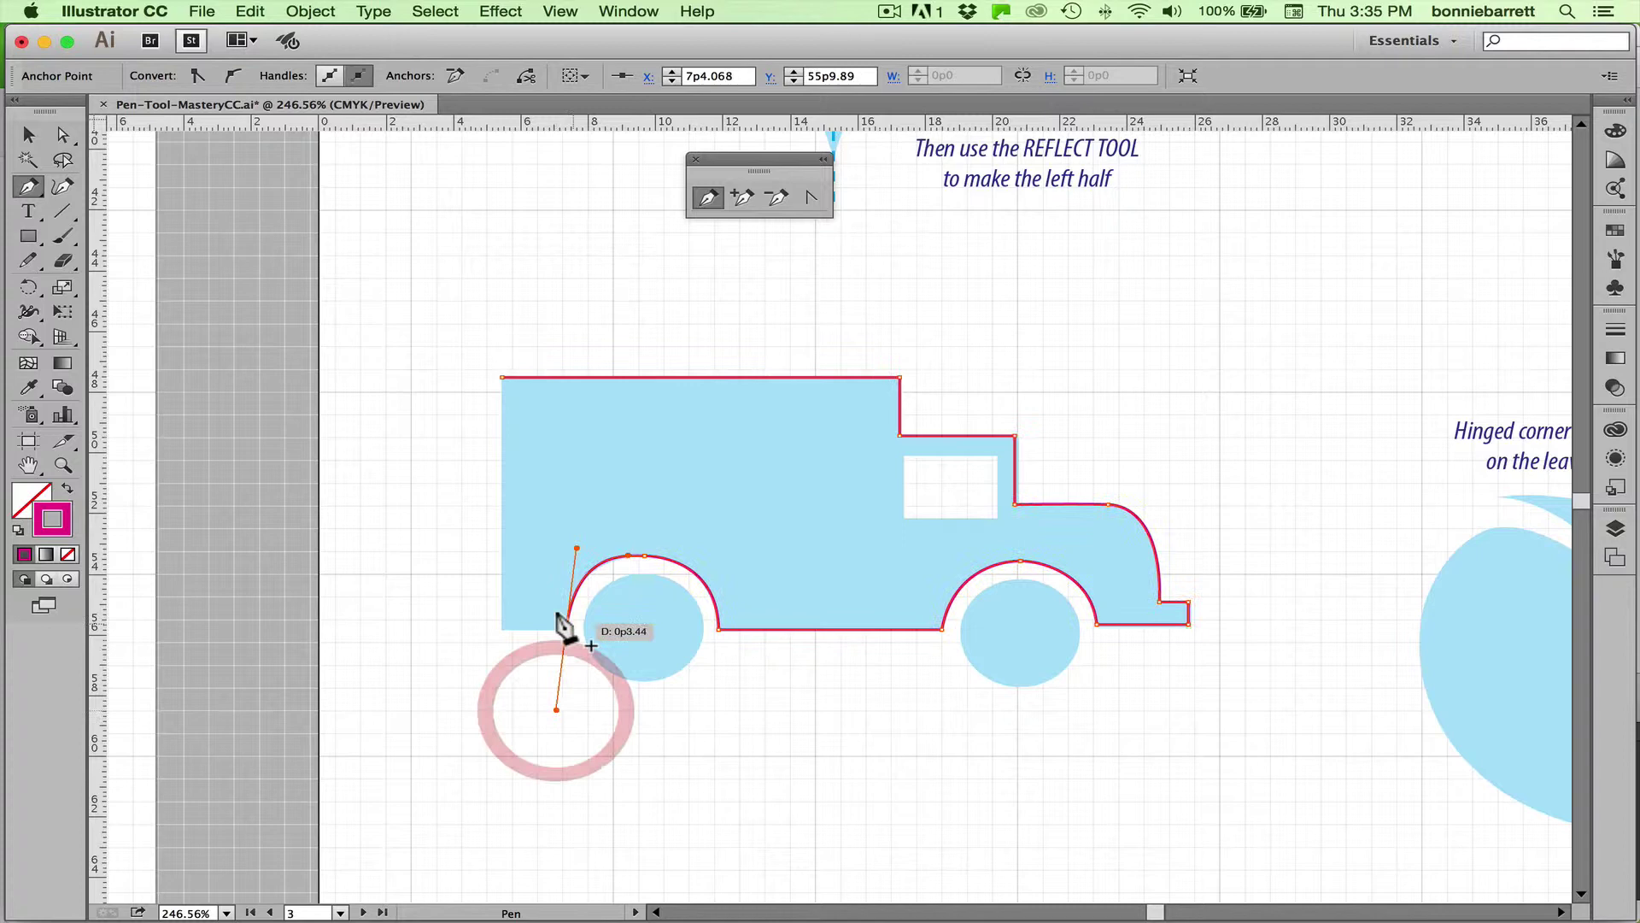
click(567, 627)
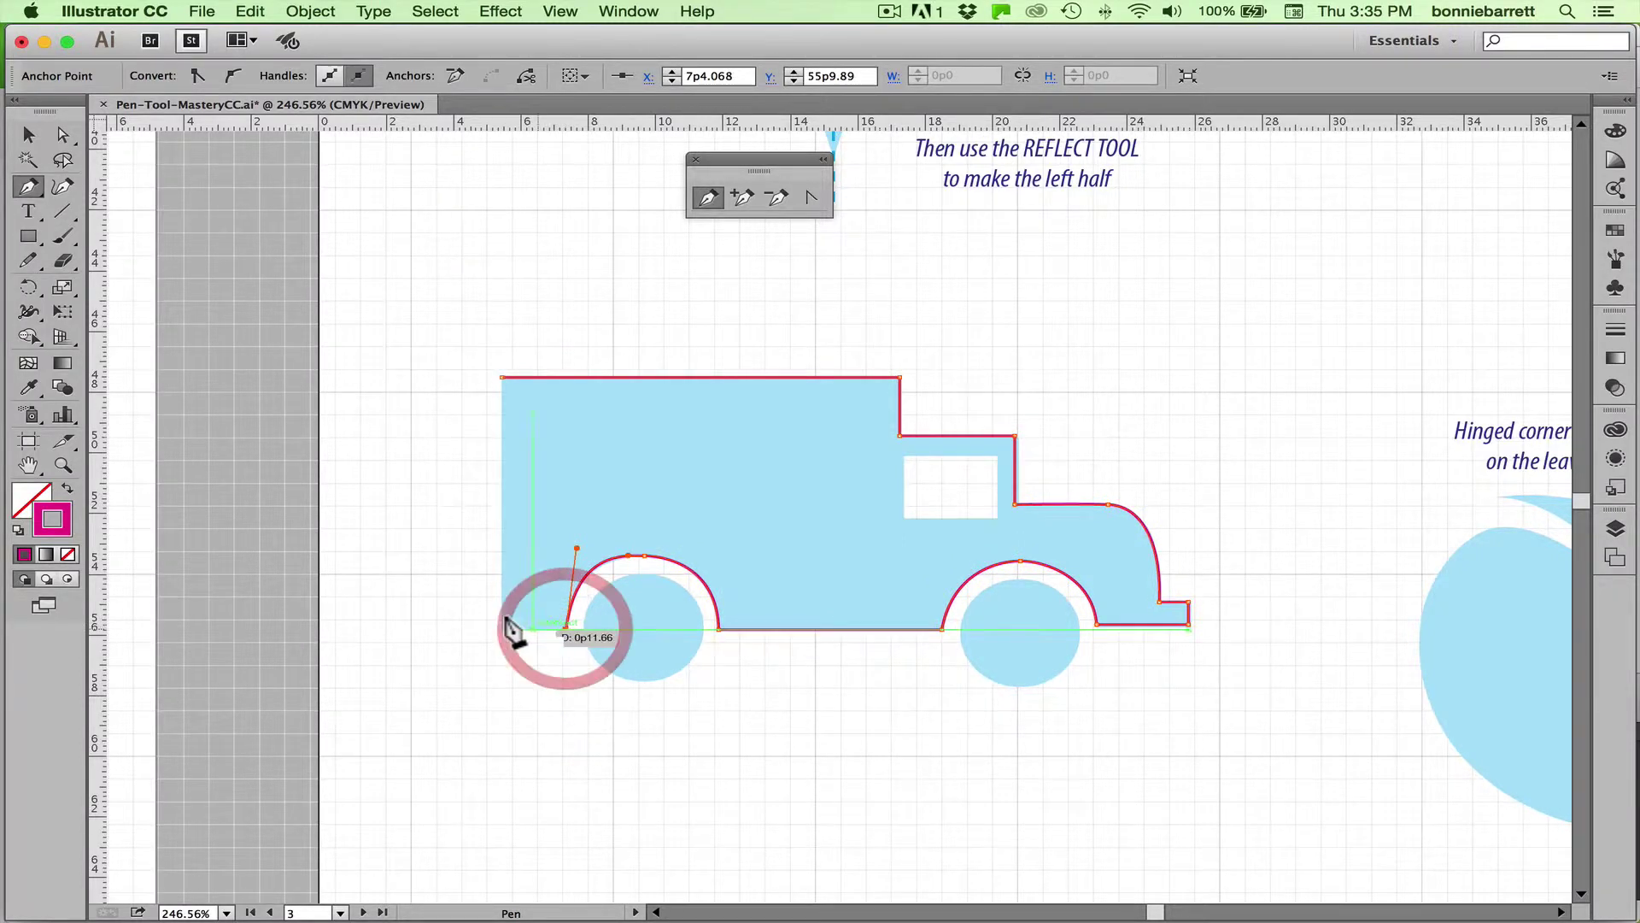
key(shift)
click(502, 629)
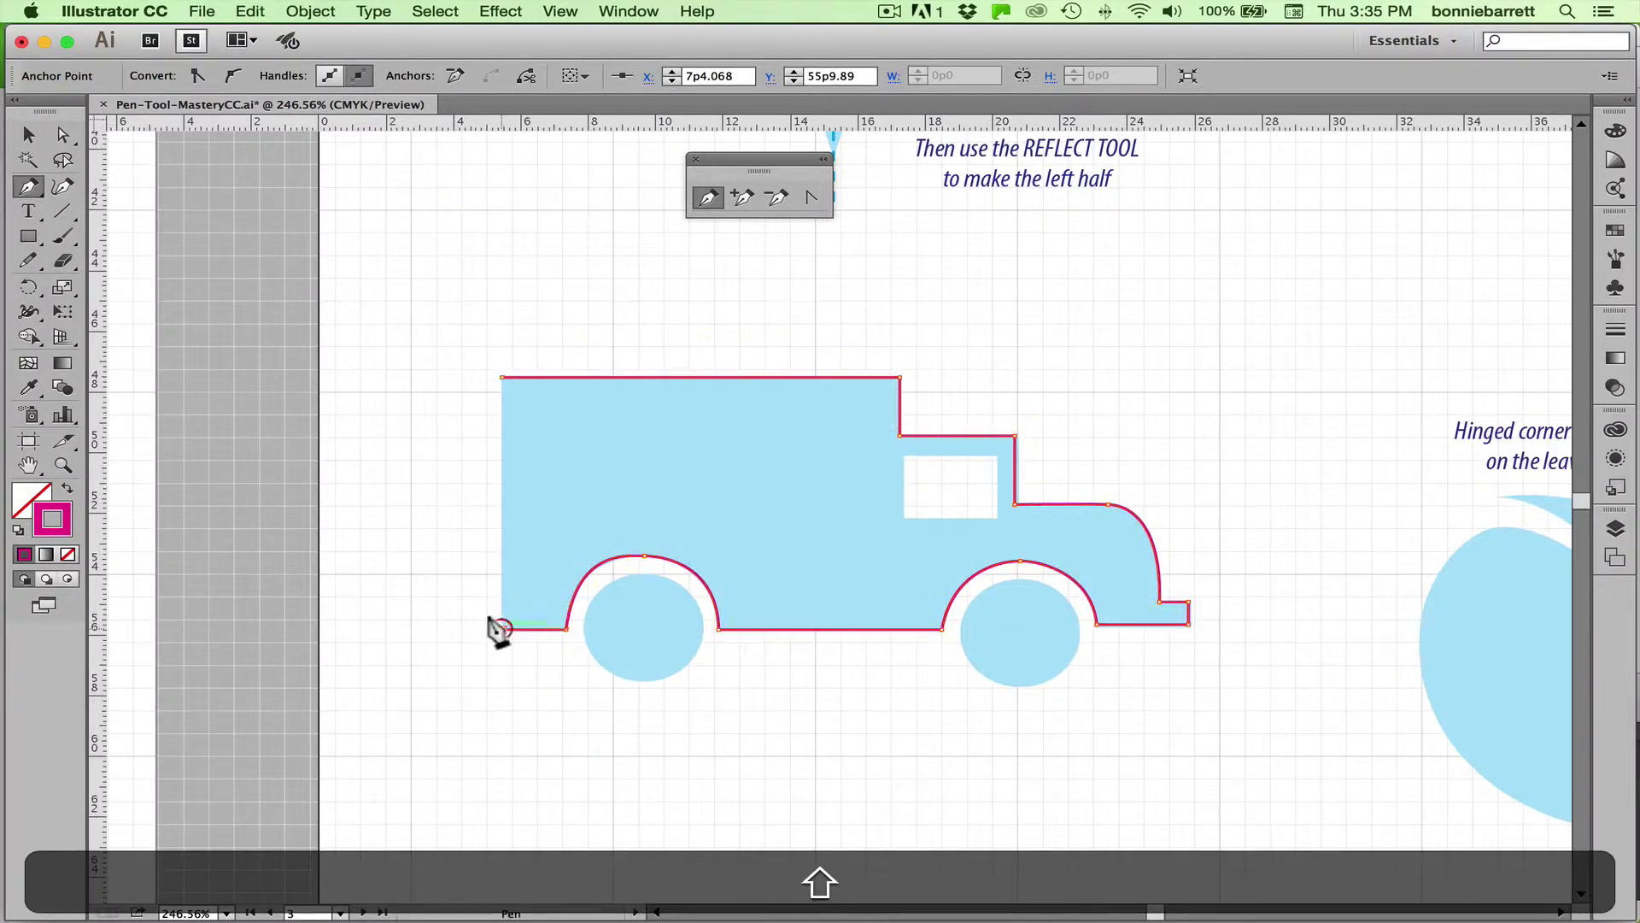
click(501, 377)
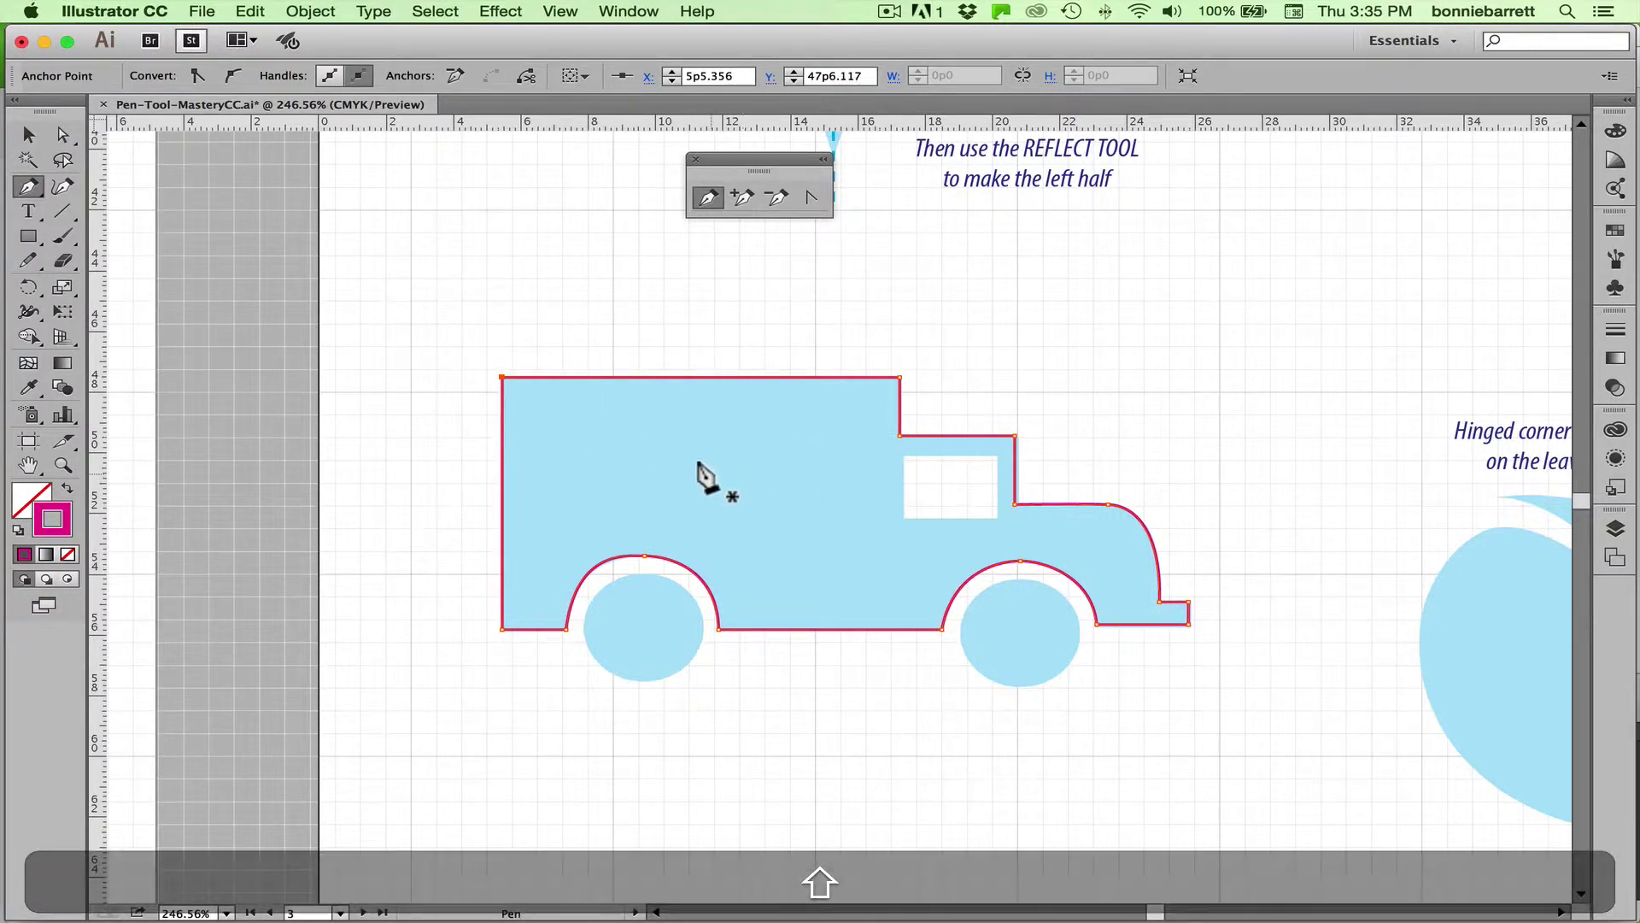
- Marquee-zoom around the truck, then marquee-select all the bottom-edge anchors with Direct Selection
click(62, 465)
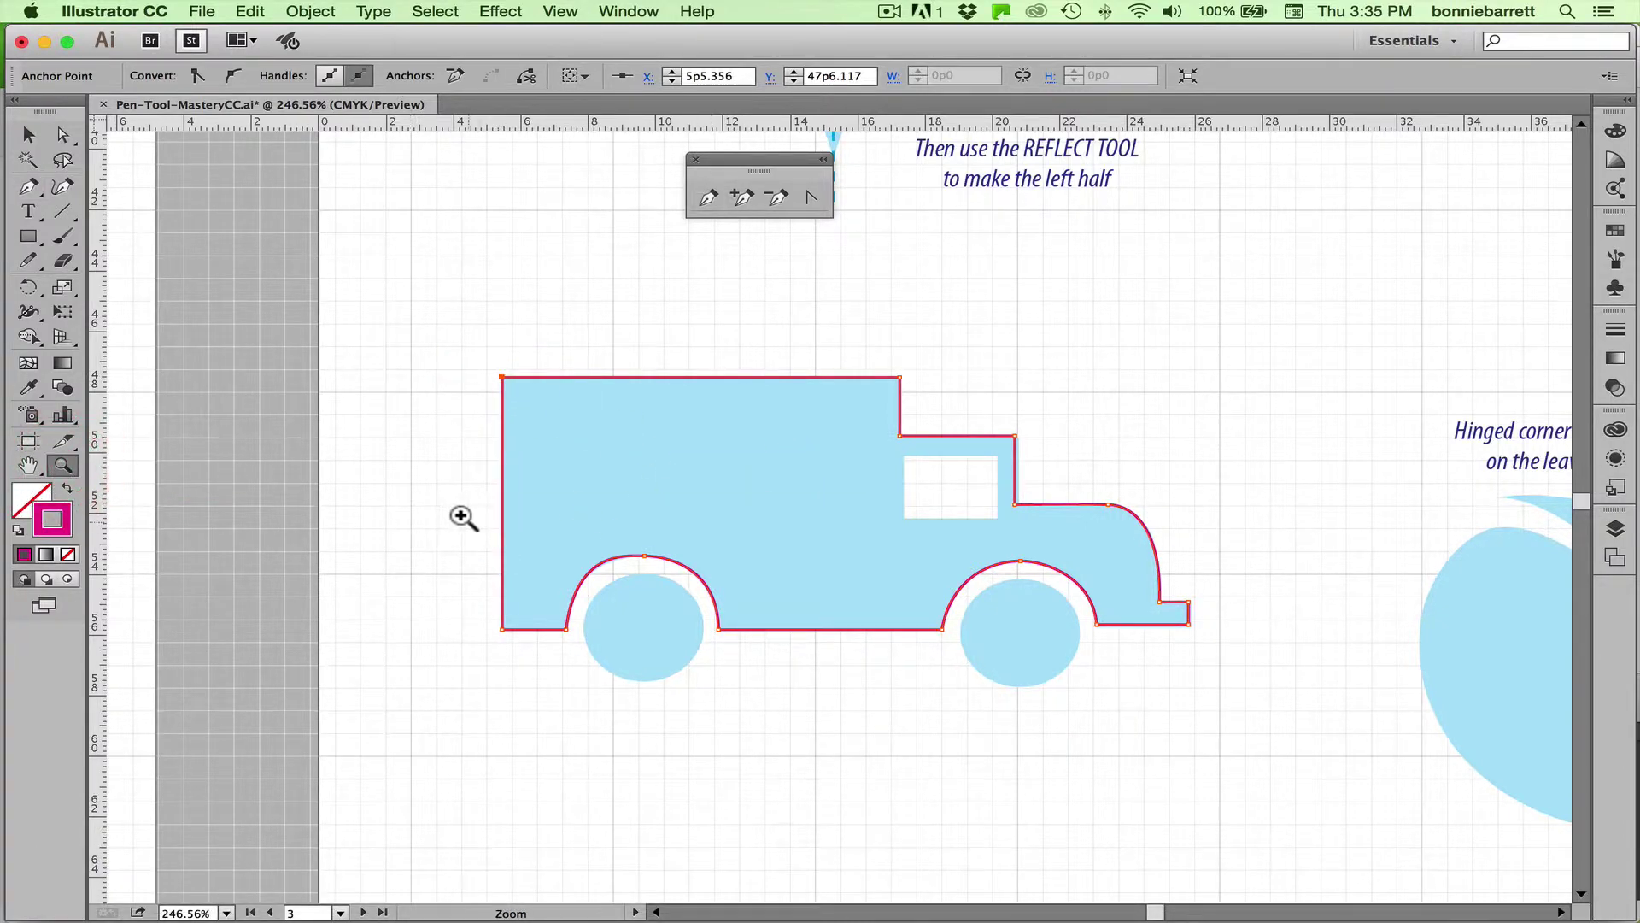
drag(468, 522, 1241, 669)
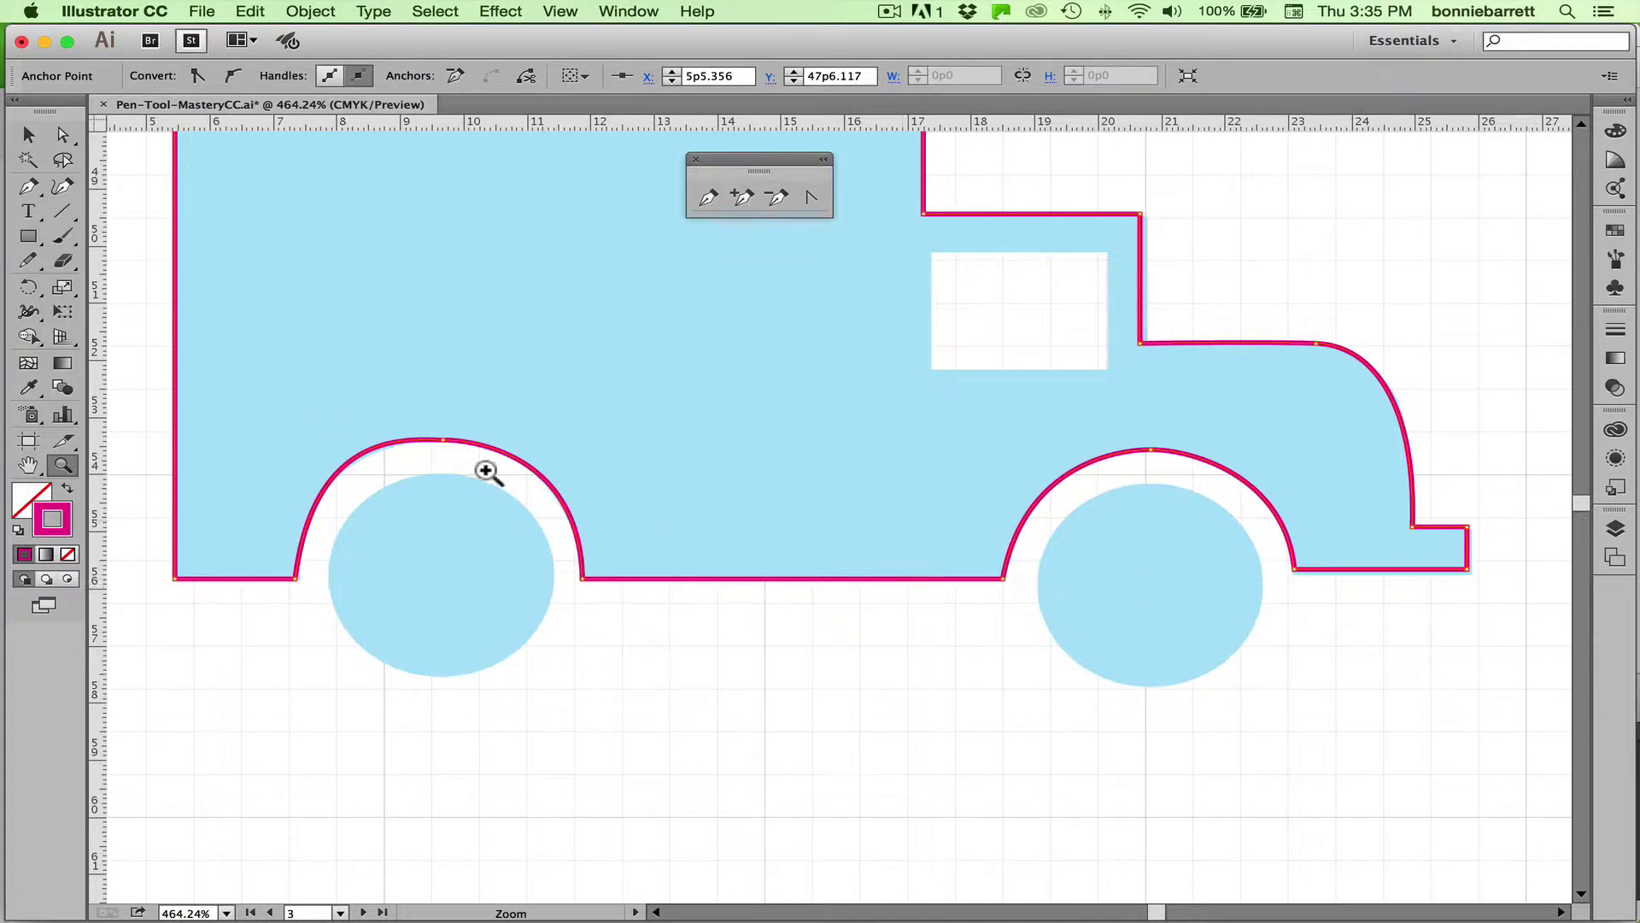
click(62, 134)
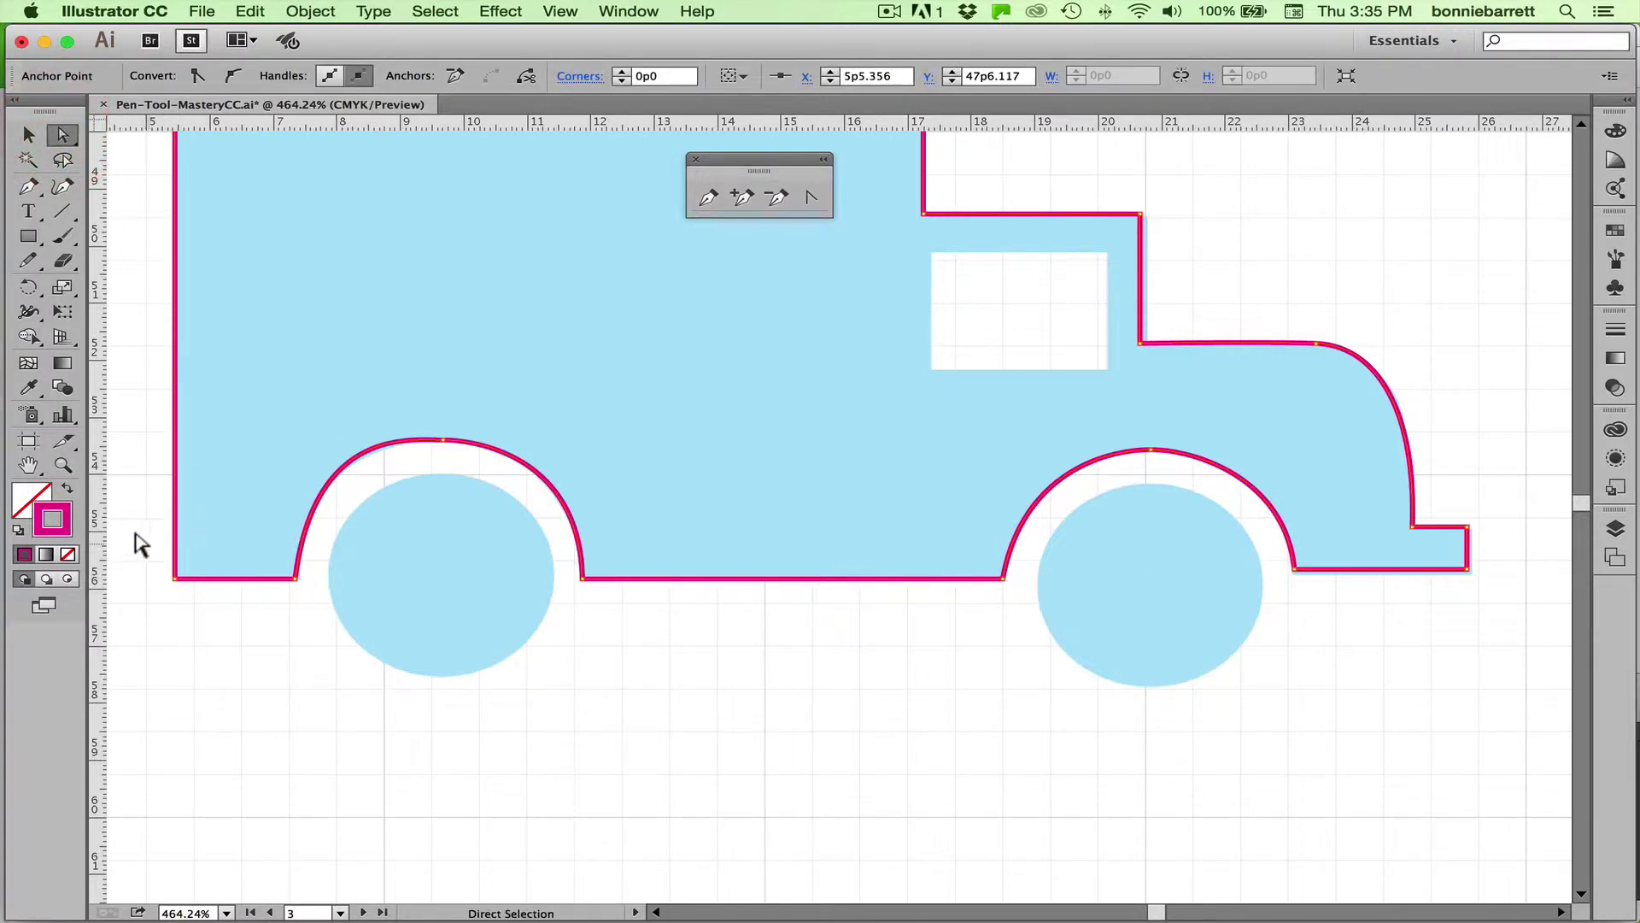
drag(147, 549, 1497, 603)
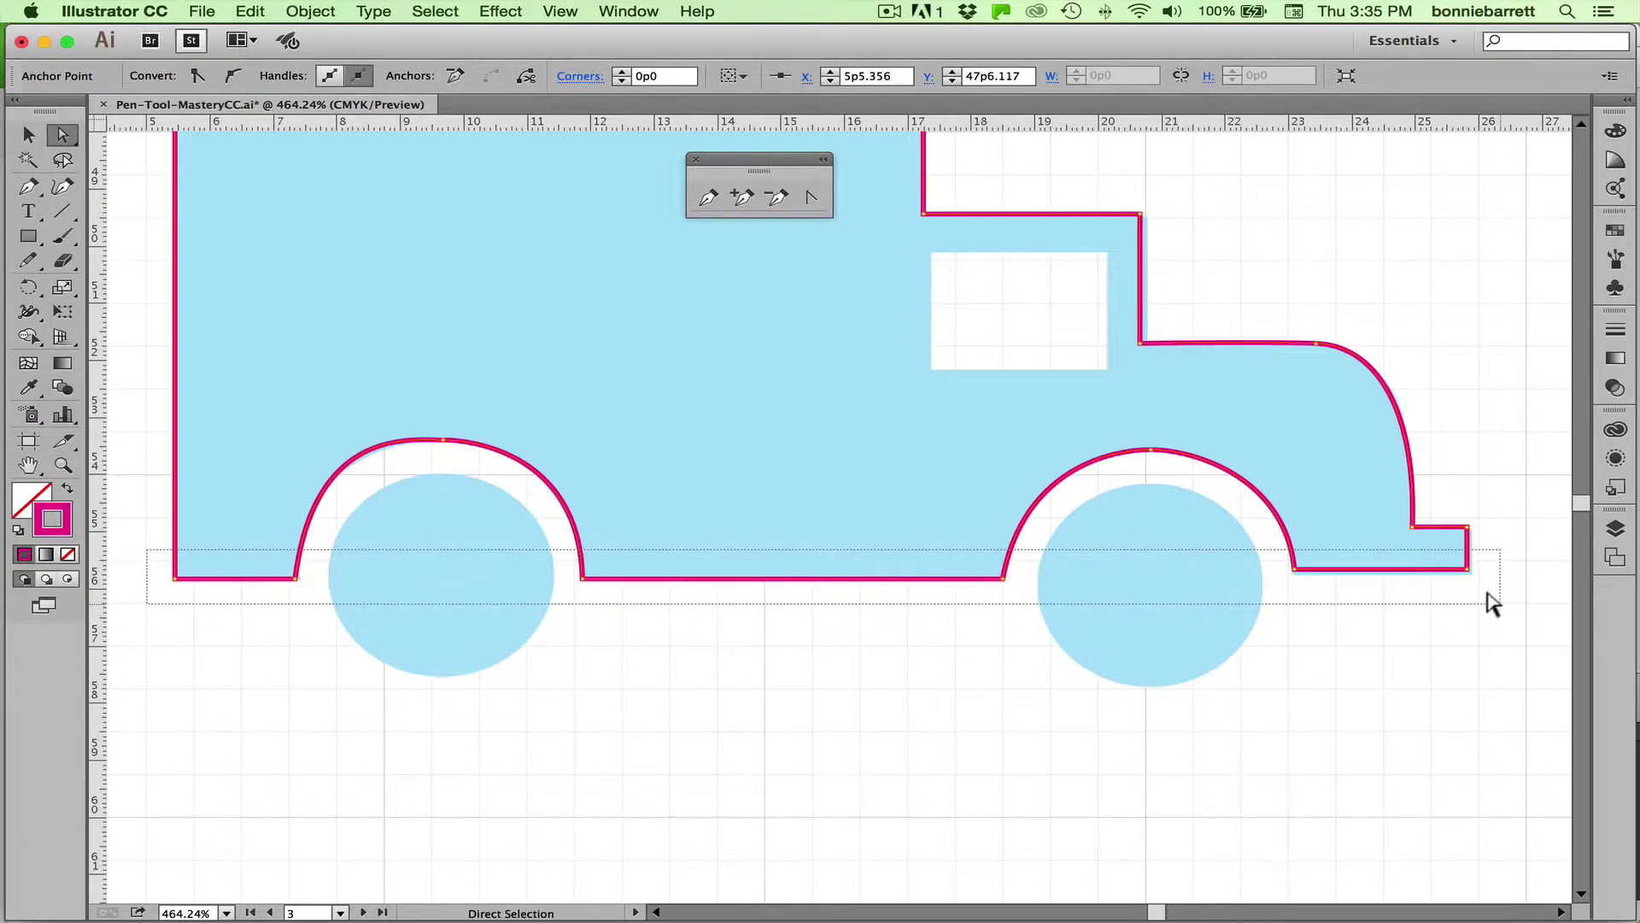
drag(1489, 594, 1488, 594)
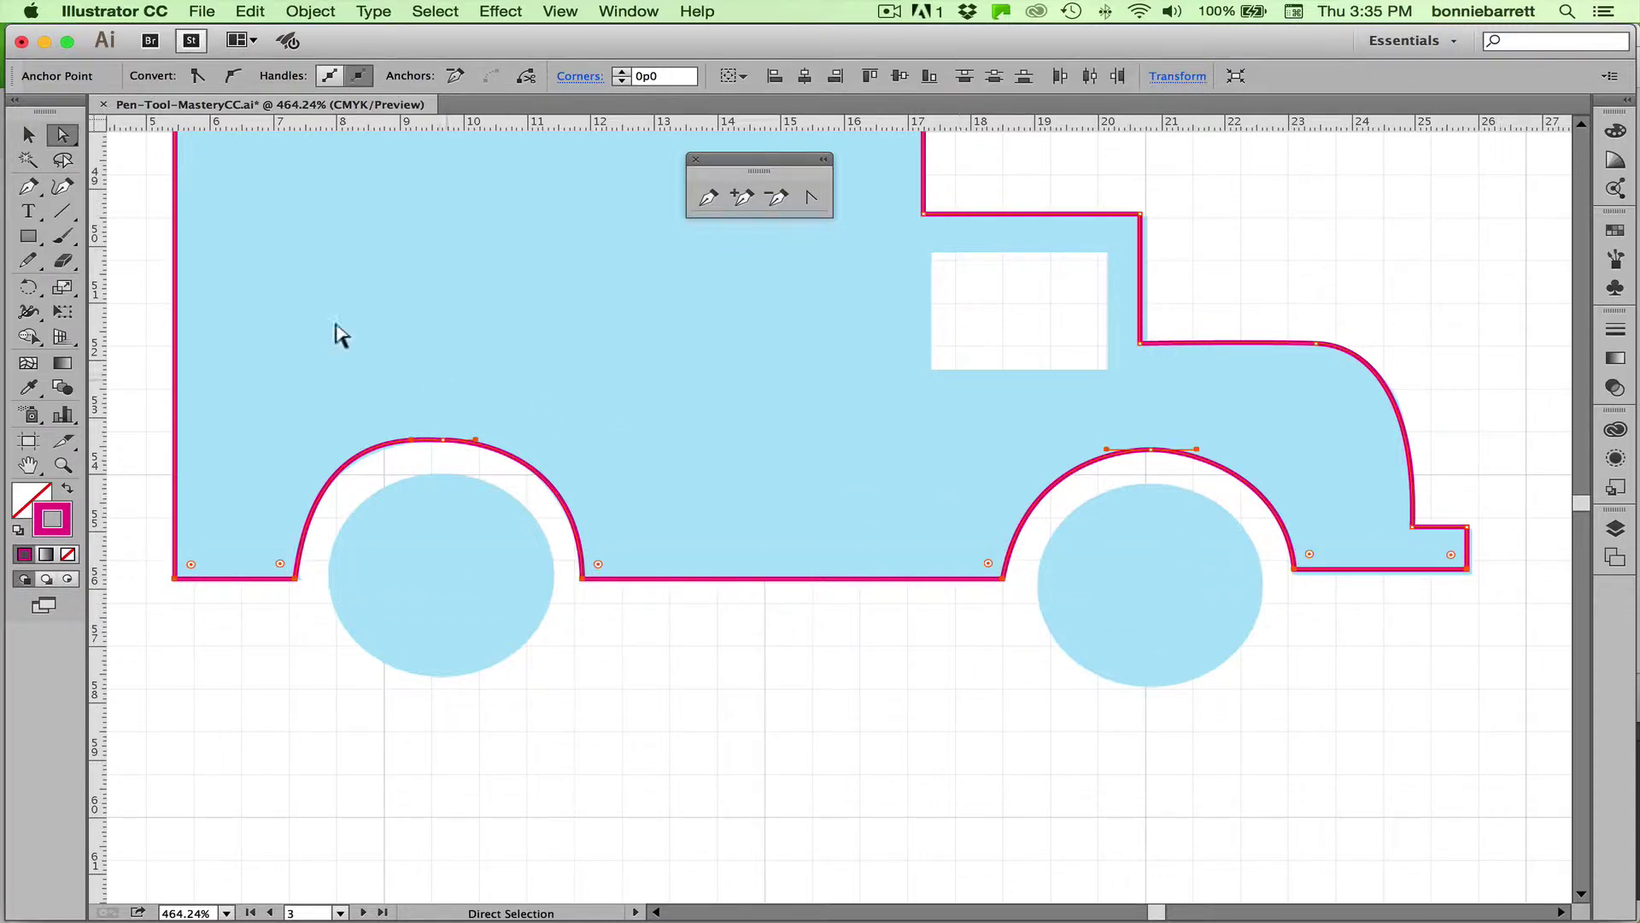
- Average the selected bottom-edge anchors along the Horizontal axis with Object > Path > Average
click(309, 12)
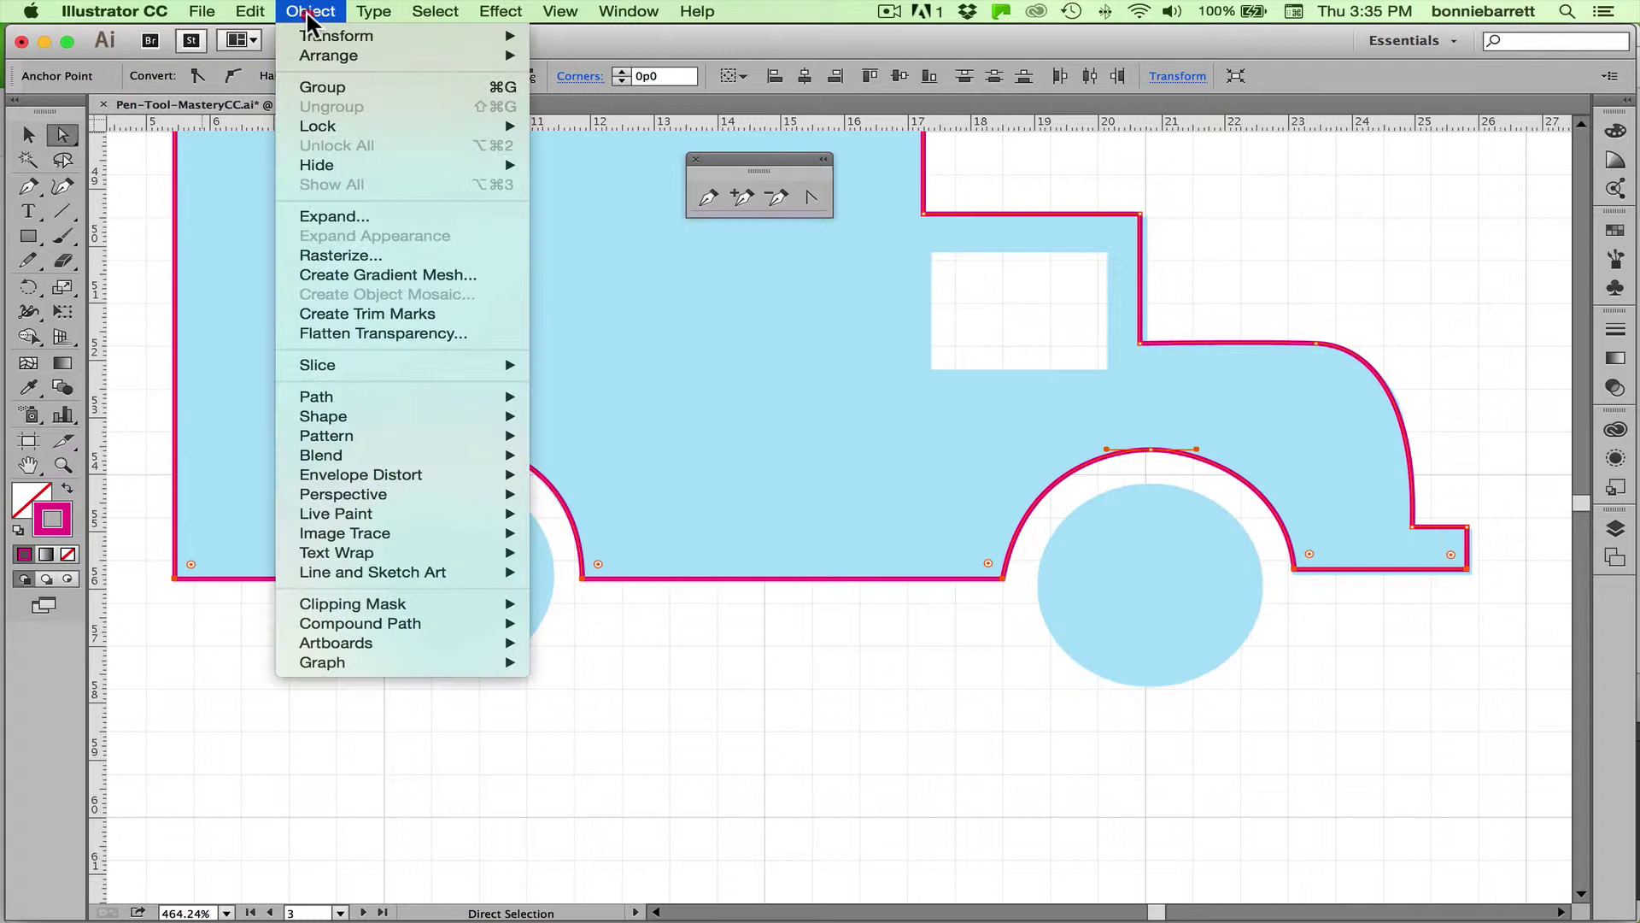
mouse_move(342, 397)
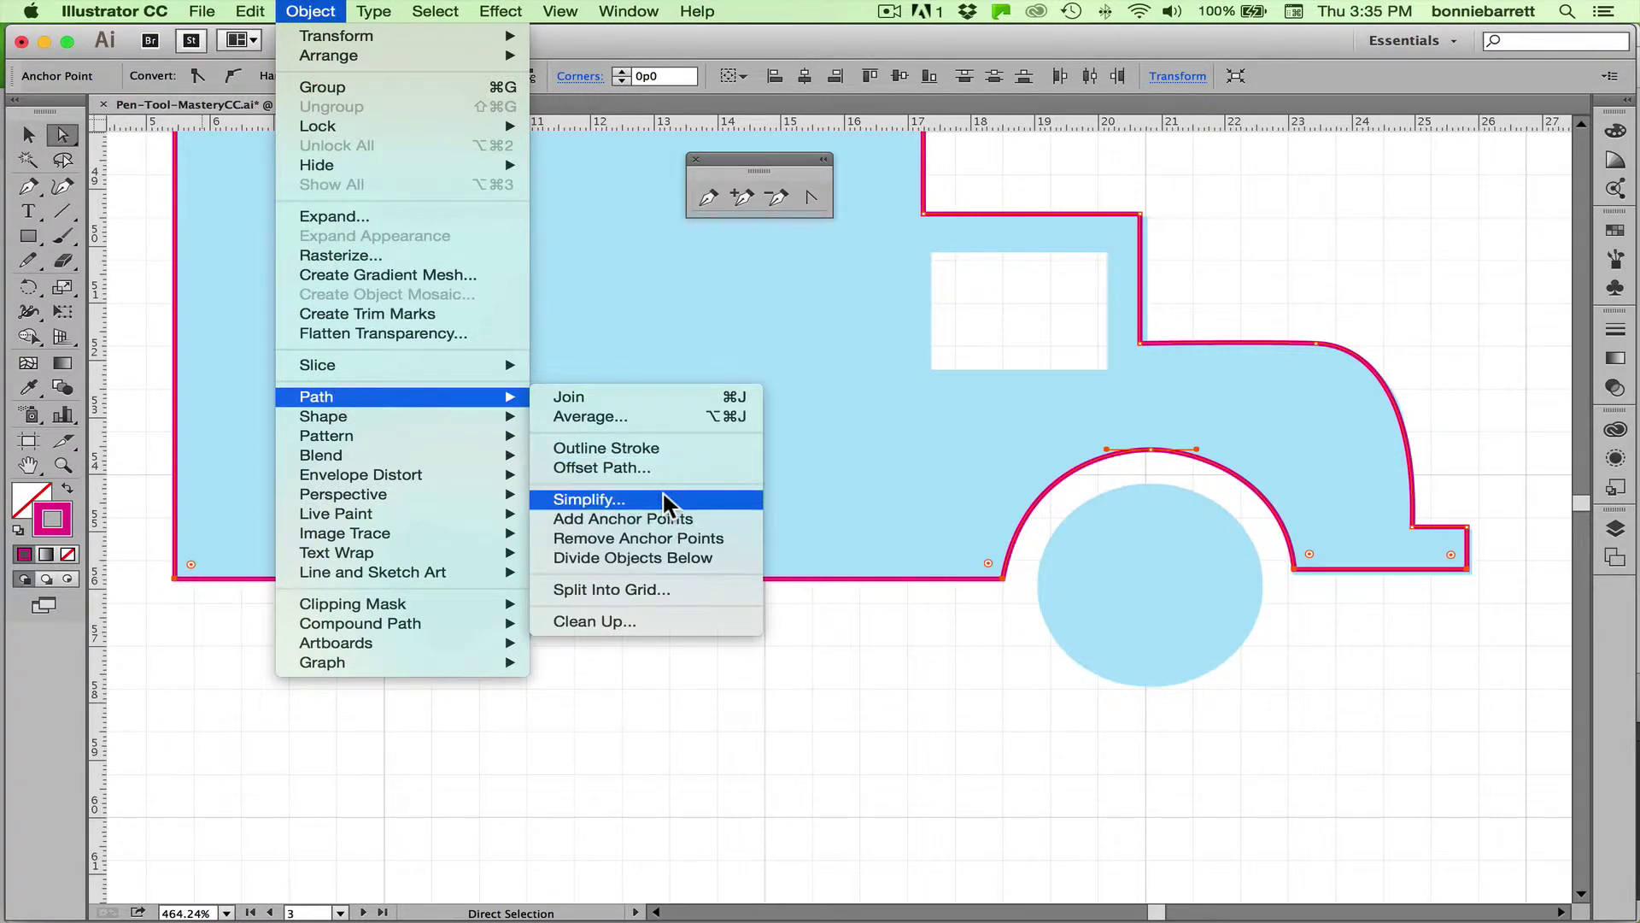
click(626, 414)
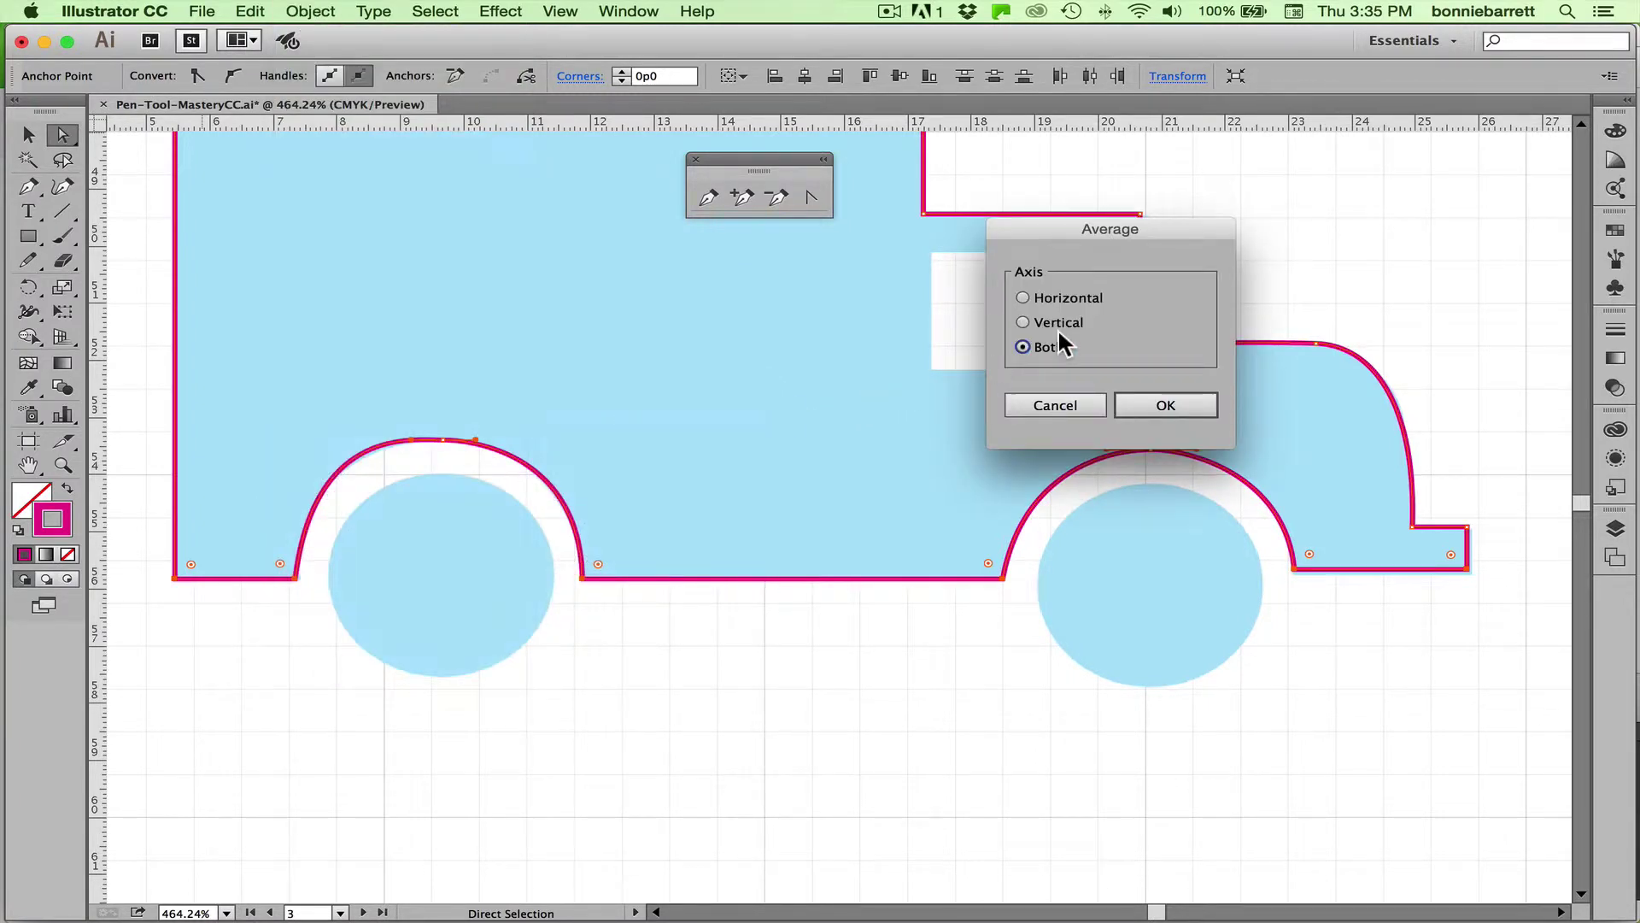
click(1020, 296)
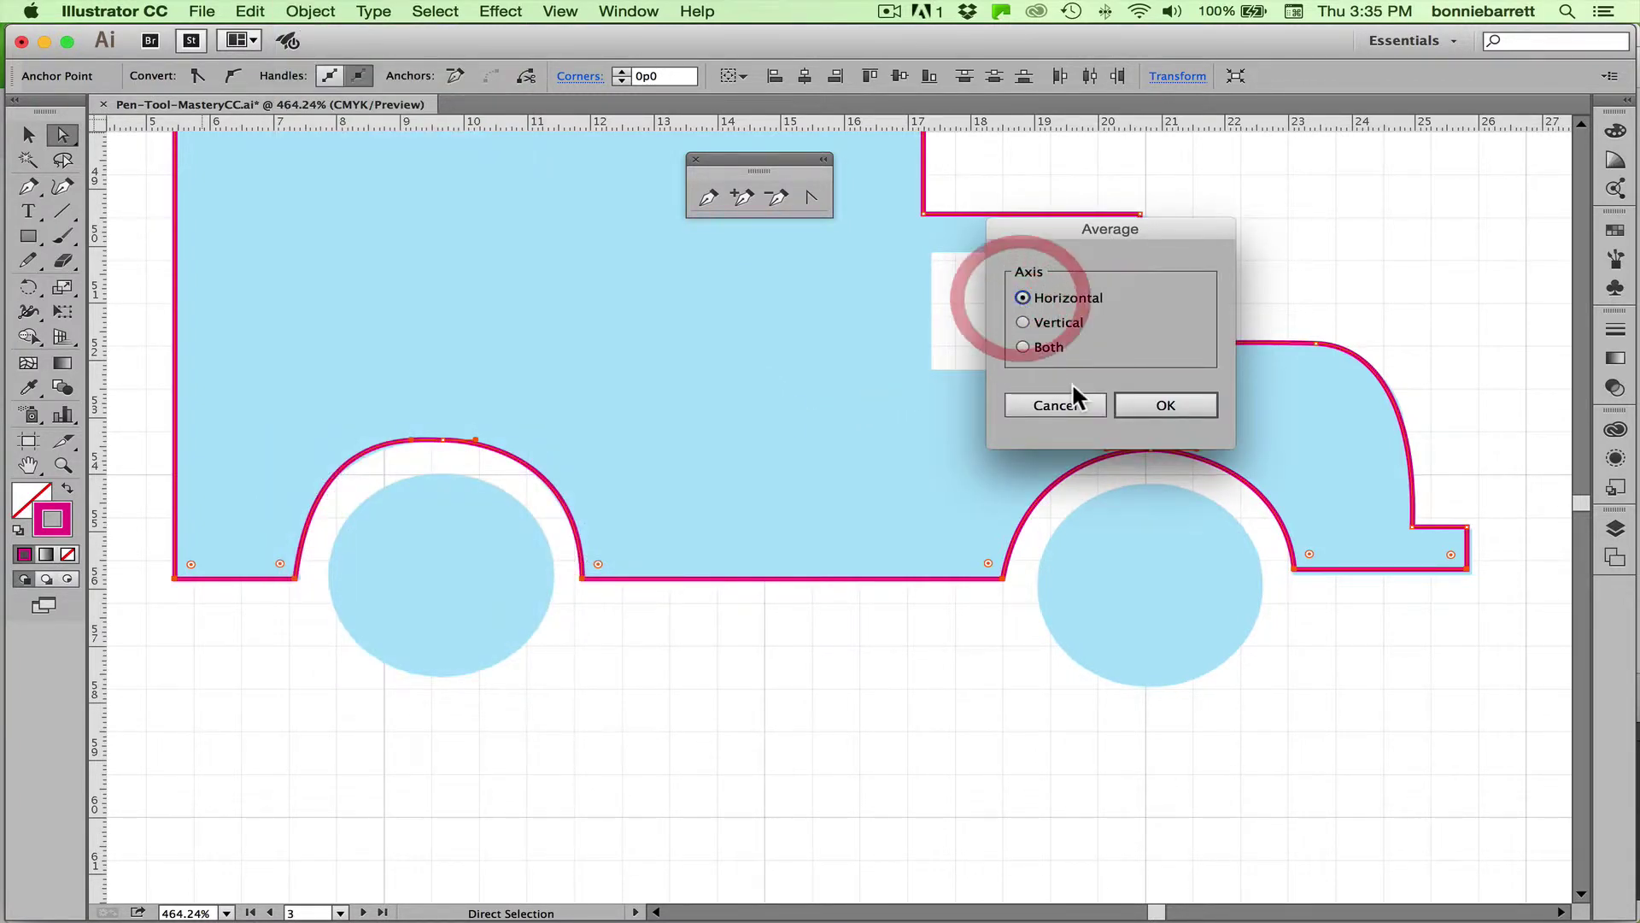
click(1167, 407)
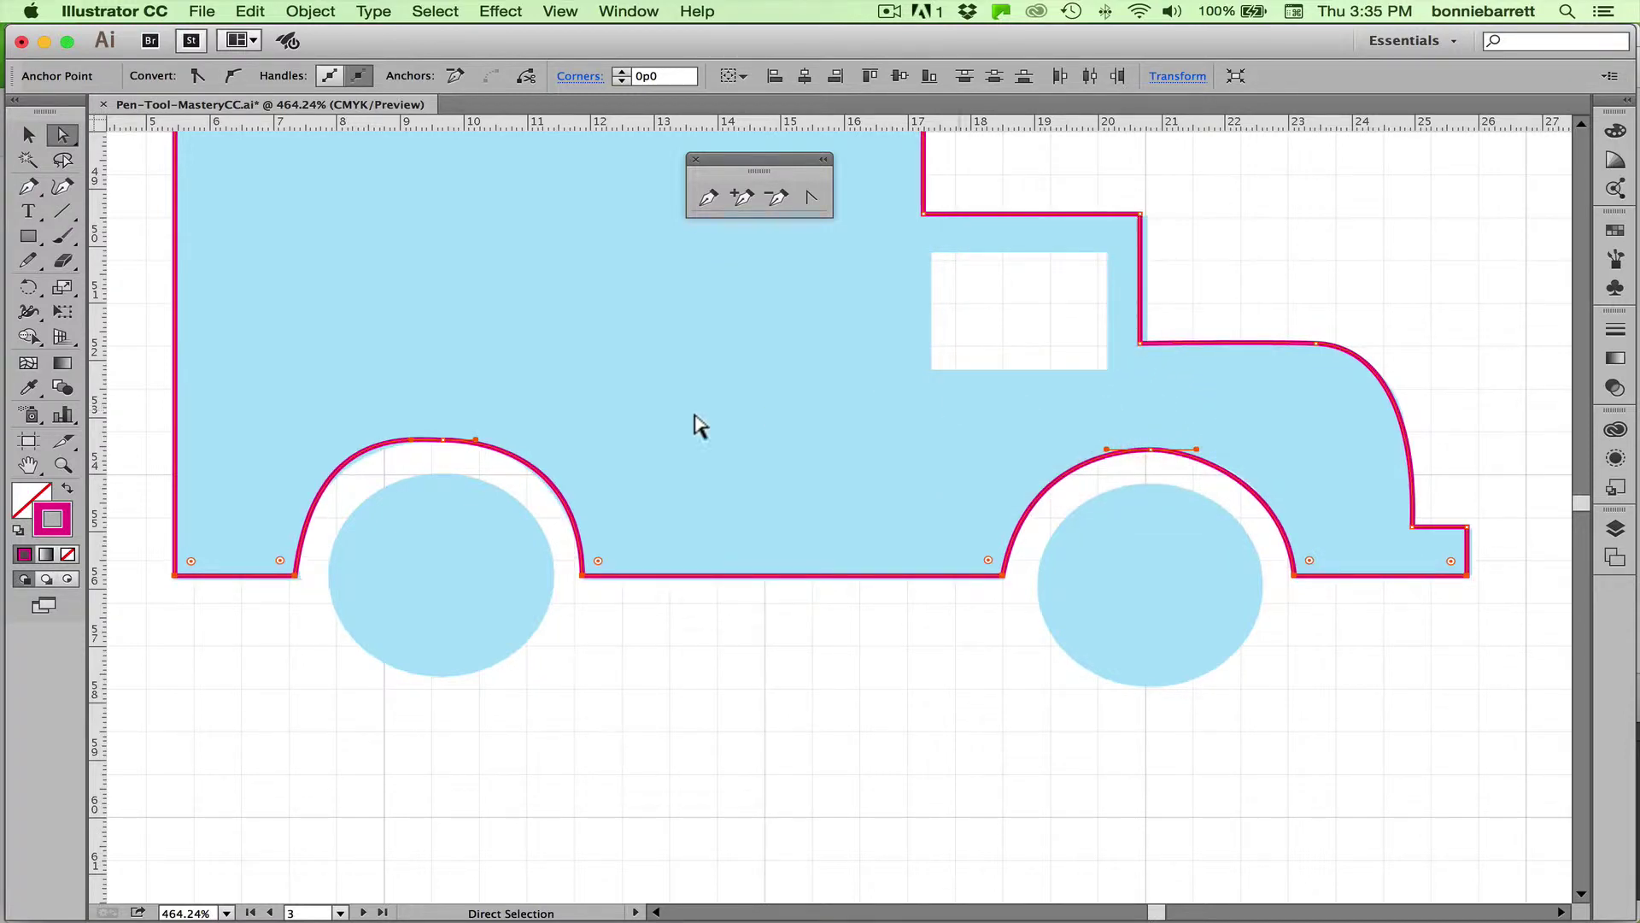
- Drag the rear wheel arch's direction handle to smooth its curve
click(366, 445)
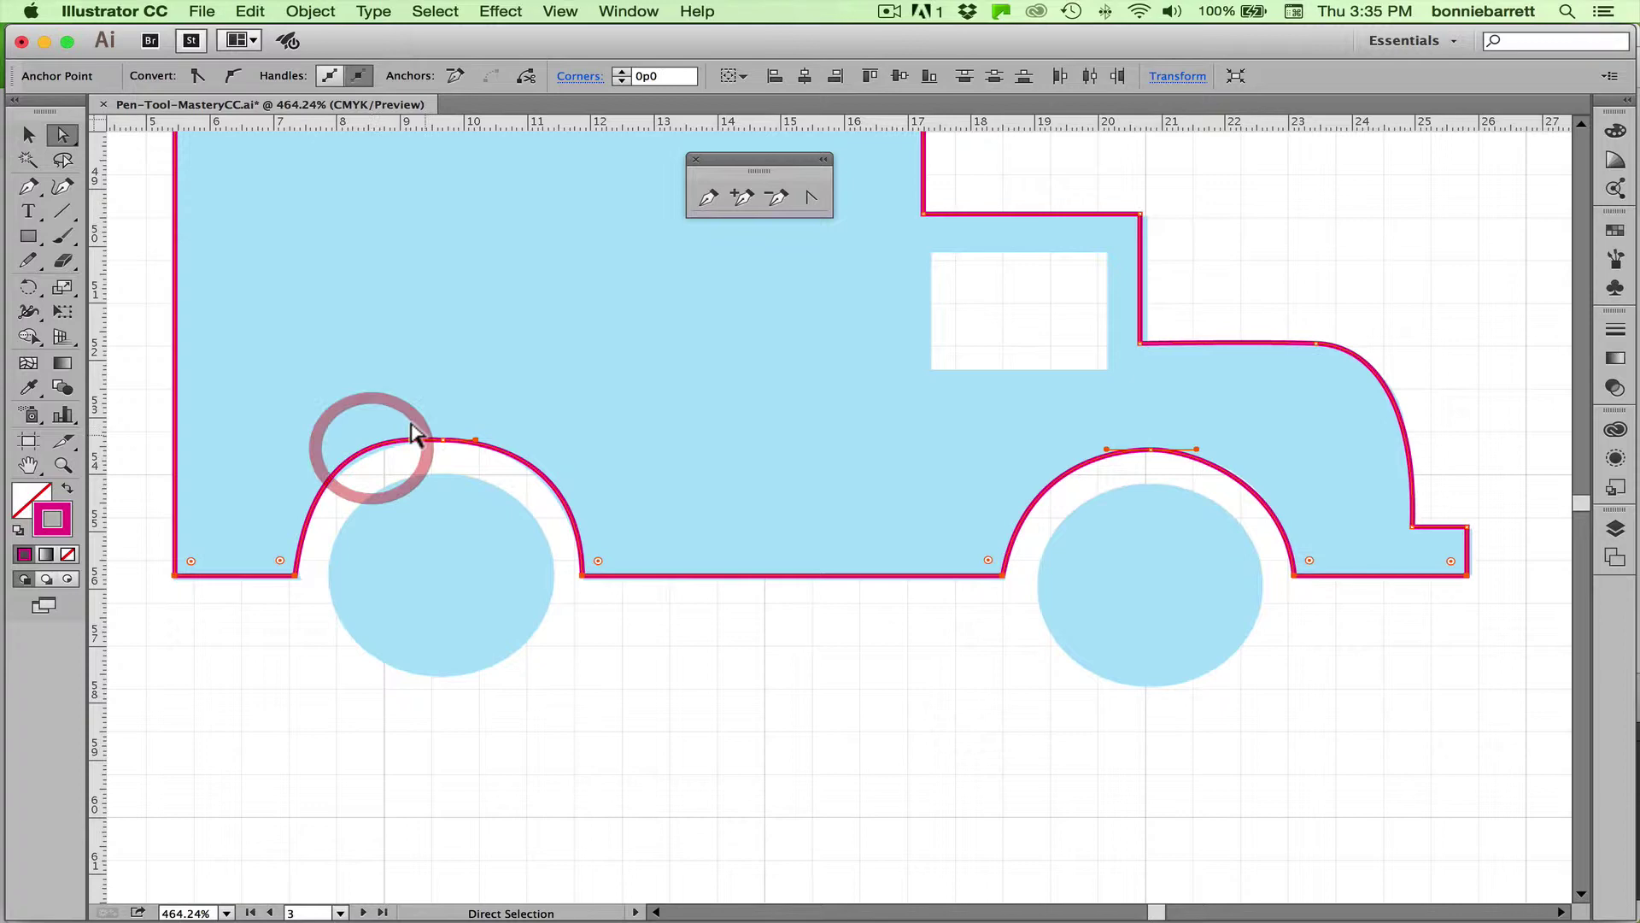
click(303, 514)
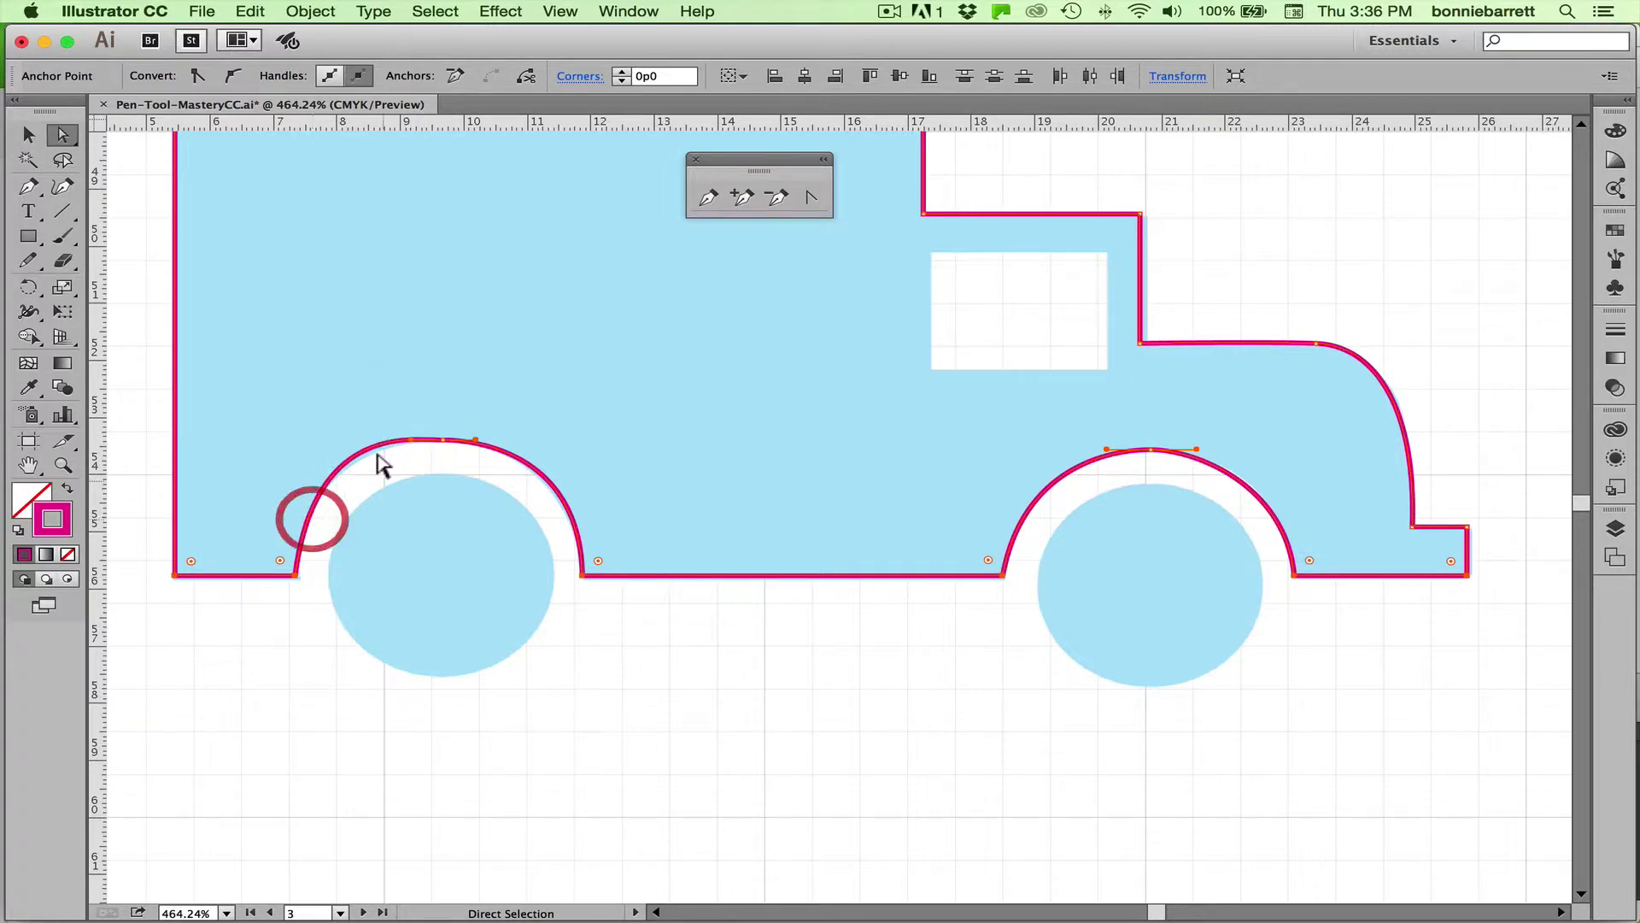
click(409, 439)
click(416, 439)
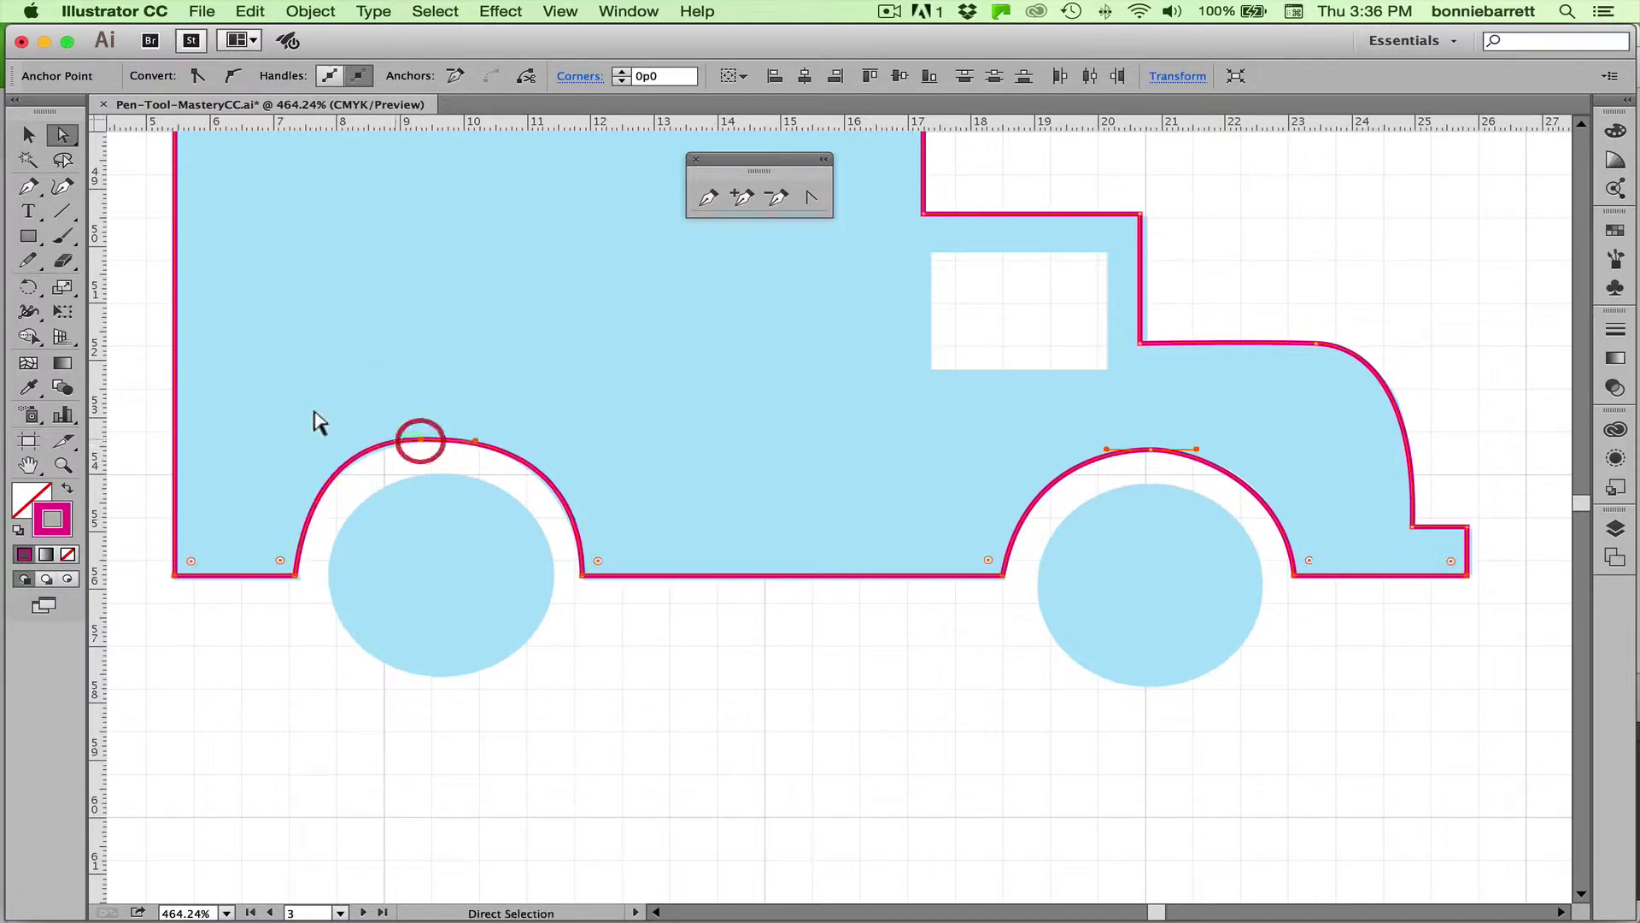
click(330, 461)
click(350, 467)
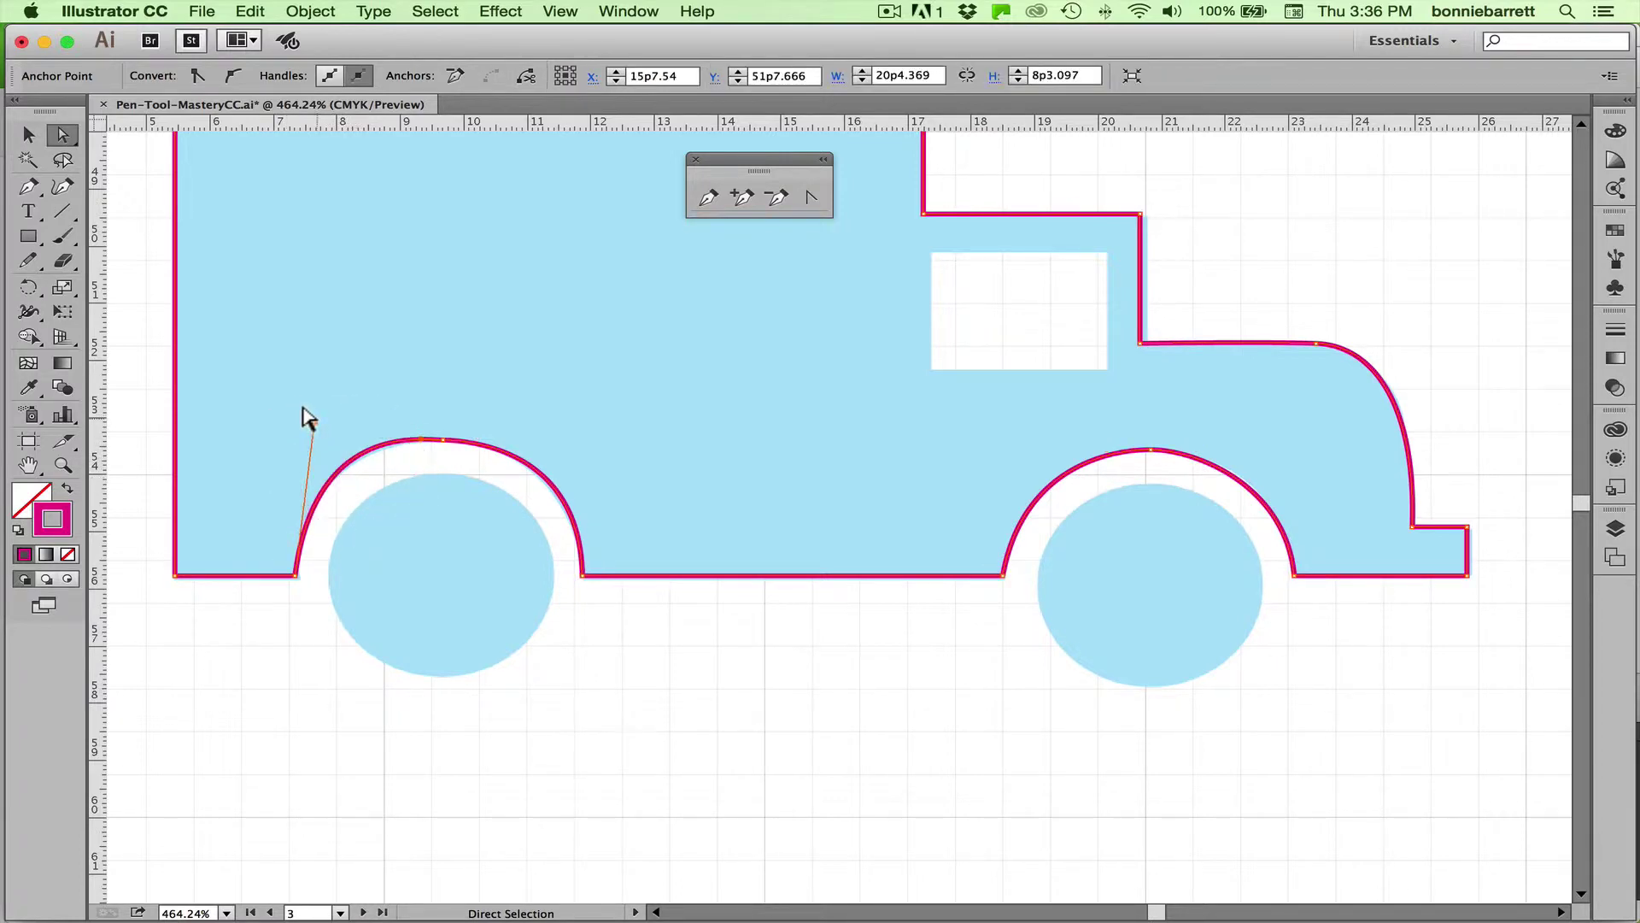
drag(314, 423, 296, 429)
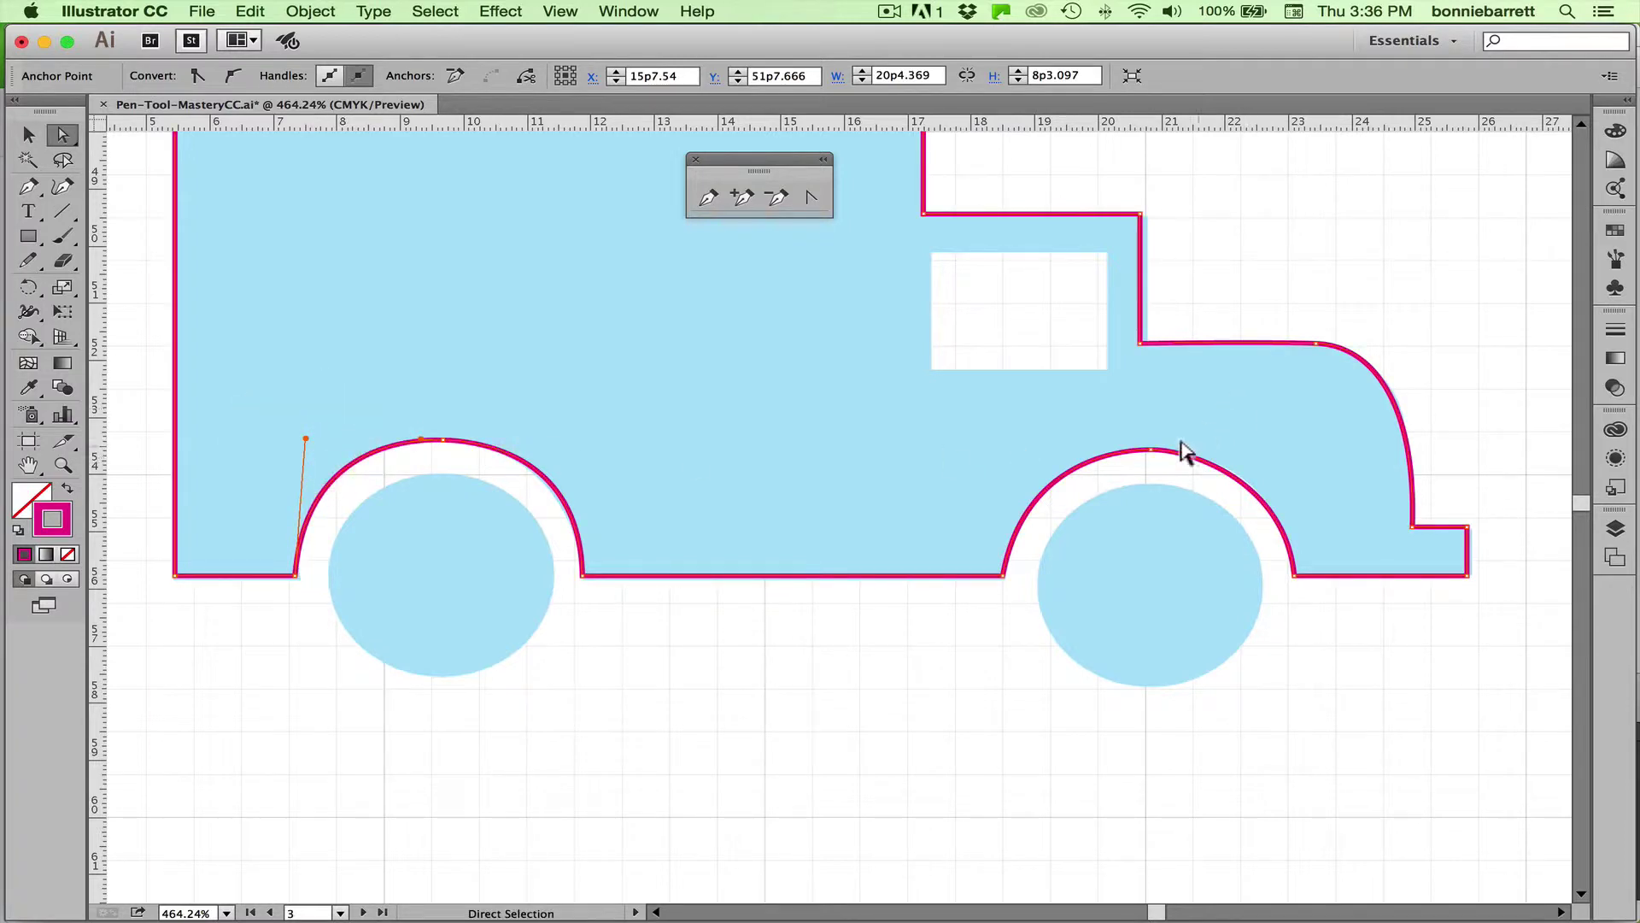
- Adjust the front wheel arch's handle and lengthen the hood curve's top handle for a rounder front
click(1208, 466)
drag(1187, 444, 1208, 447)
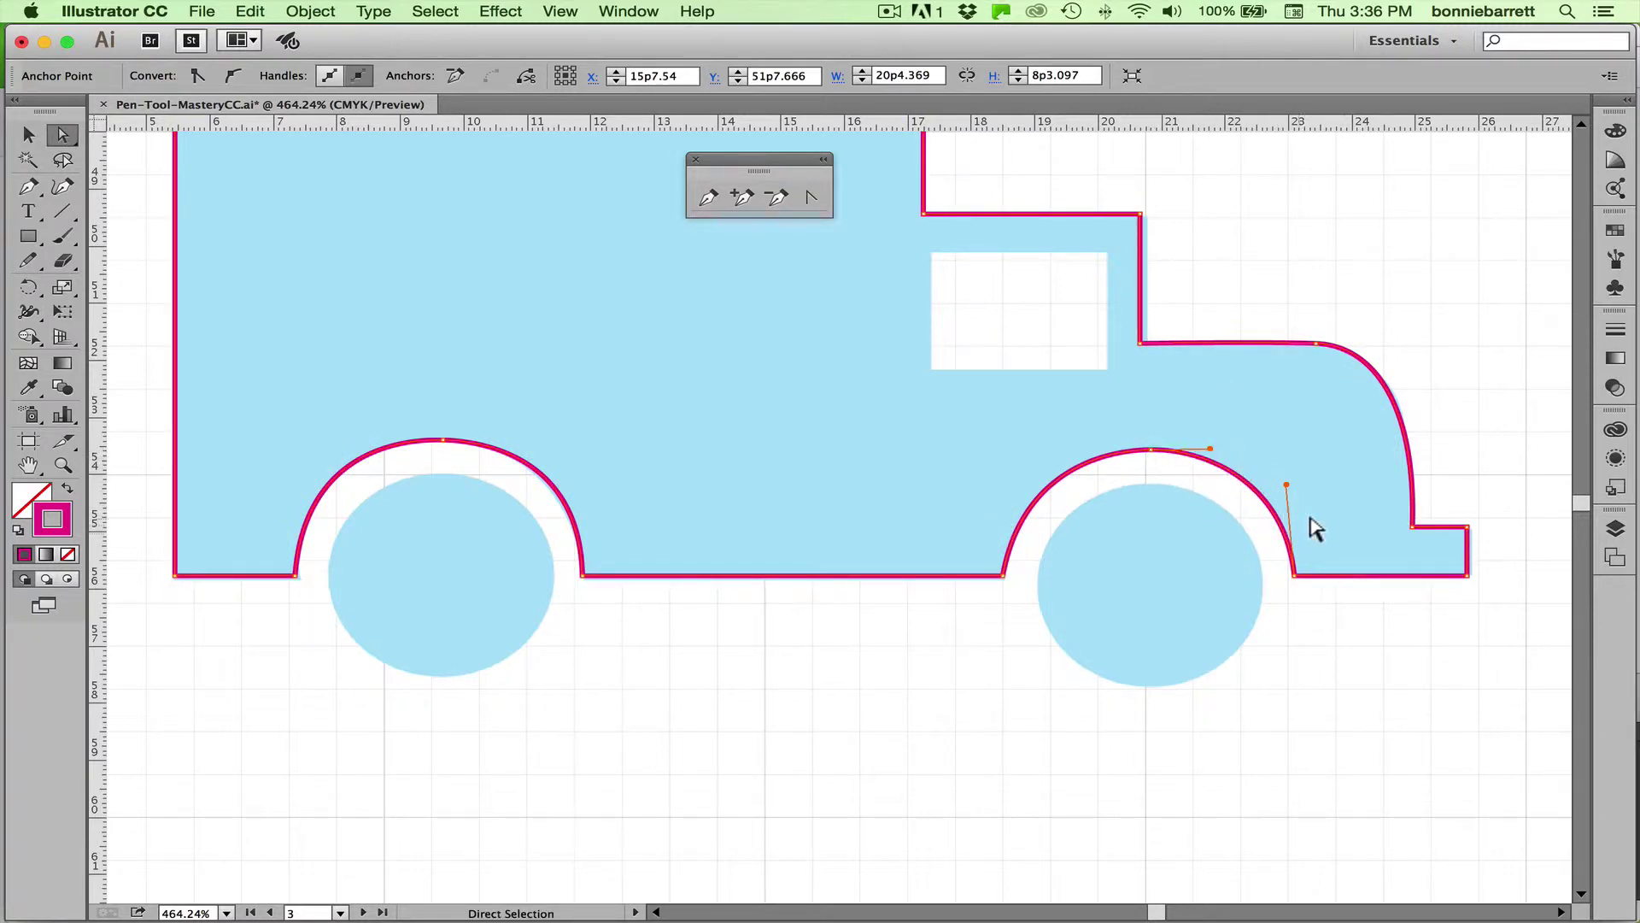
click(1367, 374)
drag(1364, 340, 1375, 340)
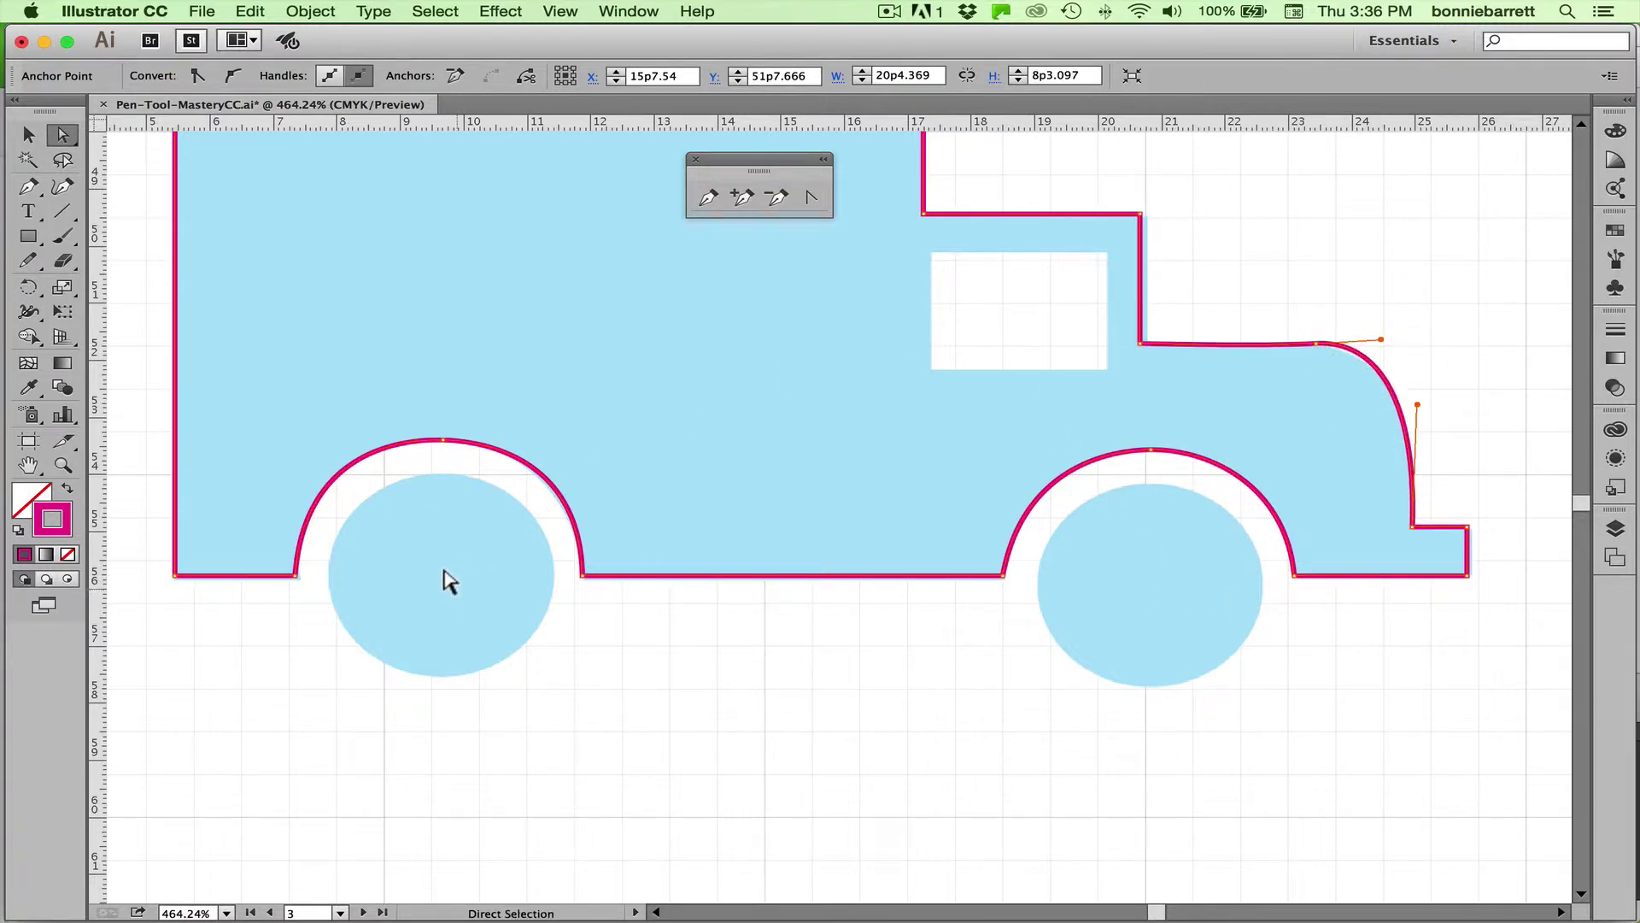
- Draw a rectangle over the truck's window opening
click(29, 238)
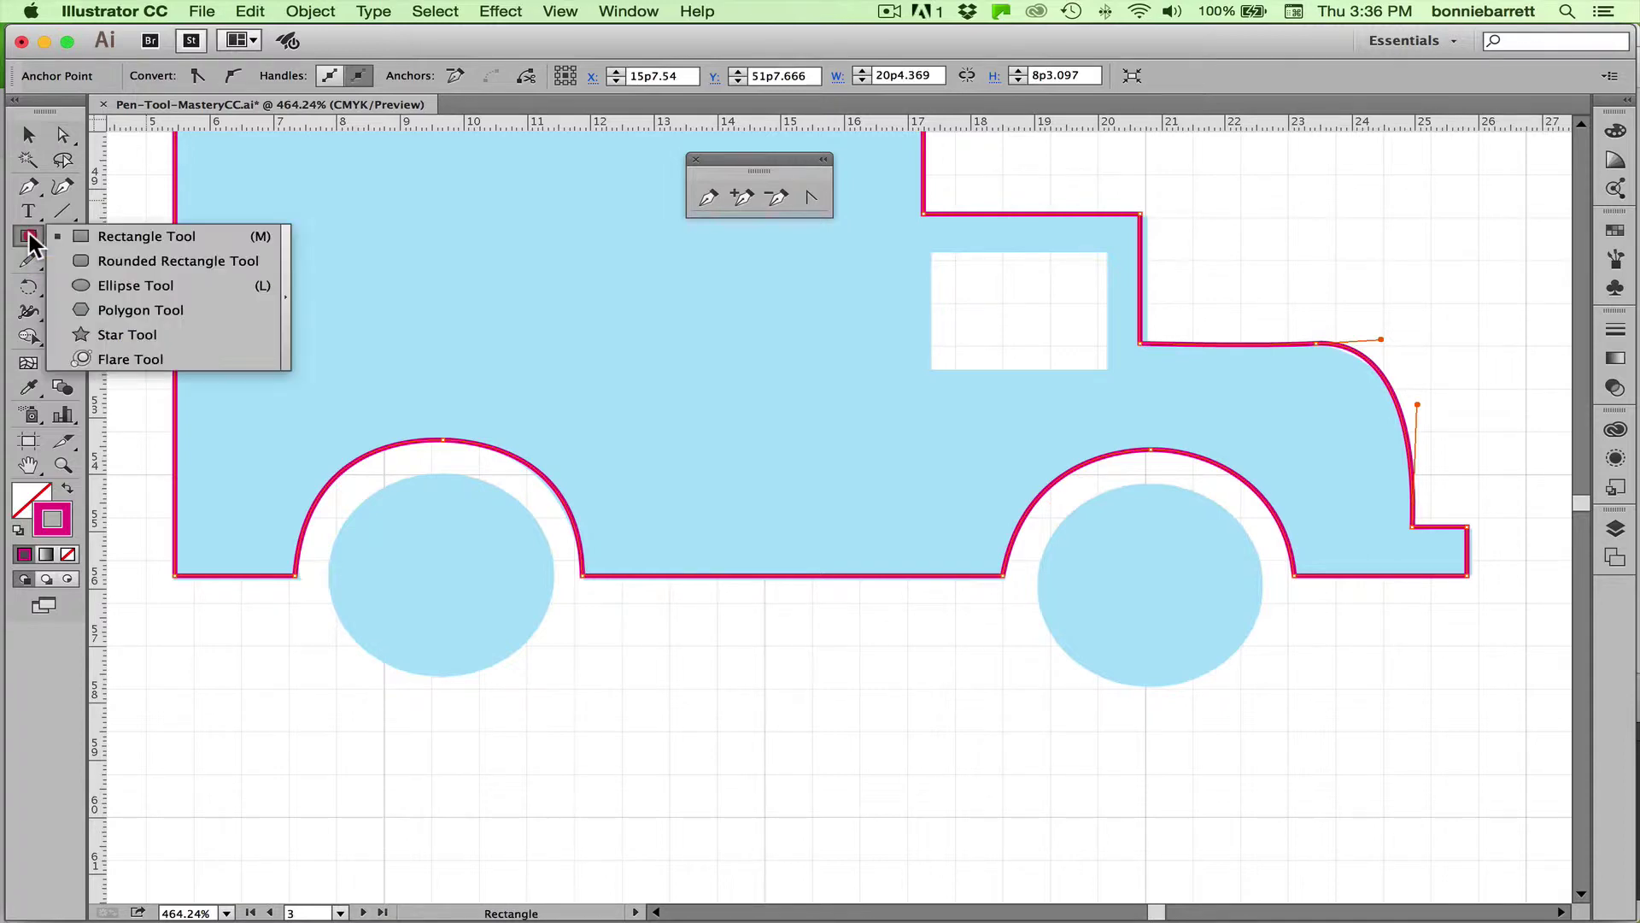
click(94, 236)
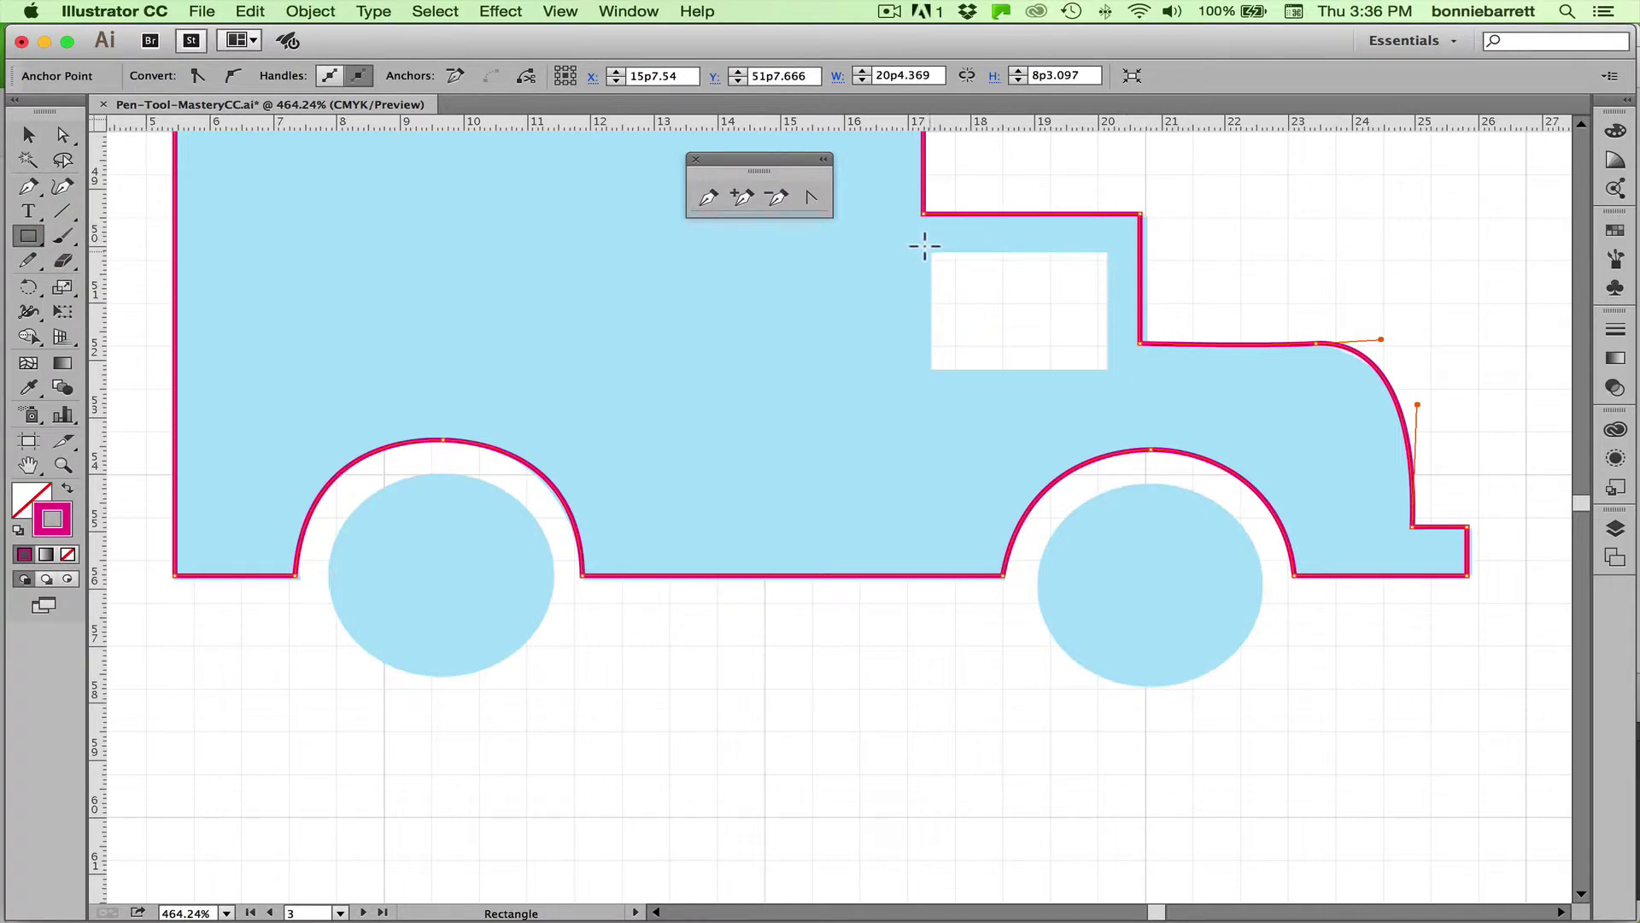
drag(931, 252, 1110, 367)
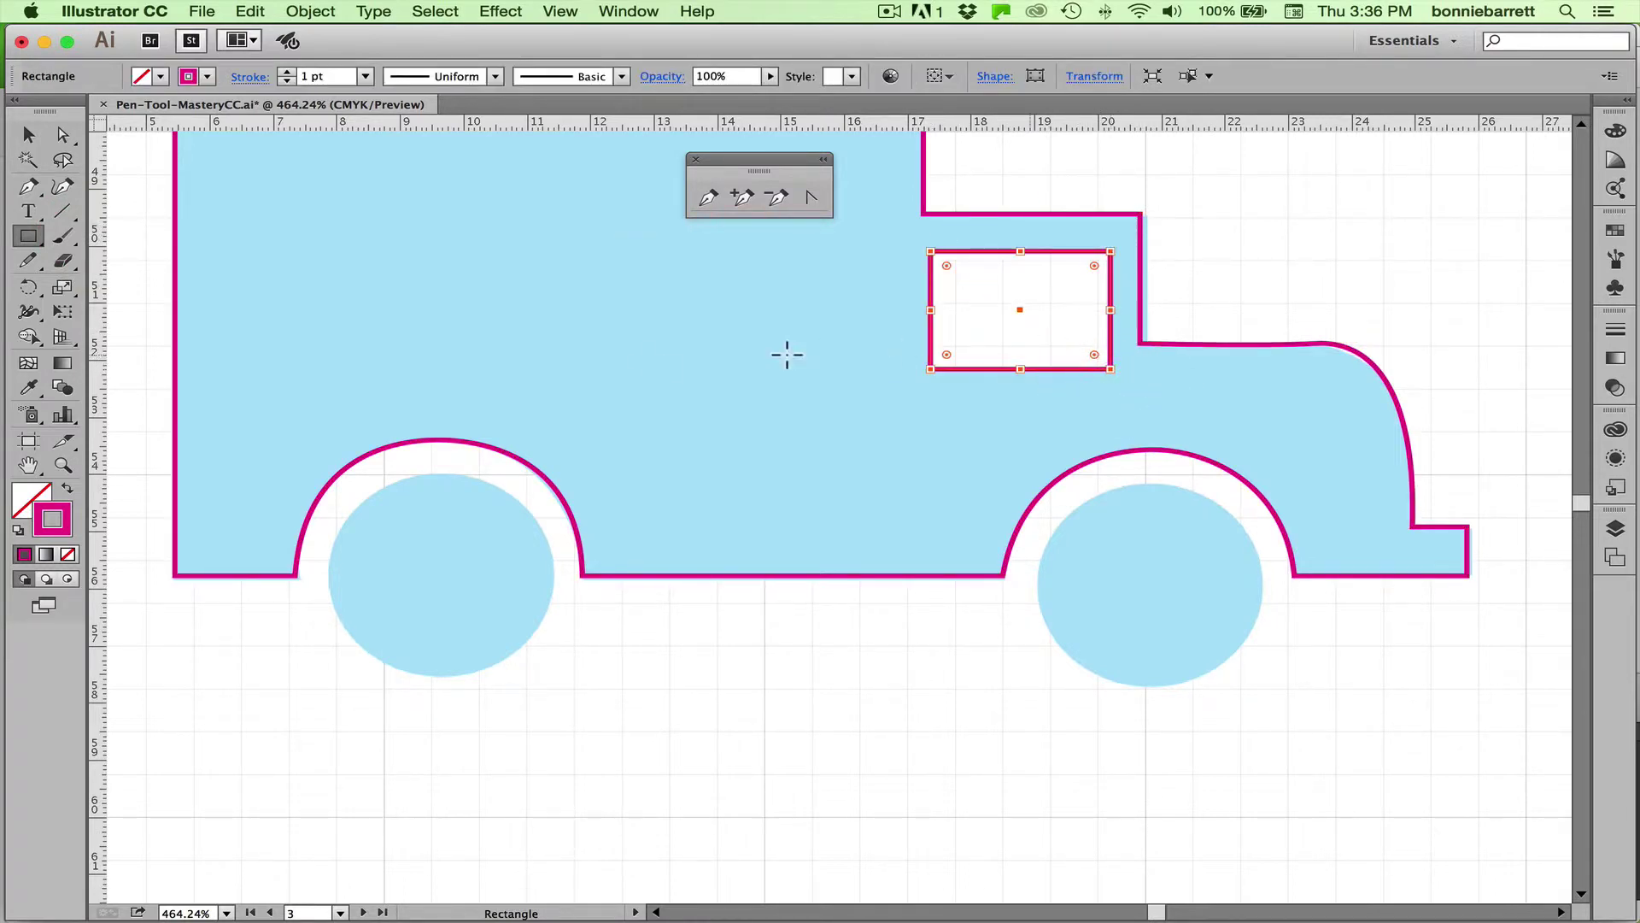
- Draw a circle about 3p8.14 across from the wheel's centre using Alt+Shift
drag(29, 237, 94, 292)
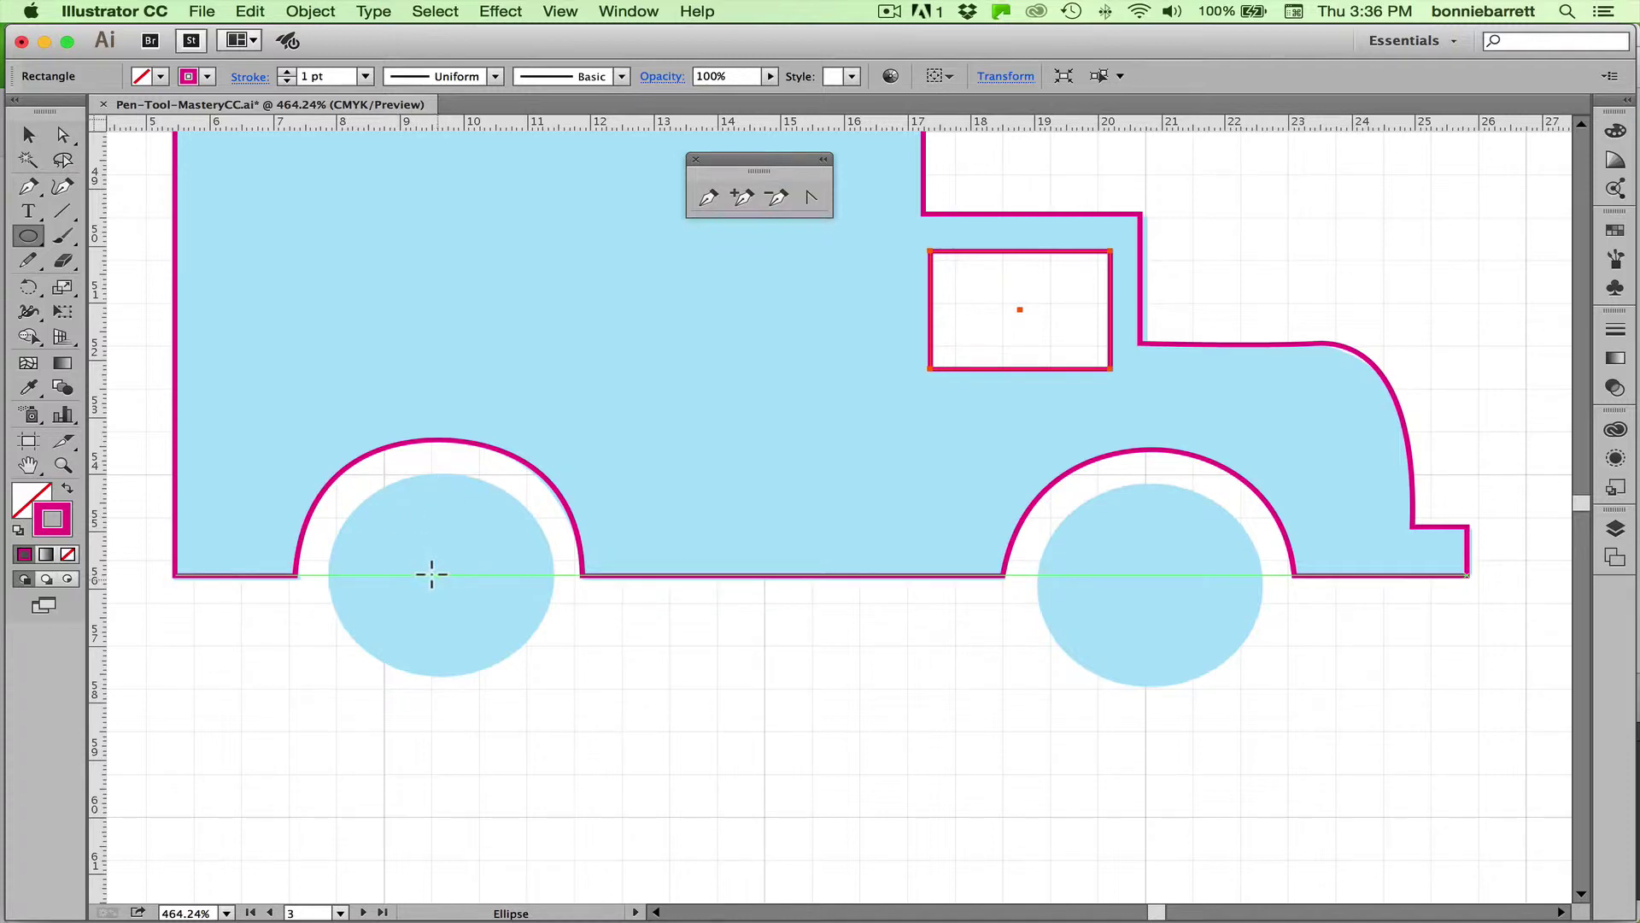
key(alt)
mouse_move(437, 575)
mouse_down()
mouse_move(516, 640)
mouse_move(551, 640)
mouse_up()
key(shift)
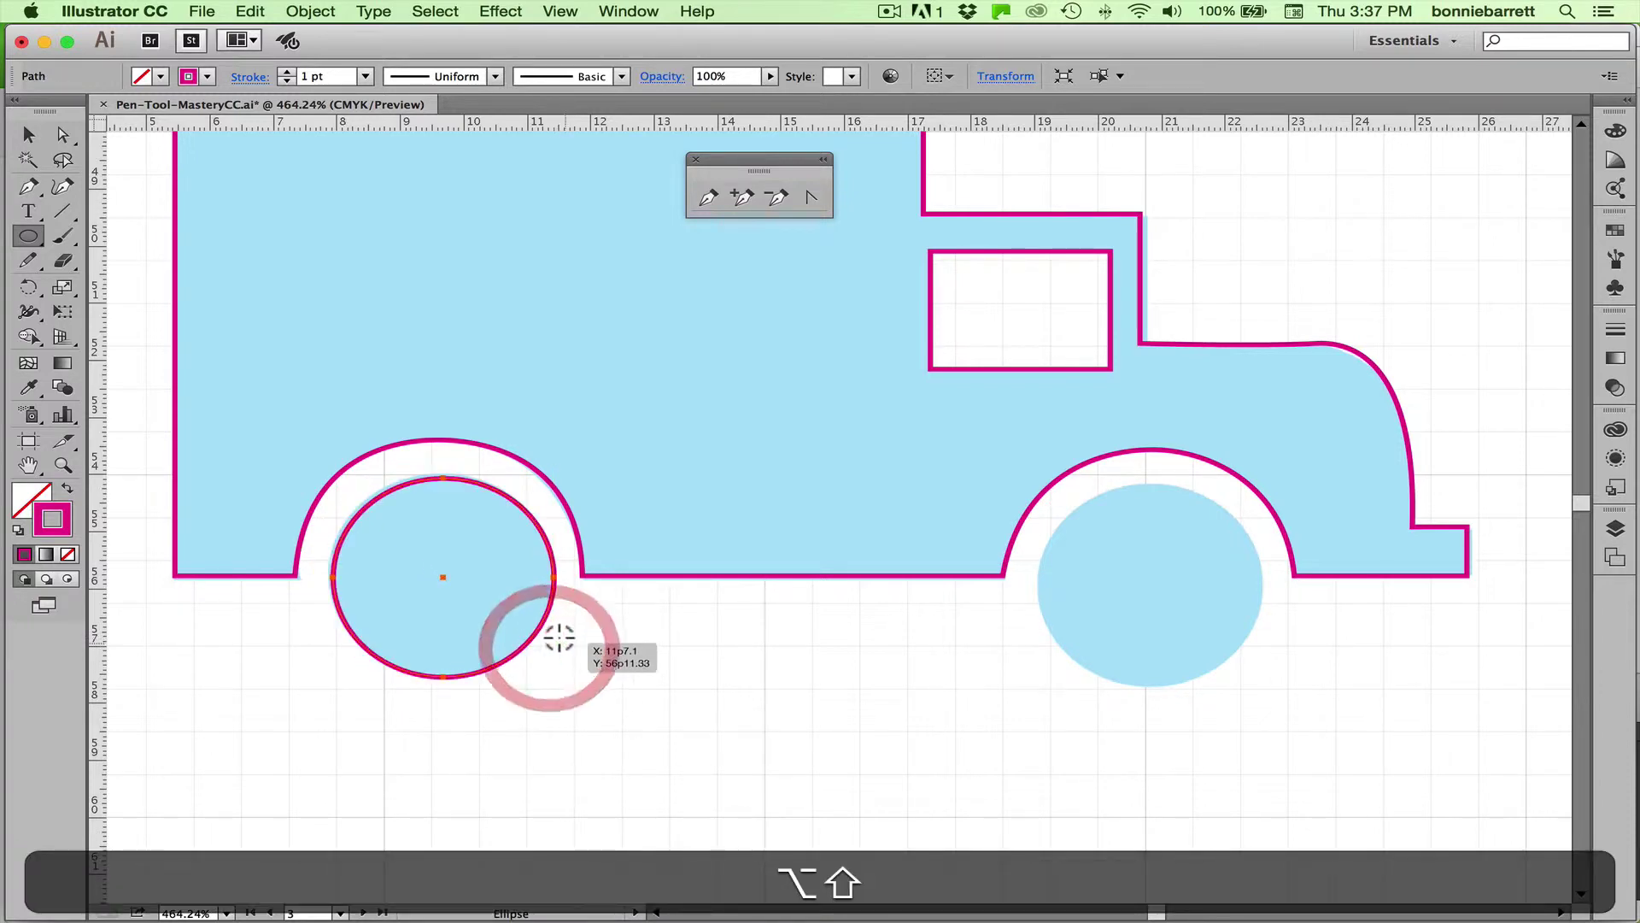
- Copy the left wheel circle straight across onto the right wheel, nudge it down, then select body and window
click(28, 136)
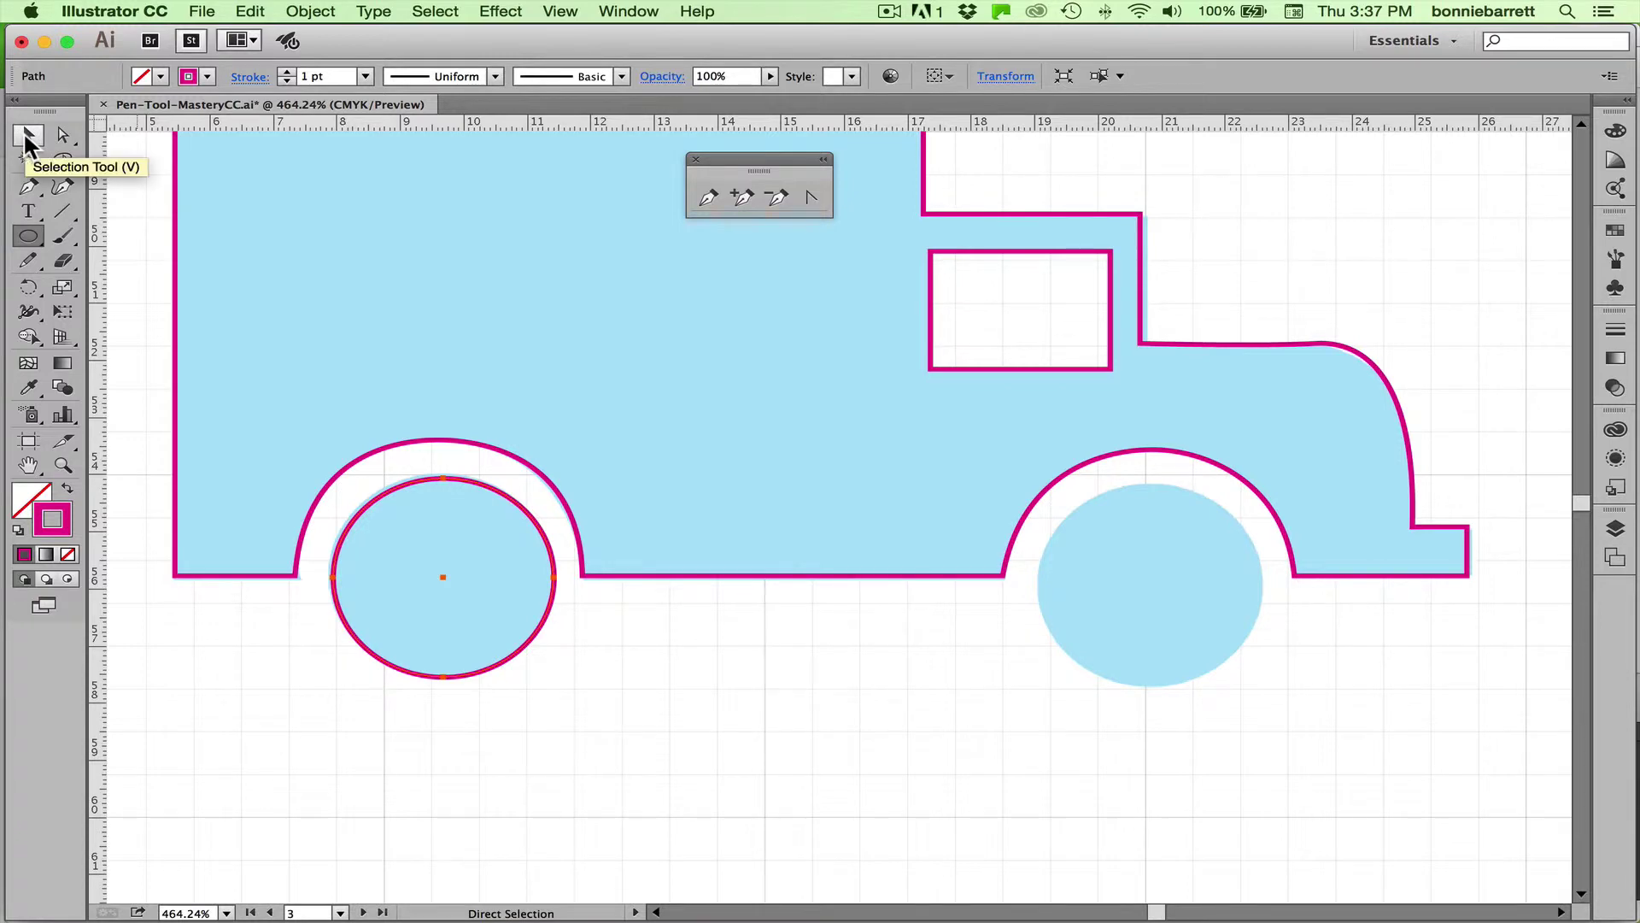
click(25, 133)
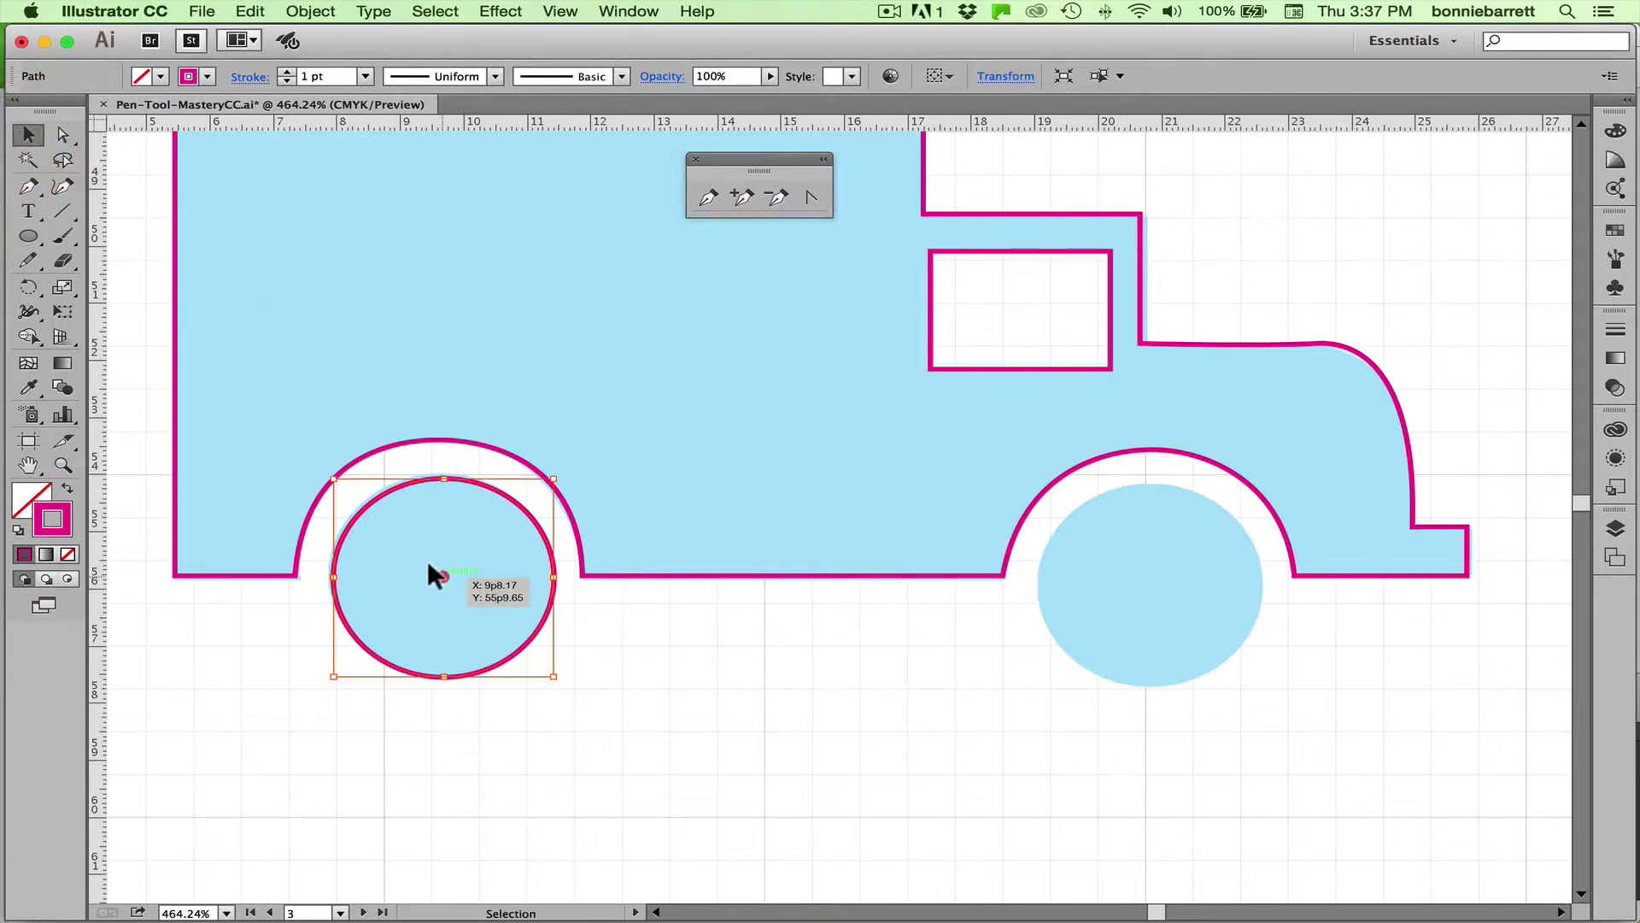
drag(430, 565, 1134, 564)
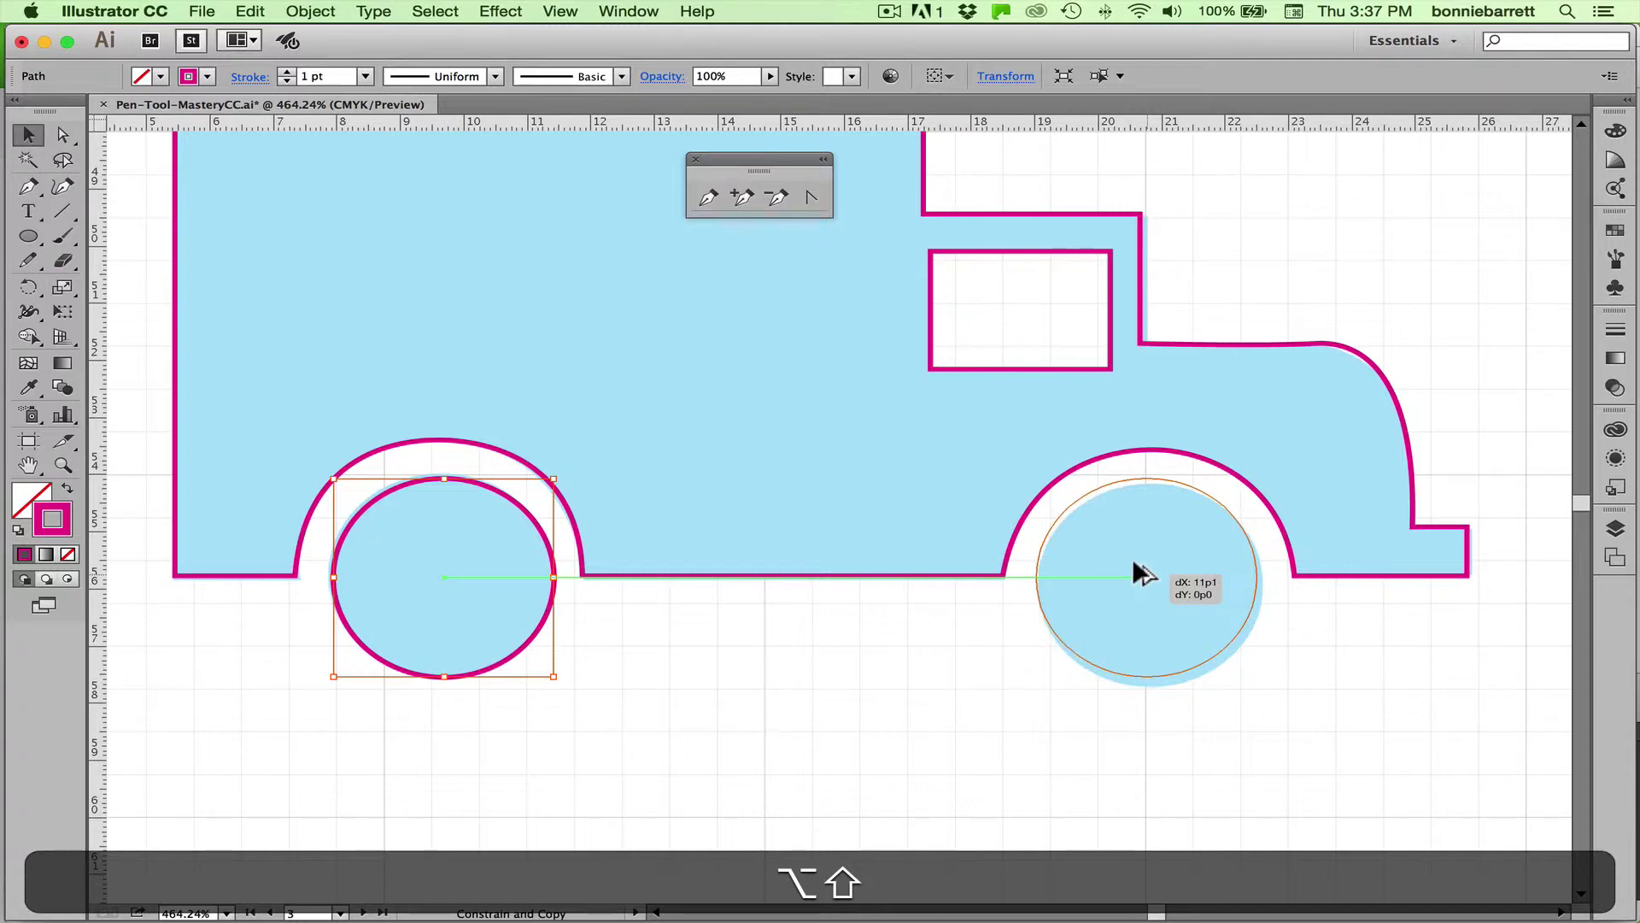
drag(1134, 565, 1134, 564)
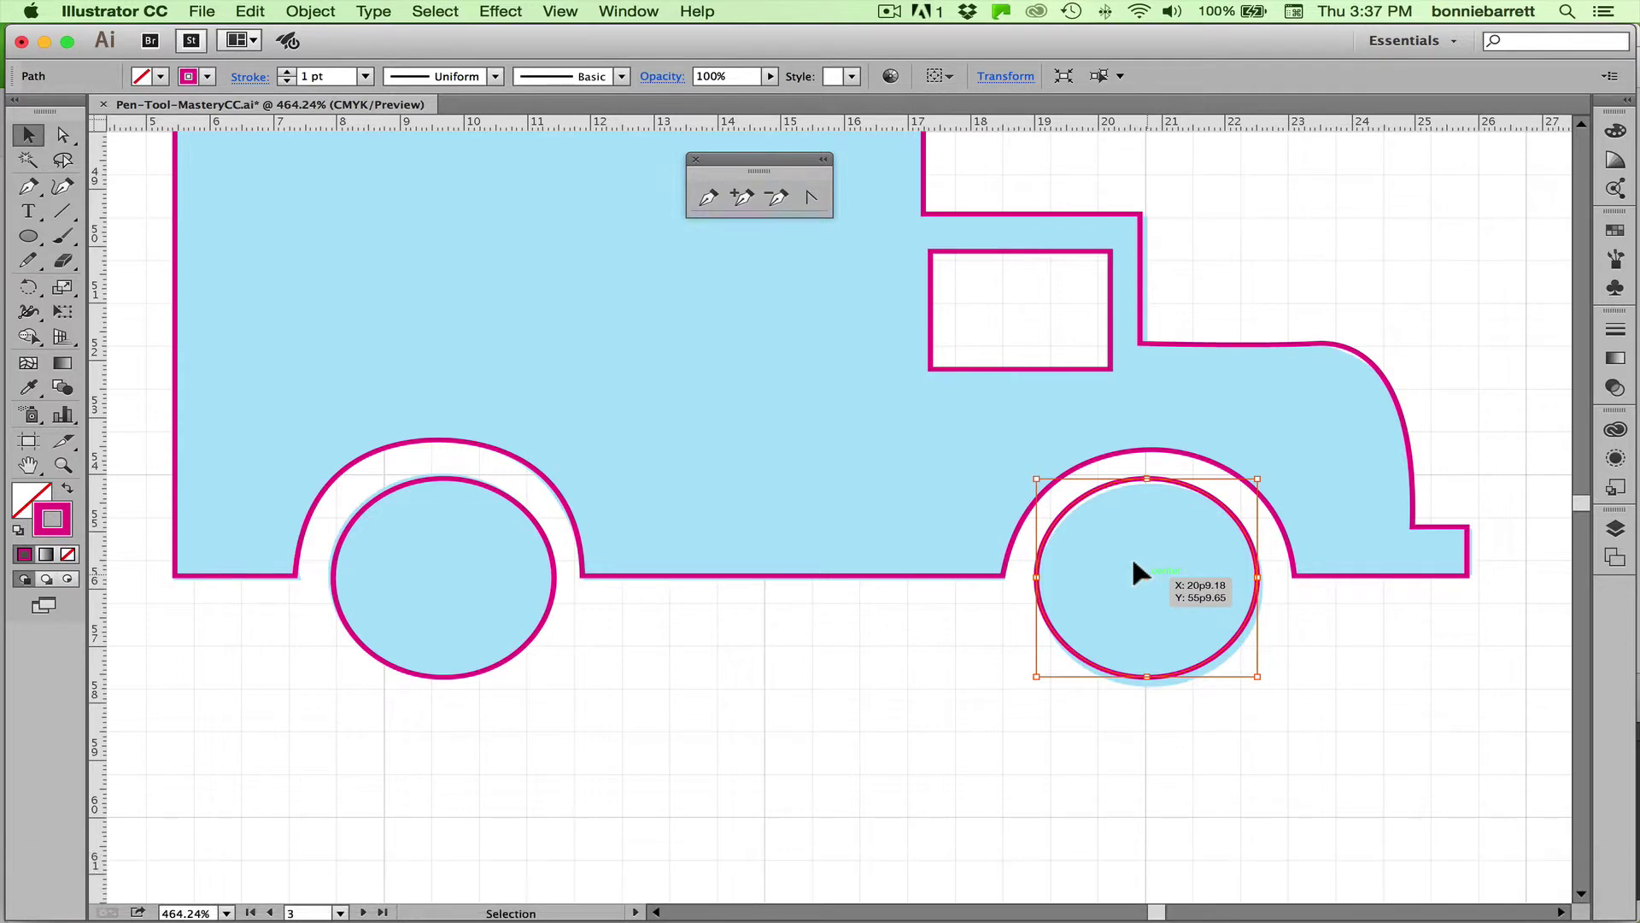
key(Down)
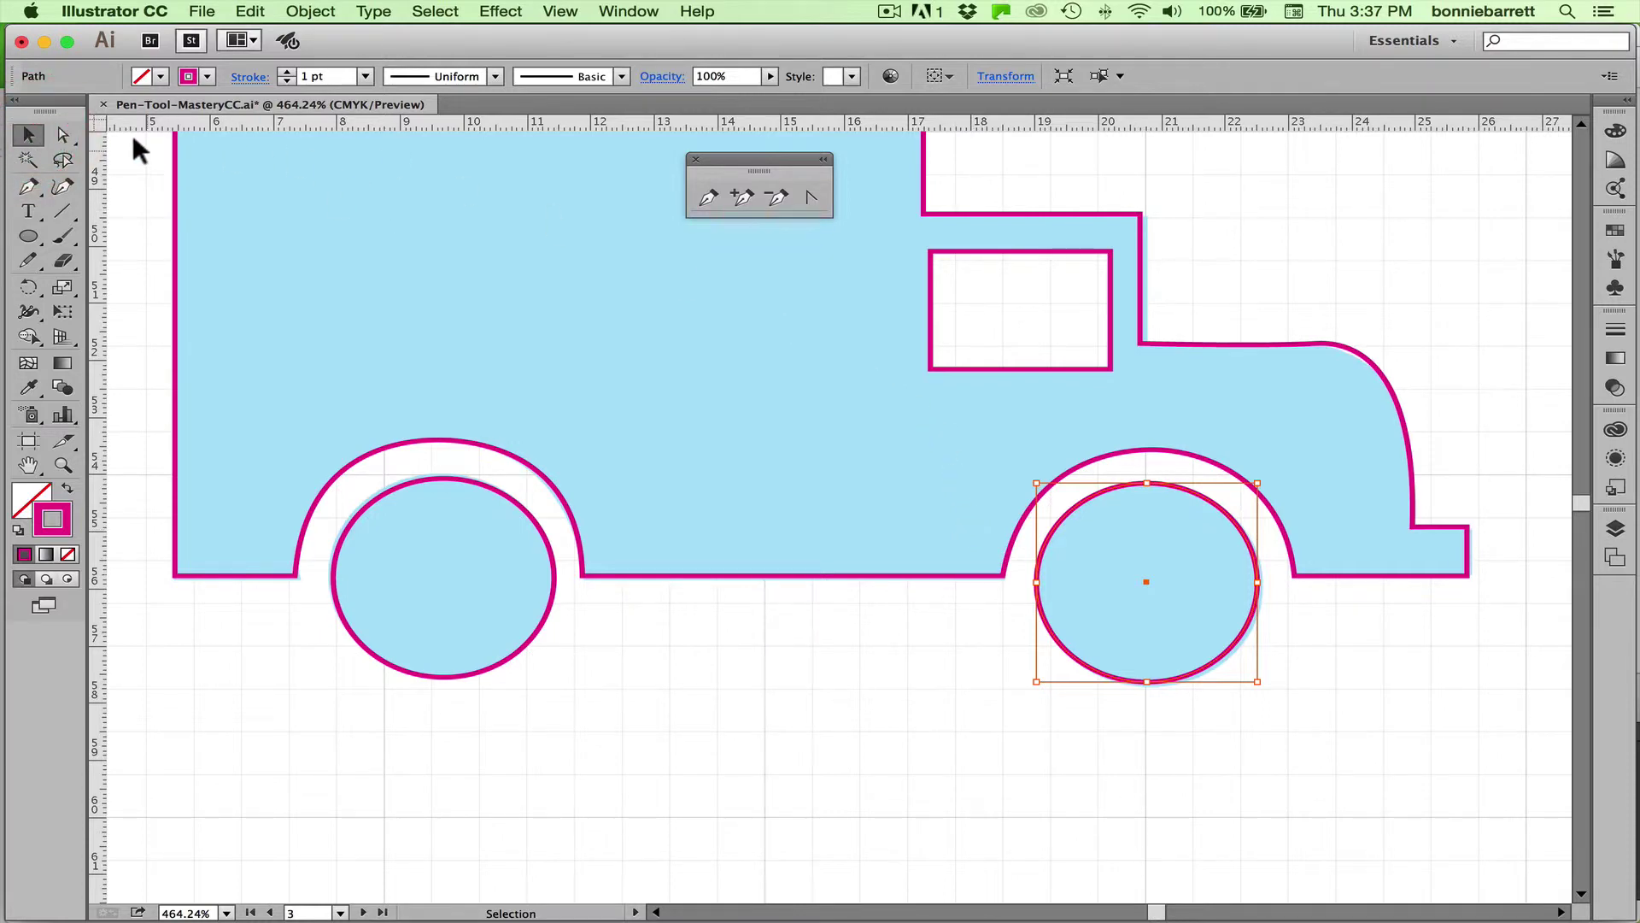
drag(146, 150, 1277, 301)
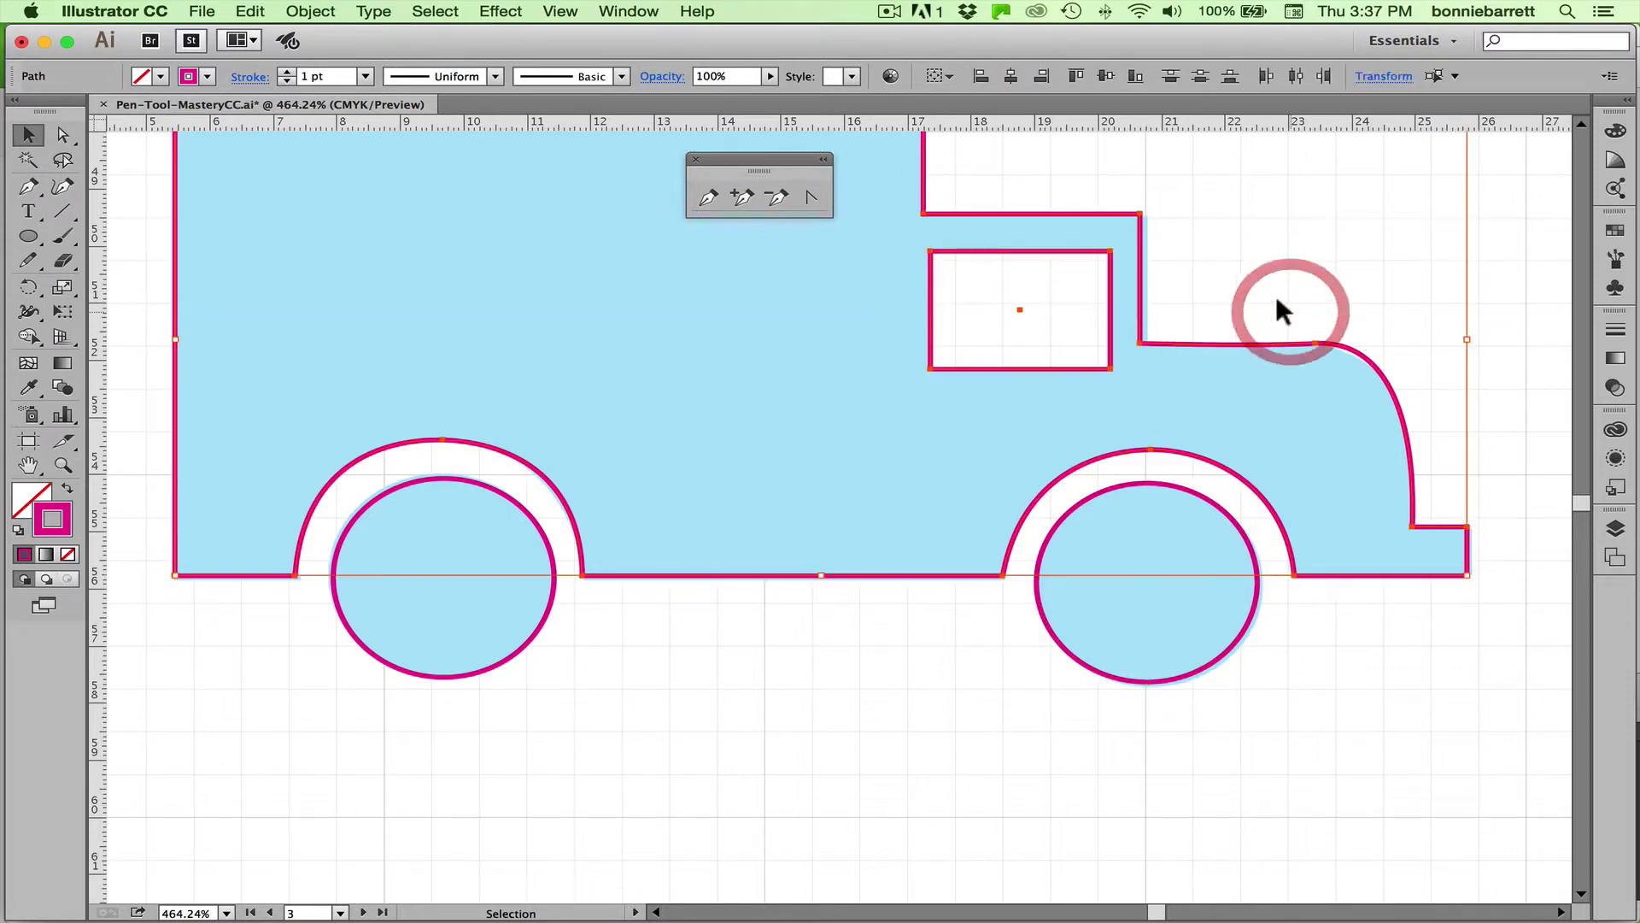
- Swap the truck body's fill and stroke so it becomes solid magenta with no outline
click(59, 483)
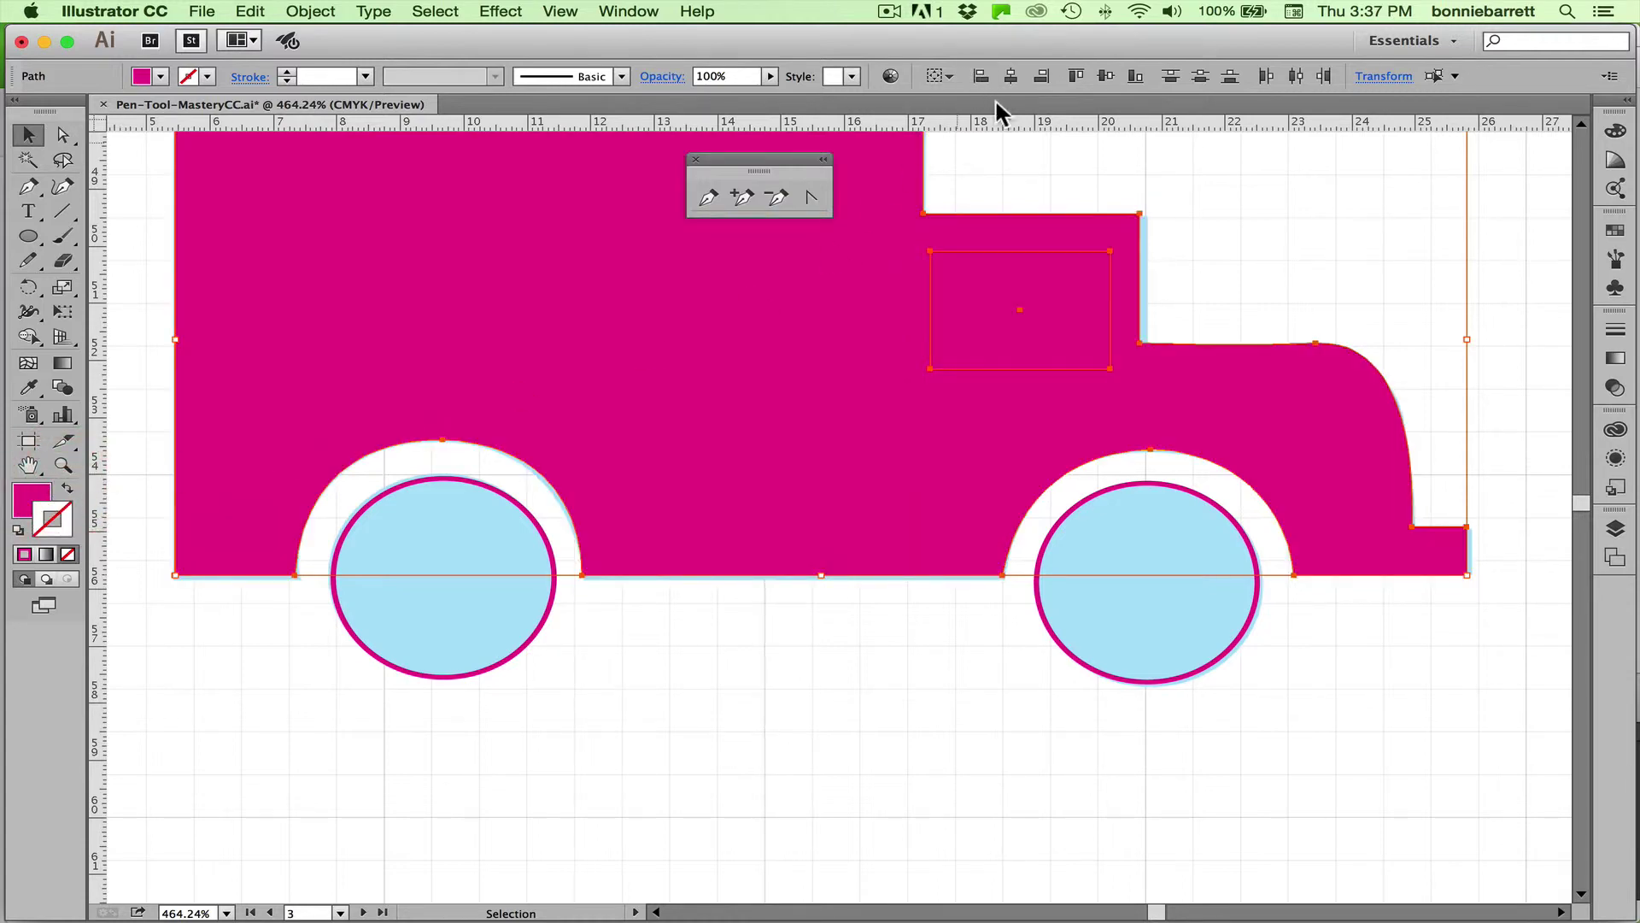
click(962, 156)
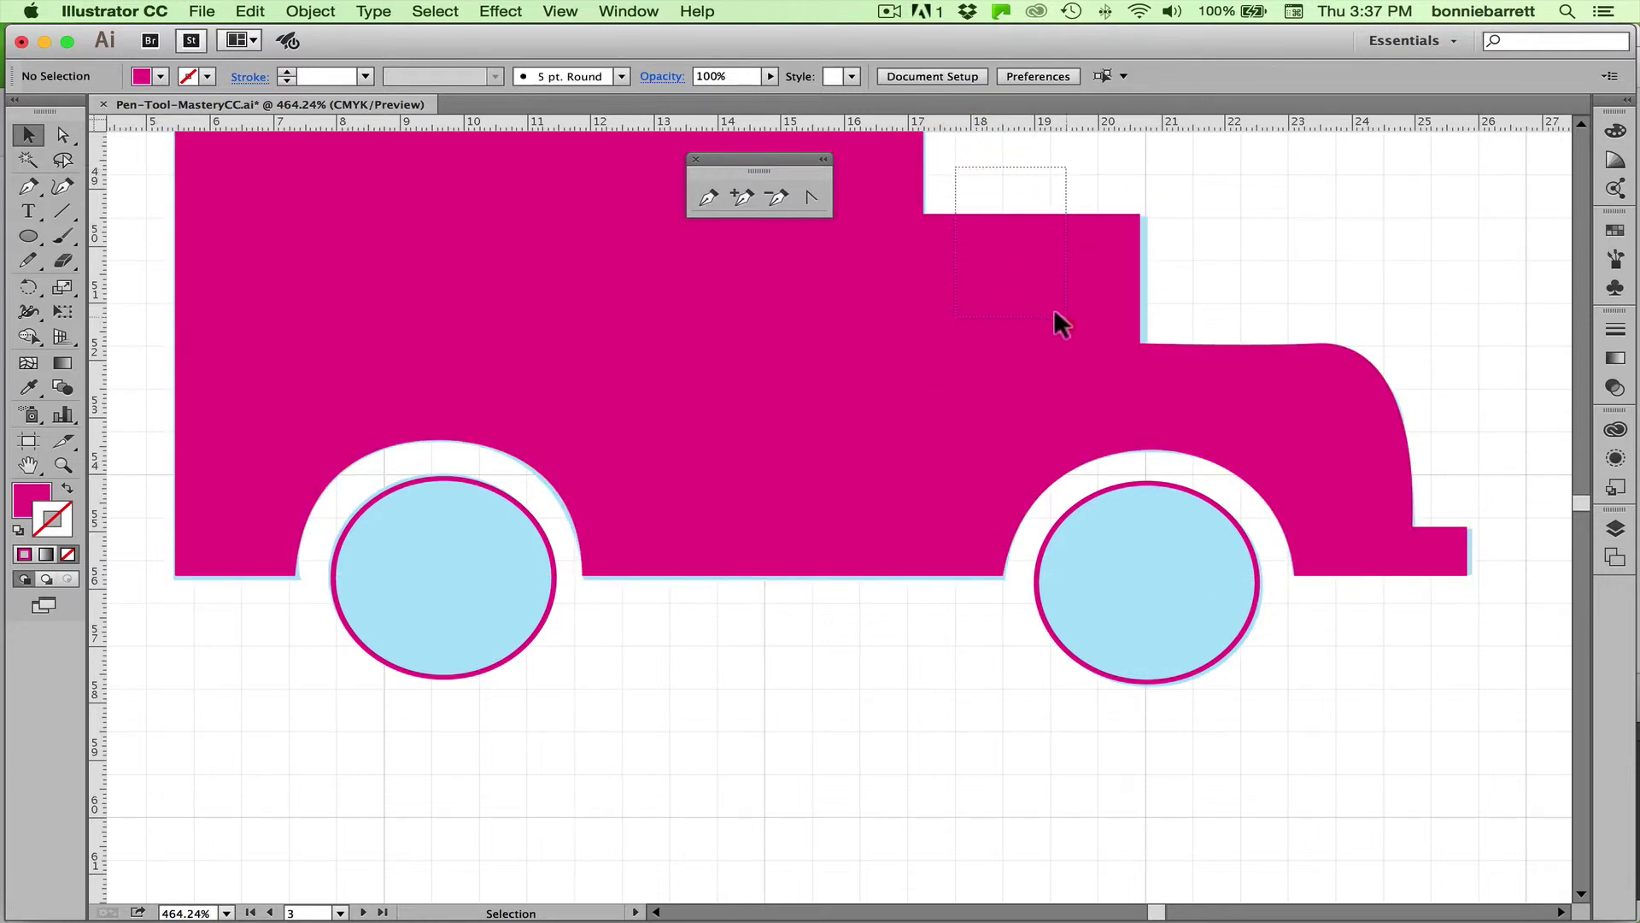
click(1063, 348)
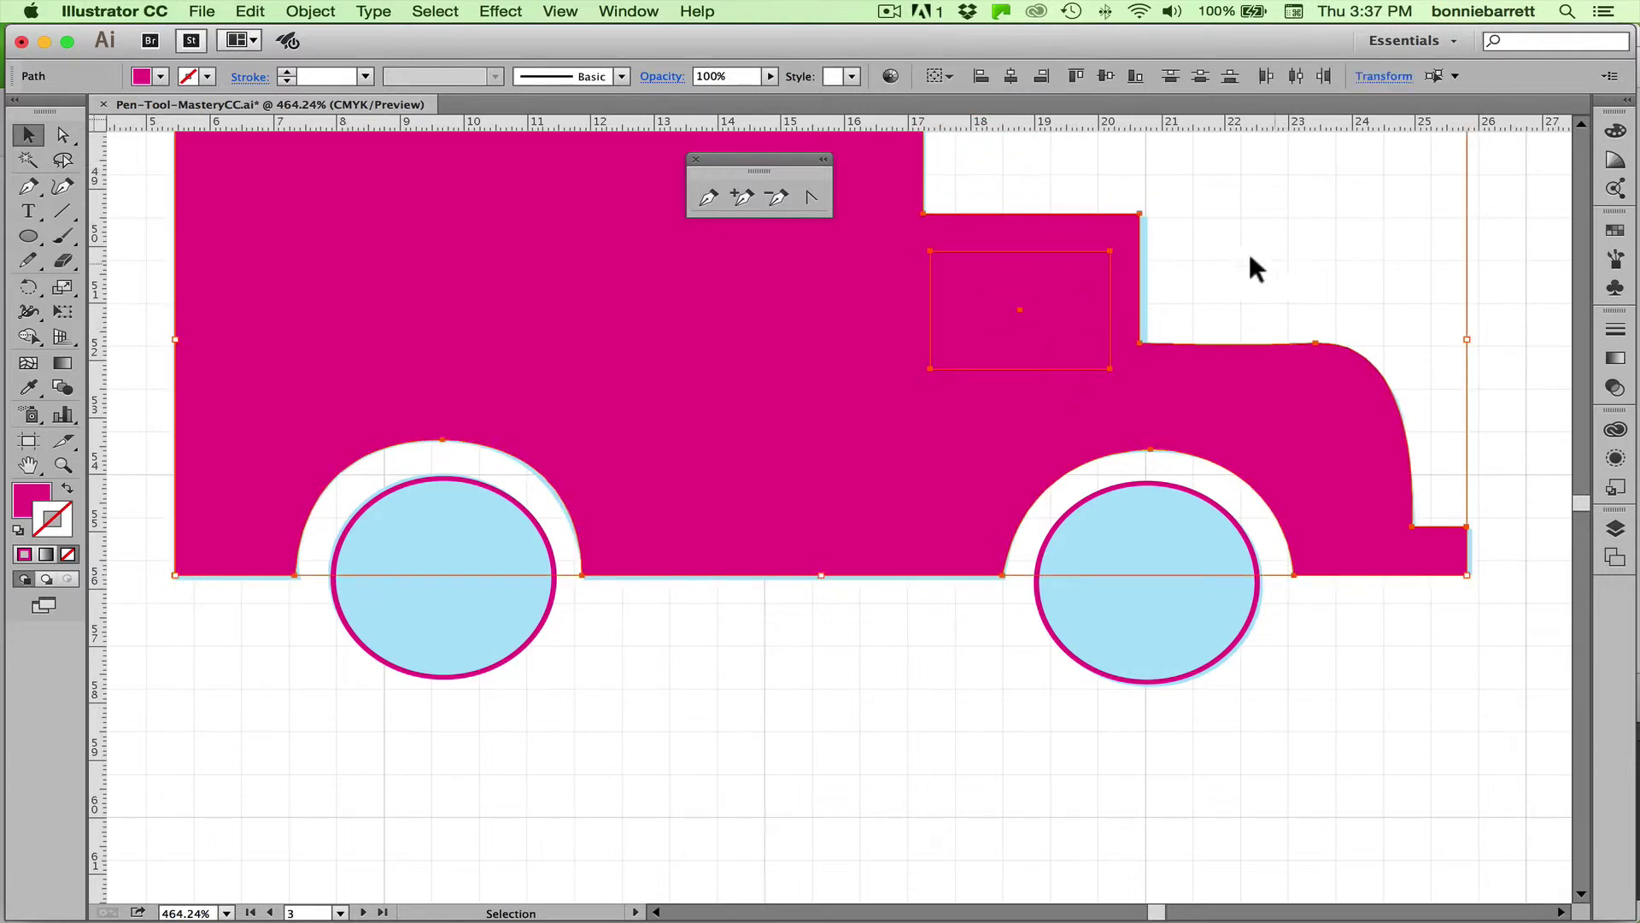
- Give the window rectangle a white fill with no outline, then select it together with the body
click(1248, 249)
click(1051, 352)
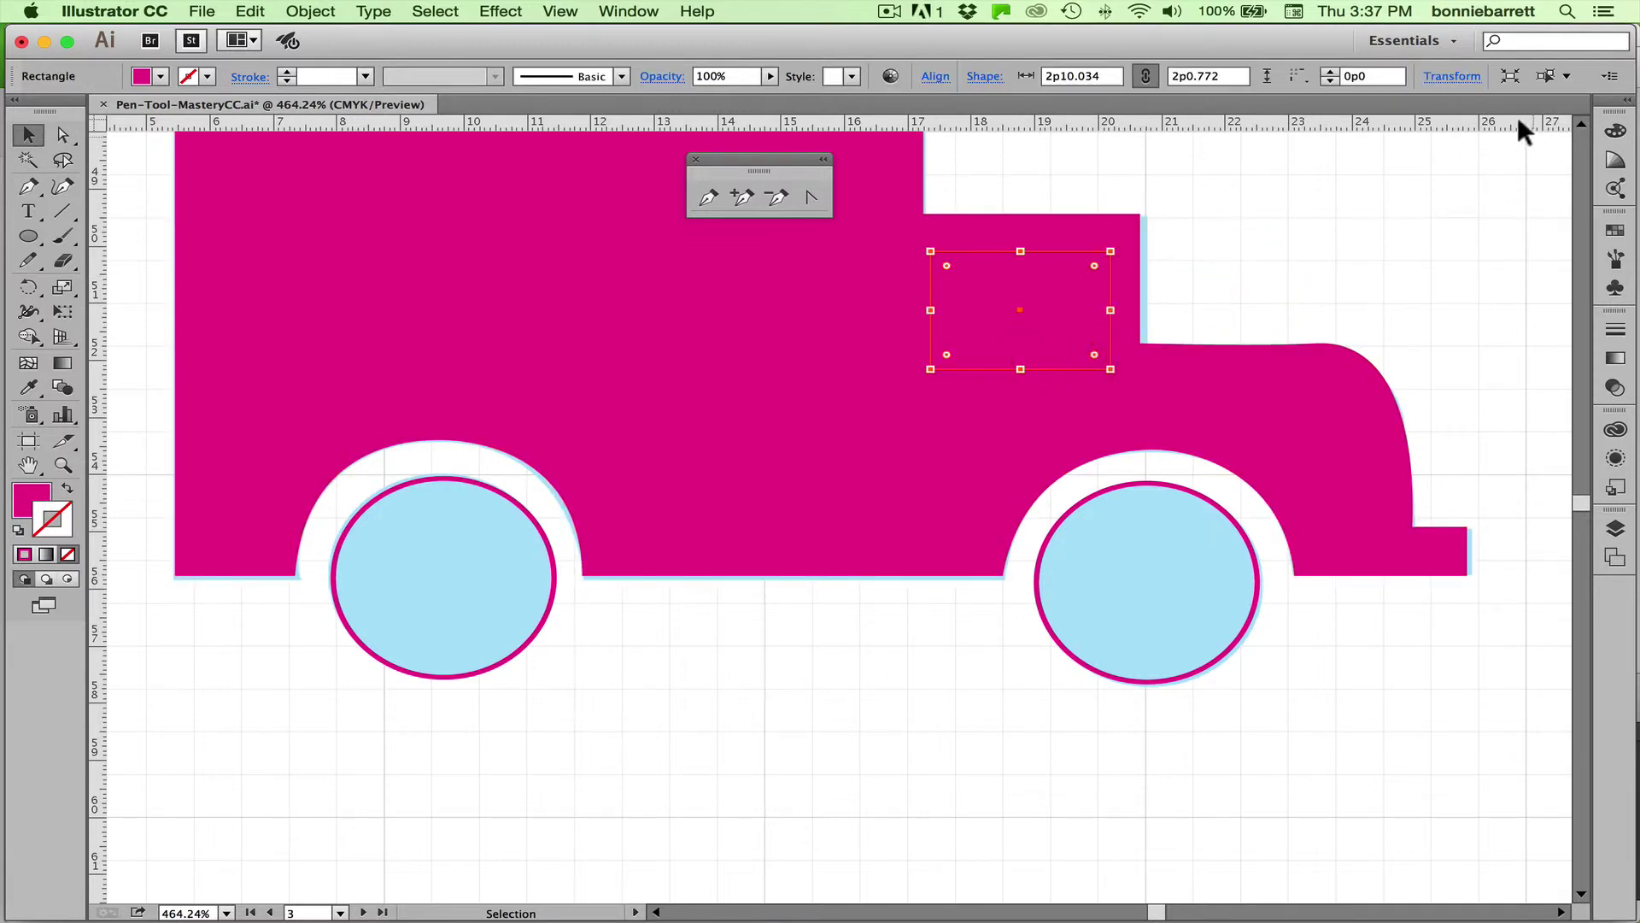
click(1615, 230)
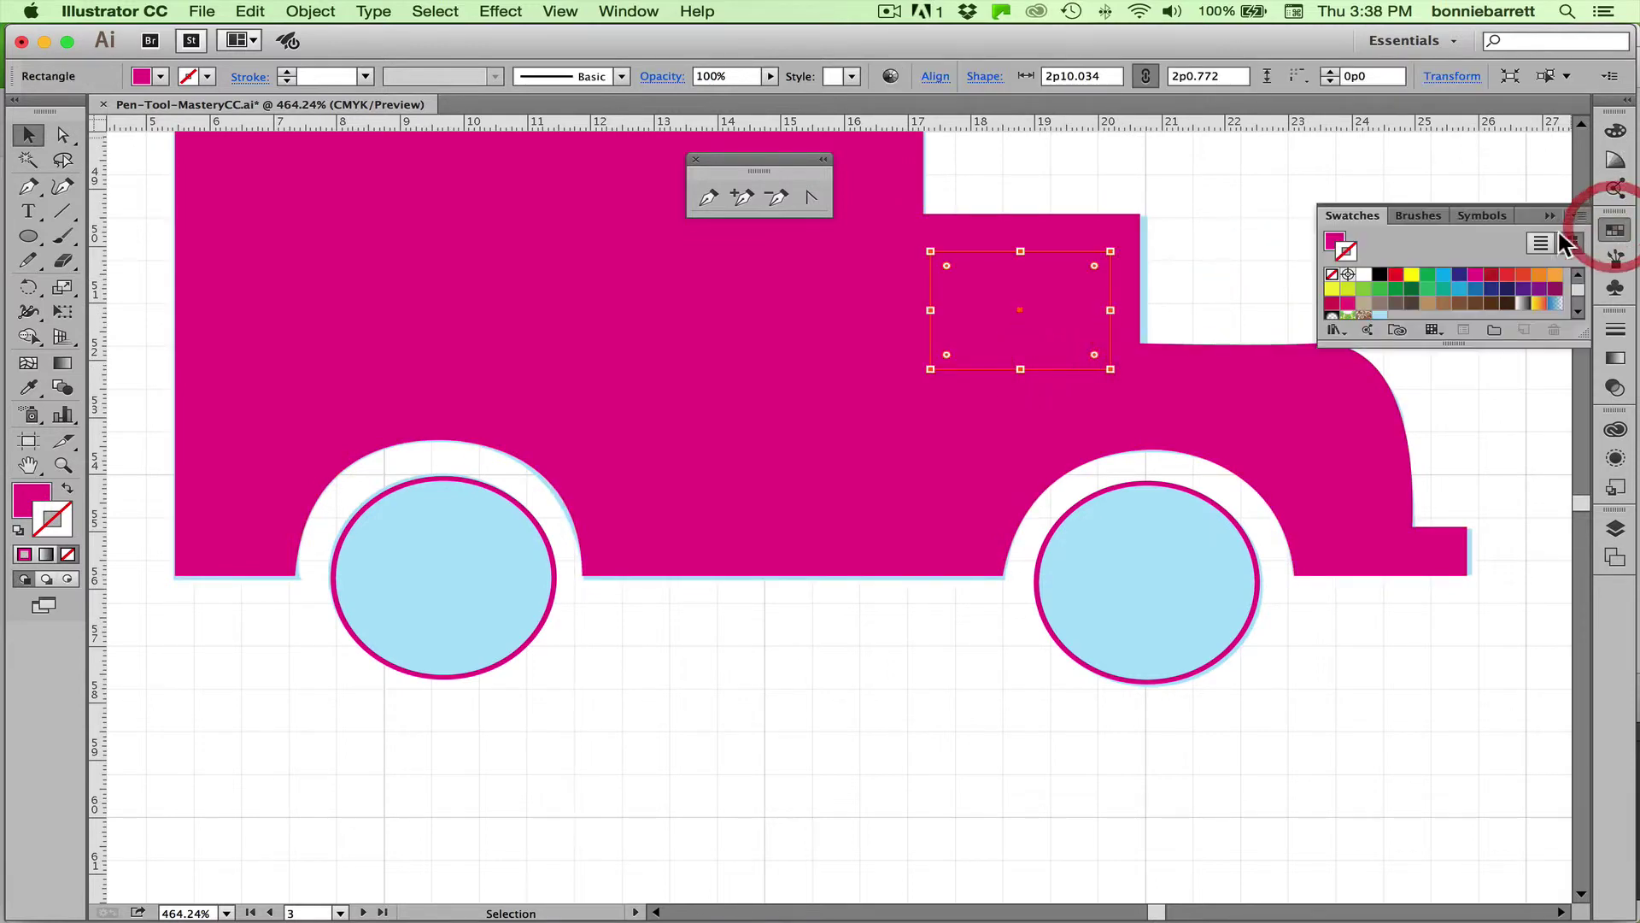
drag(1364, 275, 1346, 250)
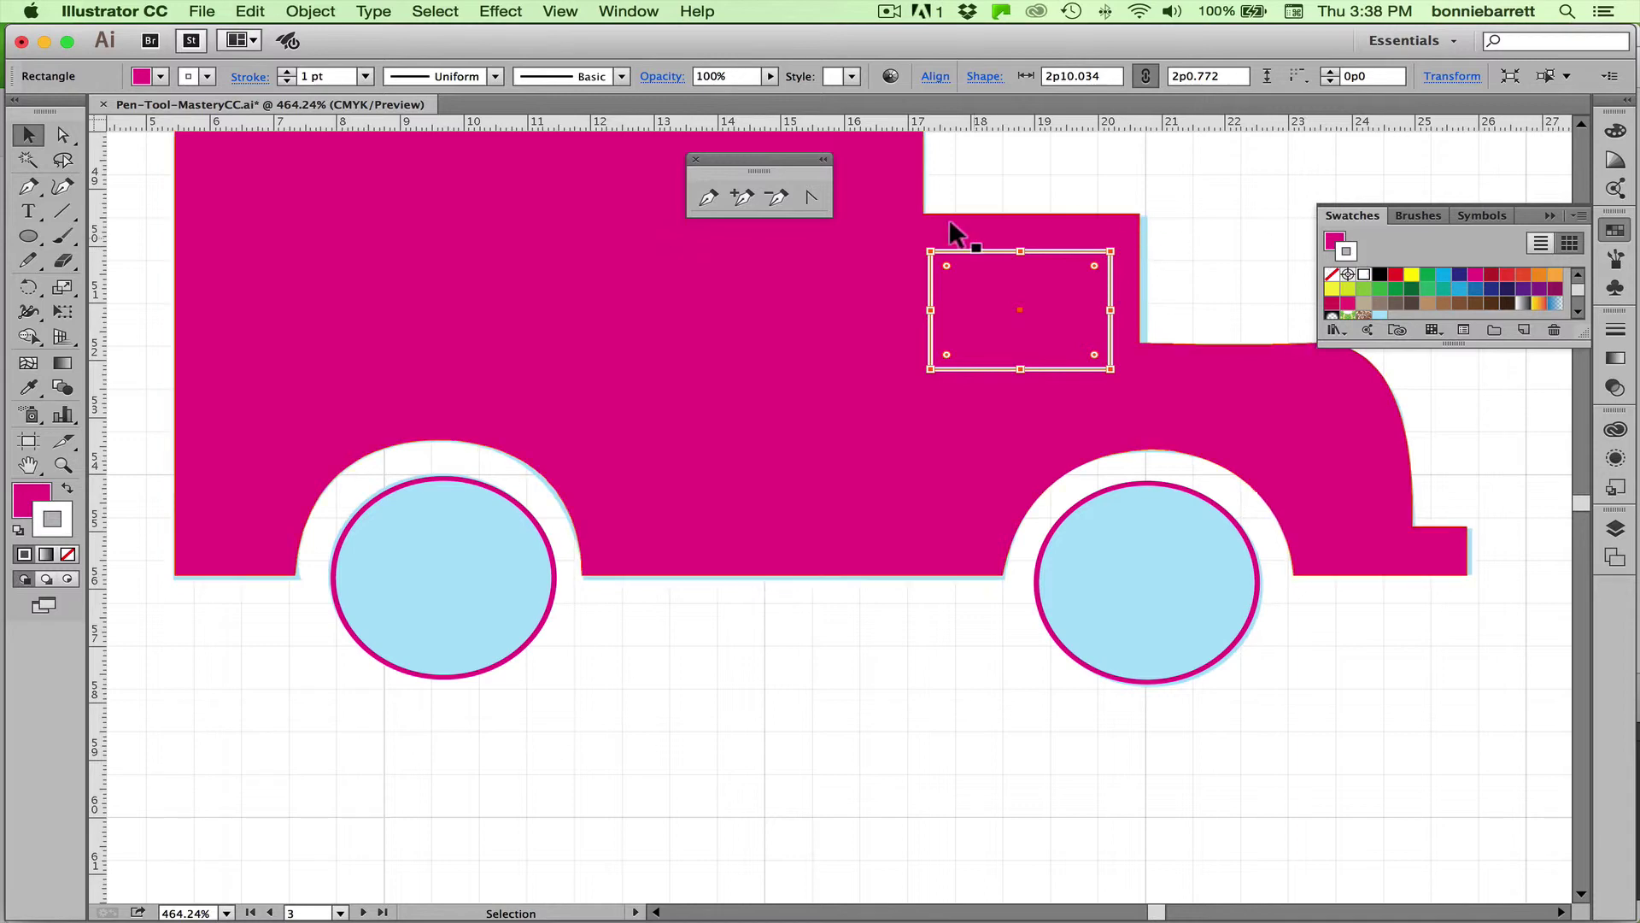
click(62, 491)
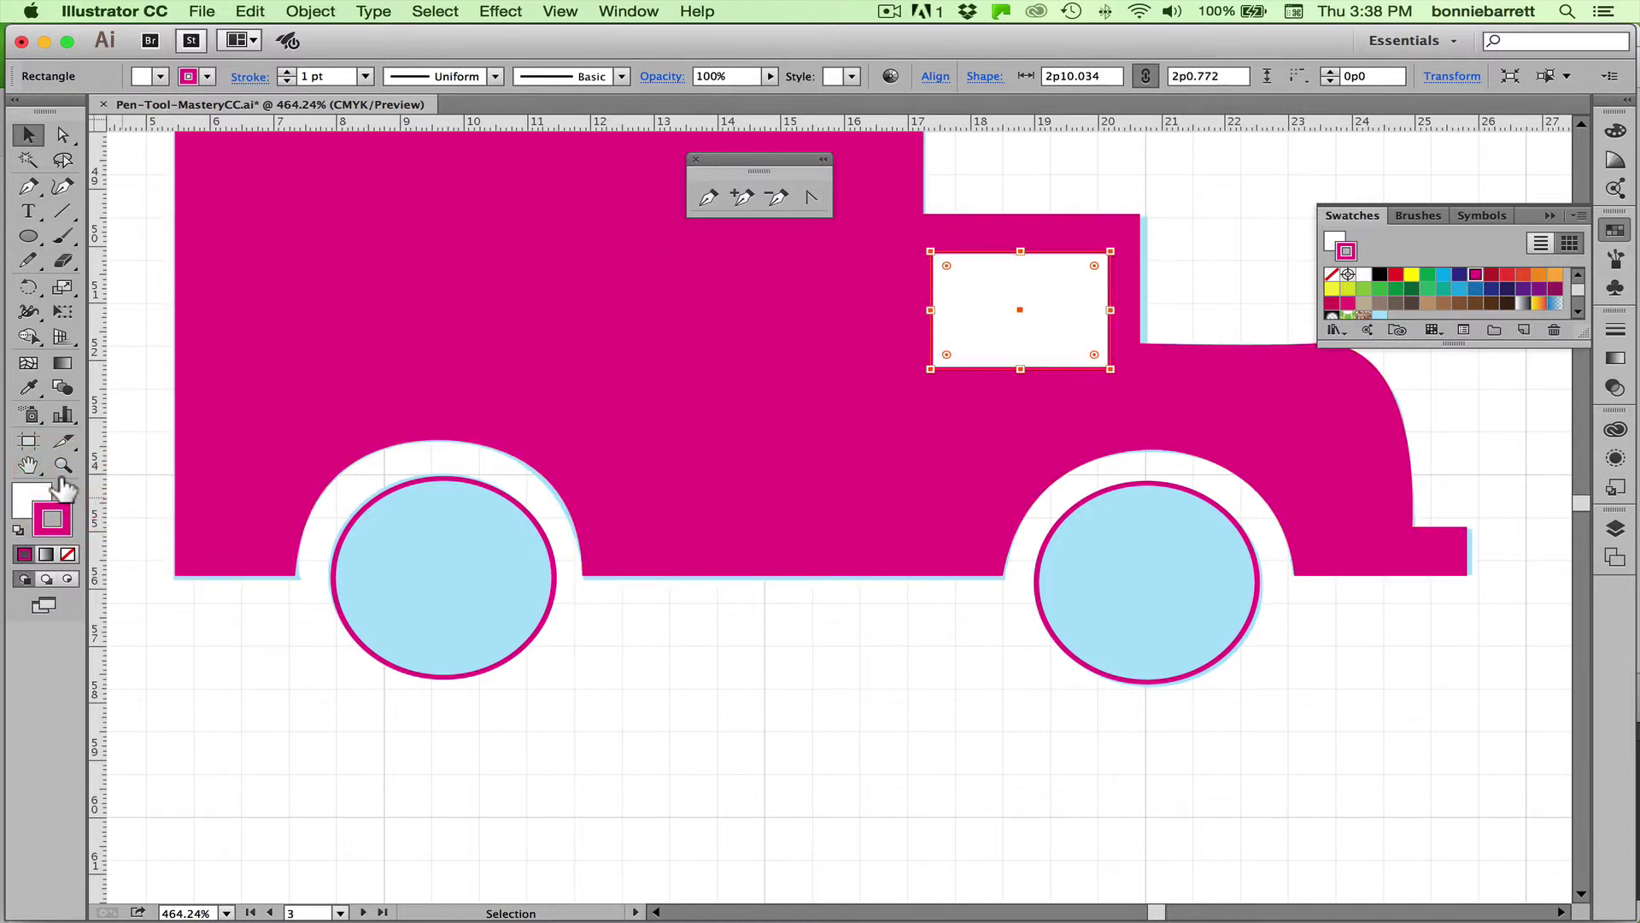
click(68, 553)
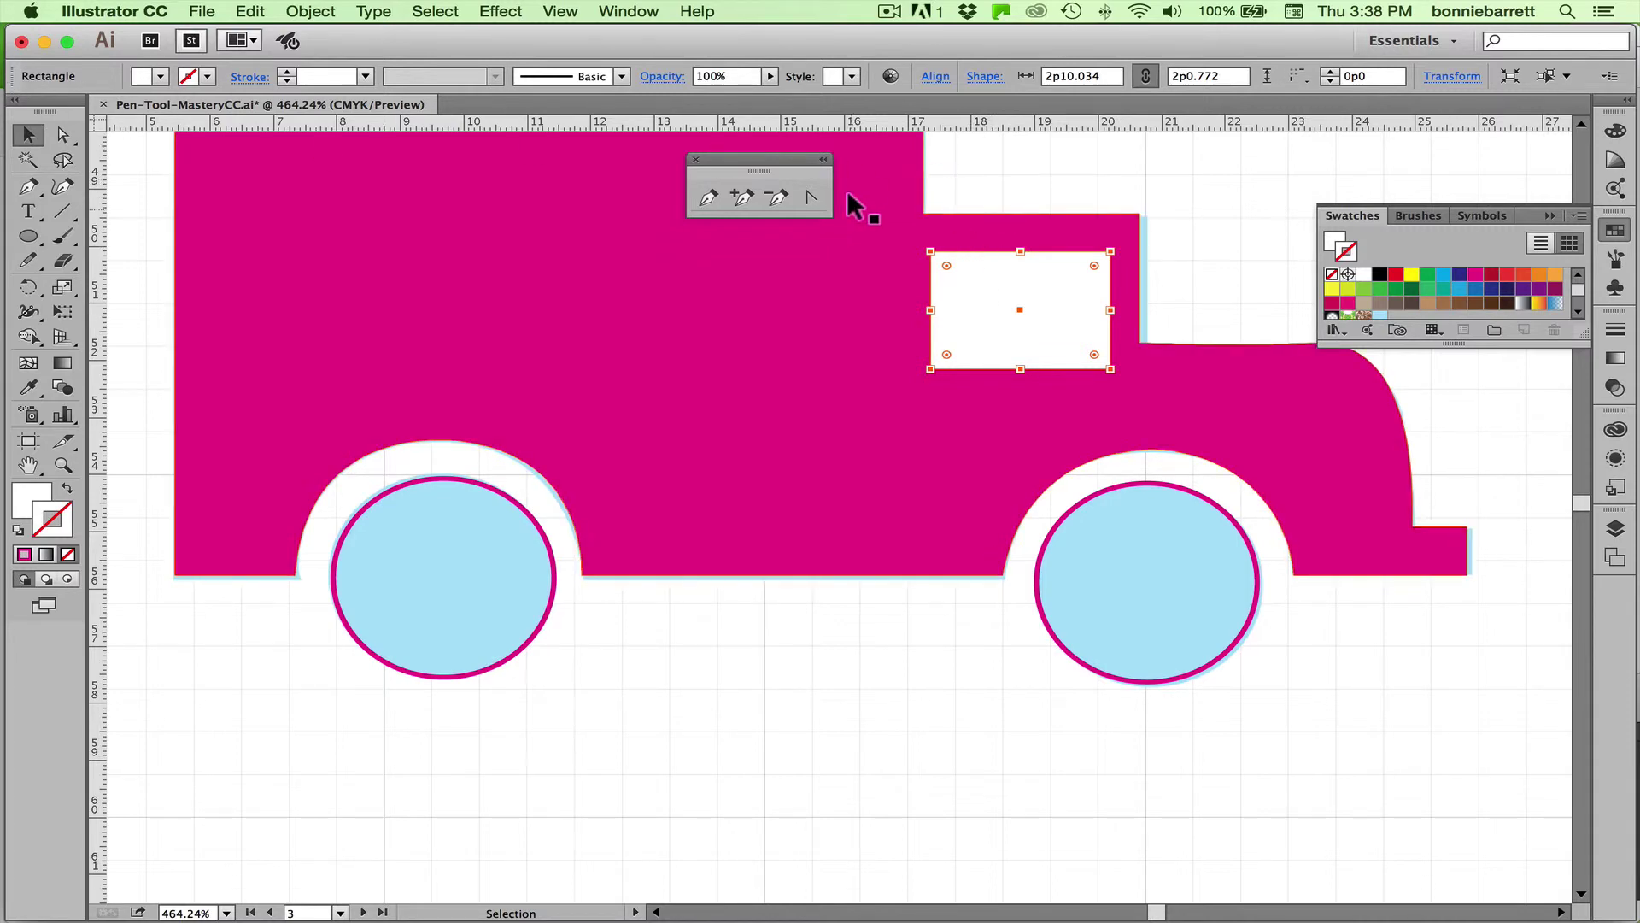
drag(960, 182, 1065, 313)
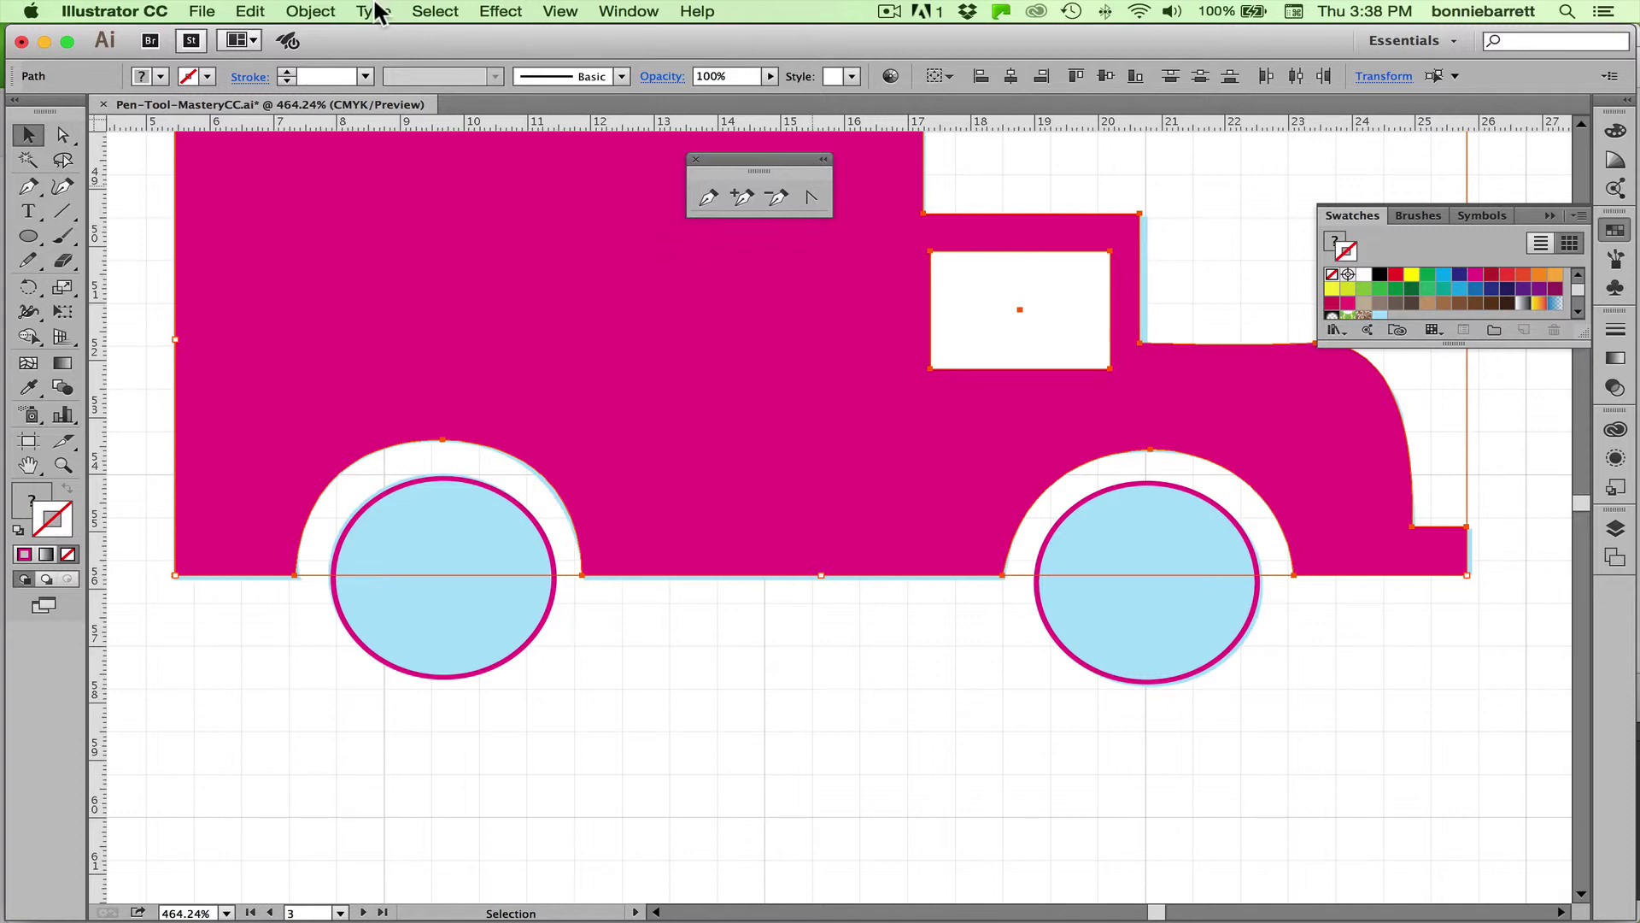
- Combine the truck body and window into a compound path with Object > Compound Path > Make
click(303, 10)
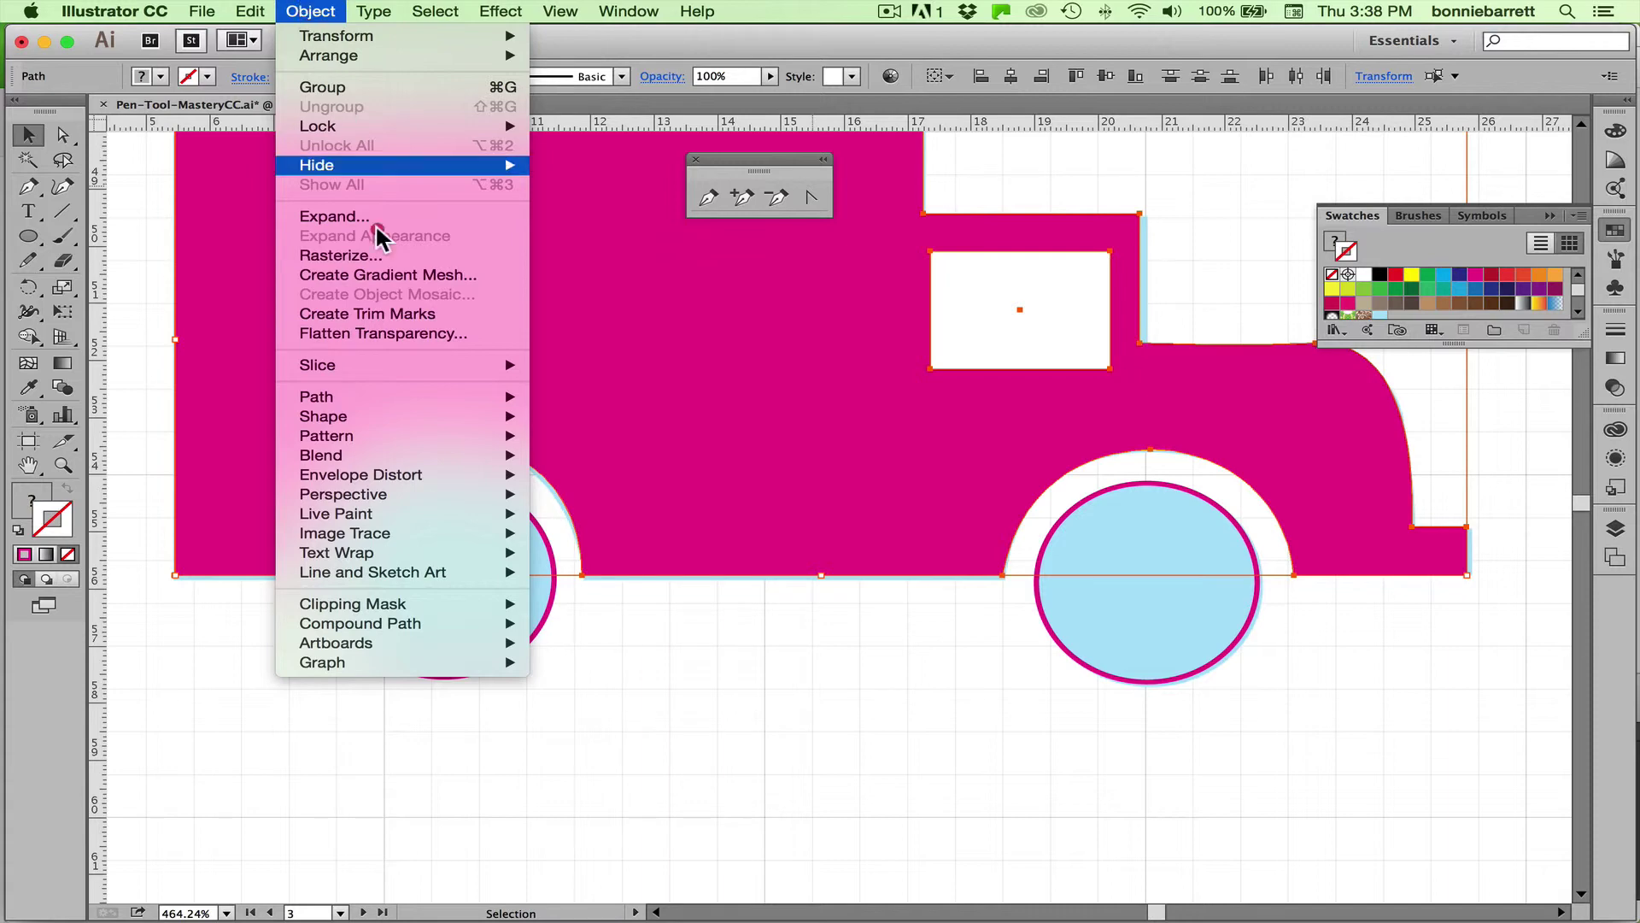
mouse_move(453, 620)
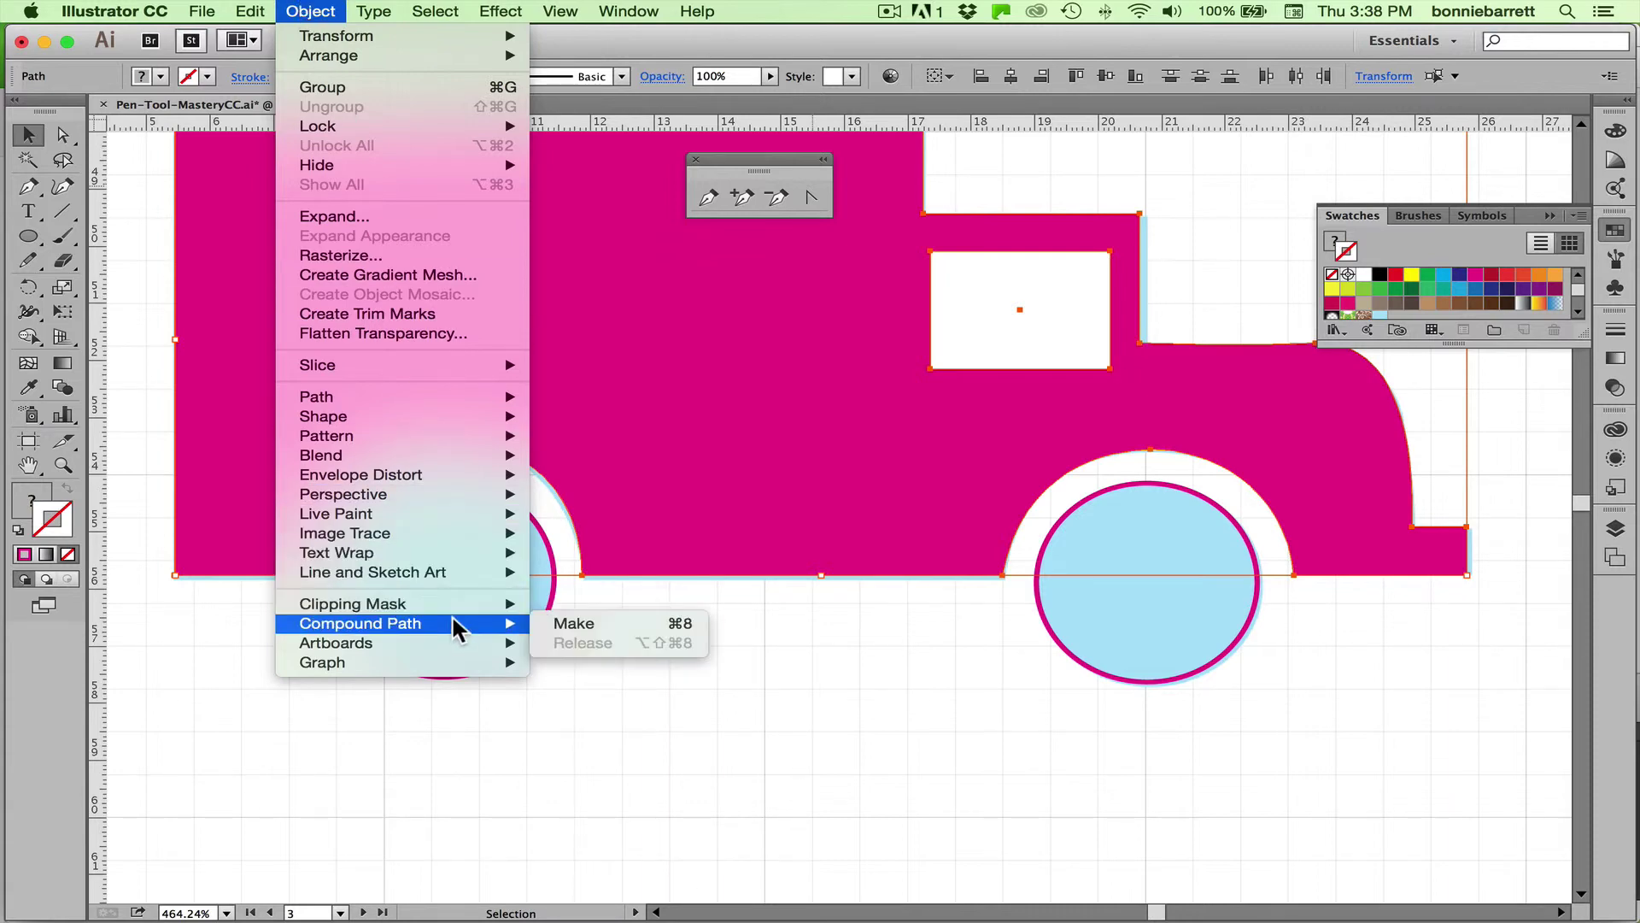
click(564, 623)
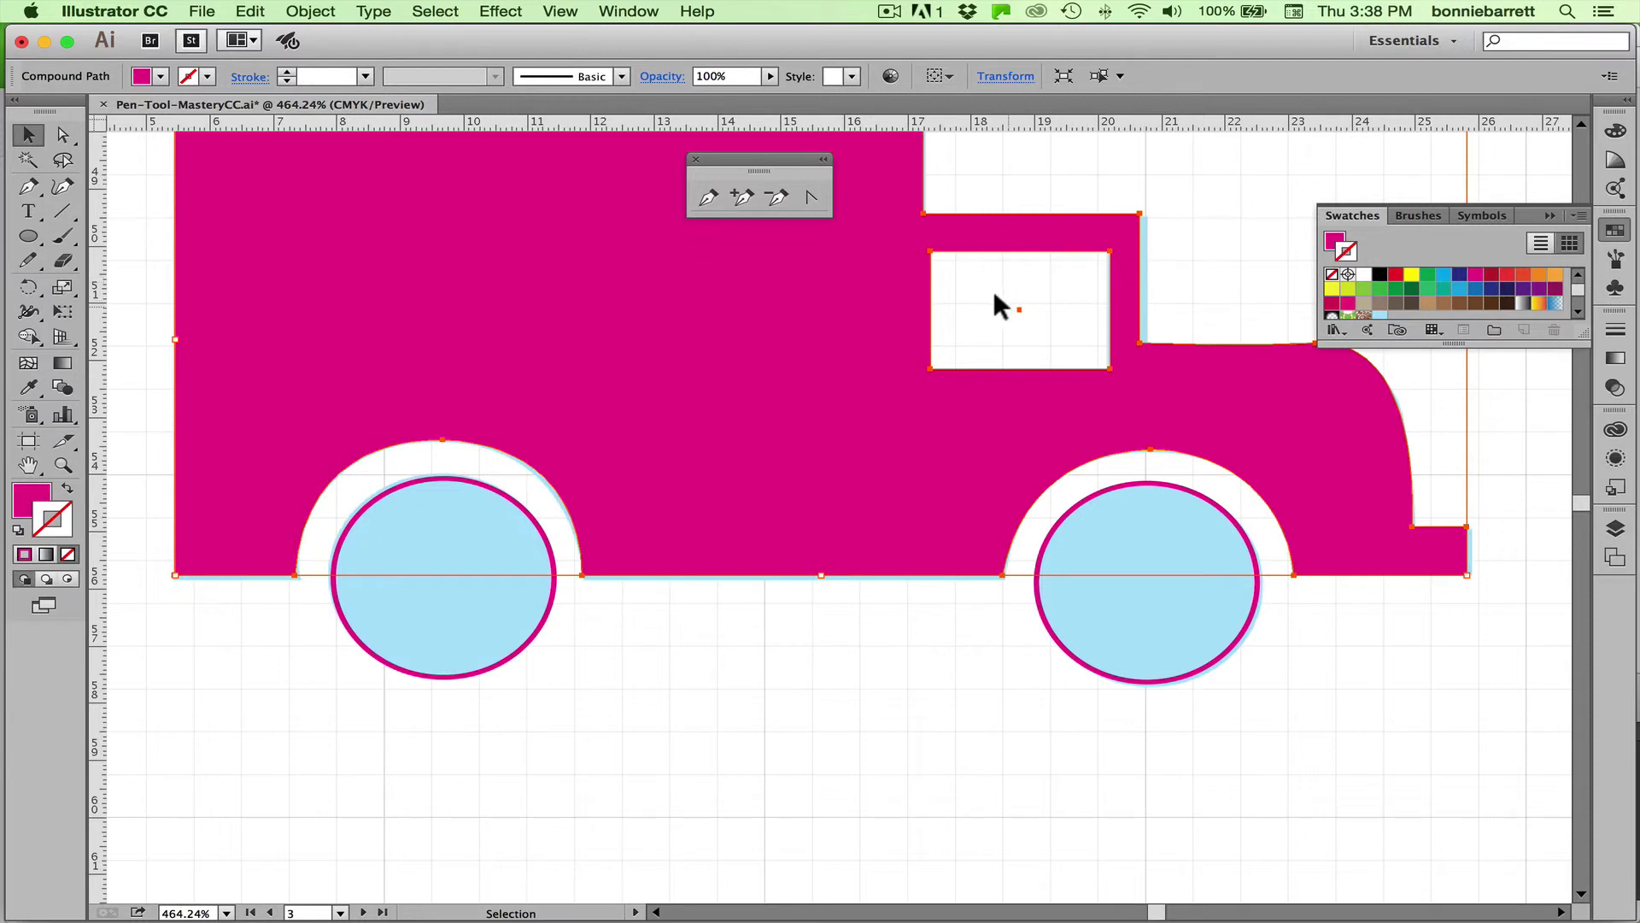
- Test-drag the truck to confirm the window is a hole, undo the move, and zoom out
drag(787, 285, 750, 329)
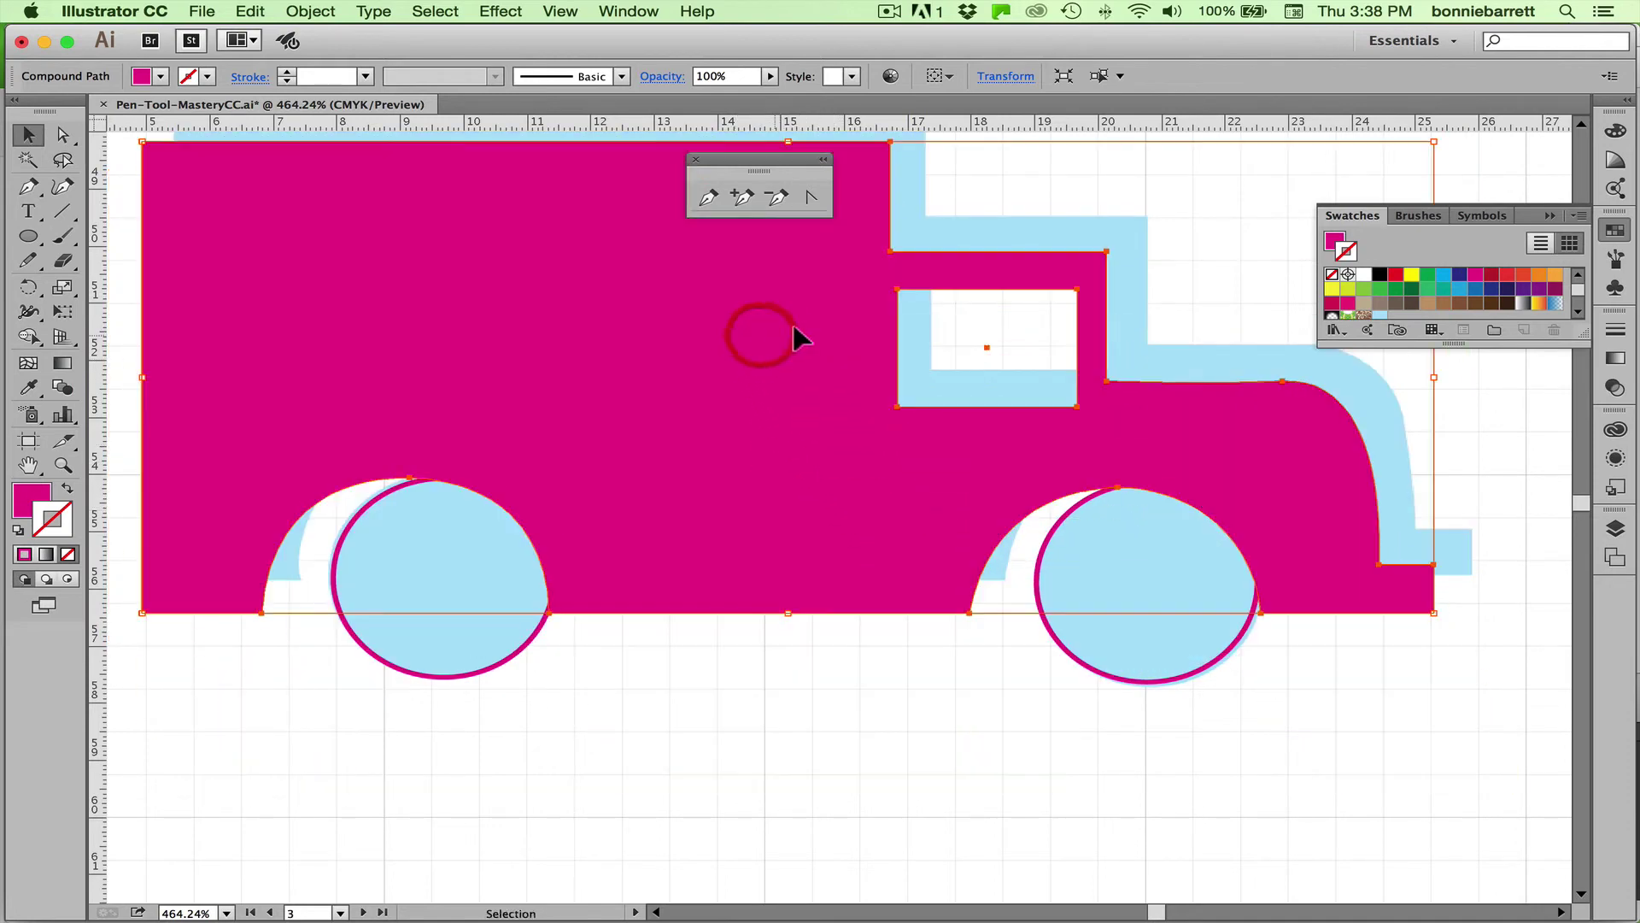
key(super+z)
key(super+z)
key(super+z)
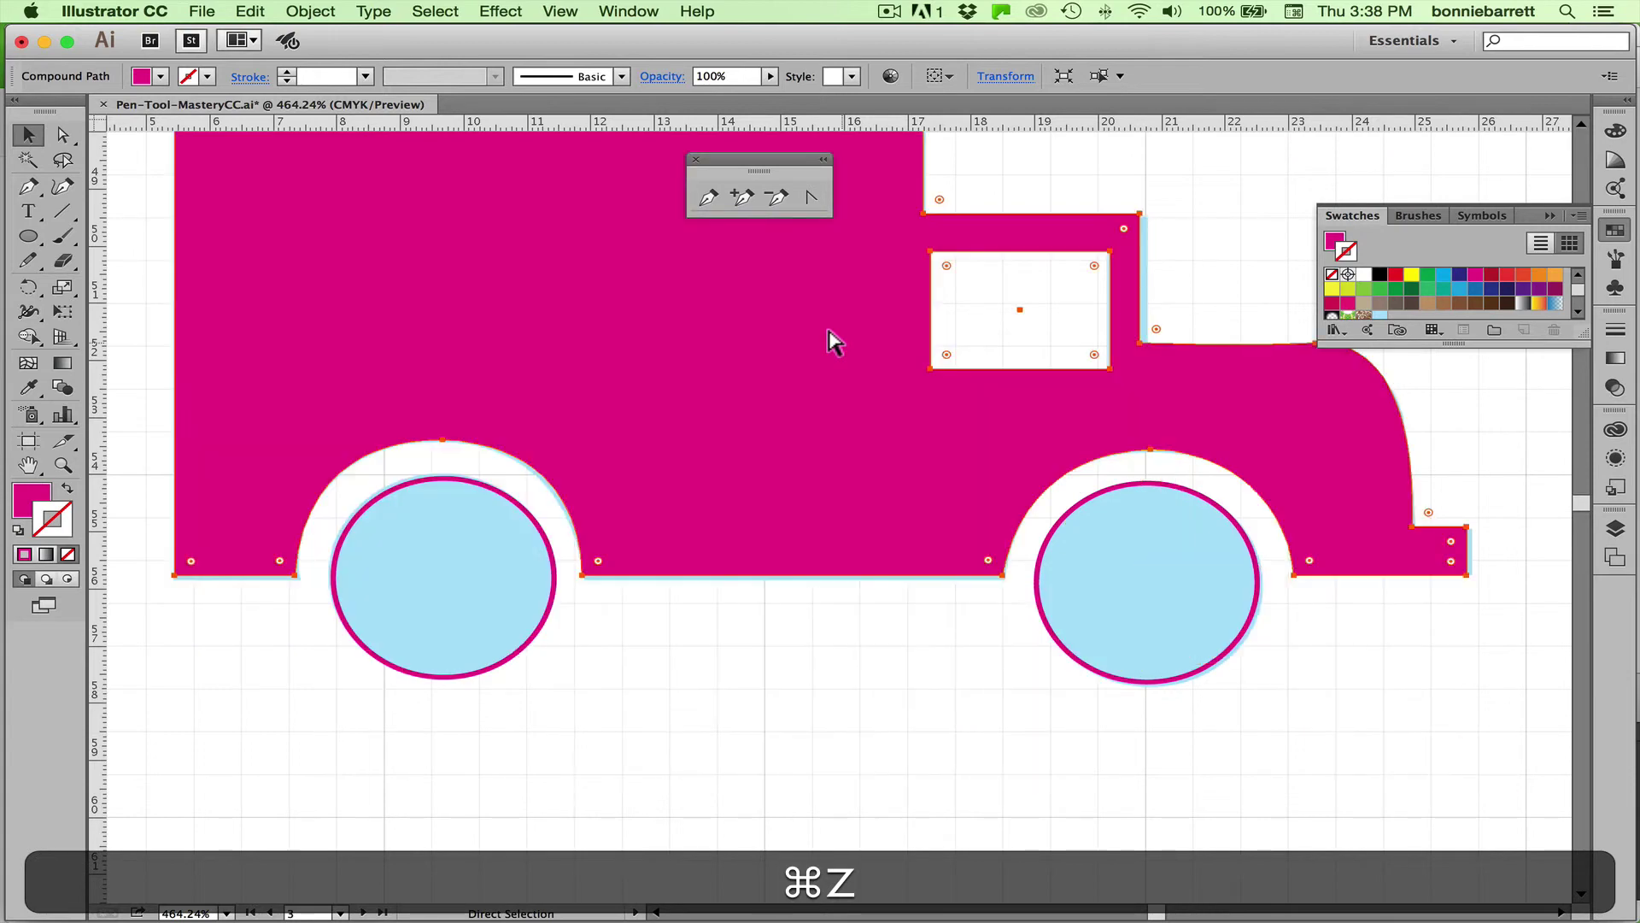
key(super+minus)
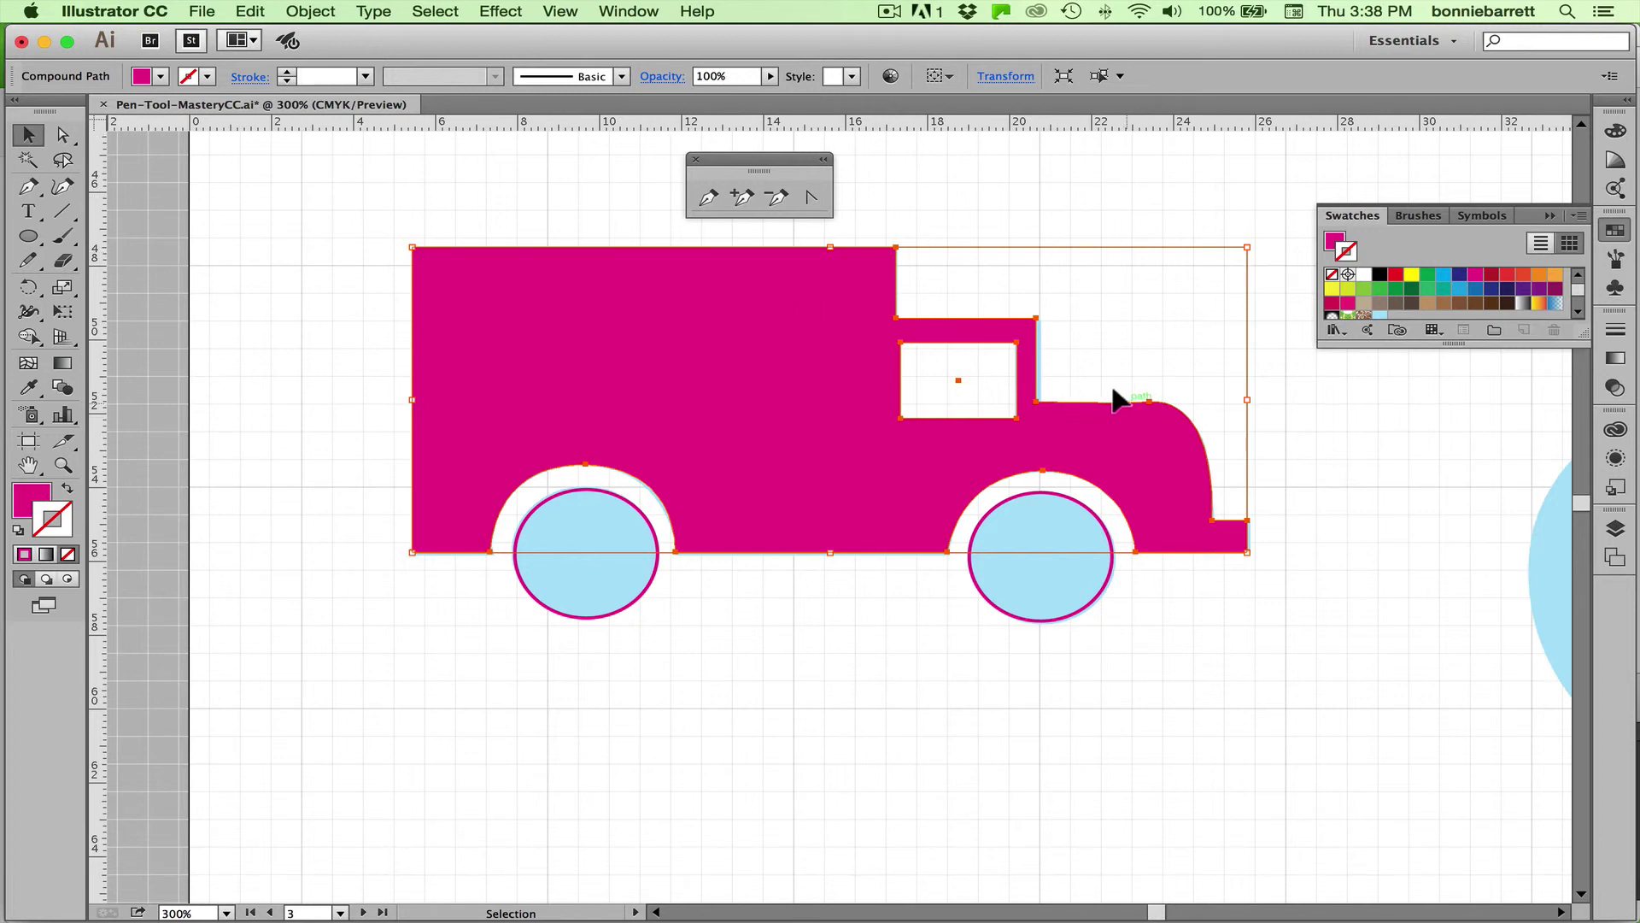
- With Direct Selection, nudge the cab's vertical edge beside the window one step right, then zoom out
key(a)
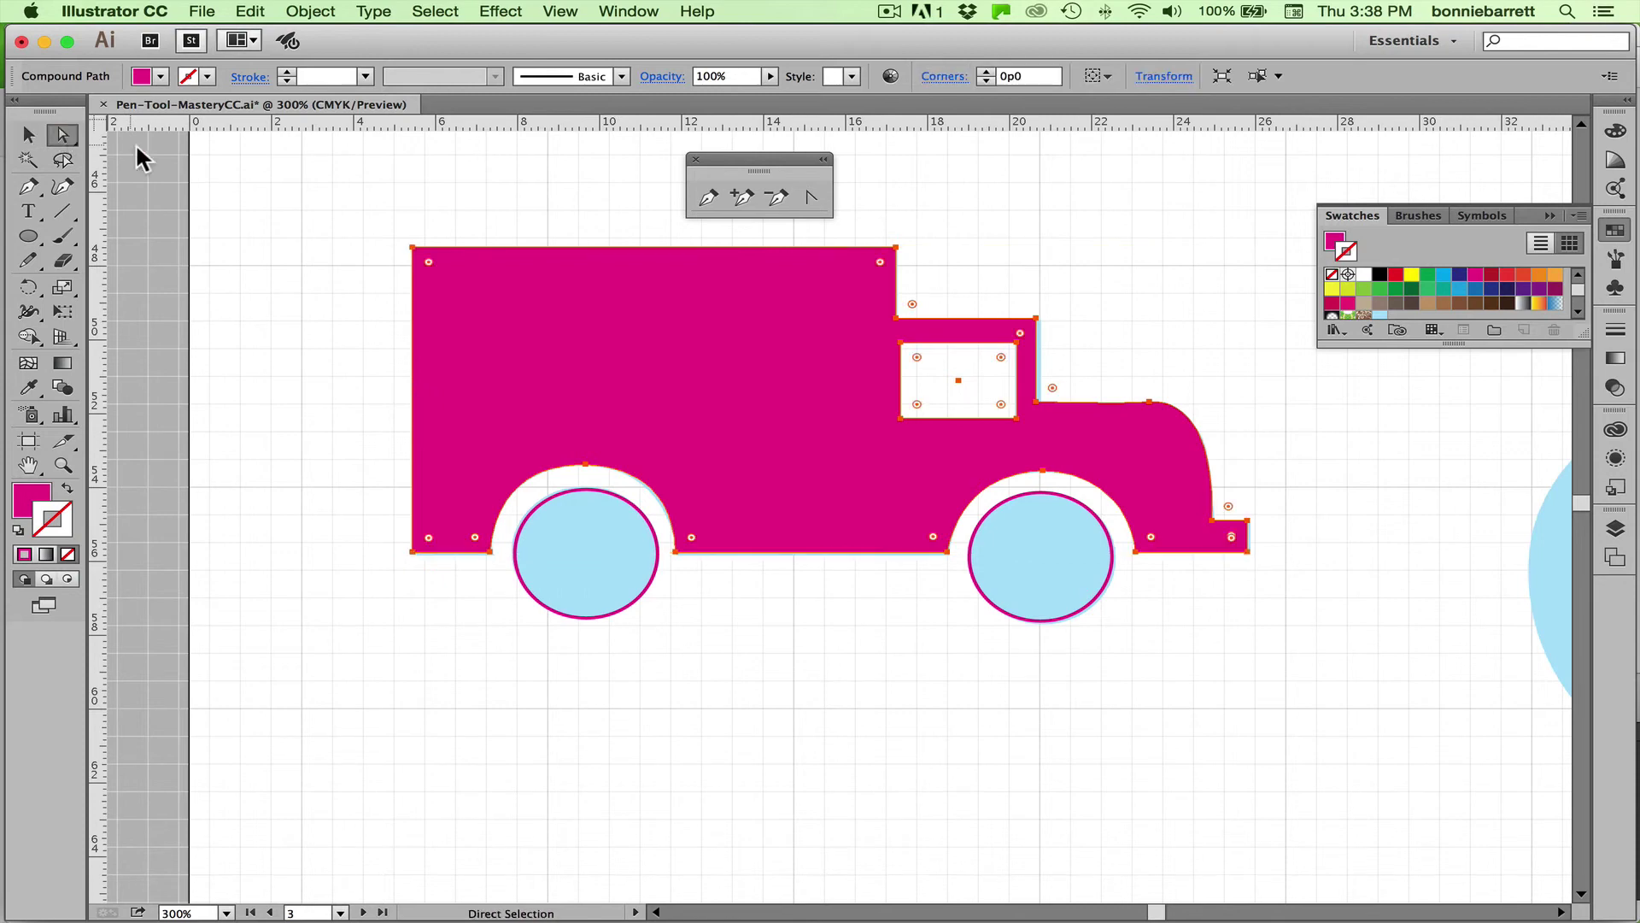
click(1135, 323)
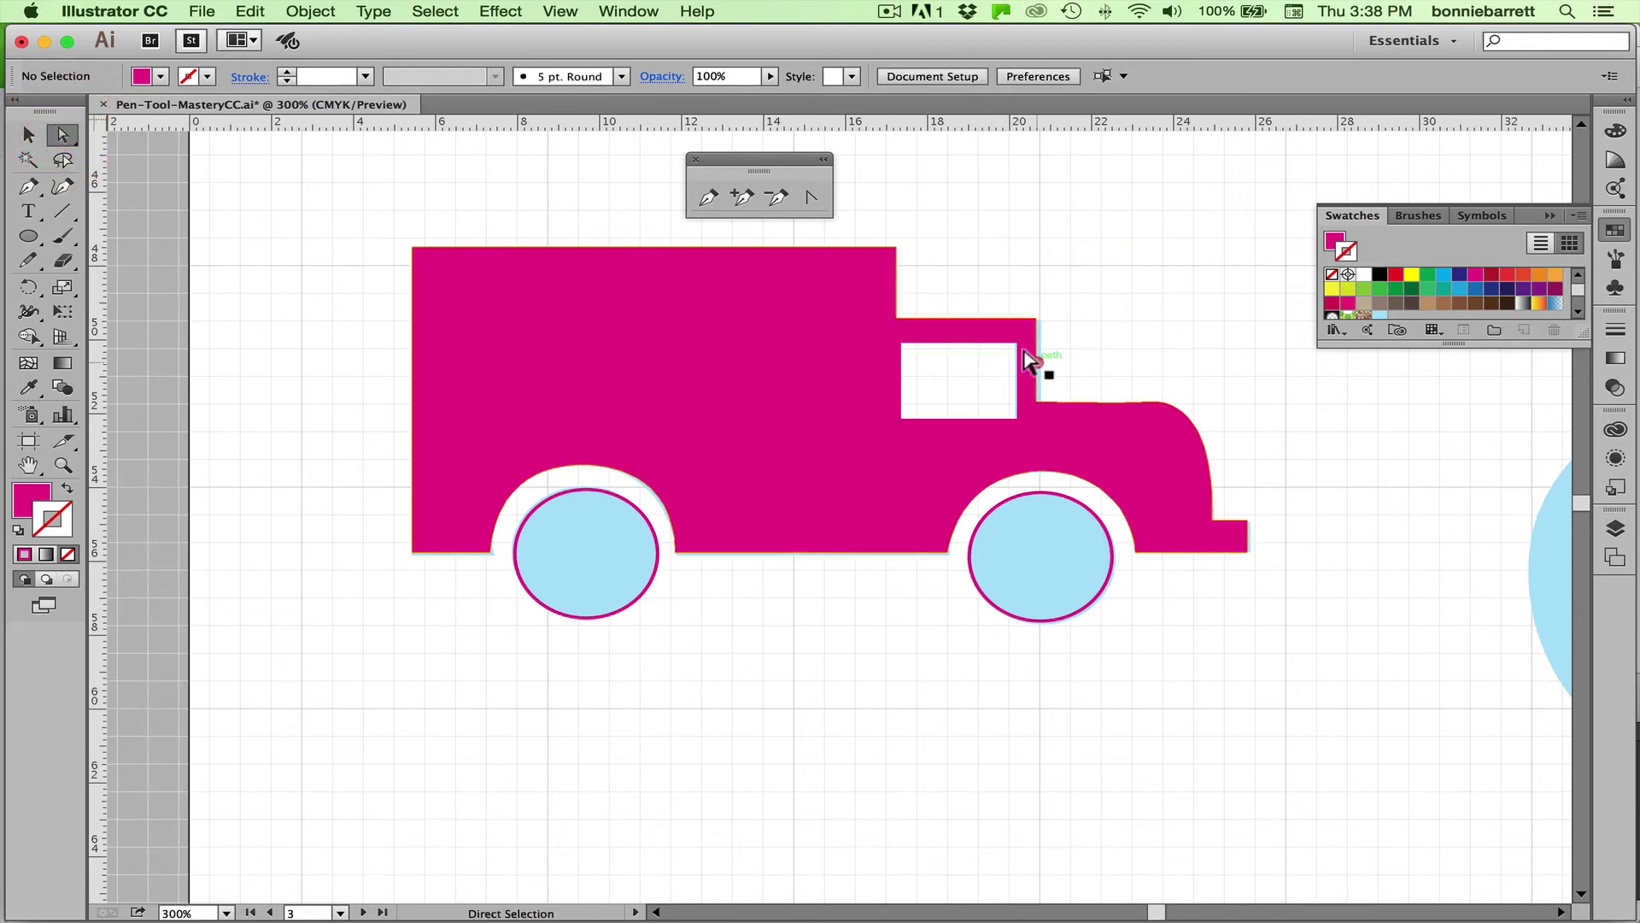
click(1038, 360)
key(Right)
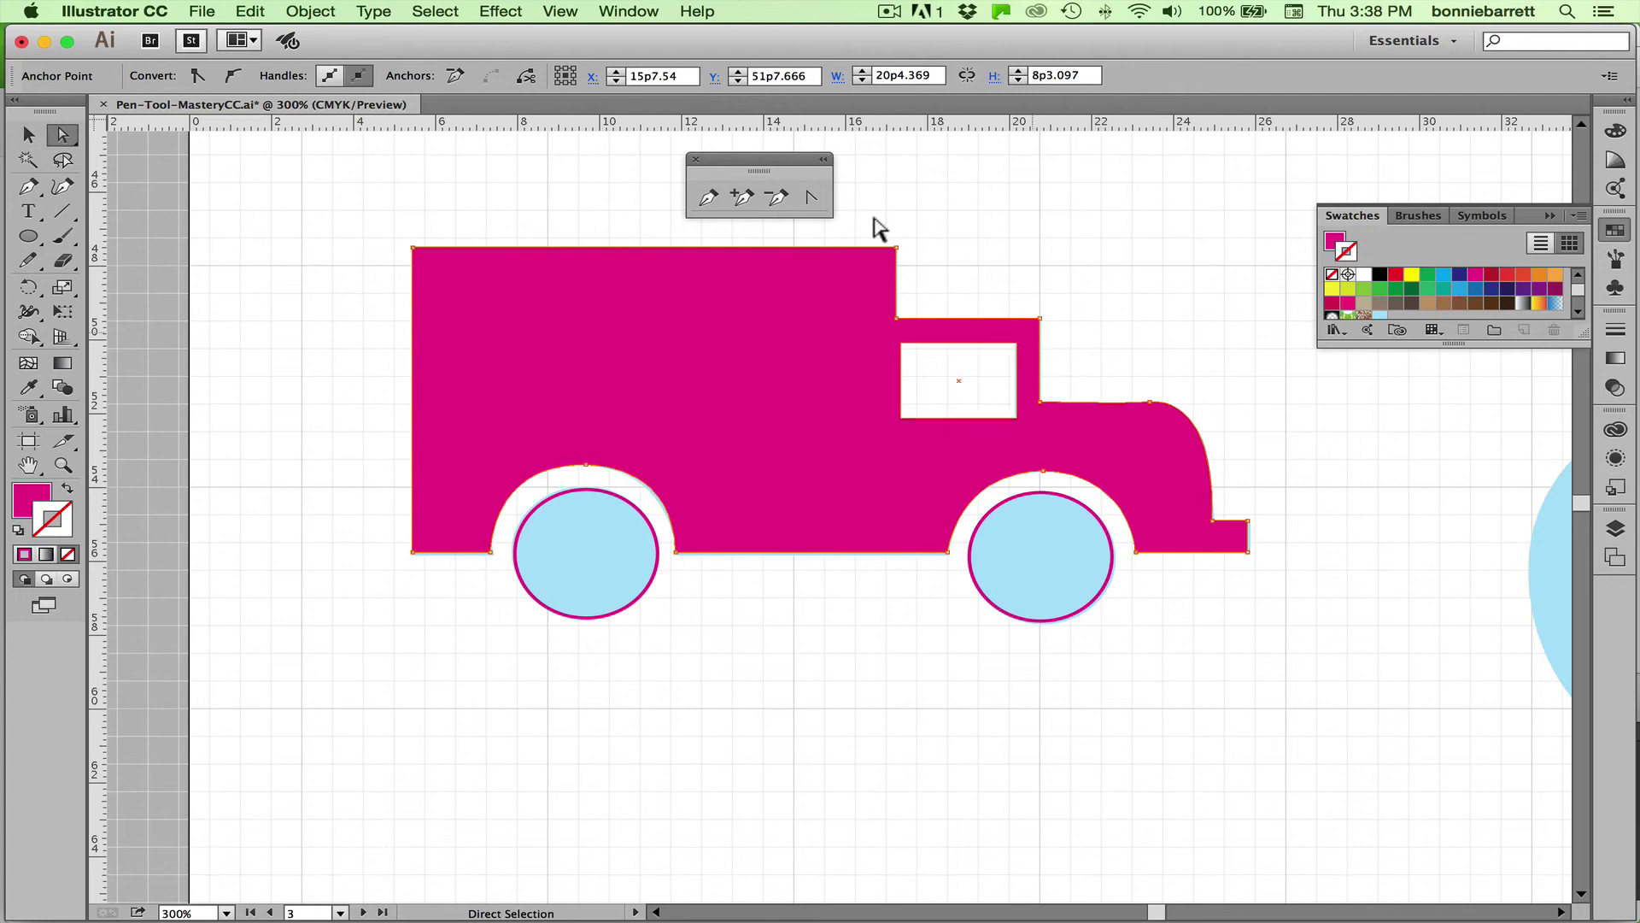
key(super+minus)
key(super+minus)
key(super+minus)
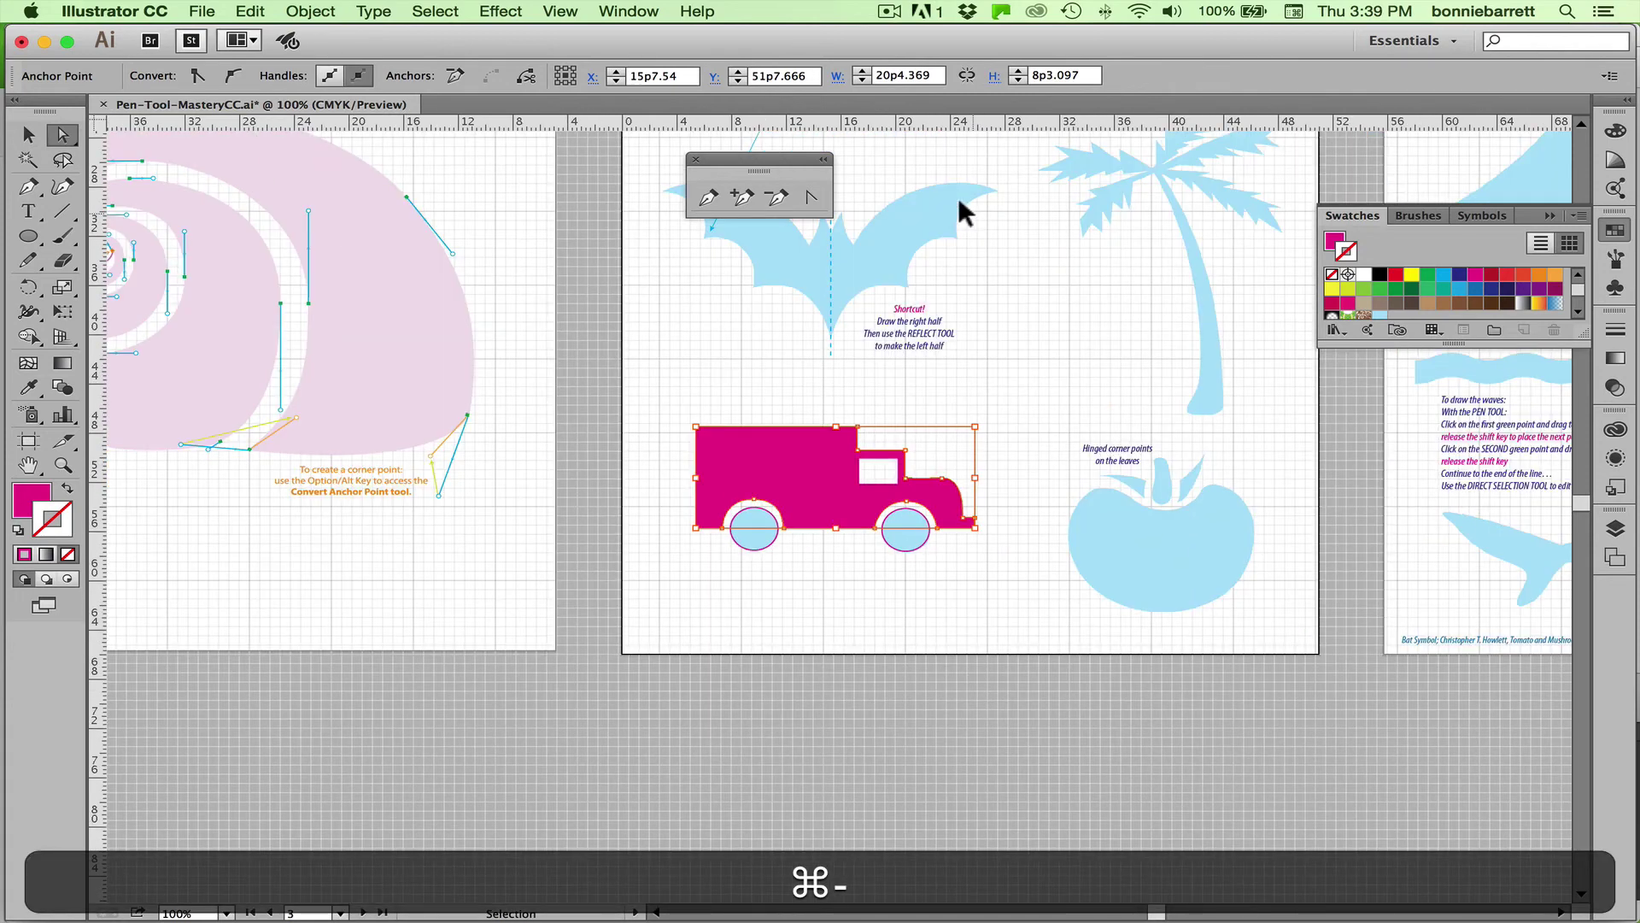
- Zoom out, pan to the artboards' tops, and zoom in on the snail shell exercise
key(super+minus)
scroll(1179, 299, down, 1)
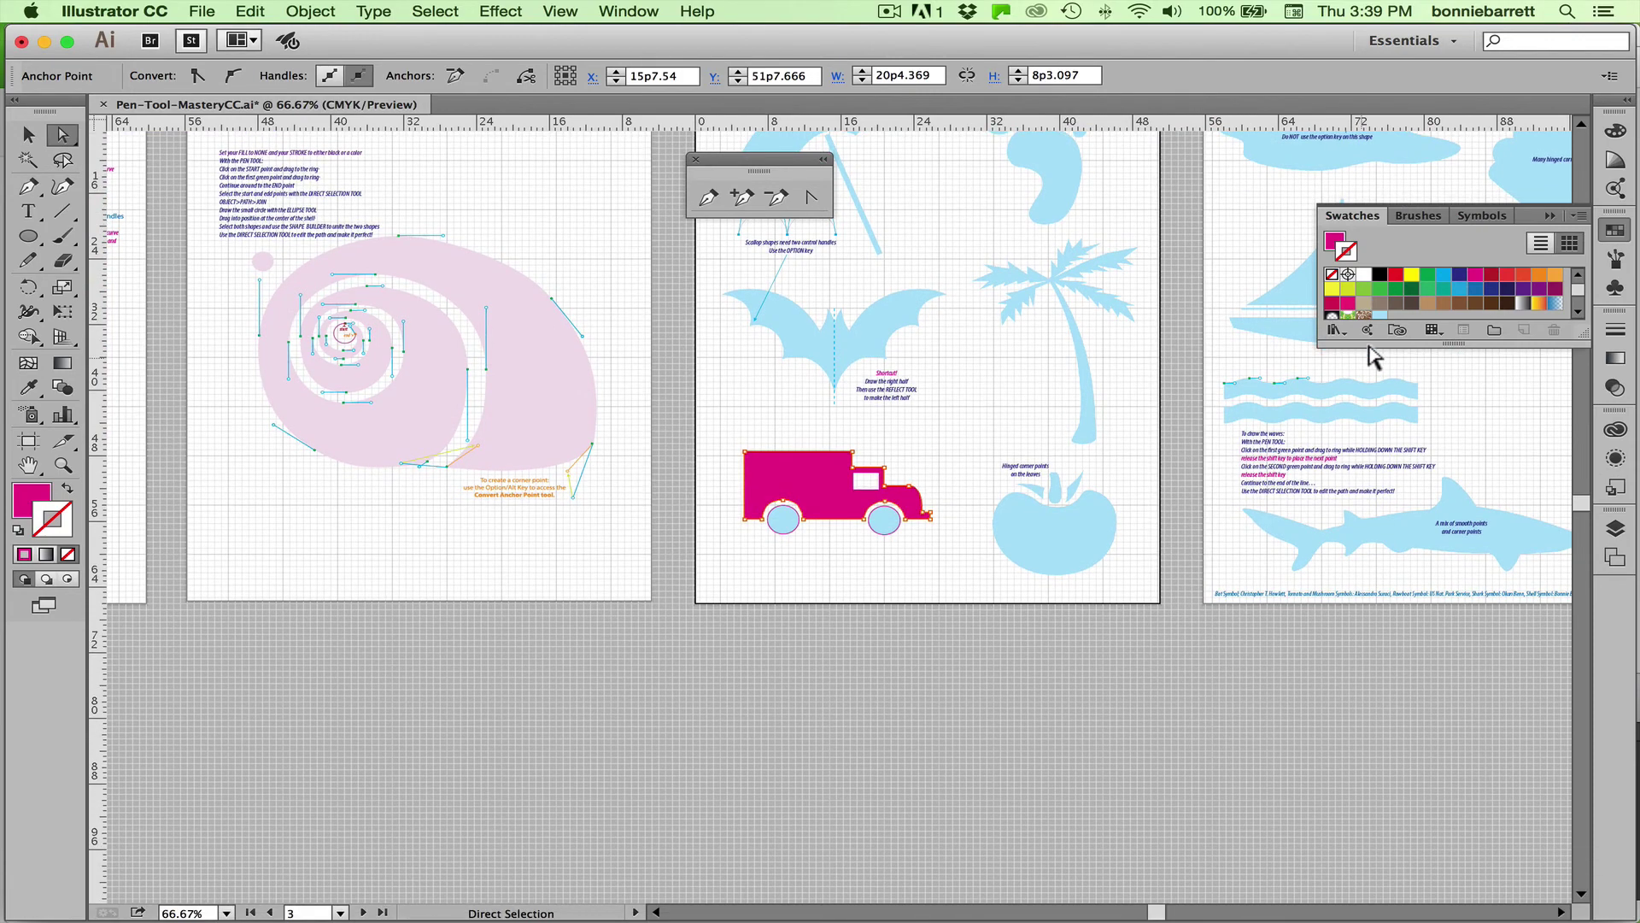
key(space)
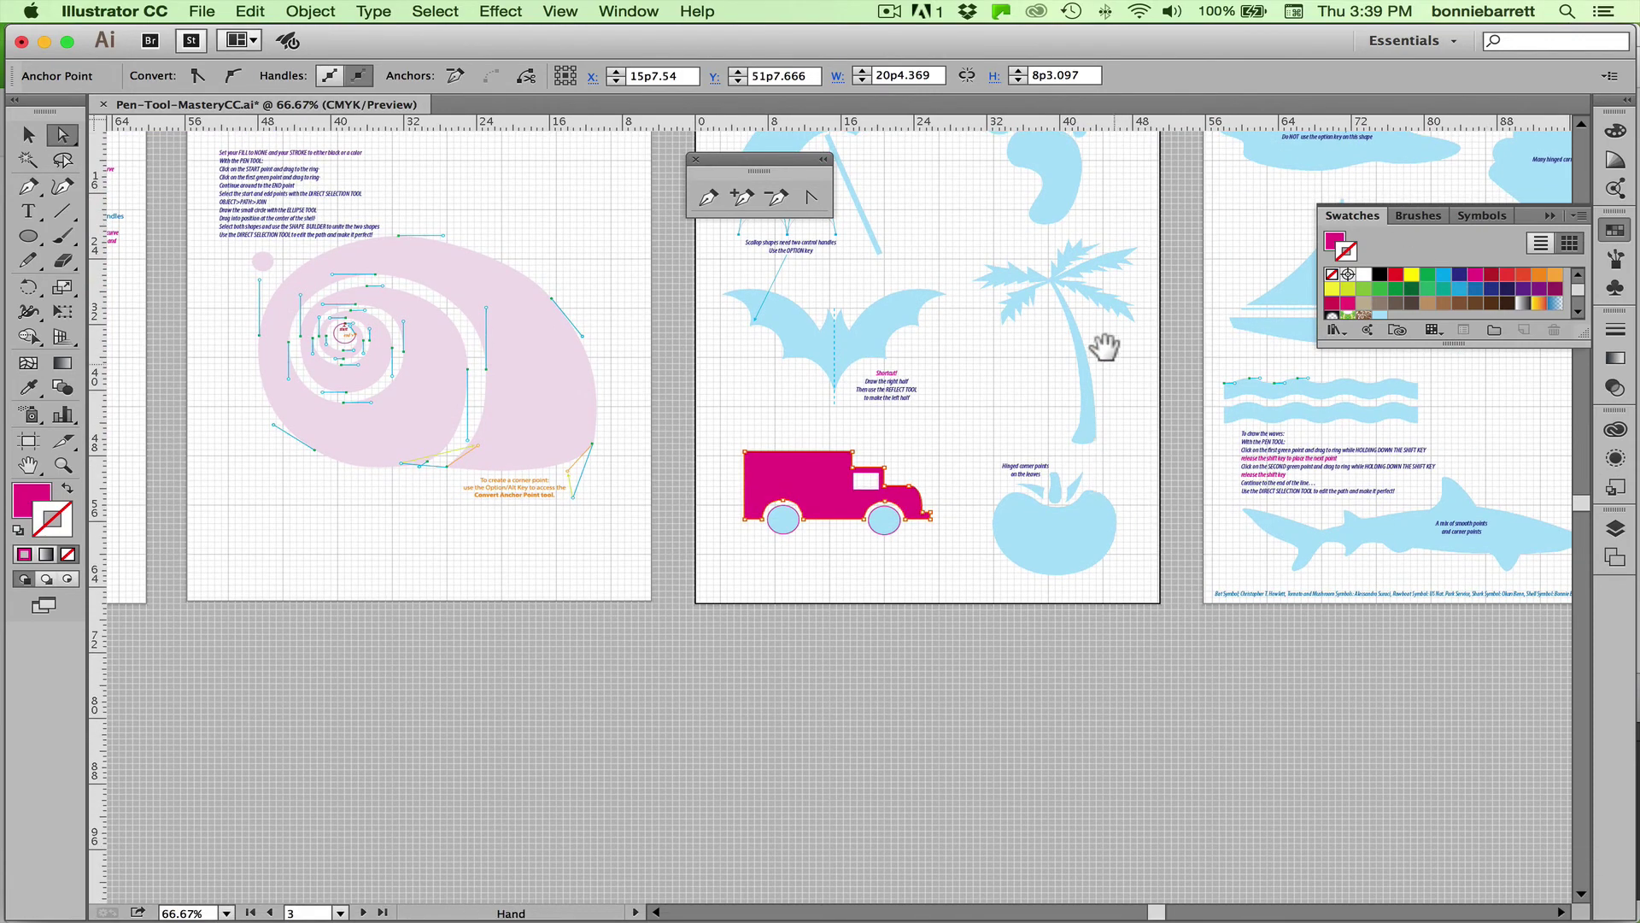
drag(1102, 346, 1105, 503)
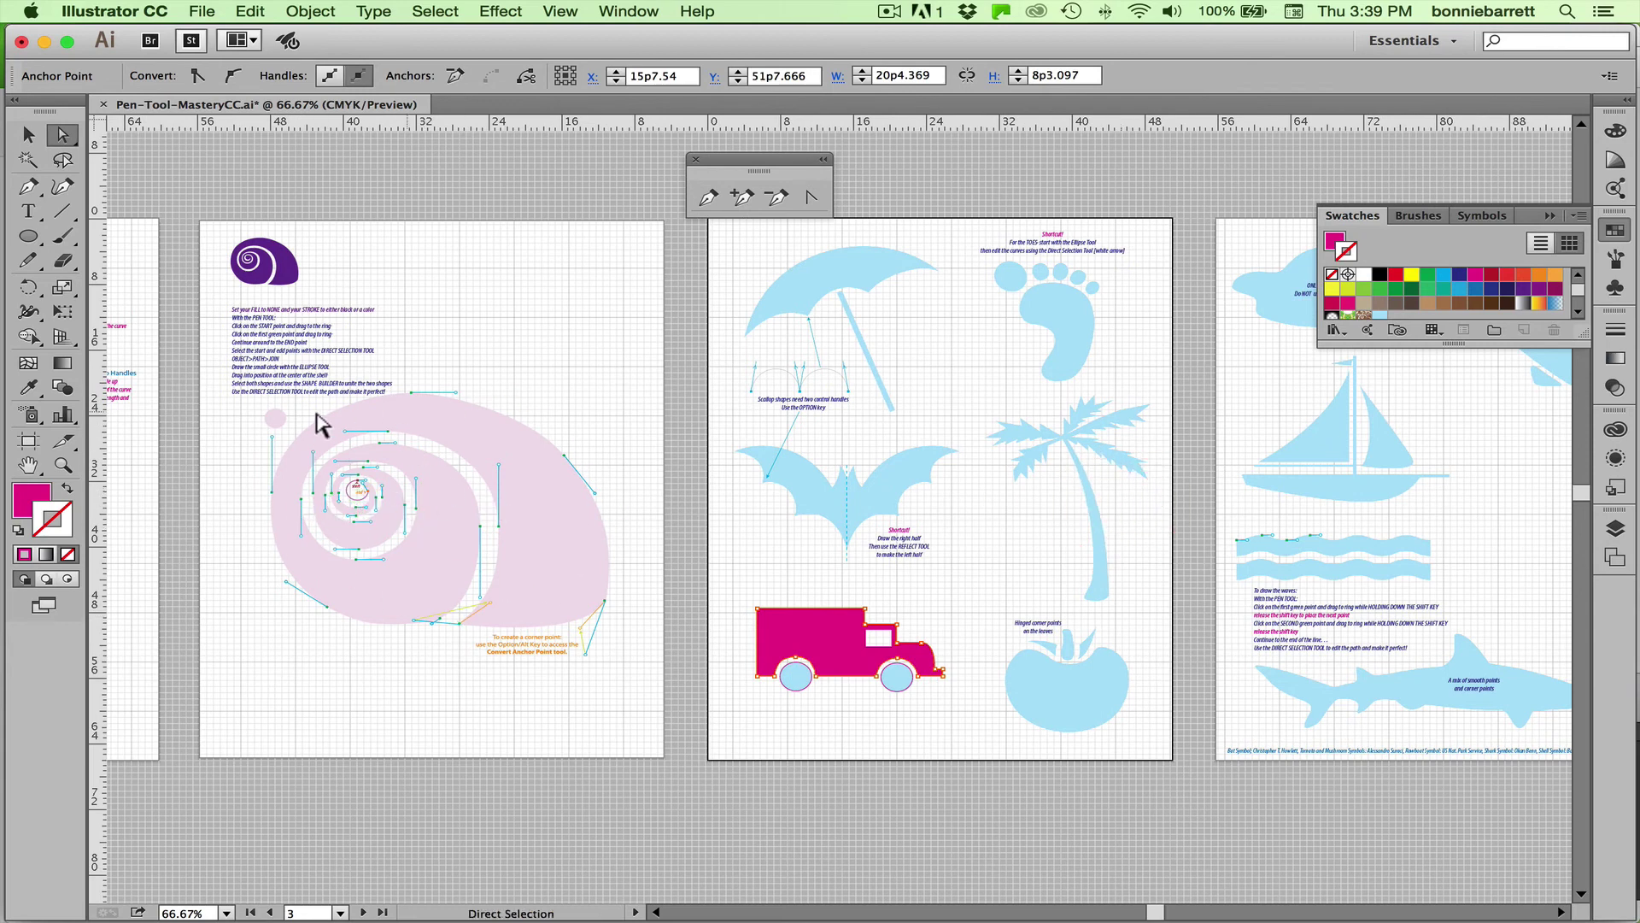
click(63, 465)
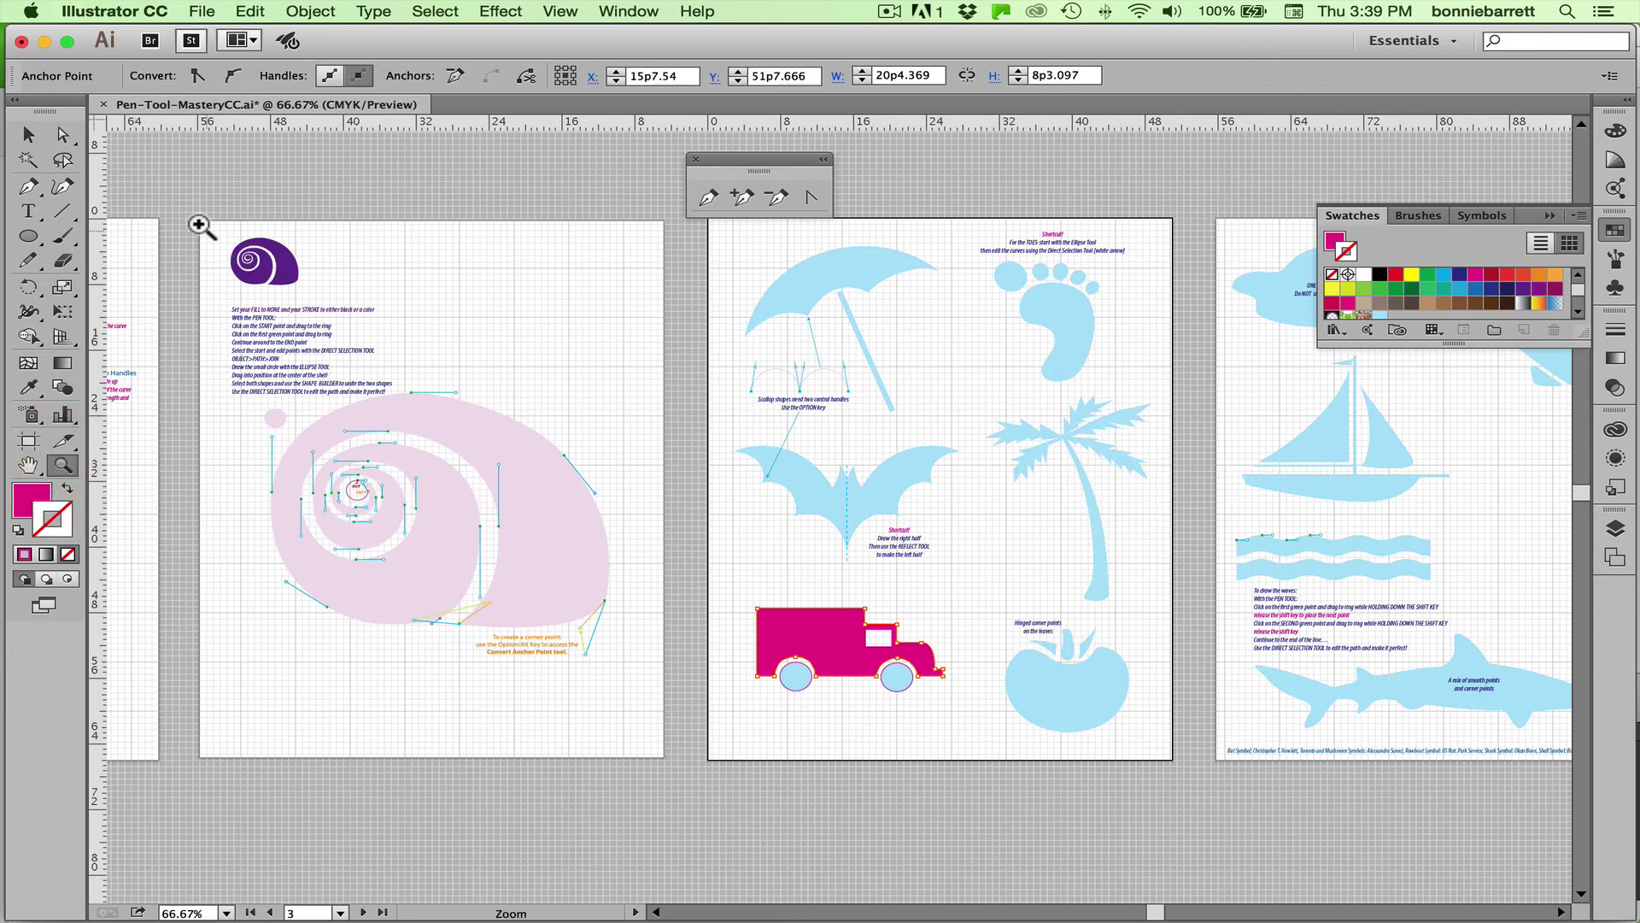
drag(202, 225, 652, 673)
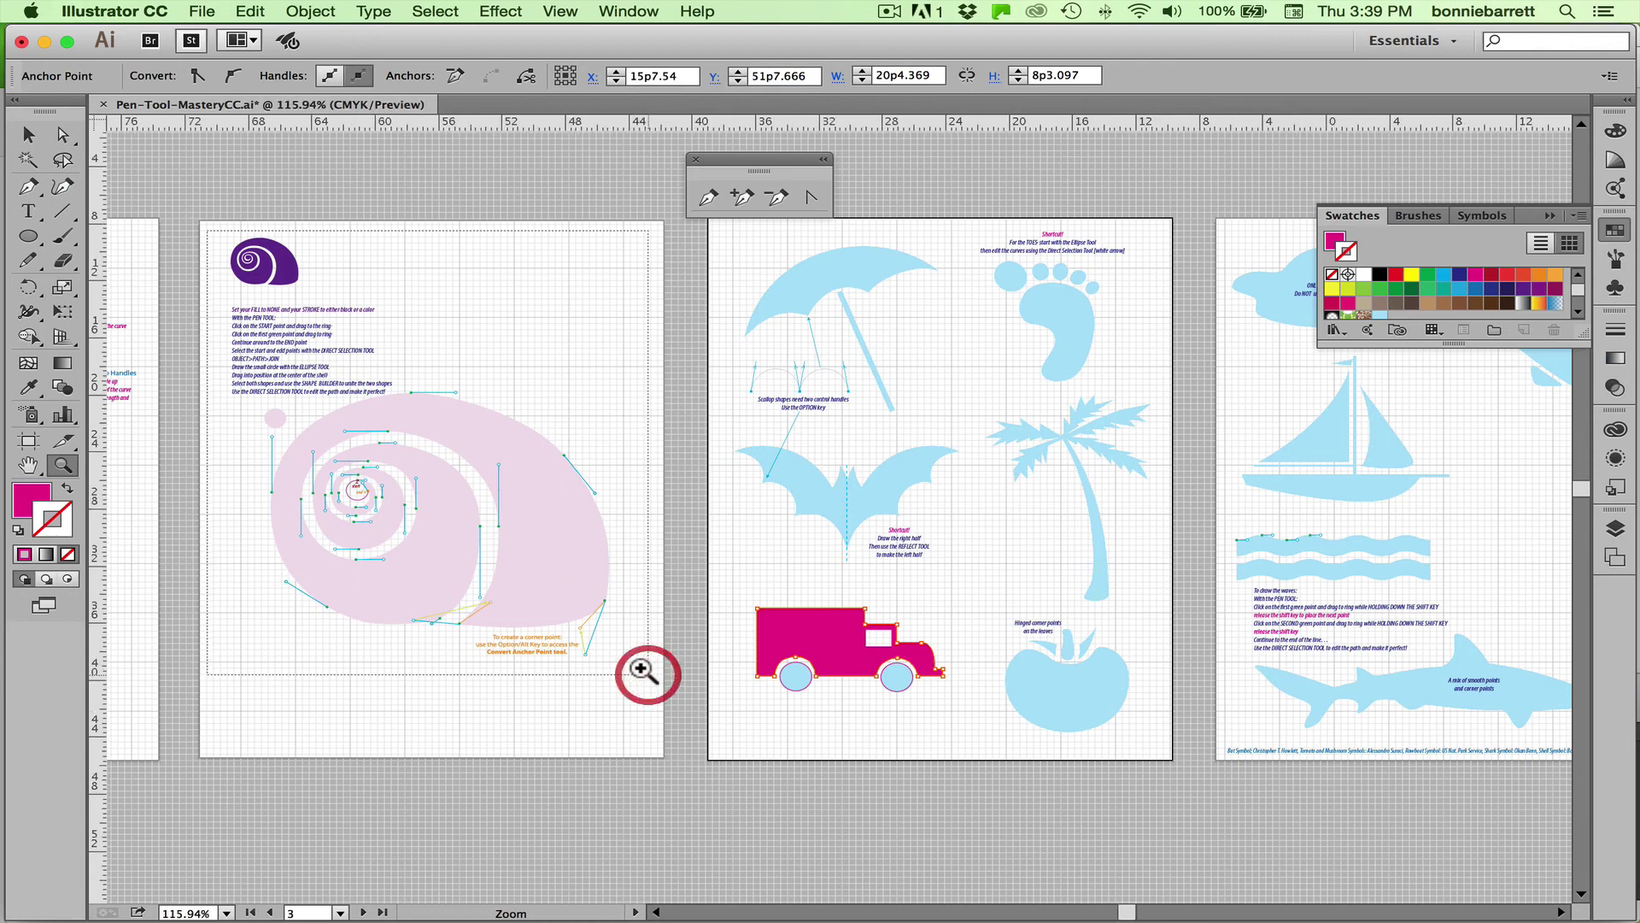